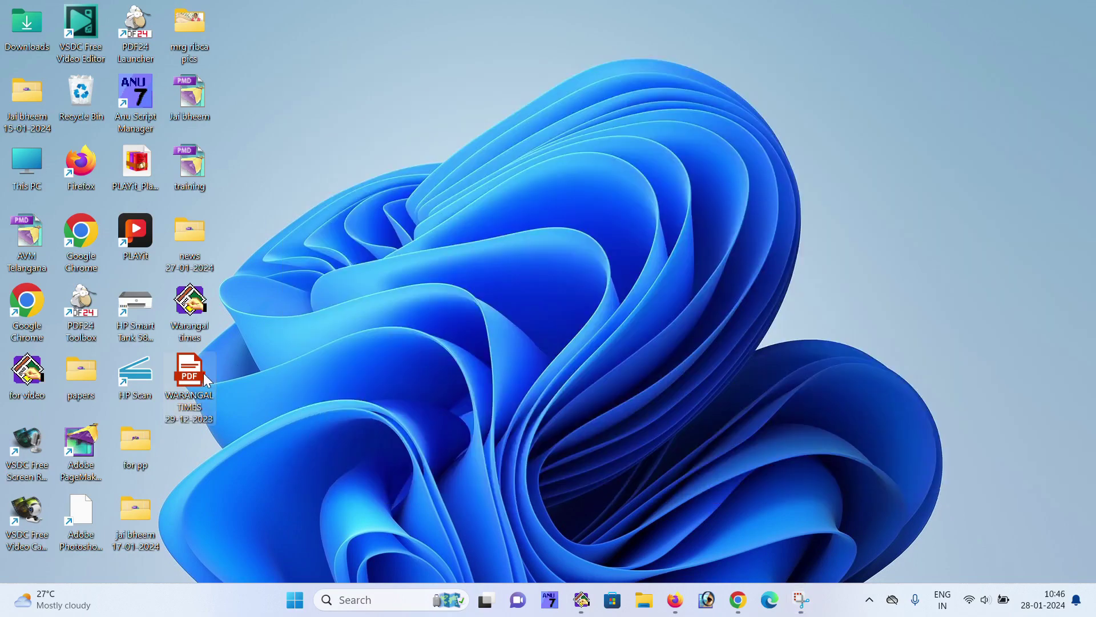
Open the WARANGAL TIMES 29-12-2023 PDF in PDF24 Reader and zoom out to 81%
{"action": "double_click", "coordinate": [205, 379]}
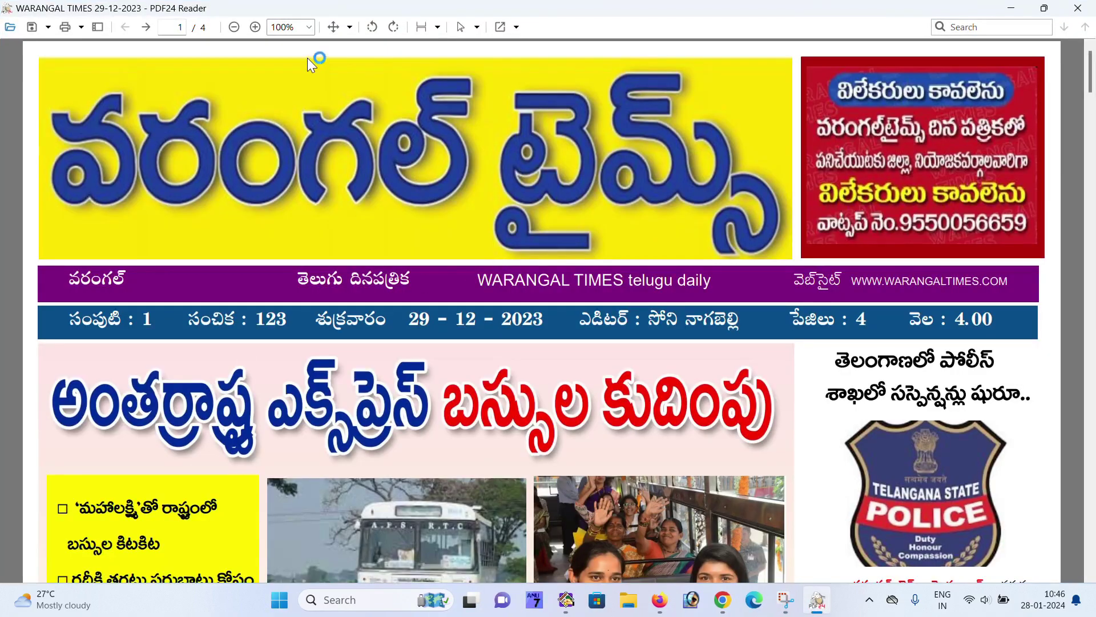
{"action": "left_click", "coordinate": [234, 27]}
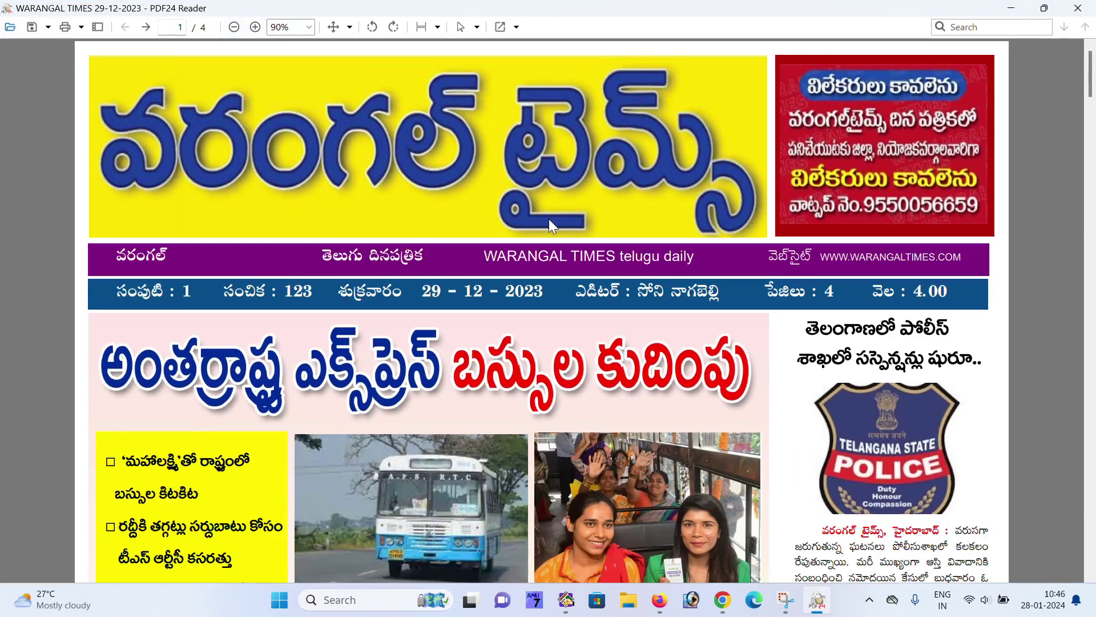
{"action": "scroll", "coordinate": [549, 218], "scroll_direction": "down", "scroll_amount": 2}
{"action": "scroll", "coordinate": [551, 240], "scroll_direction": "down", "scroll_amount": 2}
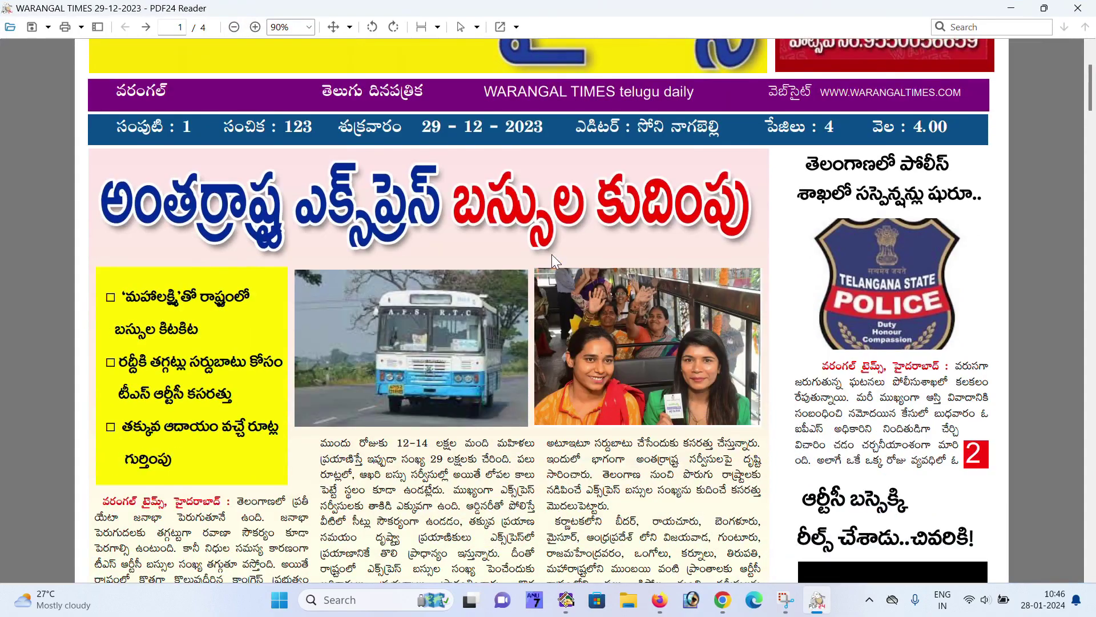
{"action": "scroll", "coordinate": [551, 255], "scroll_direction": "down", "scroll_amount": 1}
{"action": "scroll", "coordinate": [551, 253], "scroll_direction": "down", "scroll_amount": 2}
{"action": "scroll", "coordinate": [552, 259], "scroll_direction": "down", "scroll_amount": 2}
{"action": "scroll", "coordinate": [514, 172], "scroll_direction": "down", "scroll_amount": 3}
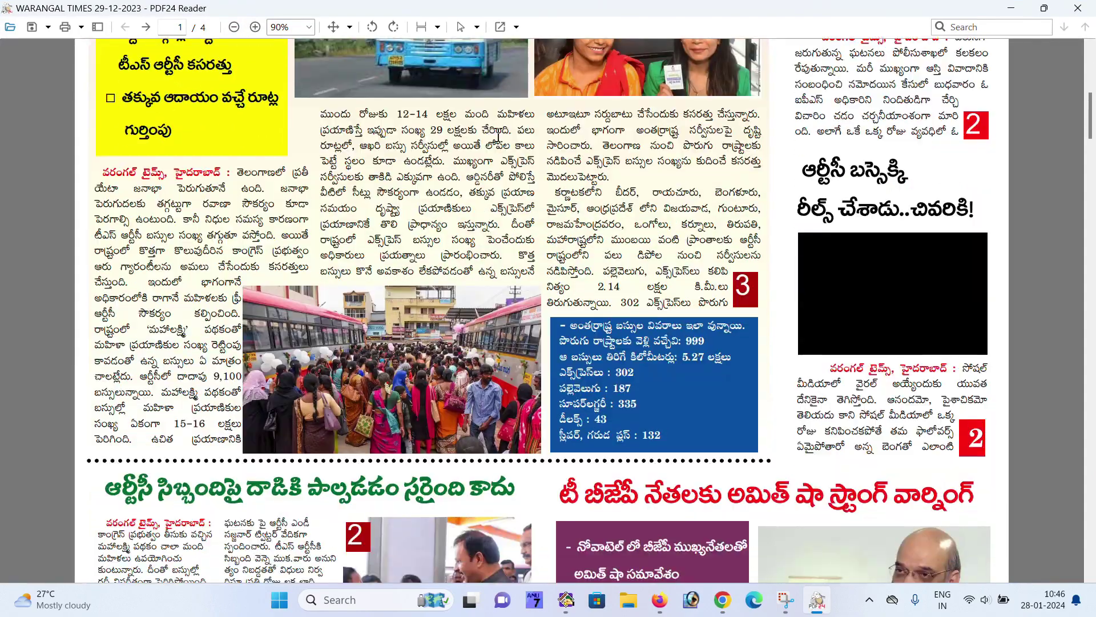
{"action": "left_click", "coordinate": [234, 27]}
Scroll through the newspaper from the front page to the end of page 3
{"action": "scroll", "coordinate": [562, 257], "scroll_direction": "up", "scroll_amount": 3}
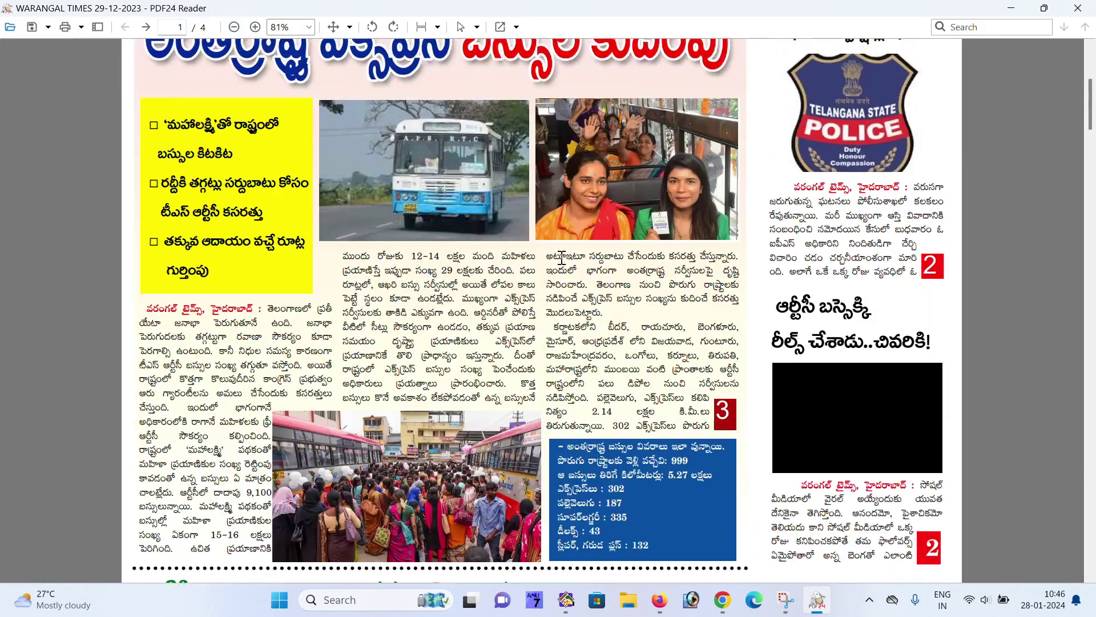
{"action": "scroll", "coordinate": [562, 257], "scroll_direction": "up", "scroll_amount": 2}
{"action": "scroll", "coordinate": [562, 257], "scroll_direction": "down", "scroll_amount": 2}
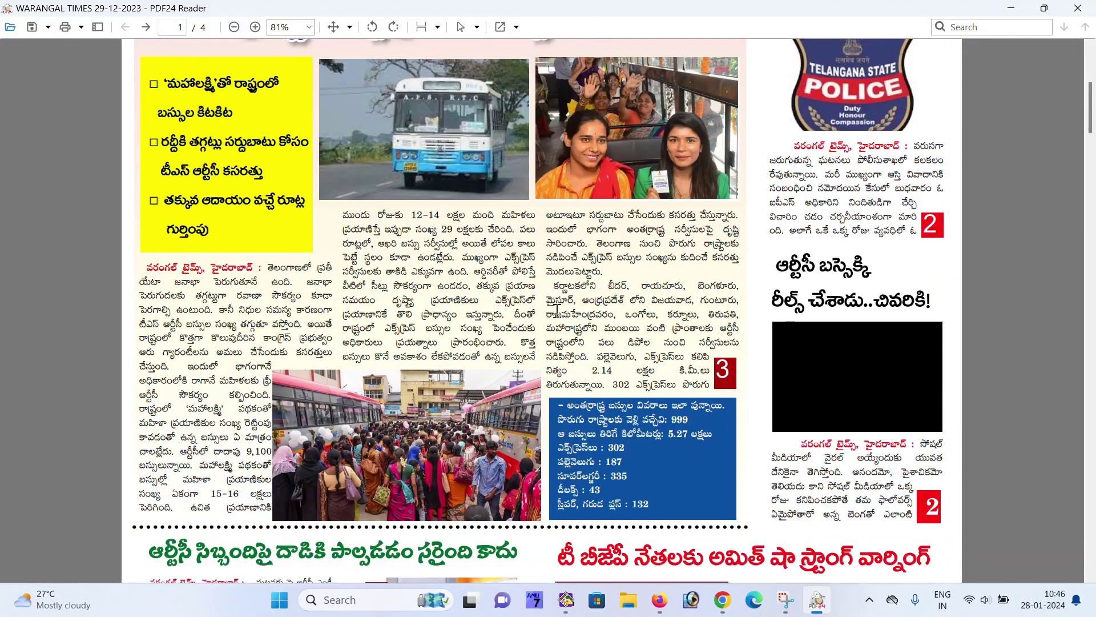
{"action": "scroll", "coordinate": [588, 302], "scroll_direction": "down", "scroll_amount": 3}
{"action": "scroll", "coordinate": [619, 361], "scroll_direction": "down", "scroll_amount": 2}
{"action": "scroll", "coordinate": [622, 349], "scroll_direction": "down", "scroll_amount": 4}
{"action": "scroll", "coordinate": [627, 332], "scroll_direction": "down", "scroll_amount": 4}
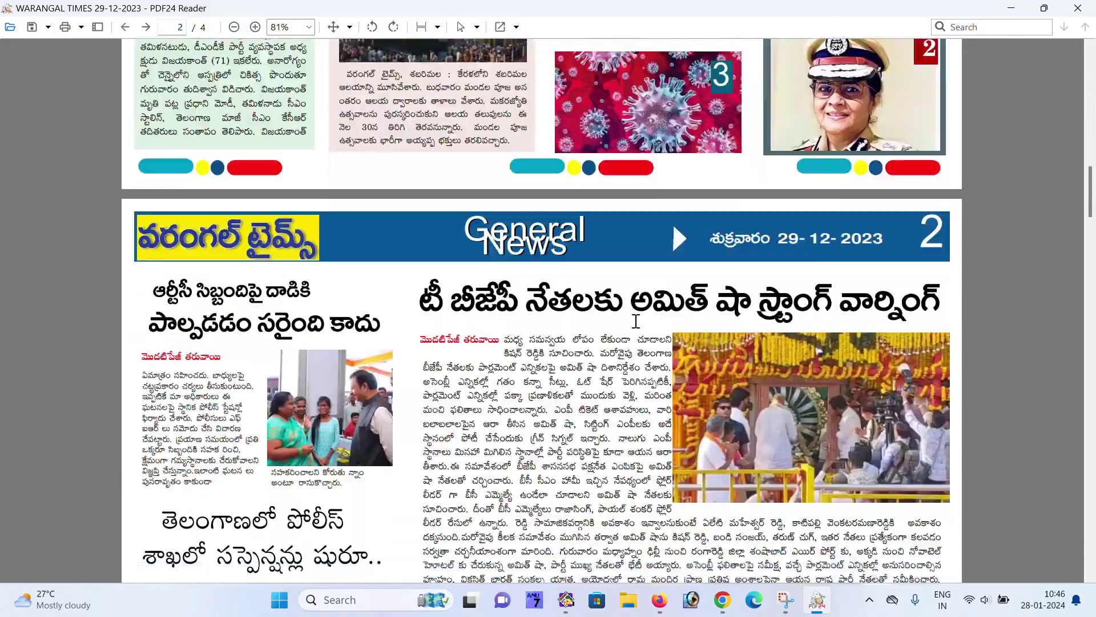
{"action": "scroll", "coordinate": [633, 328], "scroll_direction": "down", "scroll_amount": 4}
{"action": "scroll", "coordinate": [642, 324], "scroll_direction": "down", "scroll_amount": 4}
{"action": "scroll", "coordinate": [642, 324], "scroll_direction": "down", "scroll_amount": 4}
{"action": "scroll", "coordinate": [645, 326], "scroll_direction": "down", "scroll_amount": 4}
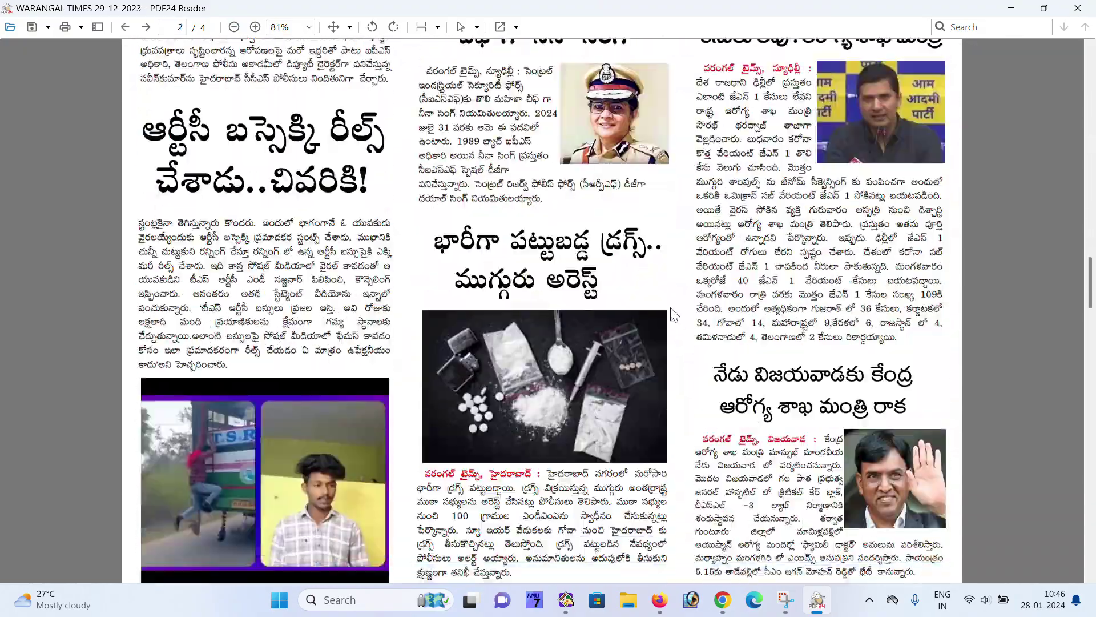
{"action": "scroll", "coordinate": [648, 329], "scroll_direction": "down", "scroll_amount": 4}
{"action": "scroll", "coordinate": [651, 332], "scroll_direction": "down", "scroll_amount": 3}
{"action": "scroll", "coordinate": [651, 331], "scroll_direction": "down", "scroll_amount": 2}
{"action": "scroll", "coordinate": [656, 334], "scroll_direction": "down", "scroll_amount": 4}
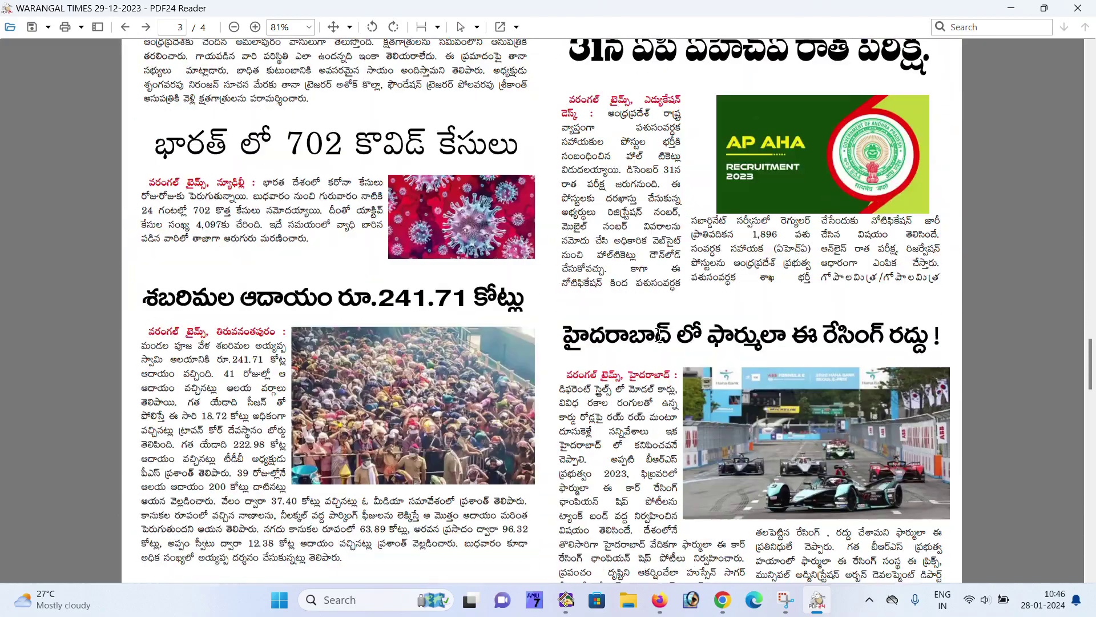
{"action": "scroll", "coordinate": [660, 335], "scroll_direction": "down", "scroll_amount": 1}
{"action": "scroll", "coordinate": [660, 335], "scroll_direction": "down", "scroll_amount": 3}
{"action": "scroll", "coordinate": [659, 333], "scroll_direction": "down", "scroll_amount": 2}
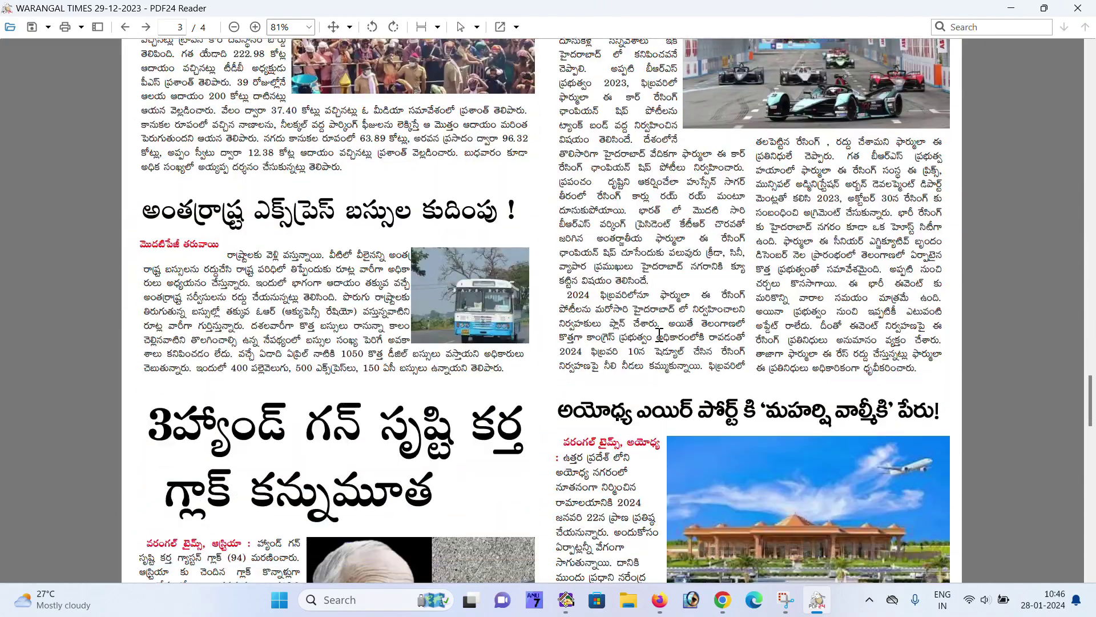
{"action": "scroll", "coordinate": [657, 319], "scroll_direction": "up", "scroll_amount": 1}
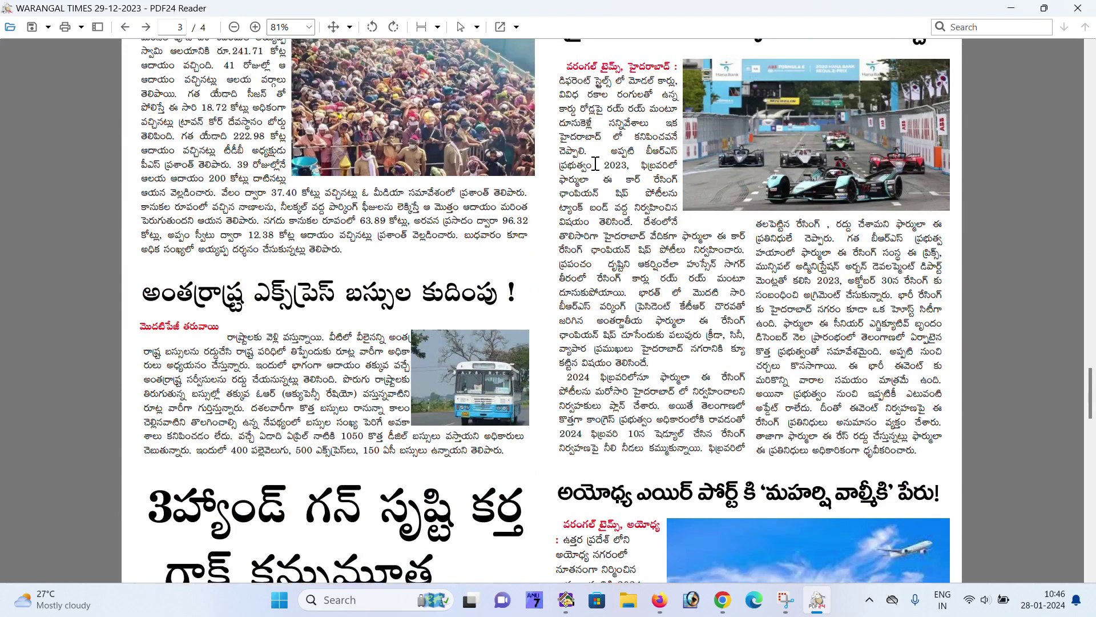
{"action": "scroll", "coordinate": [601, 176], "scroll_direction": "up", "scroll_amount": 1}
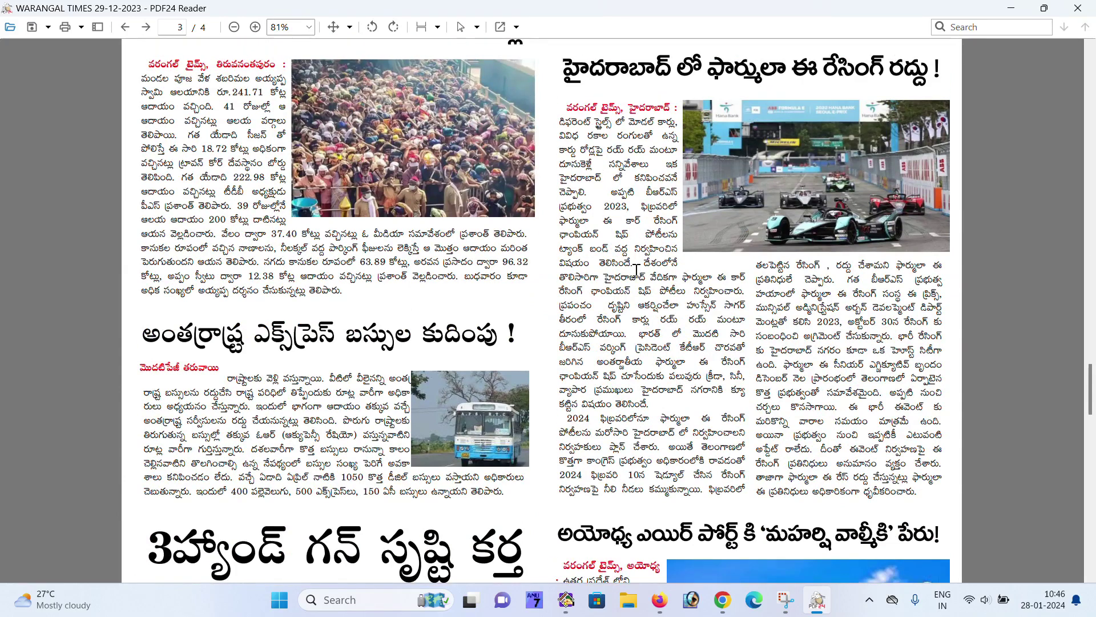
{"action": "scroll", "coordinate": [586, 174], "scroll_direction": "down", "scroll_amount": 1}
{"action": "scroll", "coordinate": [619, 174], "scroll_direction": "down", "scroll_amount": 2}
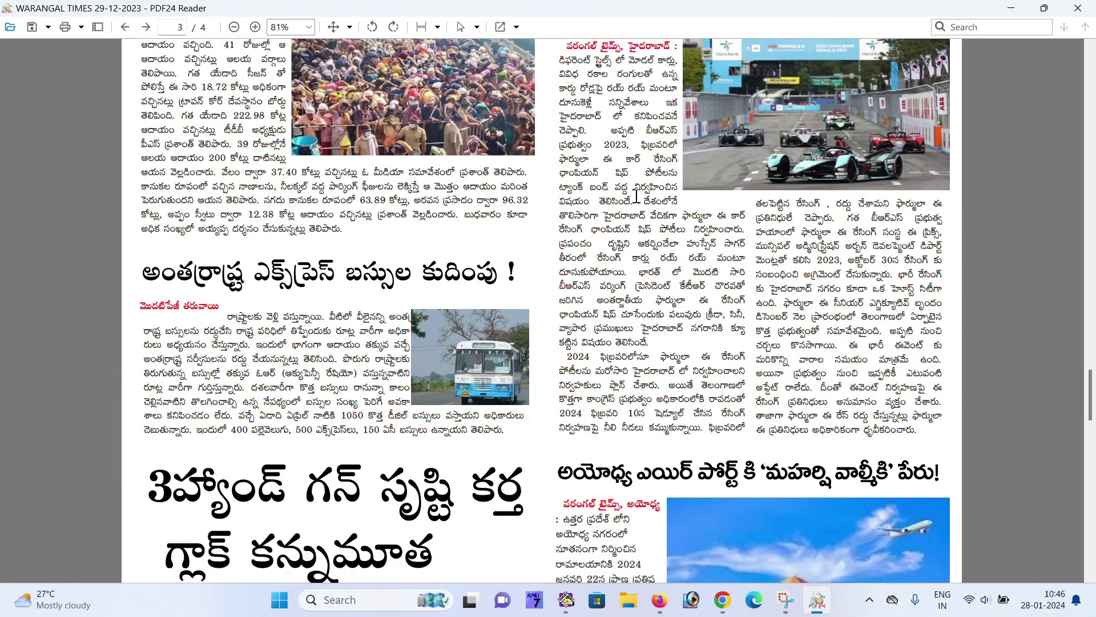
{"action": "scroll", "coordinate": [638, 190], "scroll_direction": "down", "scroll_amount": 2}
{"action": "scroll", "coordinate": [638, 191], "scroll_direction": "down", "scroll_amount": 3}
{"action": "scroll", "coordinate": [638, 191], "scroll_direction": "down", "scroll_amount": 4}
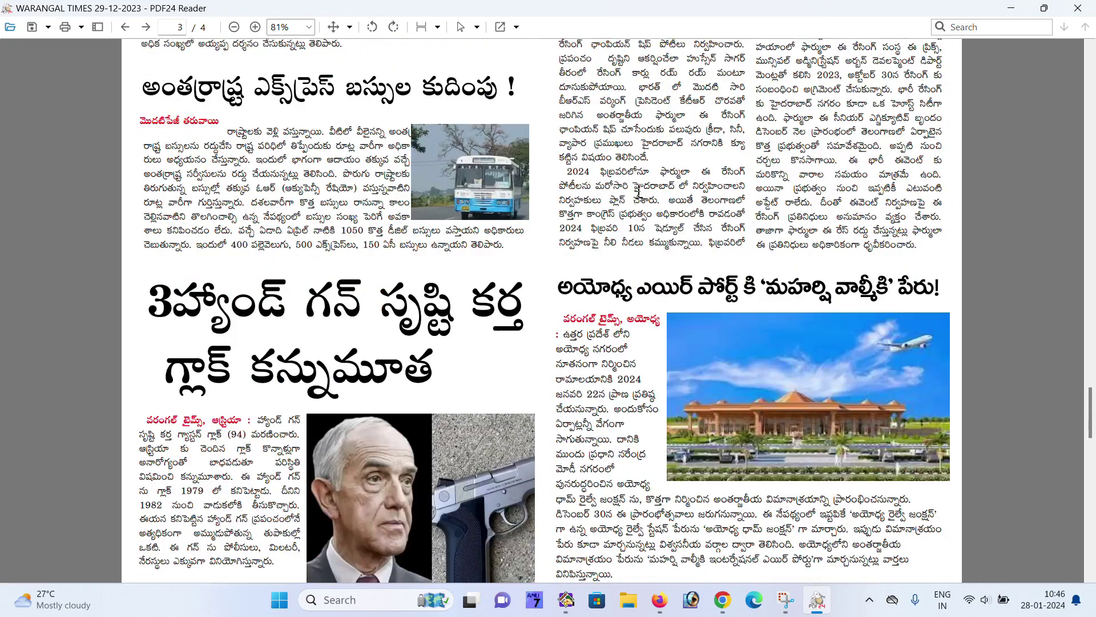
{"action": "scroll", "coordinate": [639, 192], "scroll_direction": "down", "scroll_amount": 2}
{"action": "scroll", "coordinate": [617, 234], "scroll_direction": "down", "scroll_amount": 2}
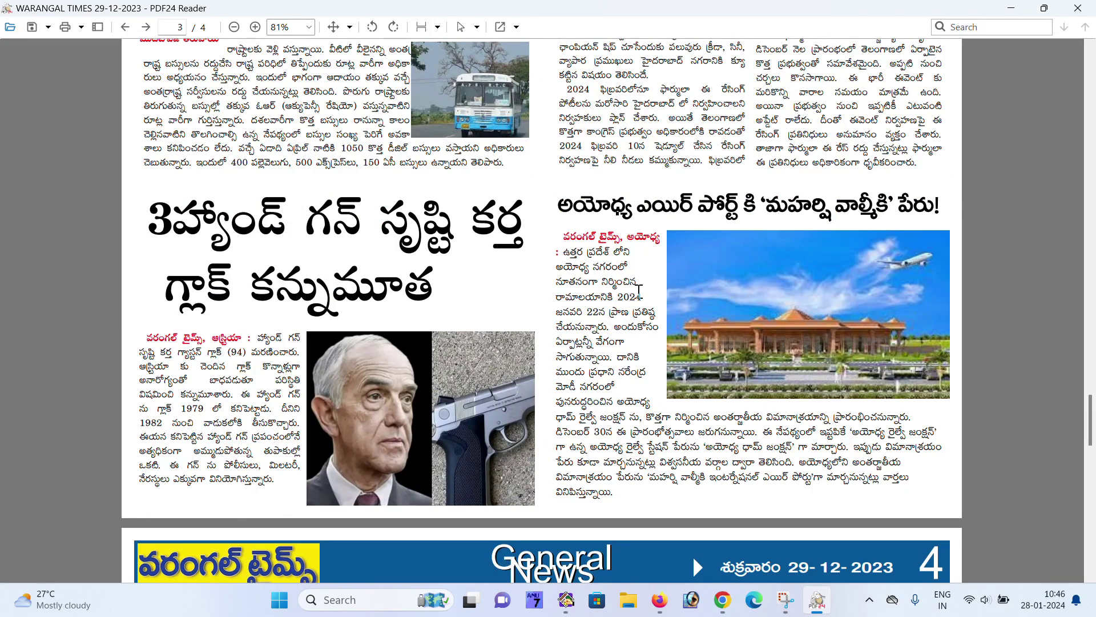
Scroll down through page 4, the last page of the newspaper PDF
{"action": "scroll", "coordinate": [600, 349], "scroll_direction": "up", "scroll_amount": 2}
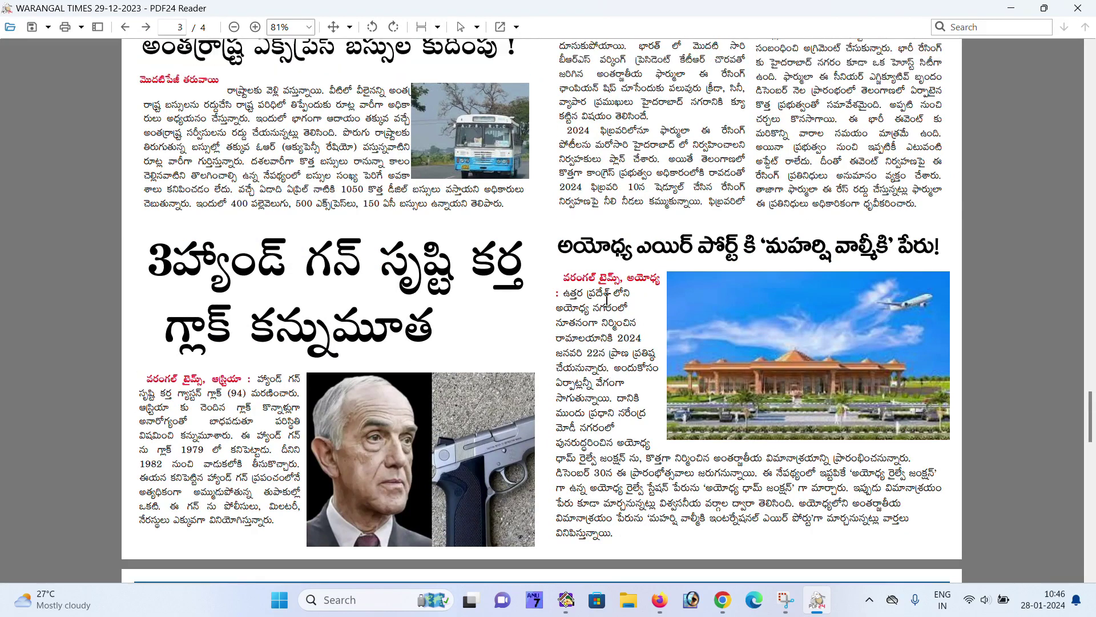
{"action": "scroll", "coordinate": [601, 343], "scroll_direction": "down", "scroll_amount": 2}
{"action": "scroll", "coordinate": [600, 341], "scroll_direction": "up", "scroll_amount": 5}
{"action": "scroll", "coordinate": [605, 297], "scroll_direction": "up", "scroll_amount": 3}
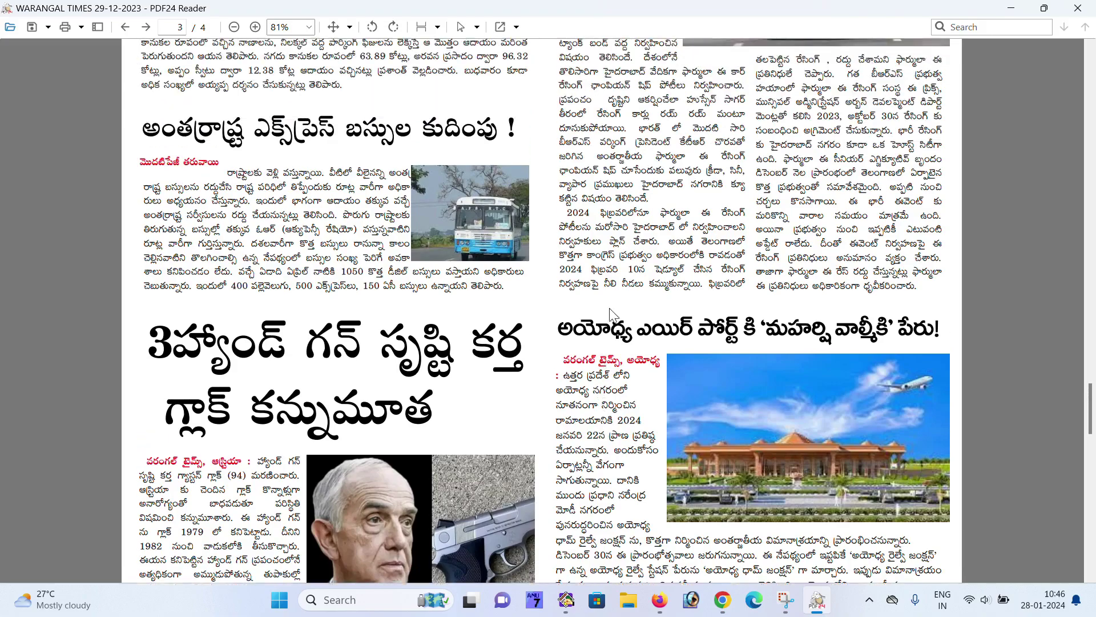
{"action": "scroll", "coordinate": [612, 227], "scroll_direction": "down", "scroll_amount": 5}
{"action": "scroll", "coordinate": [613, 228], "scroll_direction": "down", "scroll_amount": 5}
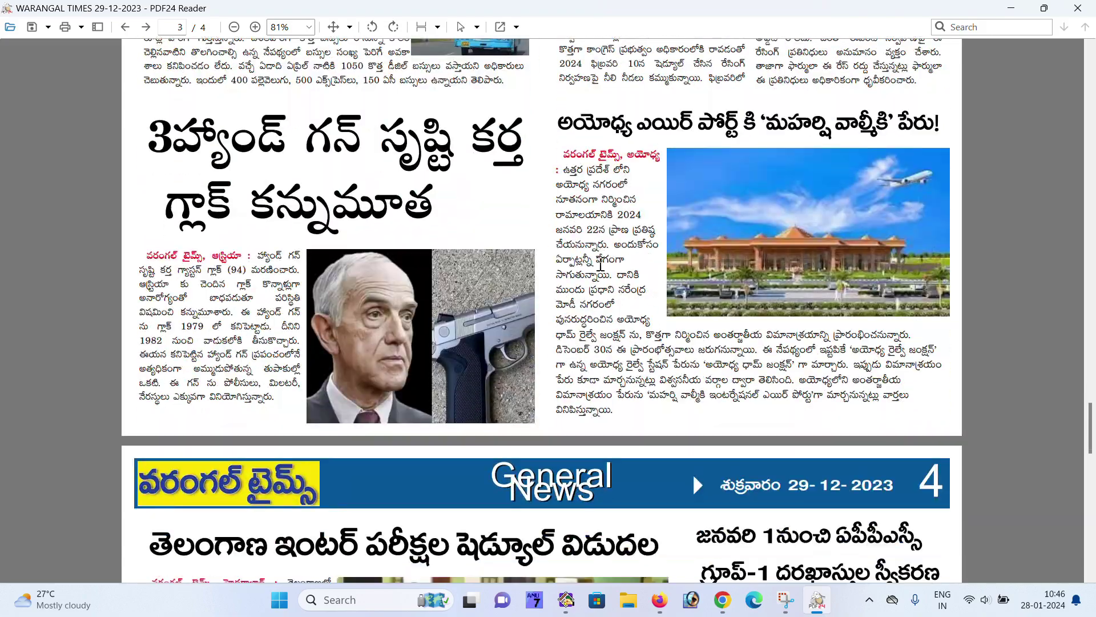
{"action": "scroll", "coordinate": [600, 268], "scroll_direction": "down", "scroll_amount": 5}
{"action": "scroll", "coordinate": [601, 269], "scroll_direction": "down", "scroll_amount": 4}
{"action": "scroll", "coordinate": [603, 269], "scroll_direction": "down", "scroll_amount": 4}
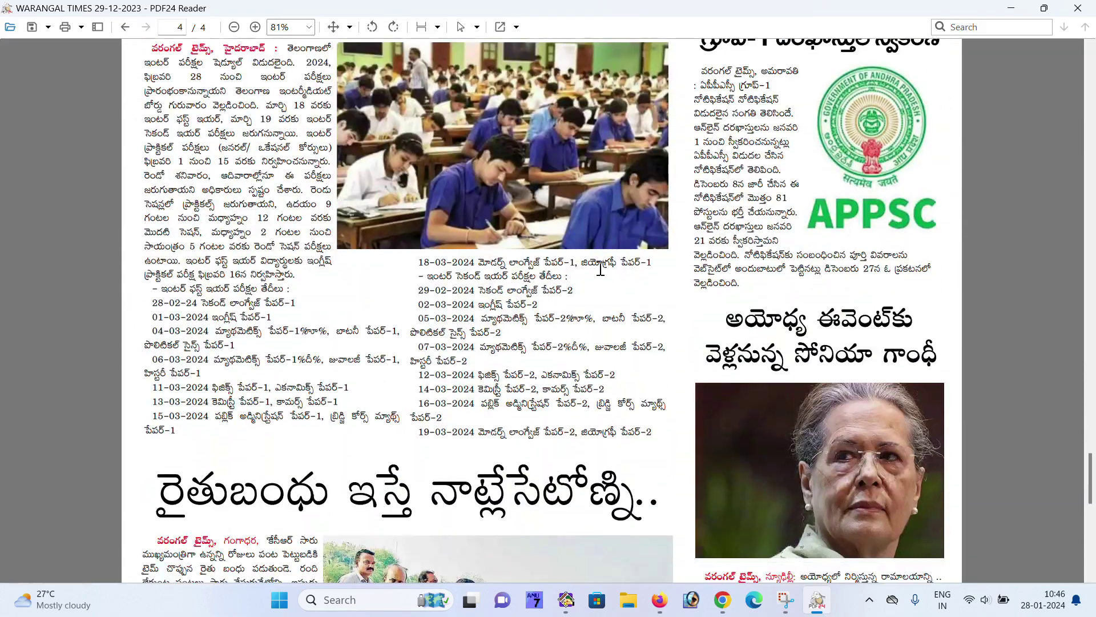
{"action": "scroll", "coordinate": [605, 271], "scroll_direction": "down", "scroll_amount": 4}
{"action": "scroll", "coordinate": [608, 273], "scroll_direction": "down", "scroll_amount": 5}
{"action": "scroll", "coordinate": [605, 266], "scroll_direction": "down", "scroll_amount": 3}
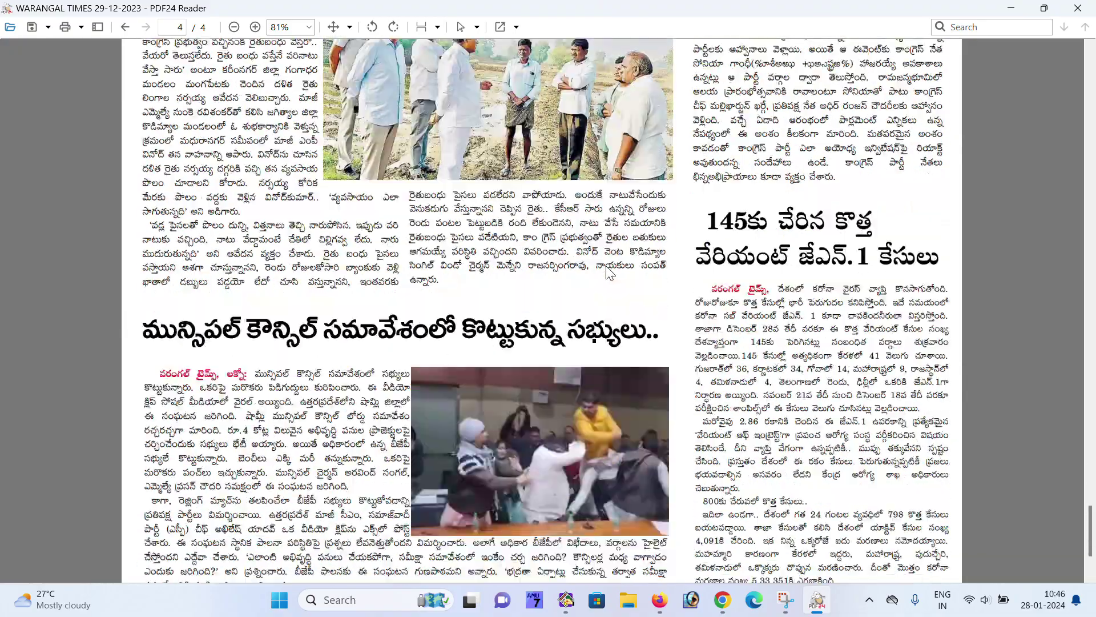
{"action": "scroll", "coordinate": [605, 265], "scroll_direction": "down", "scroll_amount": 3}
{"action": "scroll", "coordinate": [605, 265], "scroll_direction": "down", "scroll_amount": 2}
Scroll back up to page 1 and its interstate express bus story
{"action": "scroll", "coordinate": [605, 265], "scroll_direction": "up", "scroll_amount": 3}
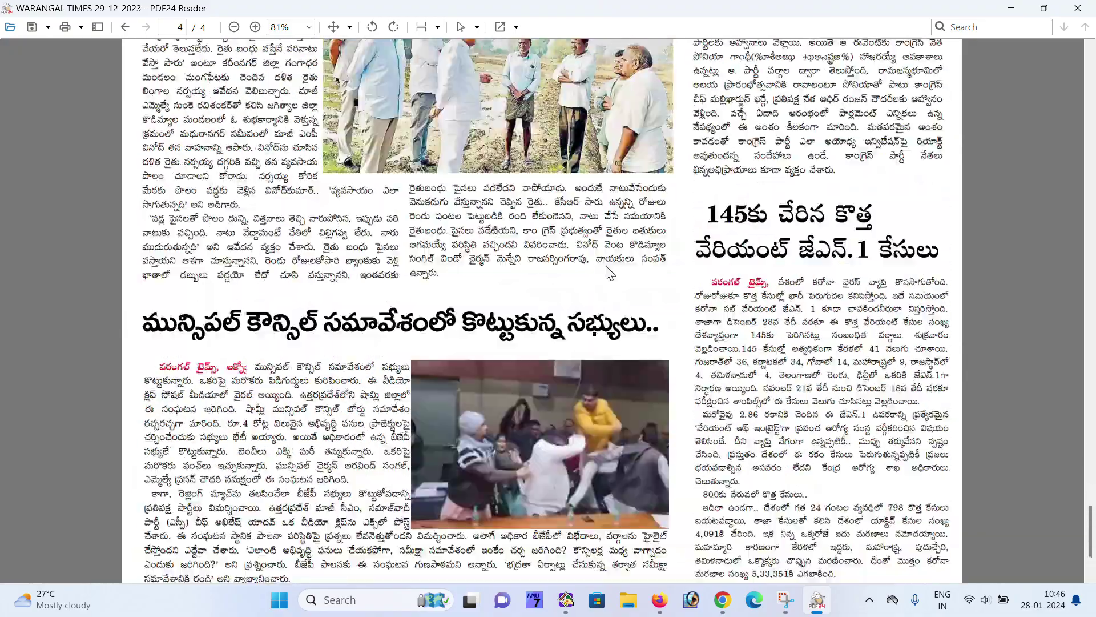
{"action": "scroll", "coordinate": [605, 265], "scroll_direction": "up", "scroll_amount": 4}
{"action": "scroll", "coordinate": [605, 266], "scroll_direction": "up", "scroll_amount": 4}
{"action": "scroll", "coordinate": [610, 273], "scroll_direction": "up", "scroll_amount": 4}
{"action": "scroll", "coordinate": [609, 273], "scroll_direction": "up", "scroll_amount": 5}
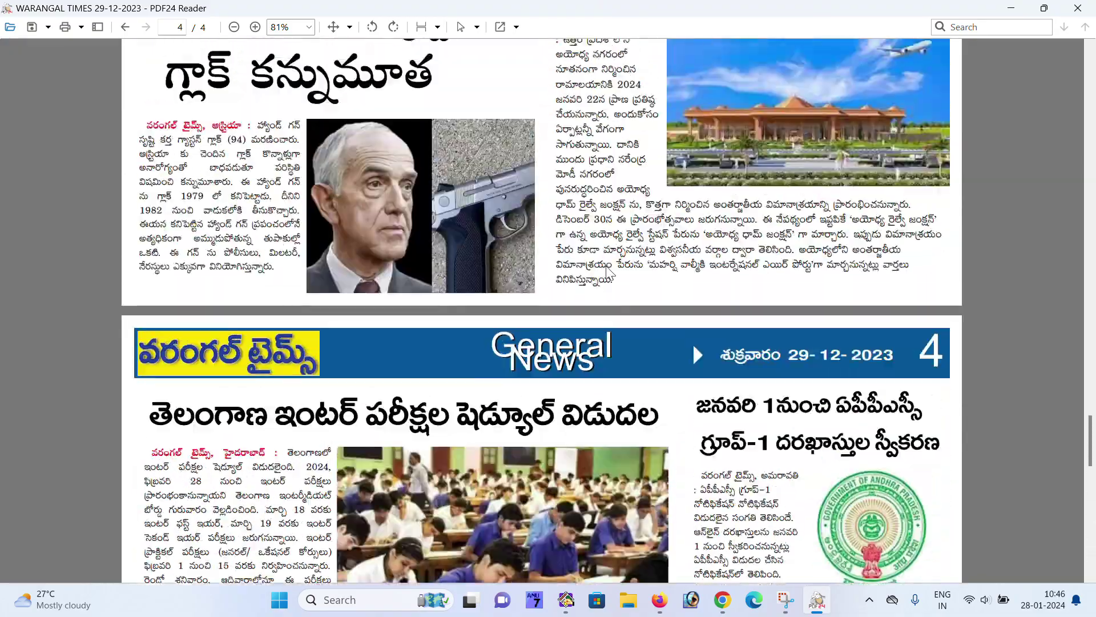
{"action": "scroll", "coordinate": [610, 273], "scroll_direction": "up", "scroll_amount": 3}
{"action": "scroll", "coordinate": [609, 273], "scroll_direction": "up", "scroll_amount": 4}
{"action": "scroll", "coordinate": [610, 273], "scroll_direction": "up", "scroll_amount": 4}
{"action": "scroll", "coordinate": [610, 273], "scroll_direction": "up", "scroll_amount": 3}
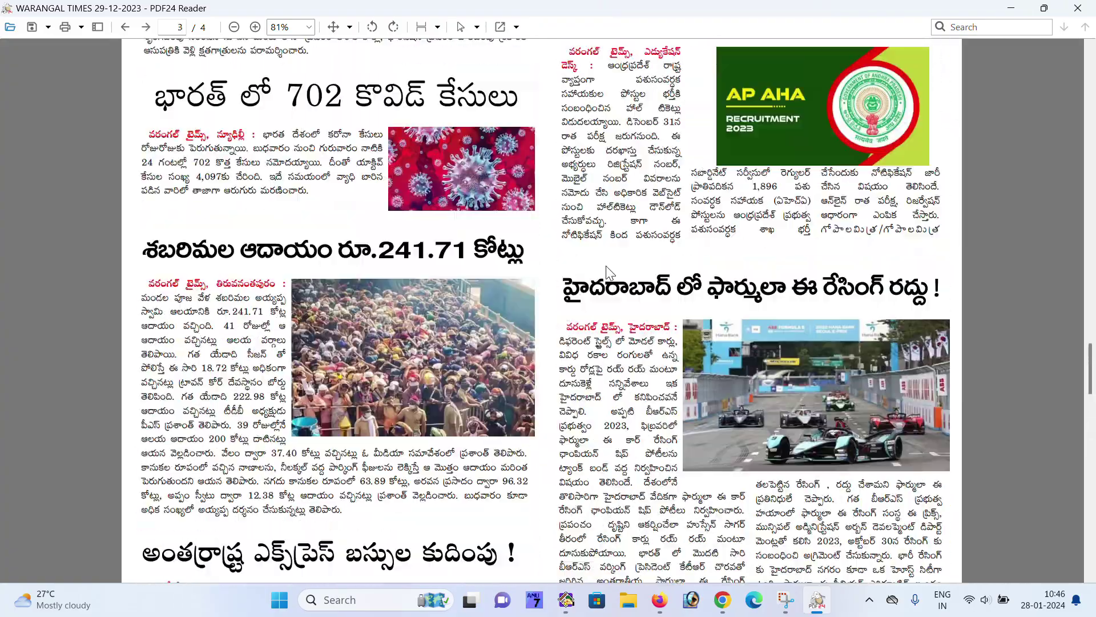
{"action": "scroll", "coordinate": [610, 273], "scroll_direction": "up", "scroll_amount": 4}
{"action": "scroll", "coordinate": [610, 273], "scroll_direction": "up", "scroll_amount": 2}
{"action": "scroll", "coordinate": [610, 273], "scroll_direction": "up", "scroll_amount": 4}
{"action": "scroll", "coordinate": [609, 273], "scroll_direction": "up", "scroll_amount": 3}
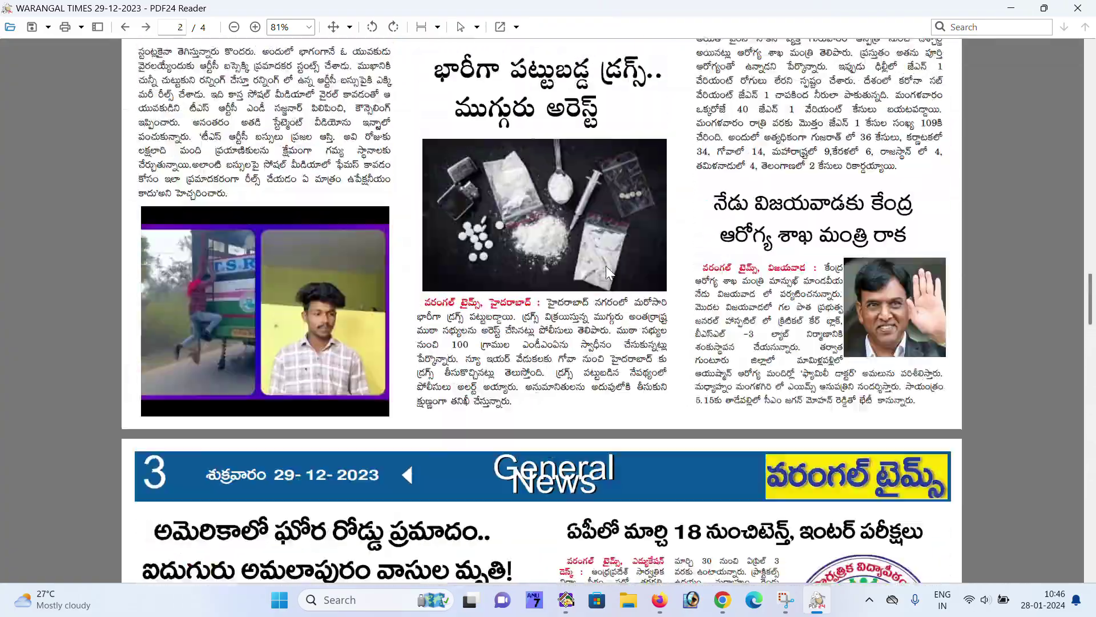
{"action": "scroll", "coordinate": [610, 273], "scroll_direction": "up", "scroll_amount": 5}
{"action": "scroll", "coordinate": [609, 273], "scroll_direction": "up", "scroll_amount": 4}
{"action": "scroll", "coordinate": [609, 272], "scroll_direction": "up", "scroll_amount": 4}
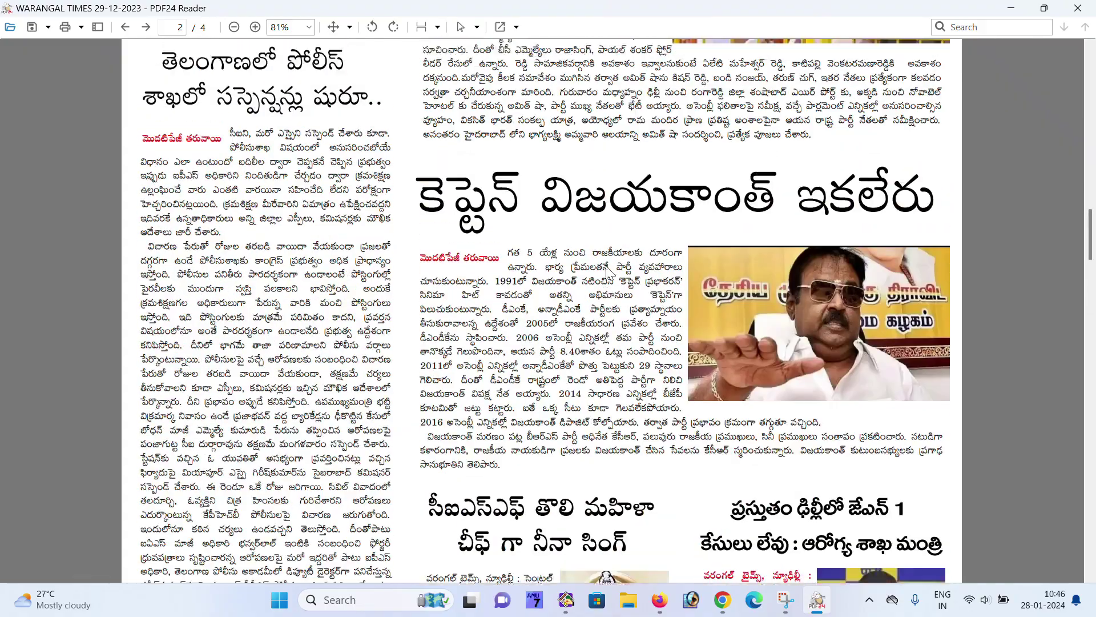
{"action": "scroll", "coordinate": [609, 273], "scroll_direction": "up", "scroll_amount": 4}
{"action": "scroll", "coordinate": [608, 273], "scroll_direction": "up", "scroll_amount": 4}
{"action": "scroll", "coordinate": [607, 273], "scroll_direction": "up", "scroll_amount": 4}
{"action": "scroll", "coordinate": [608, 272], "scroll_direction": "up", "scroll_amount": 4}
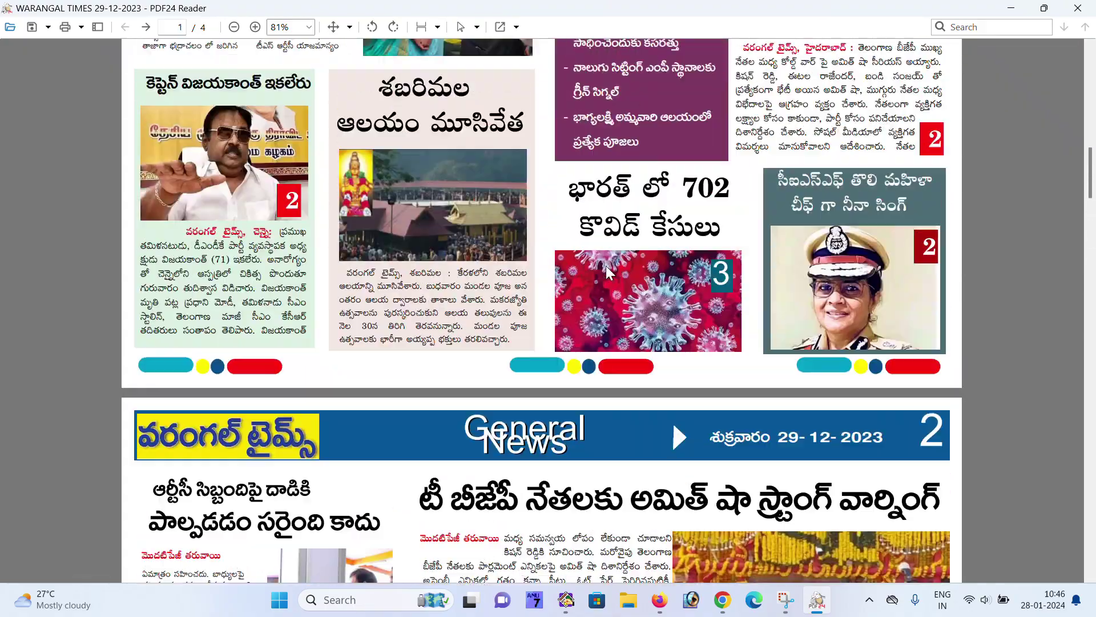
{"action": "scroll", "coordinate": [607, 273], "scroll_direction": "up", "scroll_amount": 5}
{"action": "scroll", "coordinate": [607, 273], "scroll_direction": "up", "scroll_amount": 1}
{"action": "scroll", "coordinate": [606, 269], "scroll_direction": "up", "scroll_amount": 4}
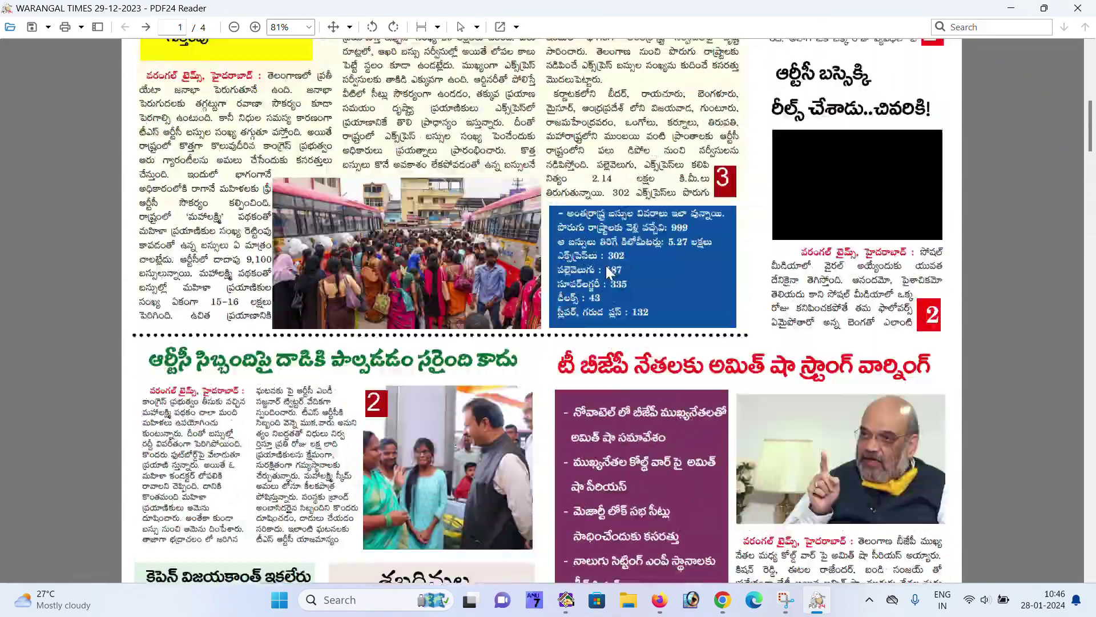
{"action": "scroll", "coordinate": [607, 271], "scroll_direction": "up", "scroll_amount": 3}
{"action": "scroll", "coordinate": [607, 273], "scroll_direction": "up", "scroll_amount": 1}
{"action": "scroll", "coordinate": [609, 273], "scroll_direction": "up", "scroll_amount": 1}
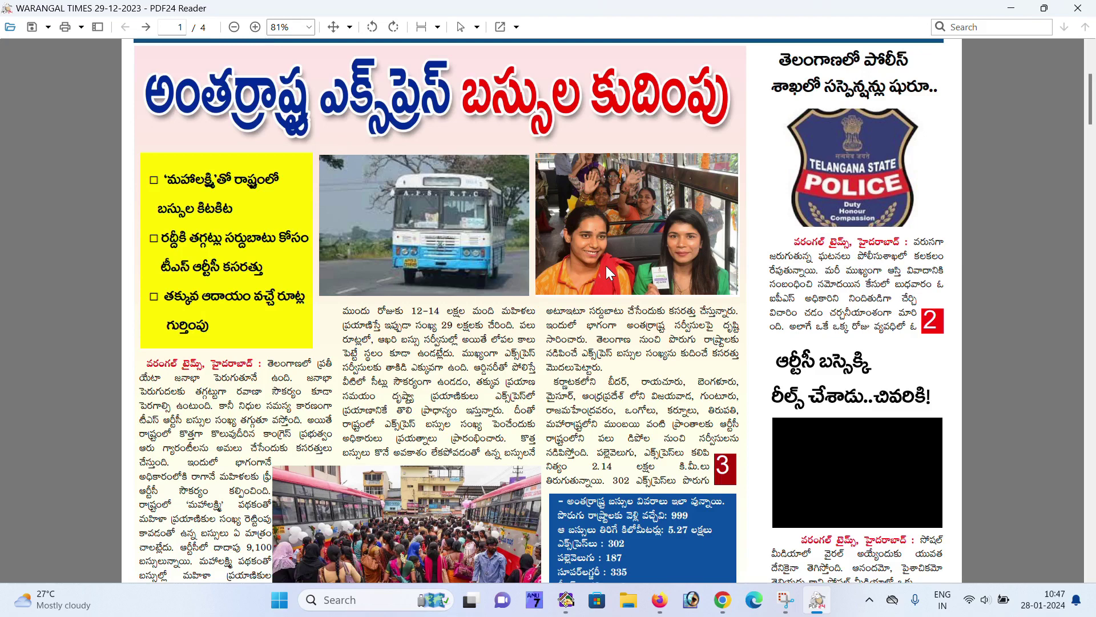
{"action": "scroll", "coordinate": [605, 265], "scroll_direction": "down", "scroll_amount": 1}
{"action": "scroll", "coordinate": [605, 266], "scroll_direction": "up", "scroll_amount": 1}
{"action": "scroll", "coordinate": [880, 115], "scroll_direction": "down", "scroll_amount": 3}
{"action": "scroll", "coordinate": [368, 191], "scroll_direction": "up", "scroll_amount": 2}
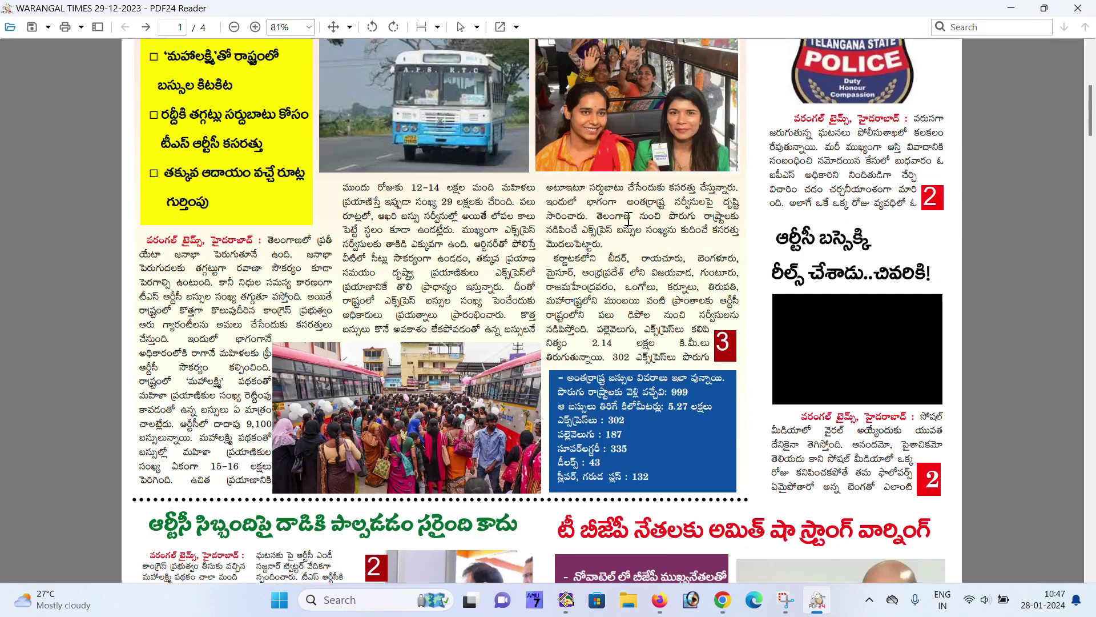
{"action": "scroll", "coordinate": [385, 127], "scroll_direction": "up", "scroll_amount": 1}
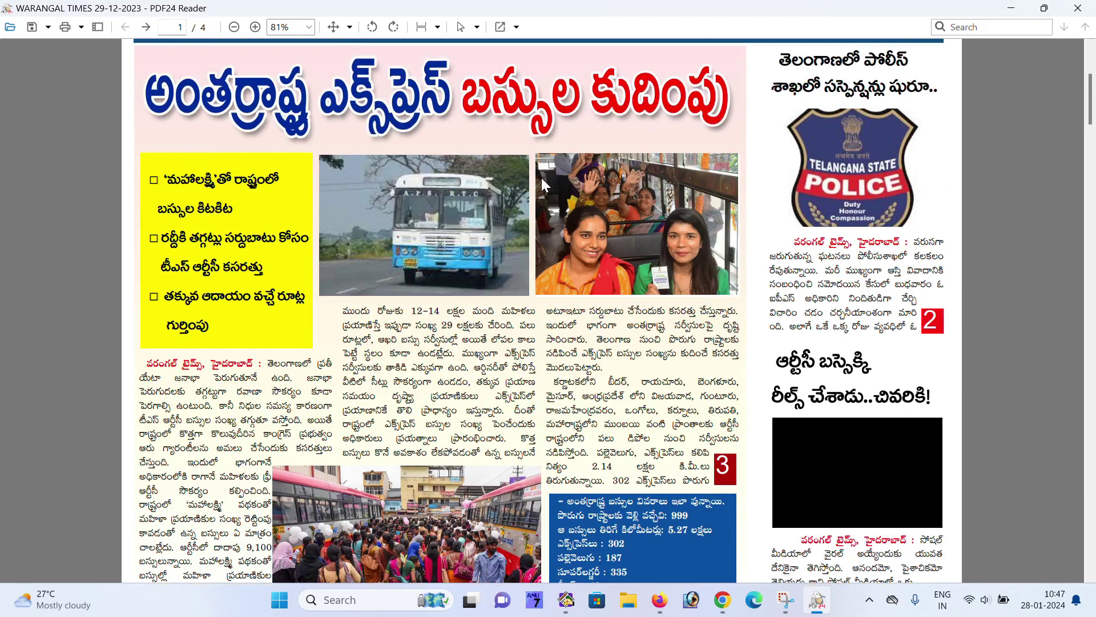
{"action": "scroll", "coordinate": [472, 187], "scroll_direction": "down", "scroll_amount": 1}
{"action": "scroll", "coordinate": [472, 187], "scroll_direction": "down", "scroll_amount": 2}
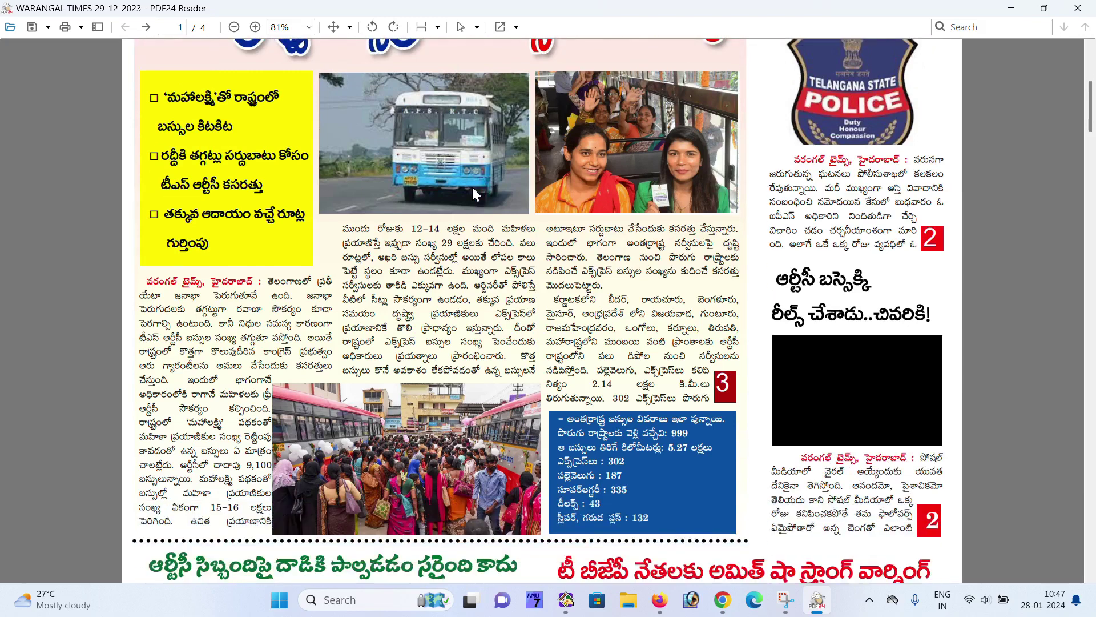
{"action": "scroll", "coordinate": [471, 185], "scroll_direction": "down", "scroll_amount": 1}
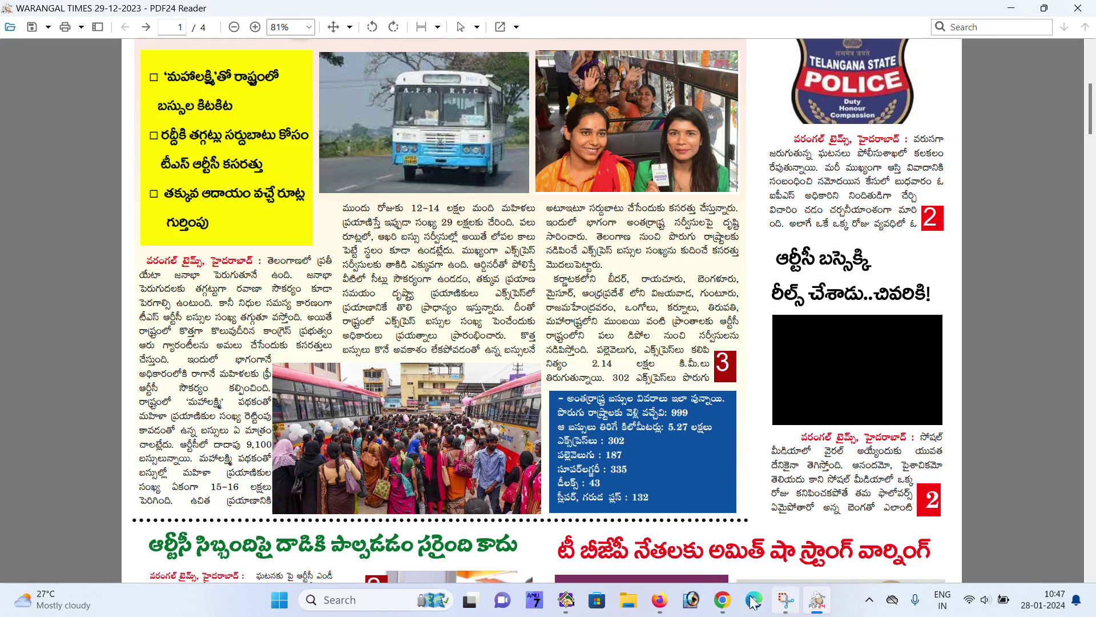
Bring the Warangal times.qxd layout forward in QuarkXPress and pan to its front page
{"action": "left_click", "coordinate": [559, 604]}
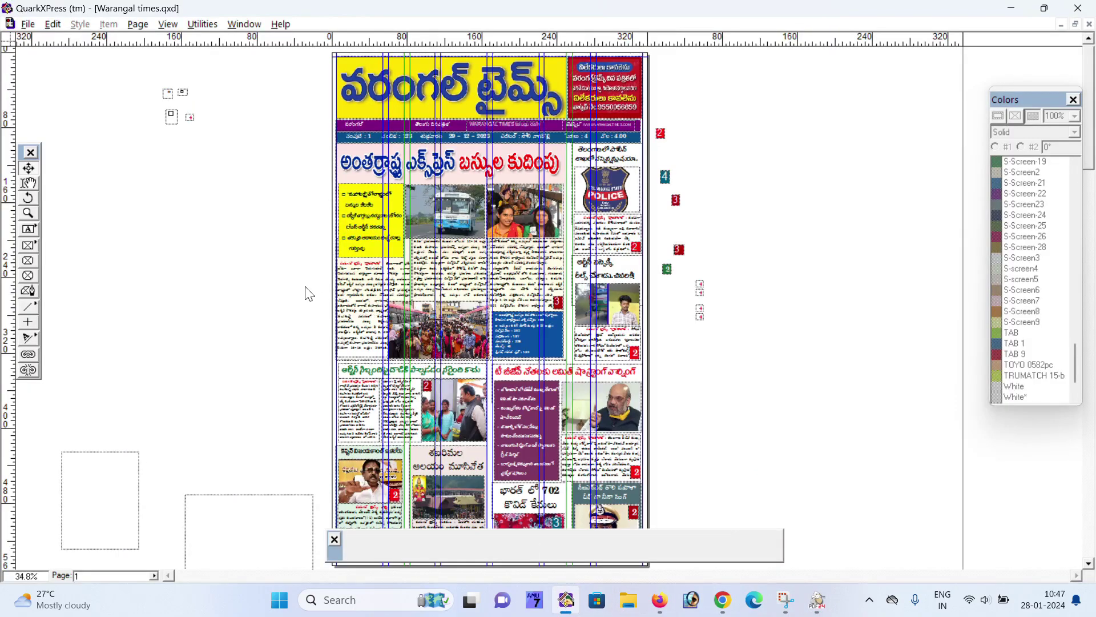
{"action": "scroll", "coordinate": [309, 262], "scroll_direction": "up", "scroll_amount": 3}
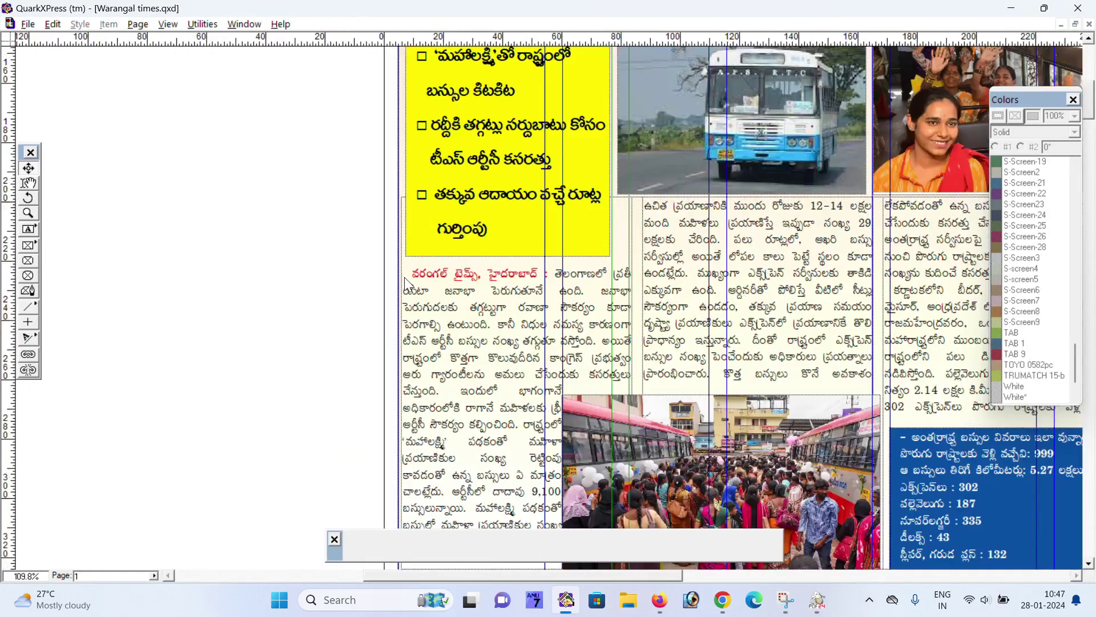
{"action": "scroll", "coordinate": [523, 263], "scroll_direction": "up", "scroll_amount": 5}
{"action": "scroll", "coordinate": [526, 298], "scroll_direction": "right", "scroll_amount": 5}
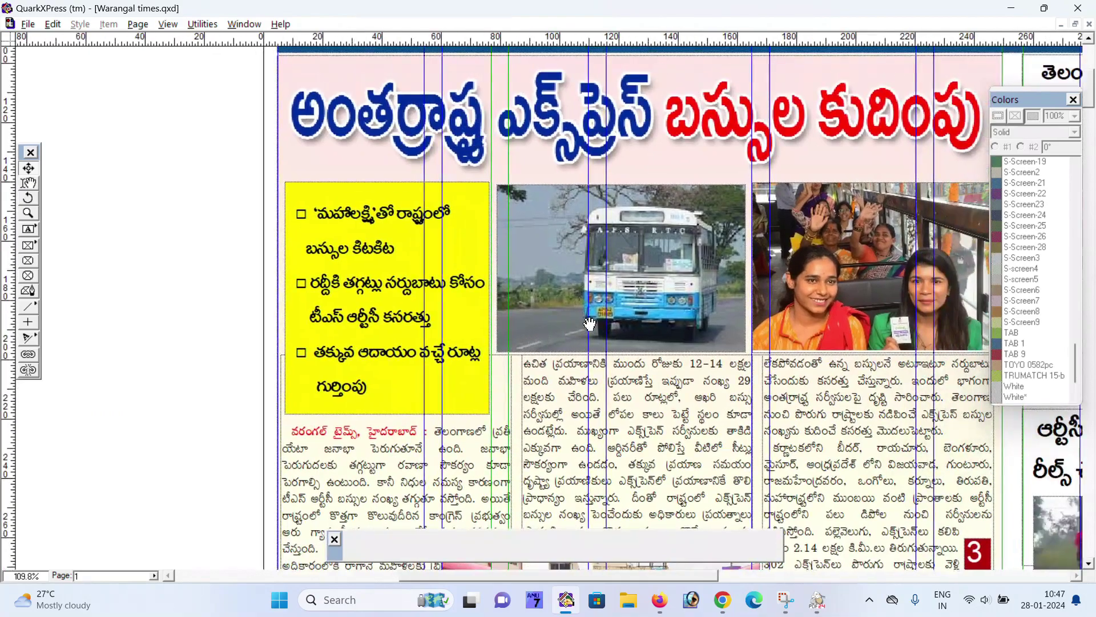
{"action": "scroll", "coordinate": [527, 298], "scroll_direction": "right", "scroll_amount": 3}
{"action": "scroll", "coordinate": [399, 228], "scroll_direction": "up", "scroll_amount": 1}
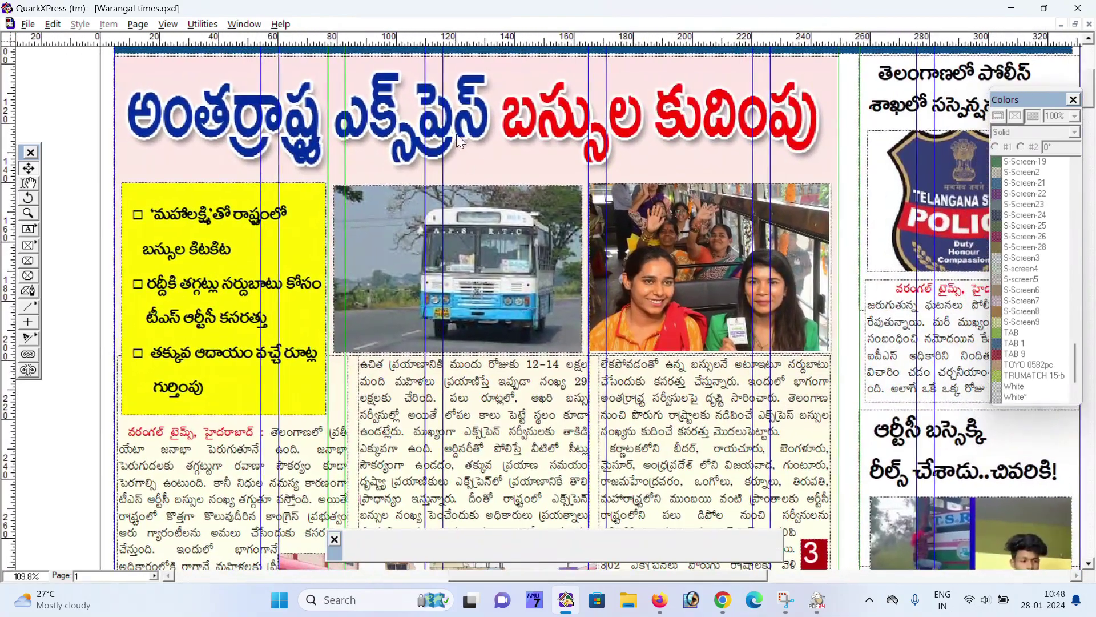
Nudge the yellow bullet box left, undo the move, and check the bus photo
{"action": "left_click", "coordinate": [223, 274]}
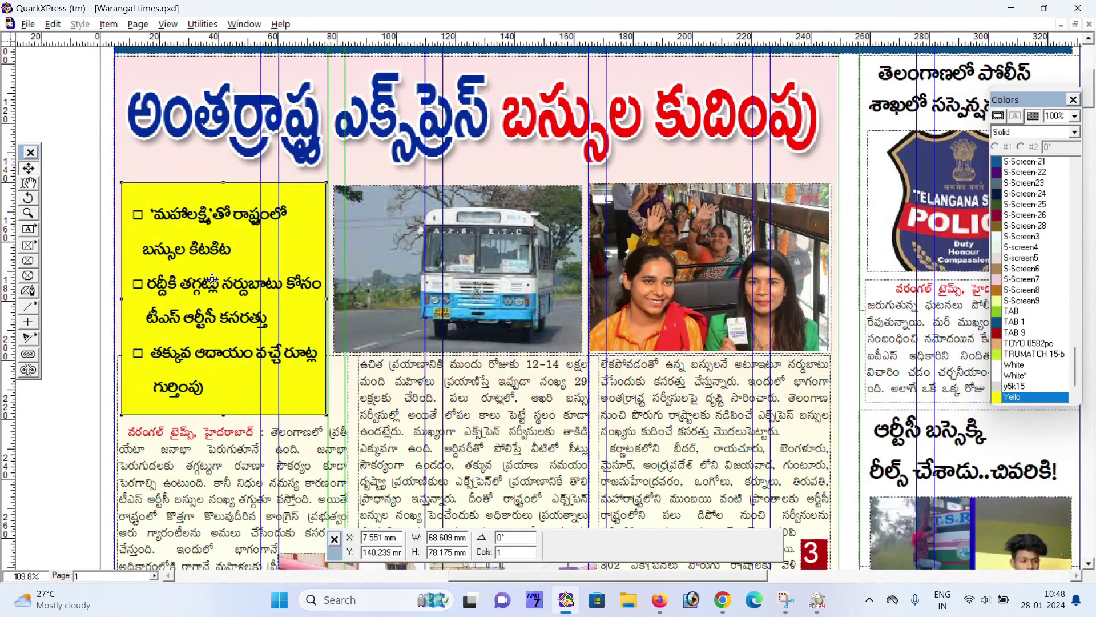
{"action": "left_click_drag", "start_coordinate": [221, 307], "coordinate": [190, 311]}
{"action": "key", "text": "ctrl+z"}
{"action": "left_click", "coordinate": [357, 279]}
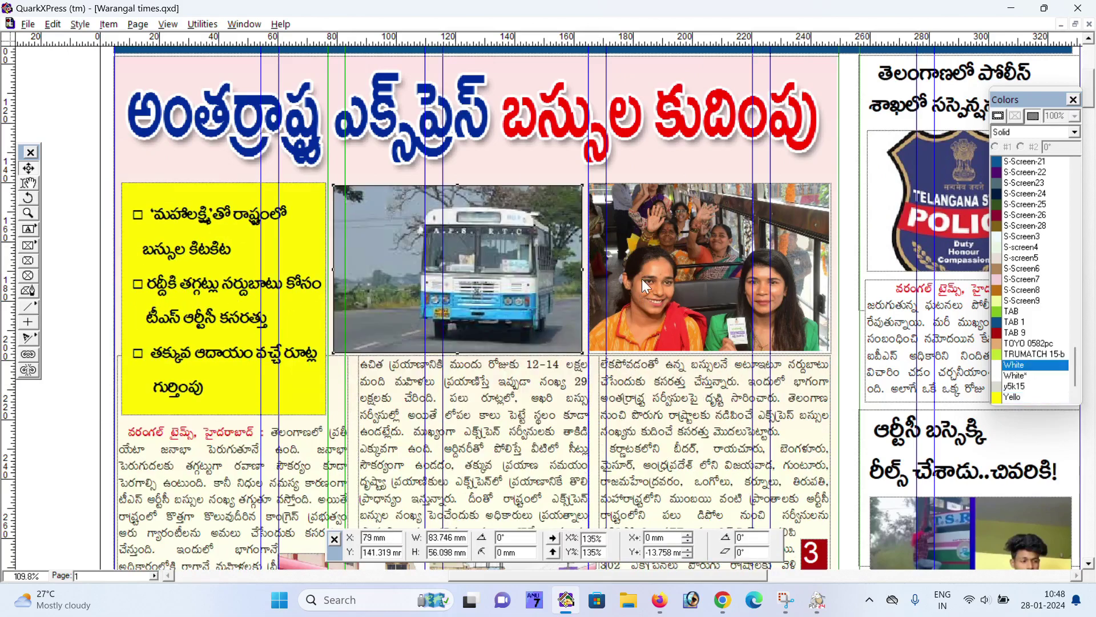
{"action": "scroll", "coordinate": [642, 278], "scroll_direction": "right", "scroll_amount": 5}
{"action": "scroll", "coordinate": [599, 228], "scroll_direction": "down", "scroll_amount": 2}
{"action": "scroll", "coordinate": [571, 182], "scroll_direction": "up", "scroll_amount": 3}
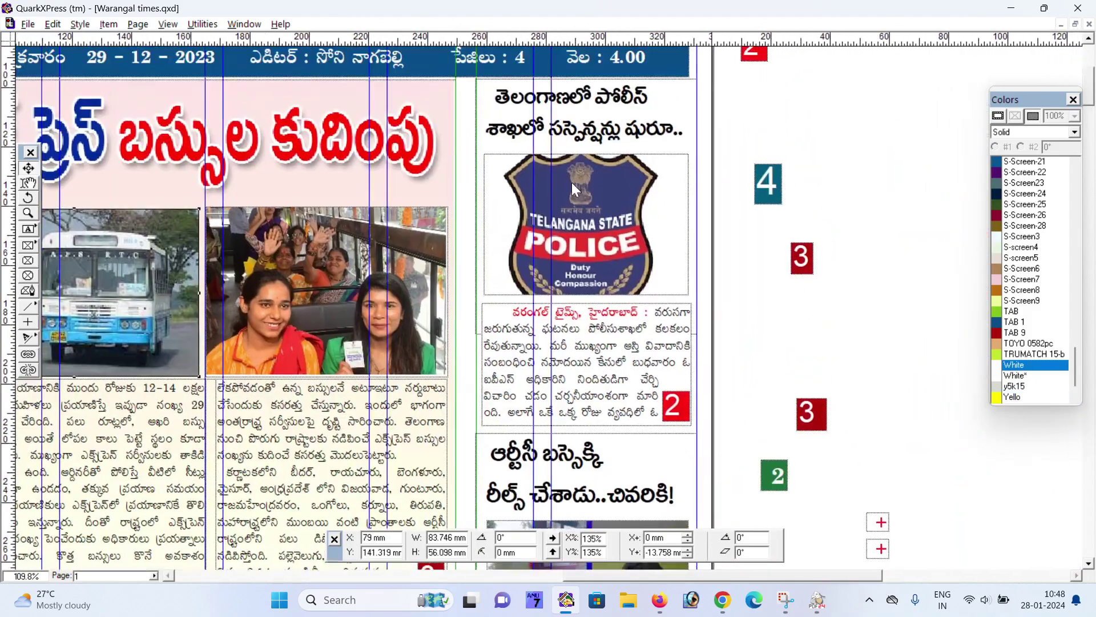
{"action": "left_click", "coordinate": [571, 183]}
Pan across the front page, selecting the purple bullet box to inspect it
{"action": "scroll", "coordinate": [571, 189], "scroll_direction": "down", "scroll_amount": 3}
{"action": "scroll", "coordinate": [568, 222], "scroll_direction": "down", "scroll_amount": 8}
{"action": "scroll", "coordinate": [567, 226], "scroll_direction": "down", "scroll_amount": 4}
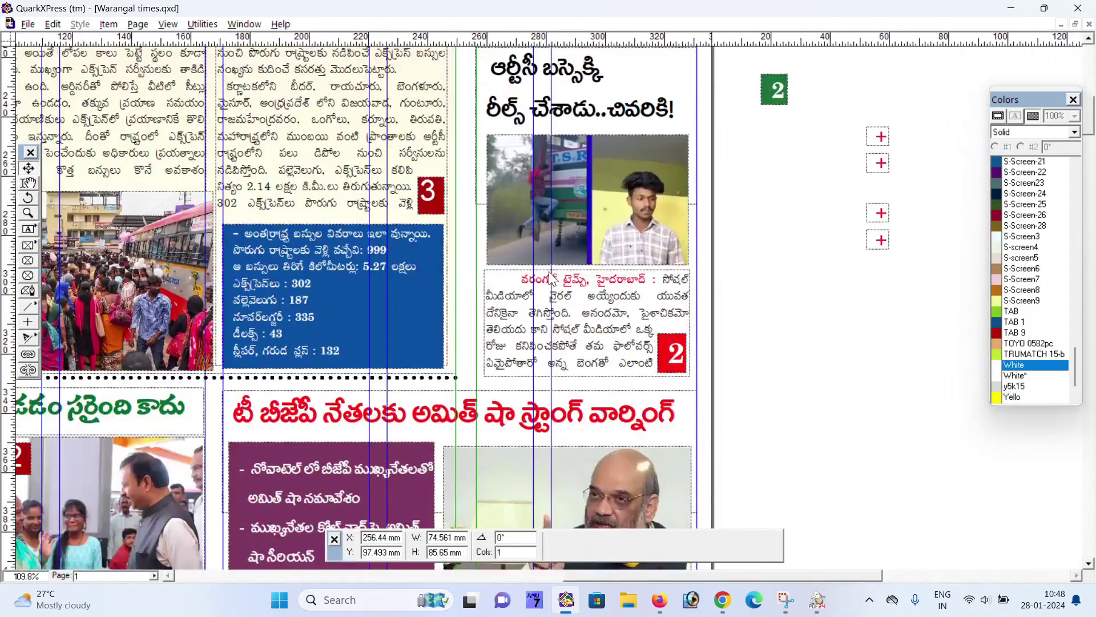
{"action": "scroll", "coordinate": [583, 152], "scroll_direction": "up", "scroll_amount": 1}
{"action": "scroll", "coordinate": [584, 152], "scroll_direction": "left", "scroll_amount": 1}
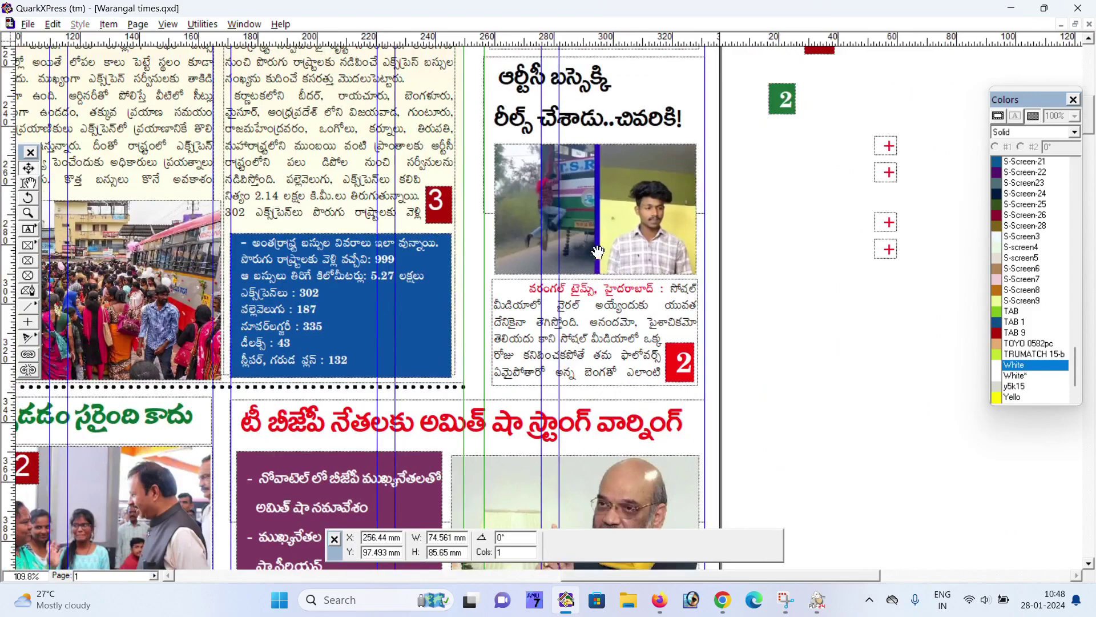
{"action": "scroll", "coordinate": [583, 234], "scroll_direction": "down", "scroll_amount": 2}
{"action": "scroll", "coordinate": [583, 234], "scroll_direction": "left", "scroll_amount": 2}
{"action": "scroll", "coordinate": [657, 235], "scroll_direction": "down", "scroll_amount": 3}
{"action": "scroll", "coordinate": [710, 234], "scroll_direction": "left", "scroll_amount": 2}
{"action": "scroll", "coordinate": [538, 283], "scroll_direction": "left", "scroll_amount": 1}
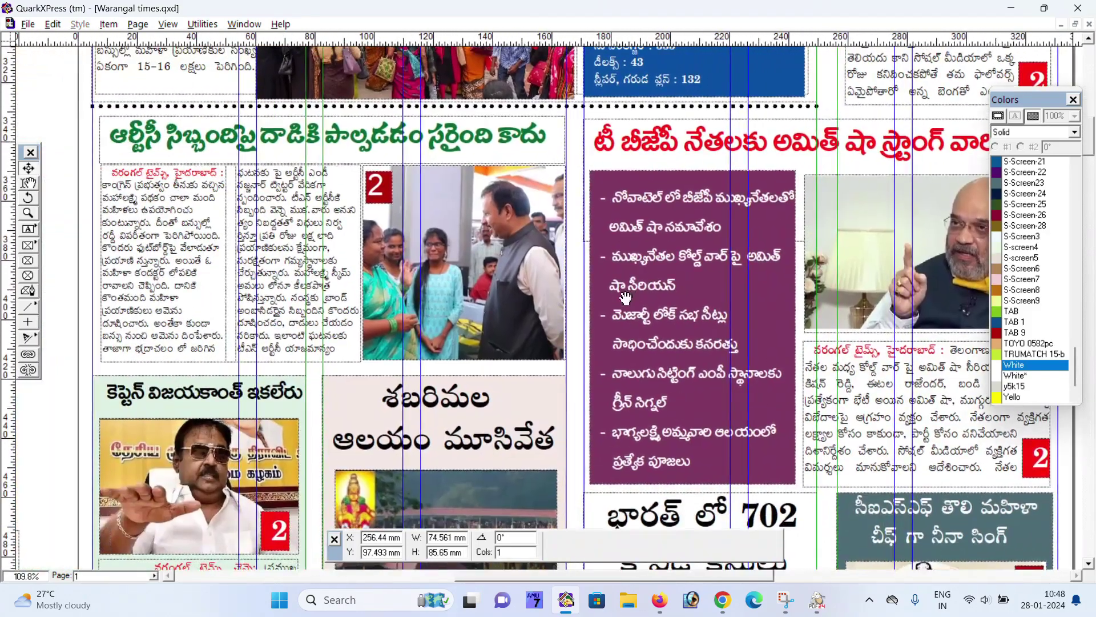
{"action": "left_click", "coordinate": [626, 298]}
{"action": "scroll", "coordinate": [571, 308], "scroll_direction": "down", "scroll_amount": 2}
{"action": "scroll", "coordinate": [571, 308], "scroll_direction": "left", "scroll_amount": 2}
{"action": "scroll", "coordinate": [559, 311], "scroll_direction": "down", "scroll_amount": 3}
{"action": "scroll", "coordinate": [560, 311], "scroll_direction": "right", "scroll_amount": 7}
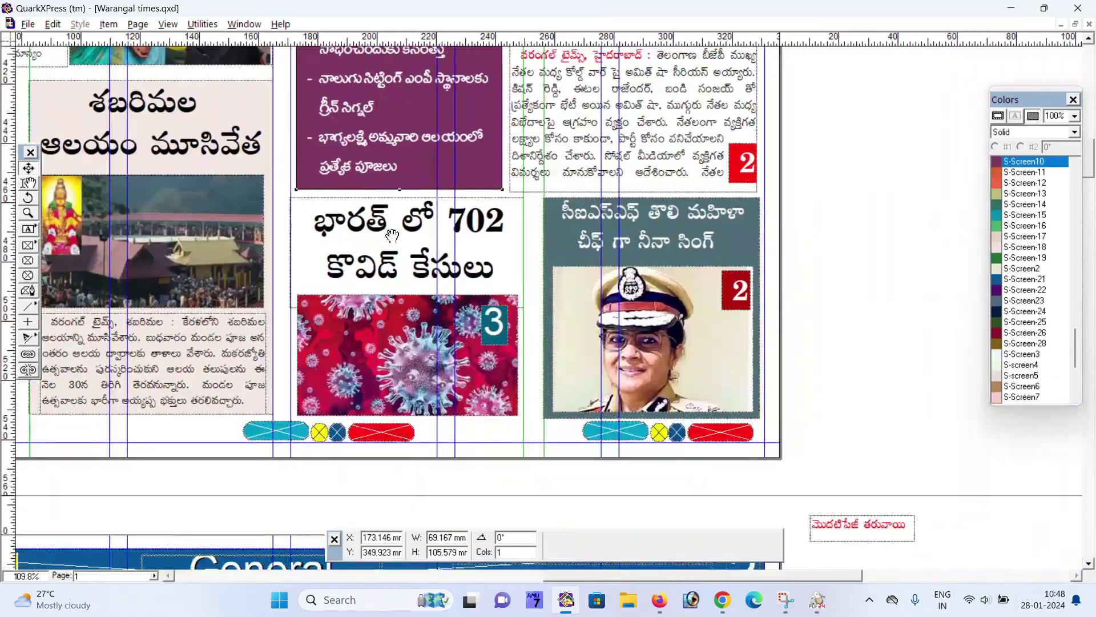
{"action": "scroll", "coordinate": [543, 297], "scroll_direction": "up", "scroll_amount": 2}
{"action": "scroll", "coordinate": [525, 285], "scroll_direction": "up", "scroll_amount": 5}
{"action": "scroll", "coordinate": [525, 285], "scroll_direction": "left", "scroll_amount": 3}
{"action": "scroll", "coordinate": [508, 274], "scroll_direction": "up", "scroll_amount": 4}
{"action": "scroll", "coordinate": [508, 275], "scroll_direction": "up", "scroll_amount": 5}
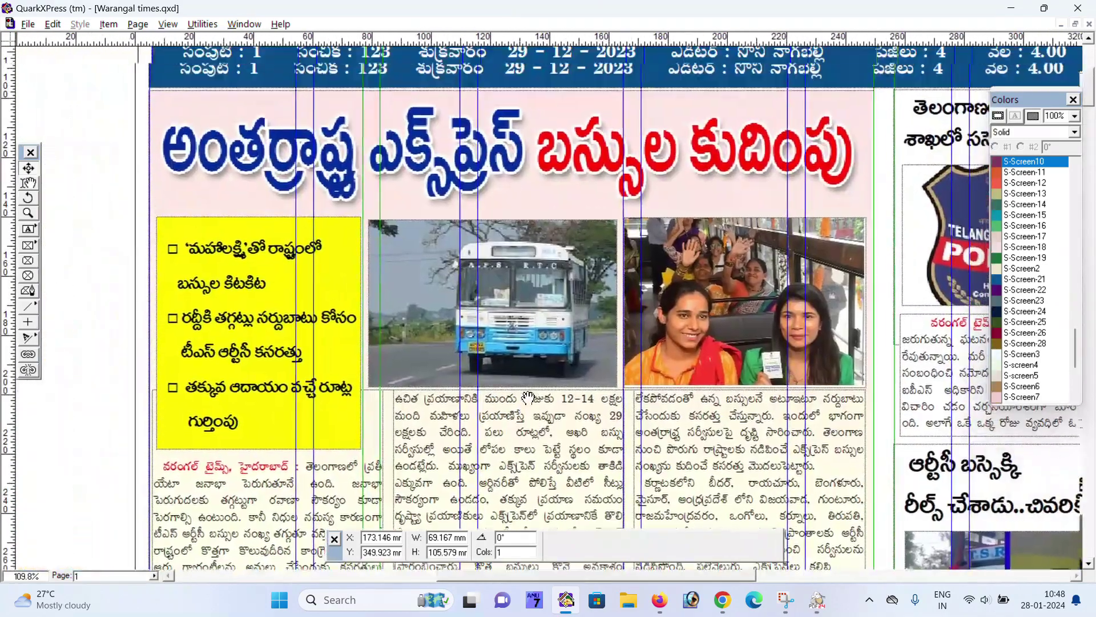
{"action": "scroll", "coordinate": [520, 319], "scroll_direction": "right", "scroll_amount": 1}
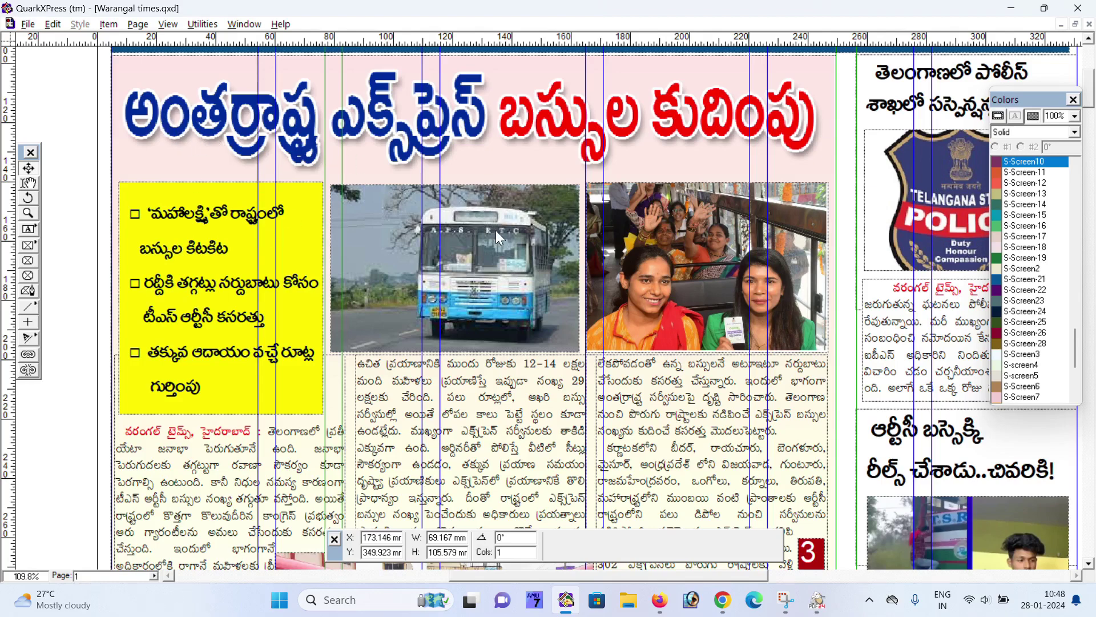
Compare the layout with the PDF, then close PDF24 Reader and return to the layout
{"action": "scroll", "coordinate": [497, 235], "scroll_direction": "down", "scroll_amount": 3}
{"action": "scroll", "coordinate": [501, 232], "scroll_direction": "up", "scroll_amount": 3}
{"action": "scroll", "coordinate": [502, 228], "scroll_direction": "down", "scroll_amount": 4}
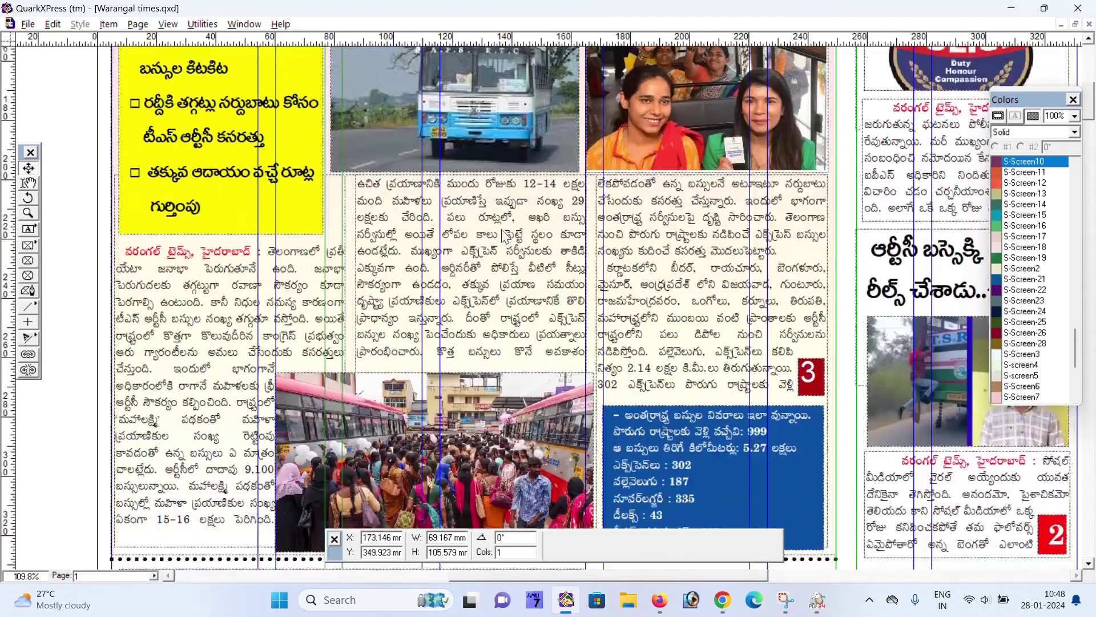
{"action": "scroll", "coordinate": [502, 229], "scroll_direction": "down", "scroll_amount": 2}
{"action": "scroll", "coordinate": [501, 230], "scroll_direction": "down", "scroll_amount": 1}
{"action": "scroll", "coordinate": [502, 234], "scroll_direction": "down", "scroll_amount": 2}
{"action": "scroll", "coordinate": [501, 231], "scroll_direction": "up", "scroll_amount": 1}
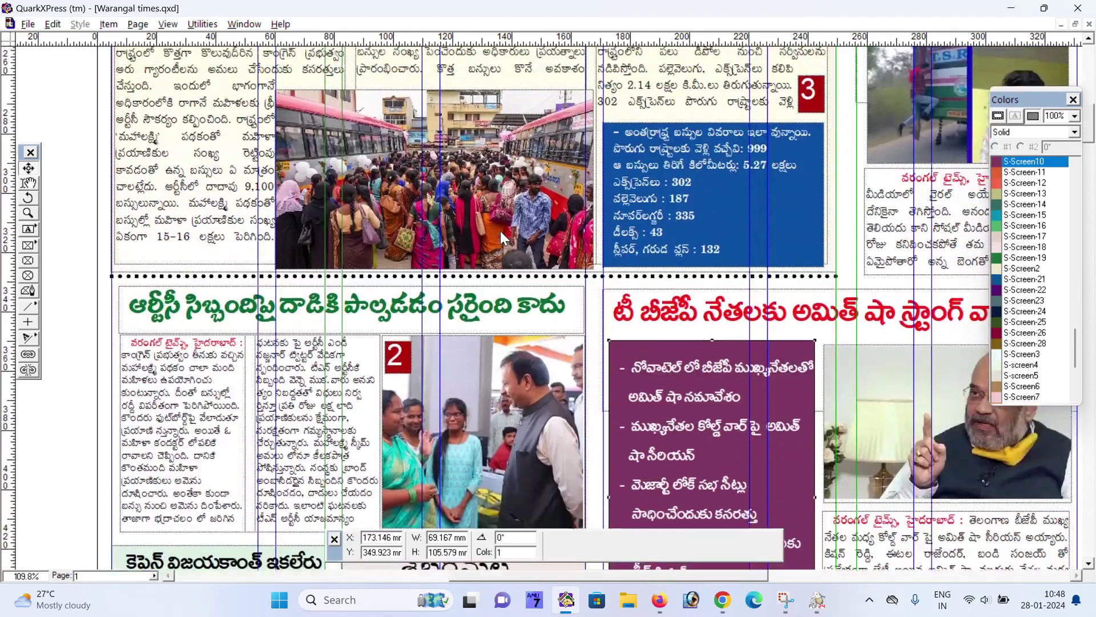
{"action": "scroll", "coordinate": [502, 240], "scroll_direction": "up", "scroll_amount": 1}
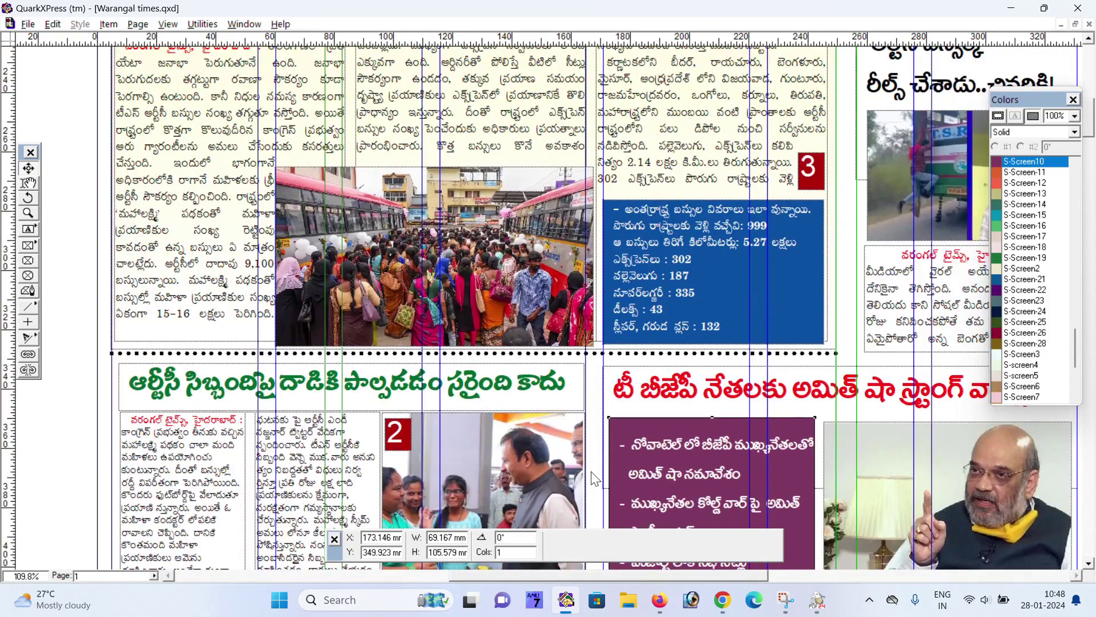
{"action": "left_click", "coordinate": [812, 591]}
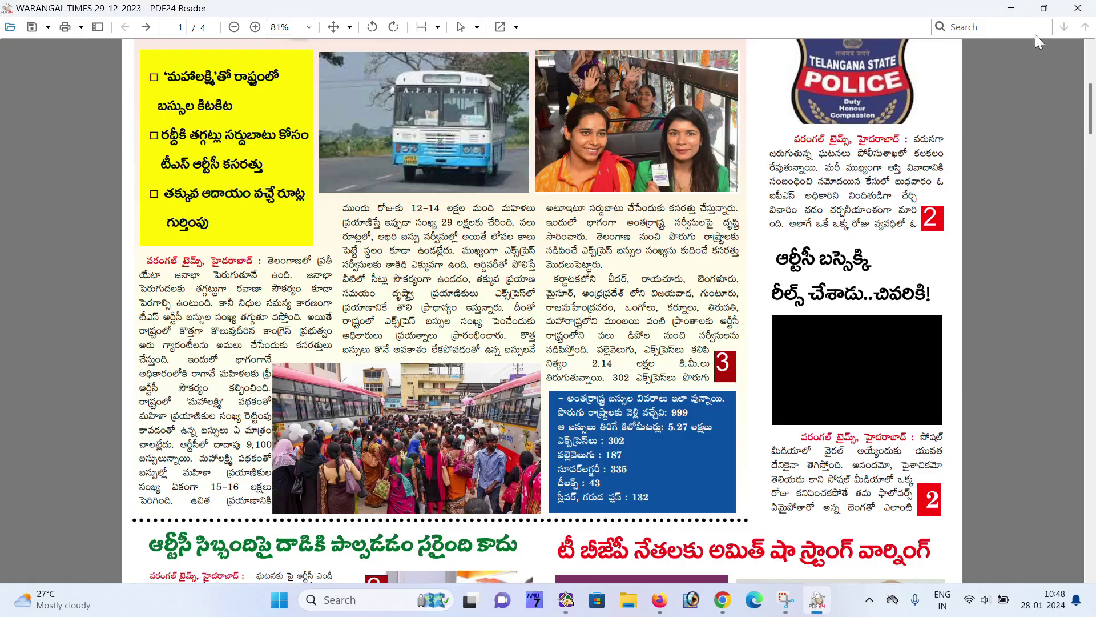
{"action": "left_click", "coordinate": [1079, 17]}
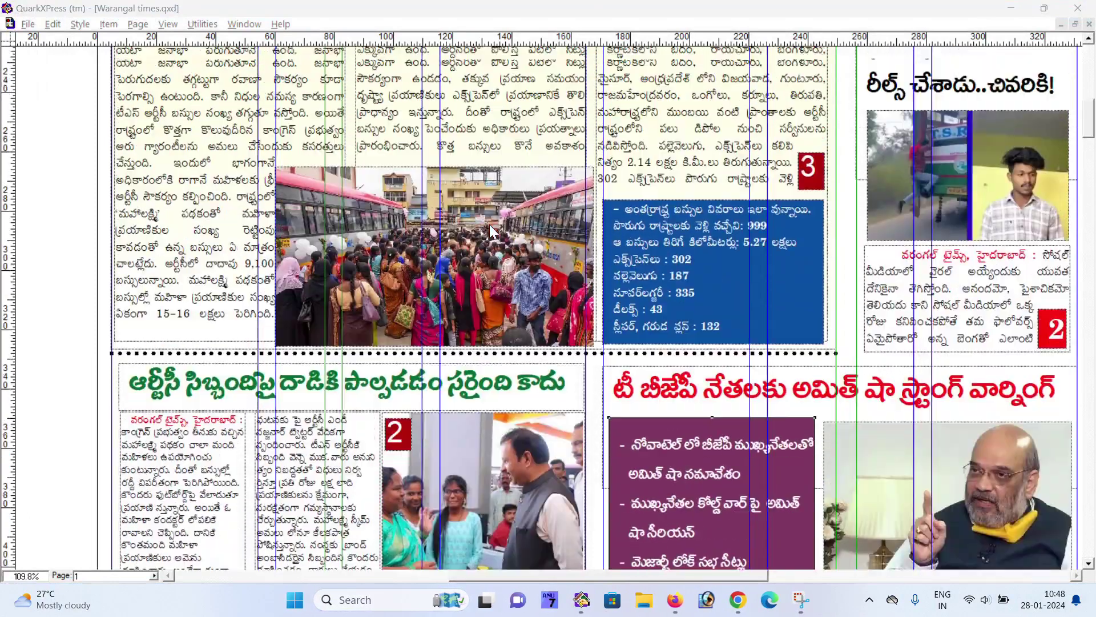
{"action": "scroll", "coordinate": [489, 225], "scroll_direction": "up", "scroll_amount": 1}
{"action": "scroll", "coordinate": [489, 225], "scroll_direction": "up", "scroll_amount": 1}
{"action": "scroll", "coordinate": [489, 225], "scroll_direction": "down", "scroll_amount": 2}
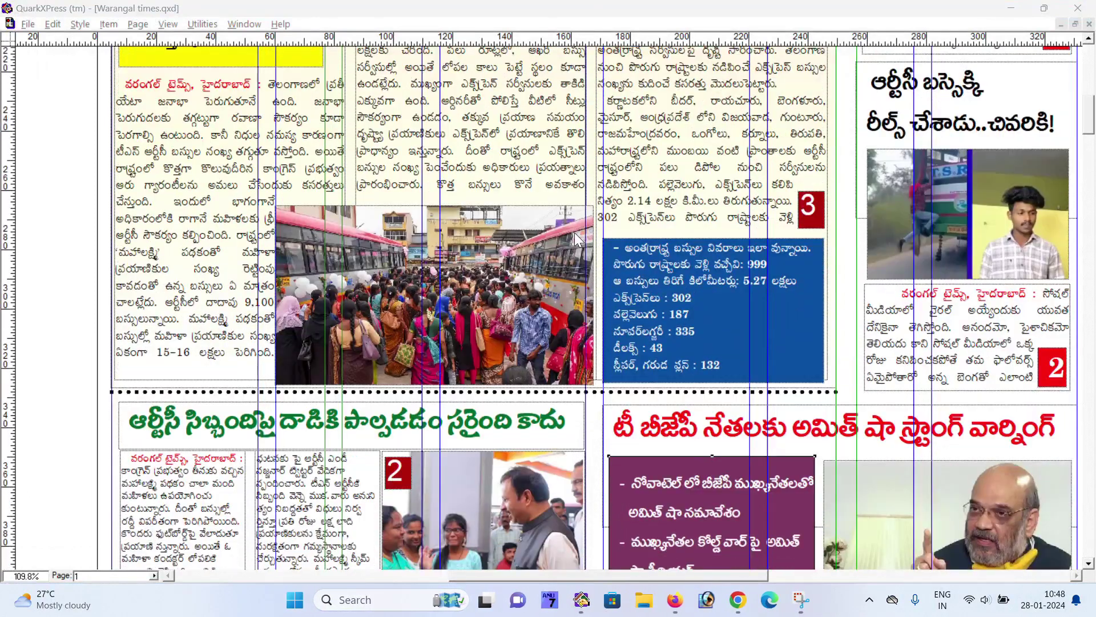
{"action": "scroll", "coordinate": [577, 232], "scroll_direction": "up", "scroll_amount": 3}
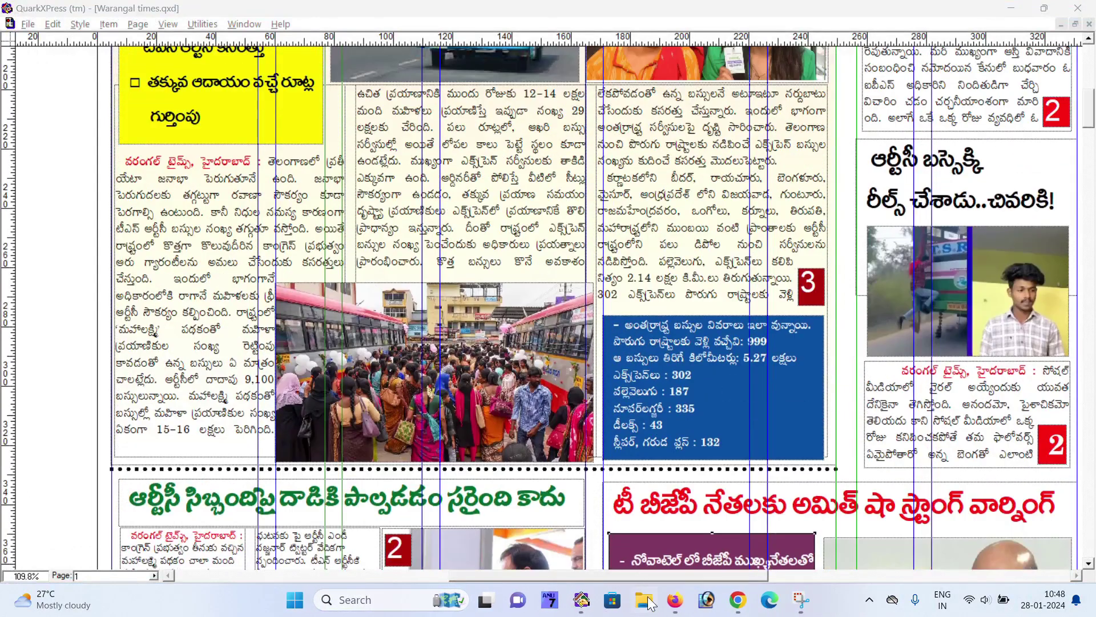
Switch to Chrome and browse the channel's Videos tab with its latest newspaper layout tutorials
{"action": "left_click", "coordinate": [737, 599]}
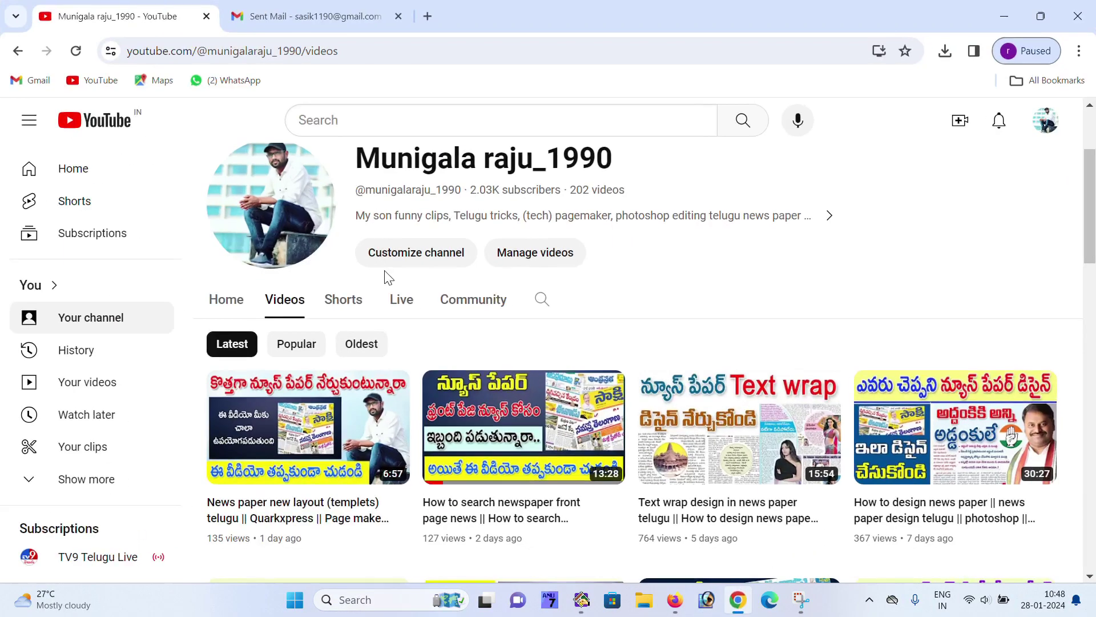
{"action": "scroll", "coordinate": [361, 235], "scroll_direction": "down", "scroll_amount": 1}
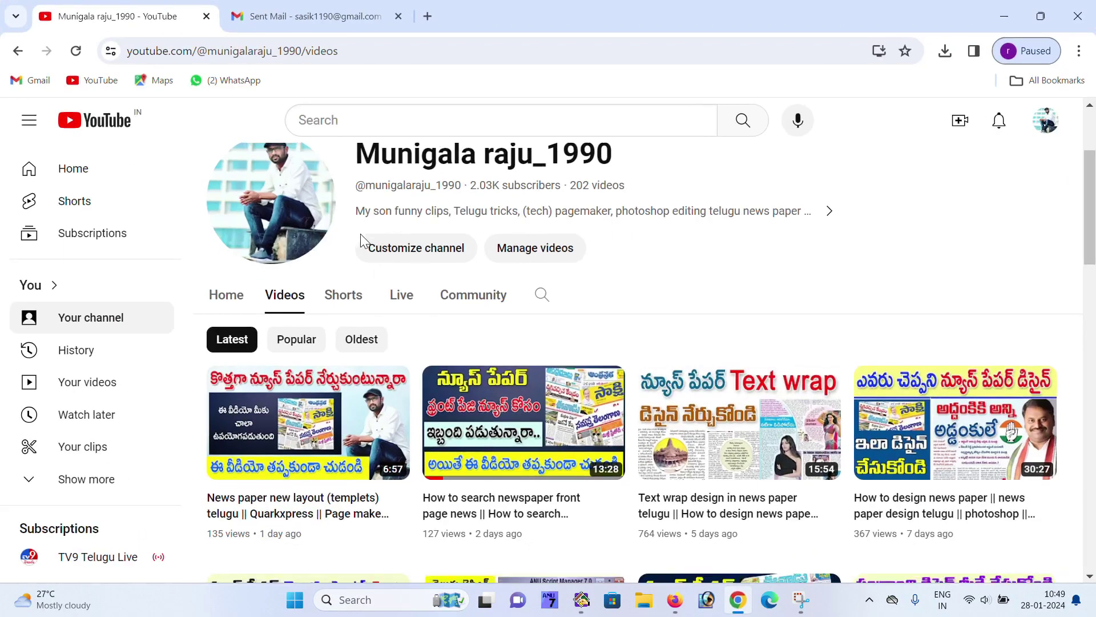
{"action": "scroll", "coordinate": [362, 239], "scroll_direction": "down", "scroll_amount": 1}
{"action": "scroll", "coordinate": [362, 240], "scroll_direction": "up", "scroll_amount": 4}
{"action": "scroll", "coordinate": [365, 251], "scroll_direction": "down", "scroll_amount": 4}
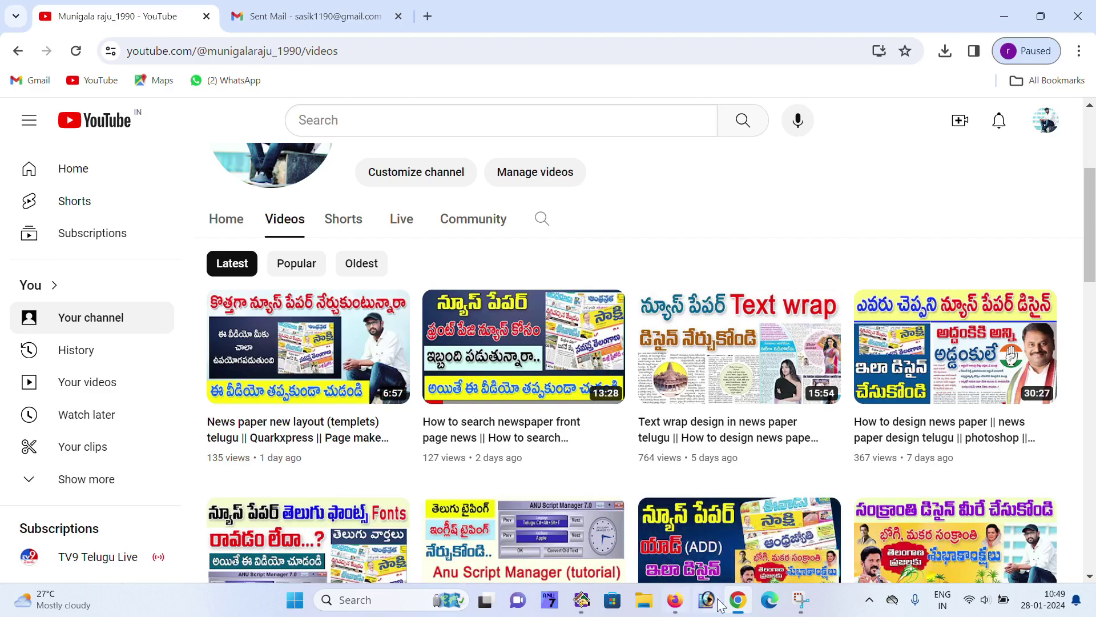
{"action": "left_click", "coordinate": [582, 599]}
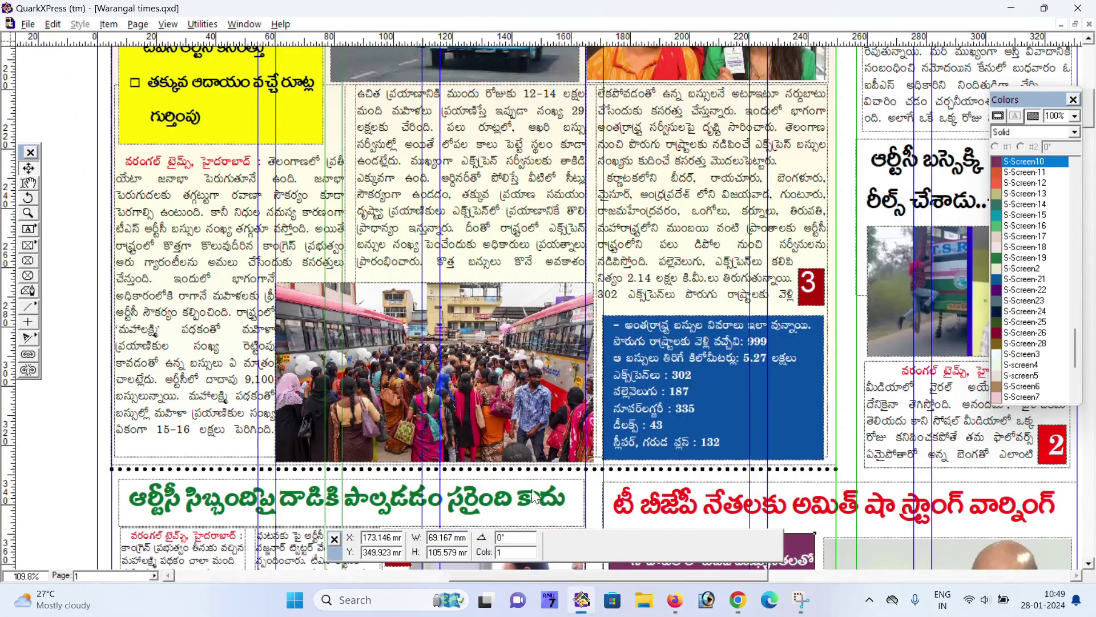
{"action": "scroll", "coordinate": [269, 334], "scroll_direction": "up", "scroll_amount": 5}
{"action": "scroll", "coordinate": [217, 283], "scroll_direction": "up", "scroll_amount": 3}
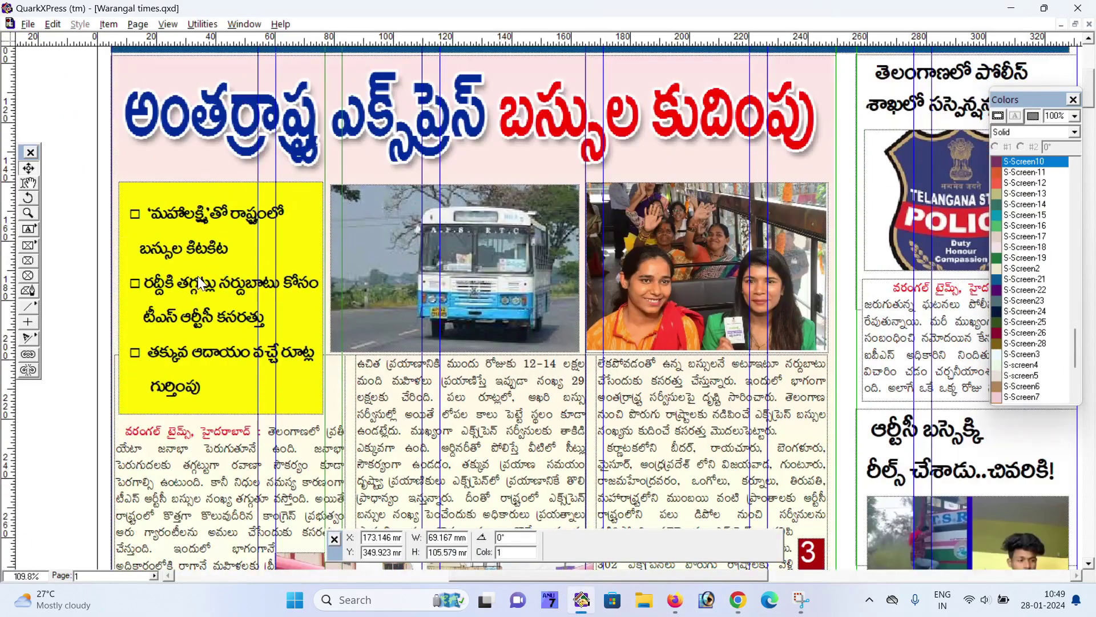
{"action": "left_click_drag", "start_coordinate": [198, 276], "coordinate": [272, 194]}
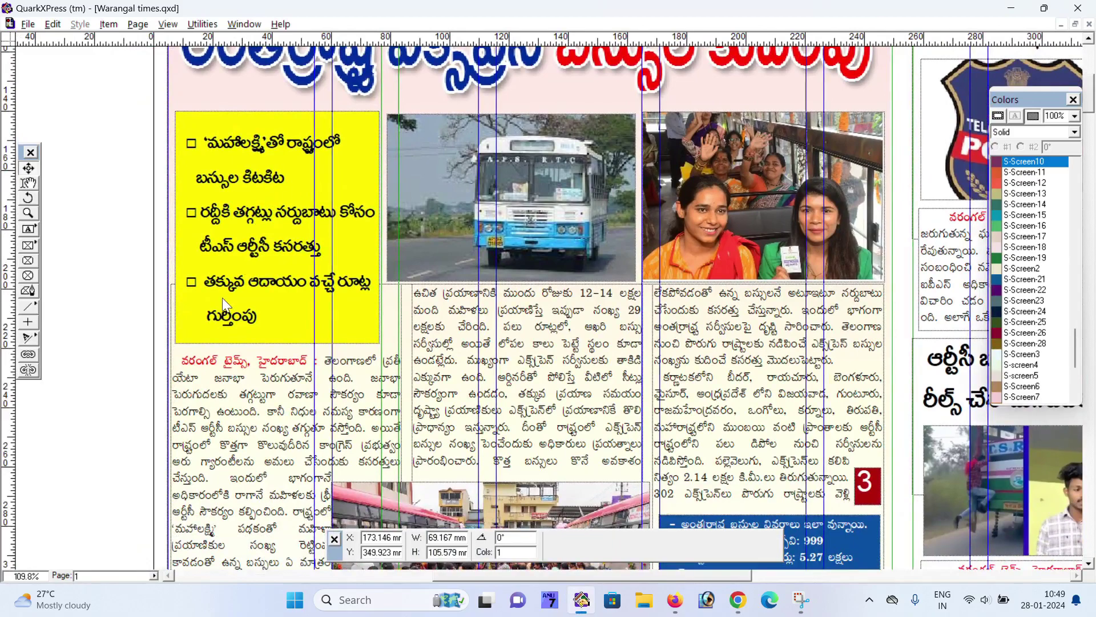
{"action": "scroll", "coordinate": [293, 203], "scroll_direction": "up", "scroll_amount": 2}
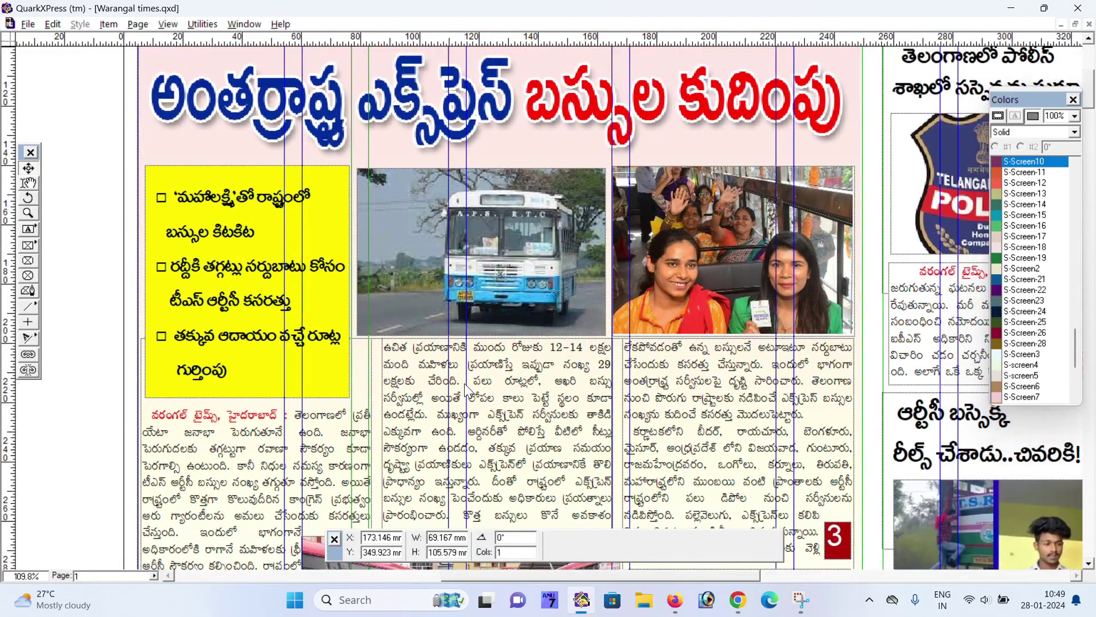
{"action": "scroll", "coordinate": [262, 277], "scroll_direction": "down", "scroll_amount": 5}
{"action": "scroll", "coordinate": [263, 277], "scroll_direction": "right", "scroll_amount": 3}
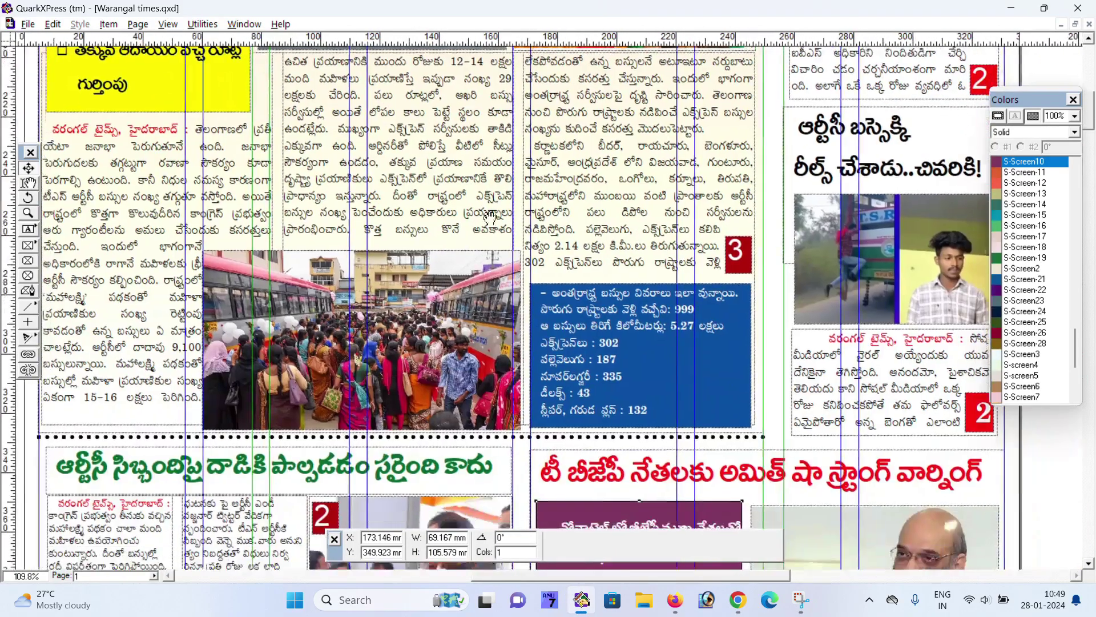
{"action": "scroll", "coordinate": [440, 260], "scroll_direction": "down", "scroll_amount": 5}
{"action": "scroll", "coordinate": [439, 260], "scroll_direction": "right", "scroll_amount": 3}
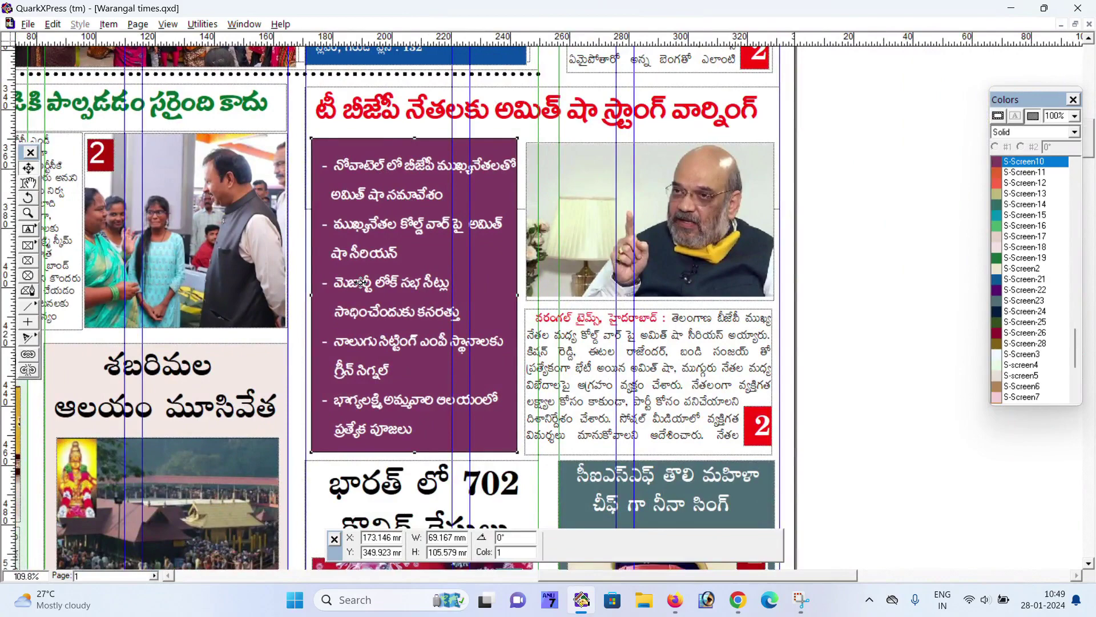
{"action": "left_click_drag", "start_coordinate": [360, 282], "coordinate": [485, 282]}
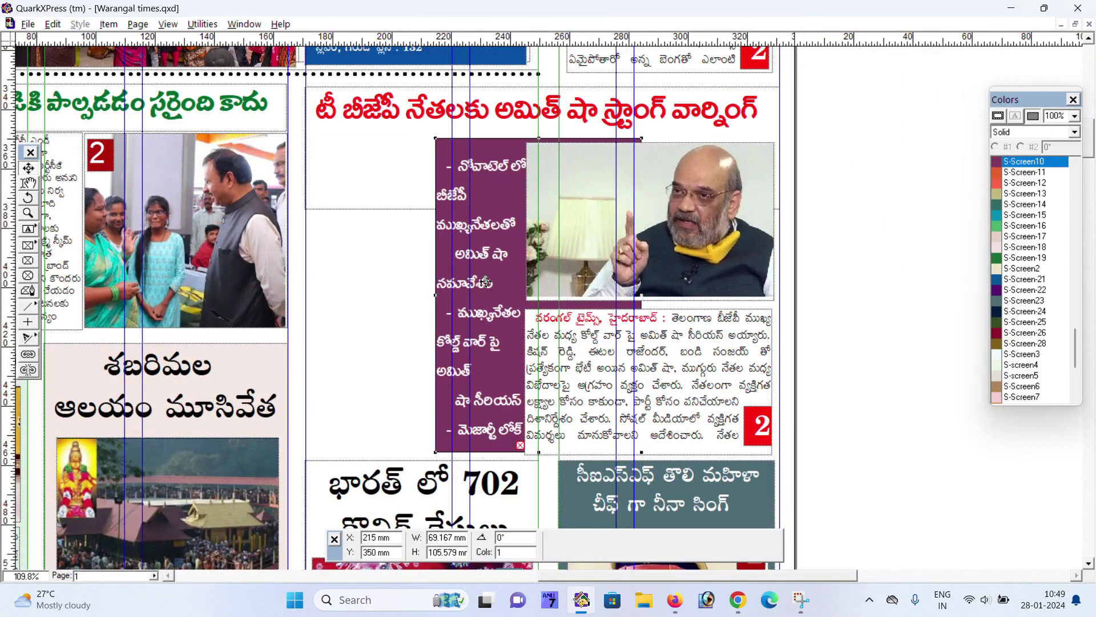
{"action": "key", "text": "ctrl+z"}
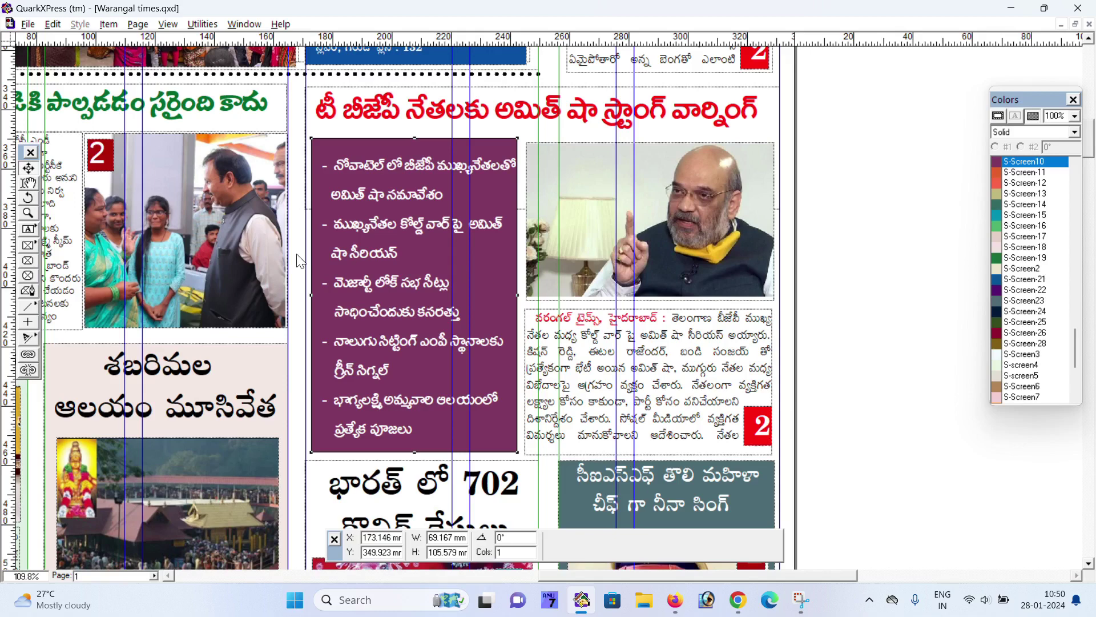
{"action": "left_click_drag", "start_coordinate": [301, 261], "coordinate": [455, 472]}
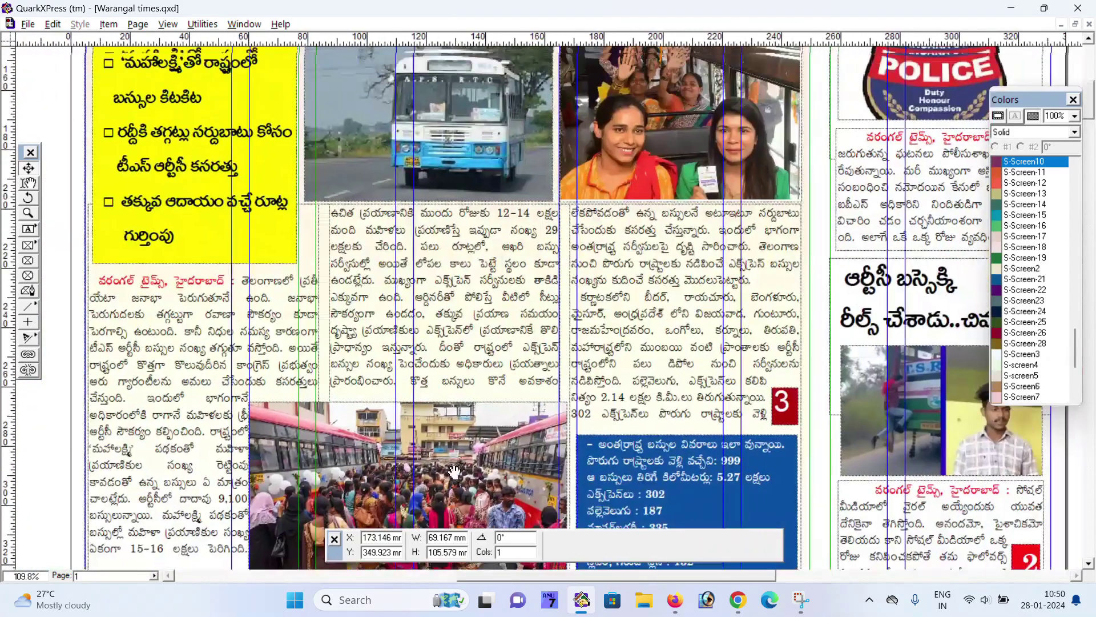
{"action": "left_click_drag", "start_coordinate": [466, 263], "coordinate": [517, 400]}
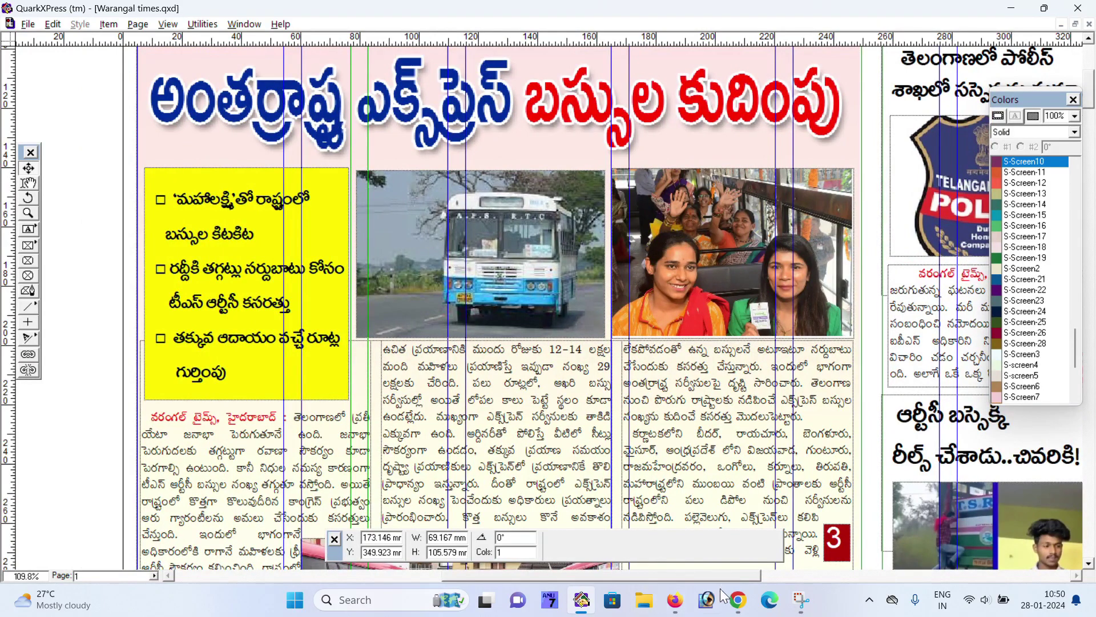
Open the sent 'news file 2' email in Gmail and download News file 27-01-2024.pmd
{"action": "left_click", "coordinate": [736, 598]}
{"action": "left_click", "coordinate": [357, 23]}
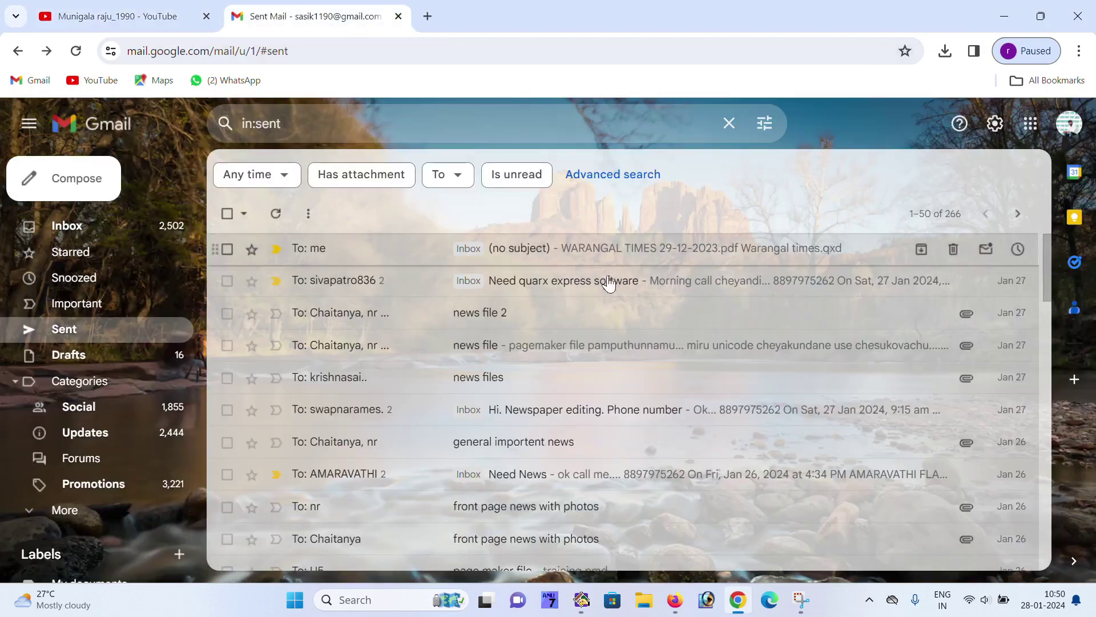
{"action": "left_click_drag", "start_coordinate": [372, 289], "coordinate": [489, 299]}
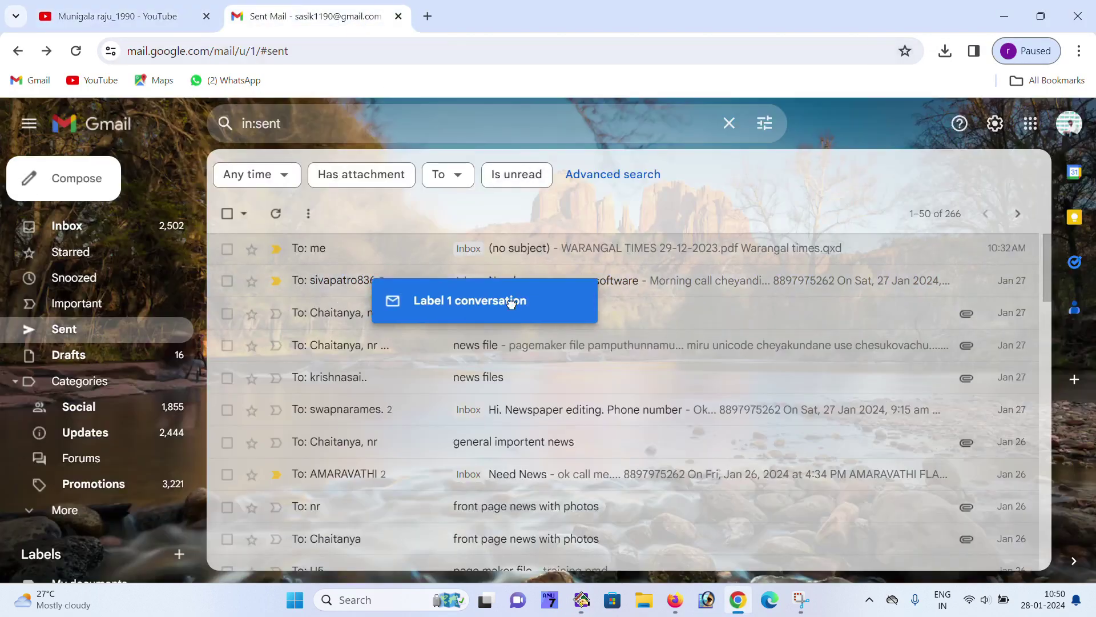
{"action": "left_click", "coordinate": [345, 320]}
{"action": "scroll", "coordinate": [451, 349], "scroll_direction": "down", "scroll_amount": 4}
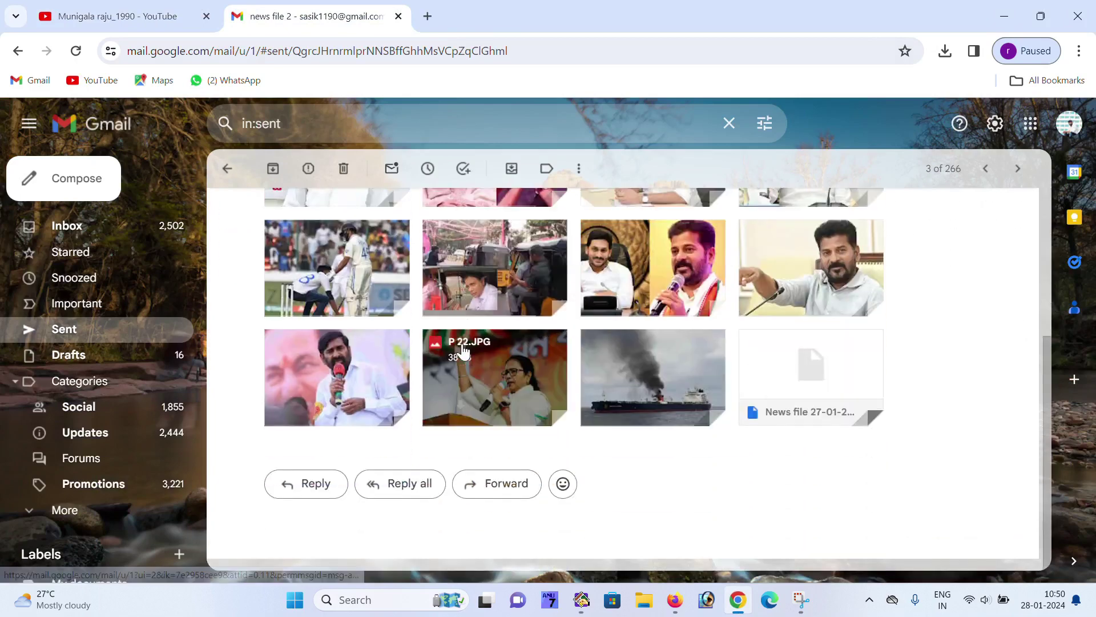
{"action": "scroll", "coordinate": [451, 351], "scroll_direction": "up", "scroll_amount": 1}
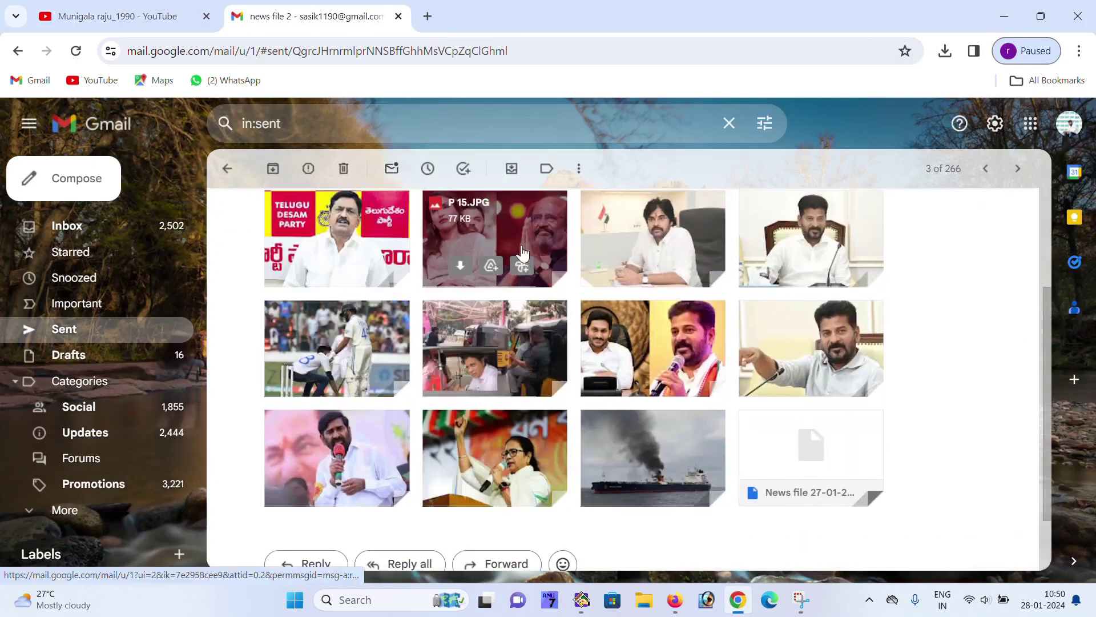
{"action": "mouse_move", "coordinate": [811, 377]}
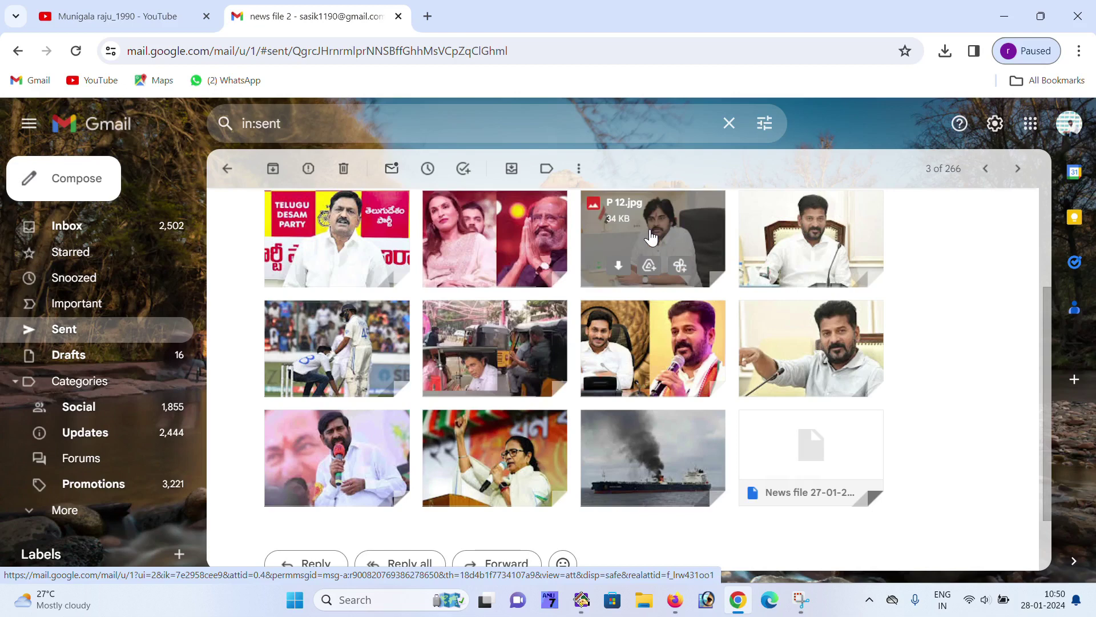
{"action": "mouse_move", "coordinate": [811, 457]}
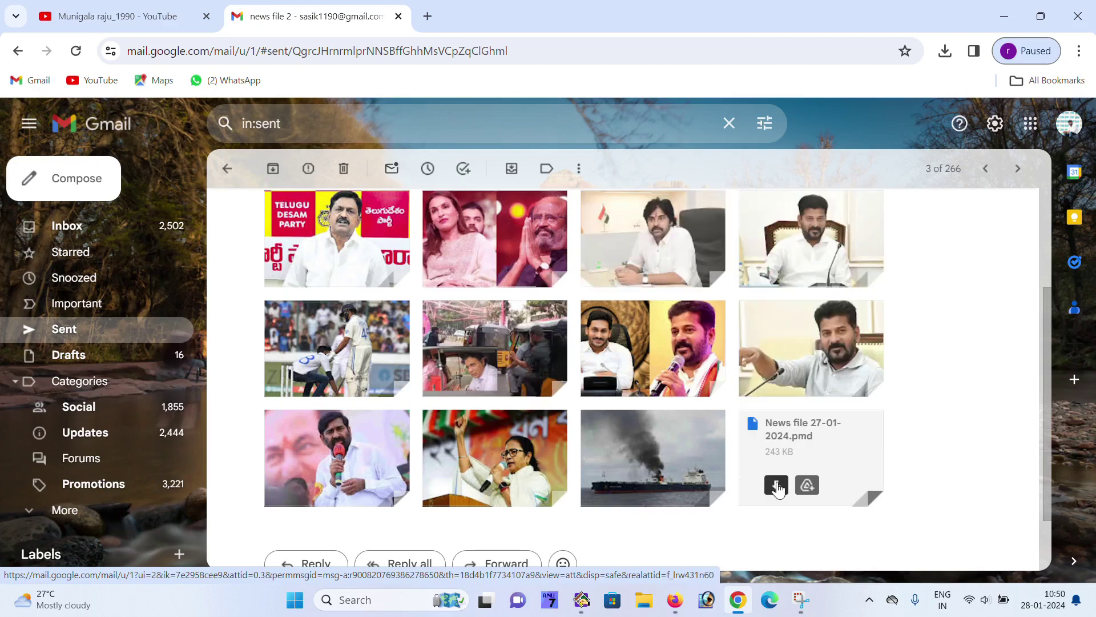
{"action": "left_click", "coordinate": [777, 487]}
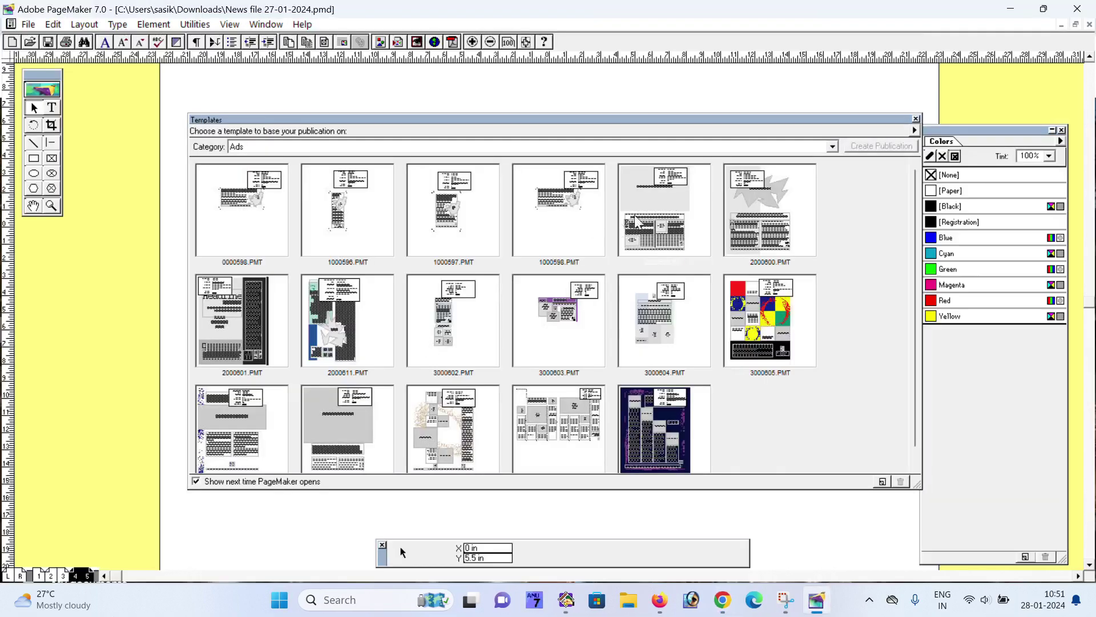
Close the Templates palette and read page 1 of the news file at actual size
{"action": "left_click", "coordinate": [915, 120]}
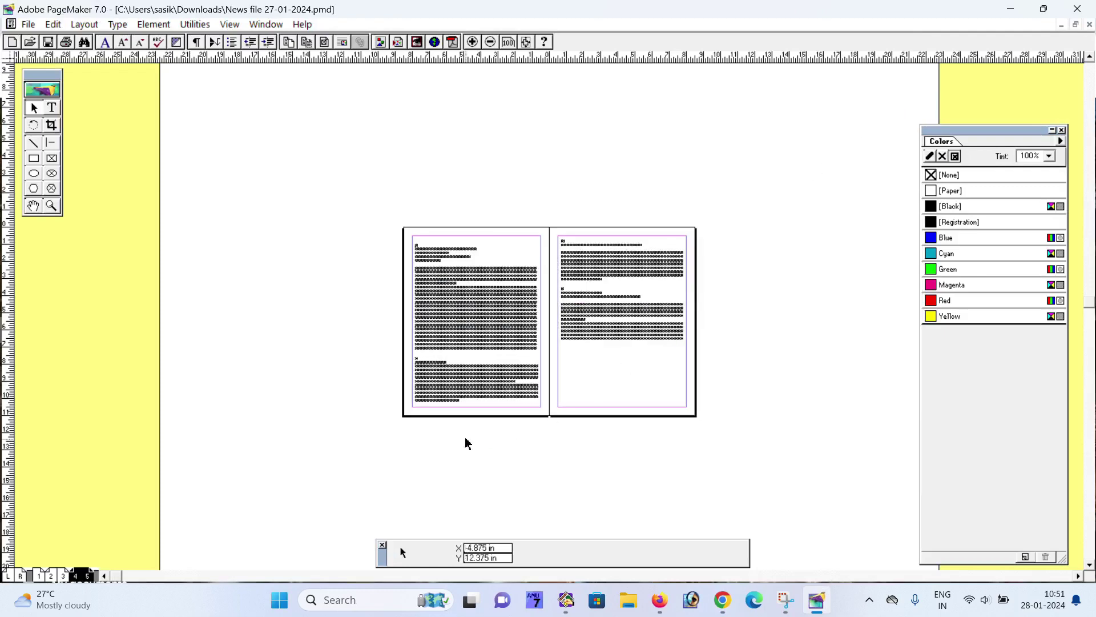
{"action": "left_click", "coordinate": [39, 576]}
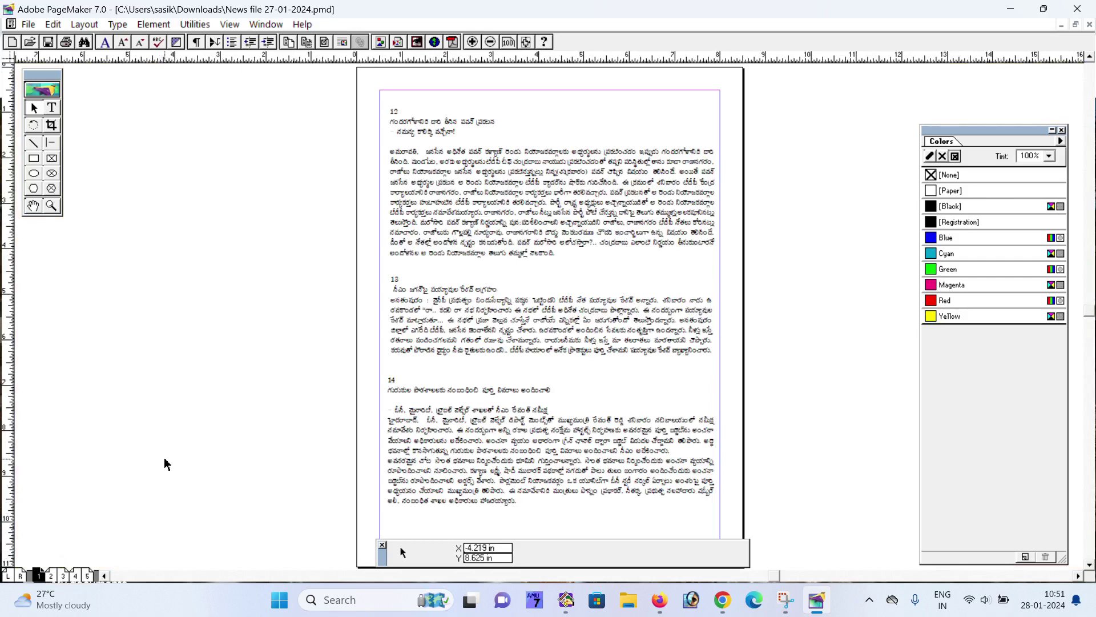
{"action": "key", "text": "ctrl+1"}
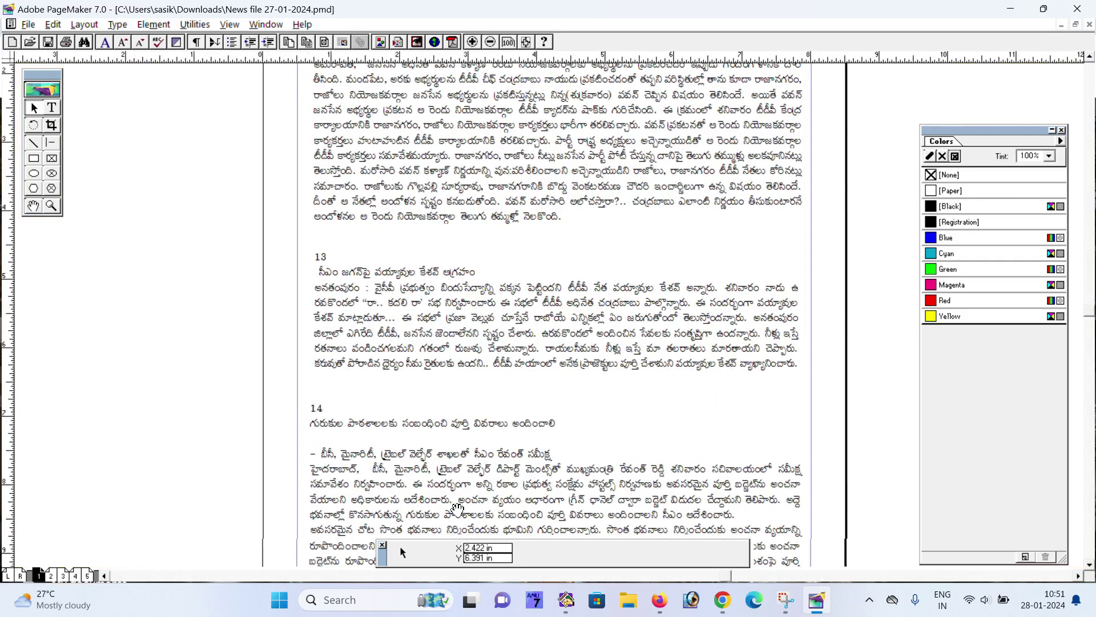
{"action": "left_click_drag", "start_coordinate": [470, 141], "coordinate": [443, 281]}
{"action": "scroll", "coordinate": [444, 281], "scroll_direction": "down", "scroll_amount": 5}
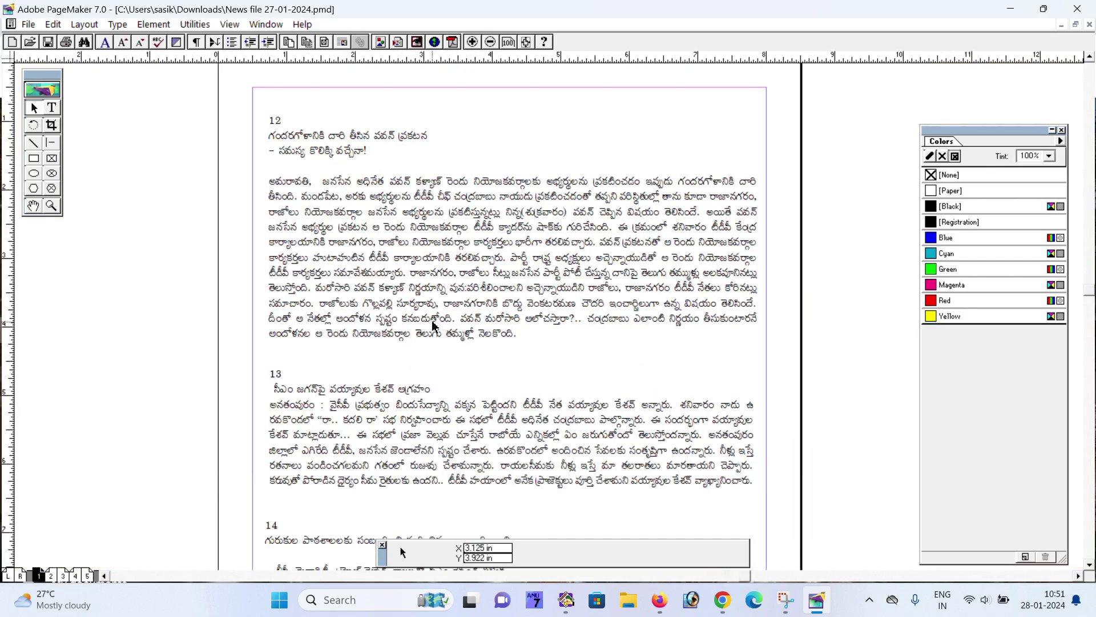
{"action": "scroll", "coordinate": [457, 294], "scroll_direction": "down", "scroll_amount": 2}
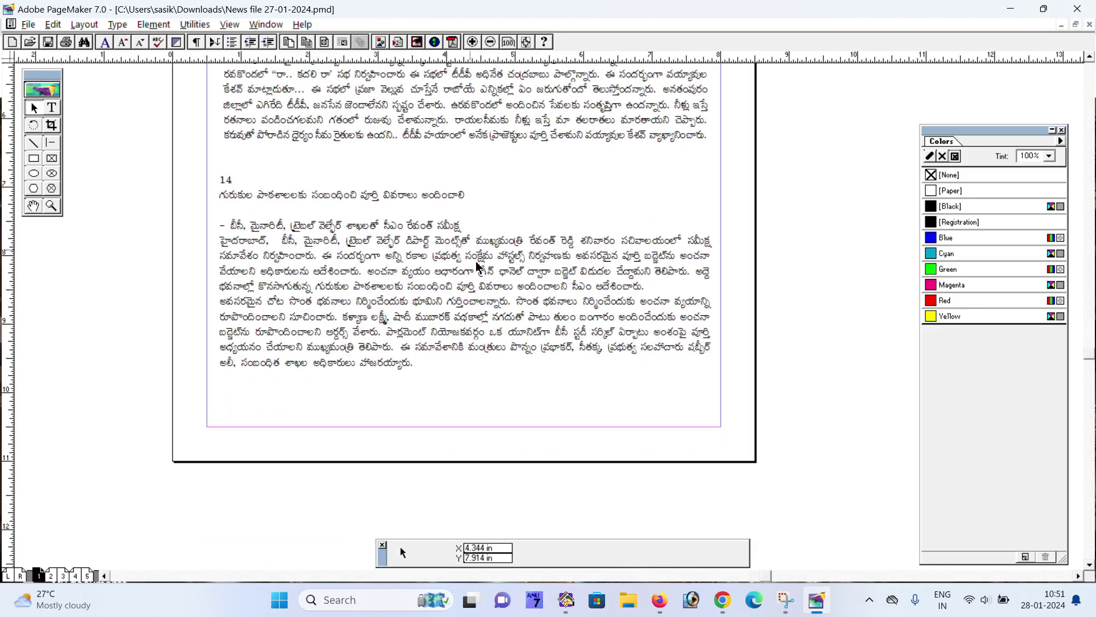
Read the enlarged pages 2–3 spread, bringing story 17 into view
{"action": "left_click", "coordinate": [63, 576]}
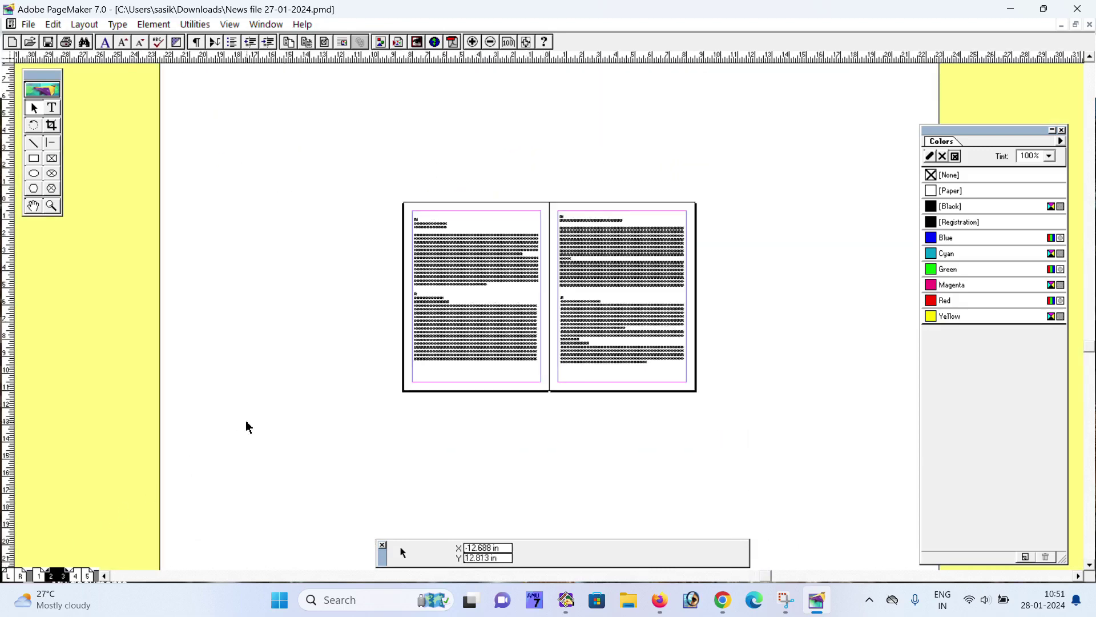
{"action": "key", "text": "ctrl+1"}
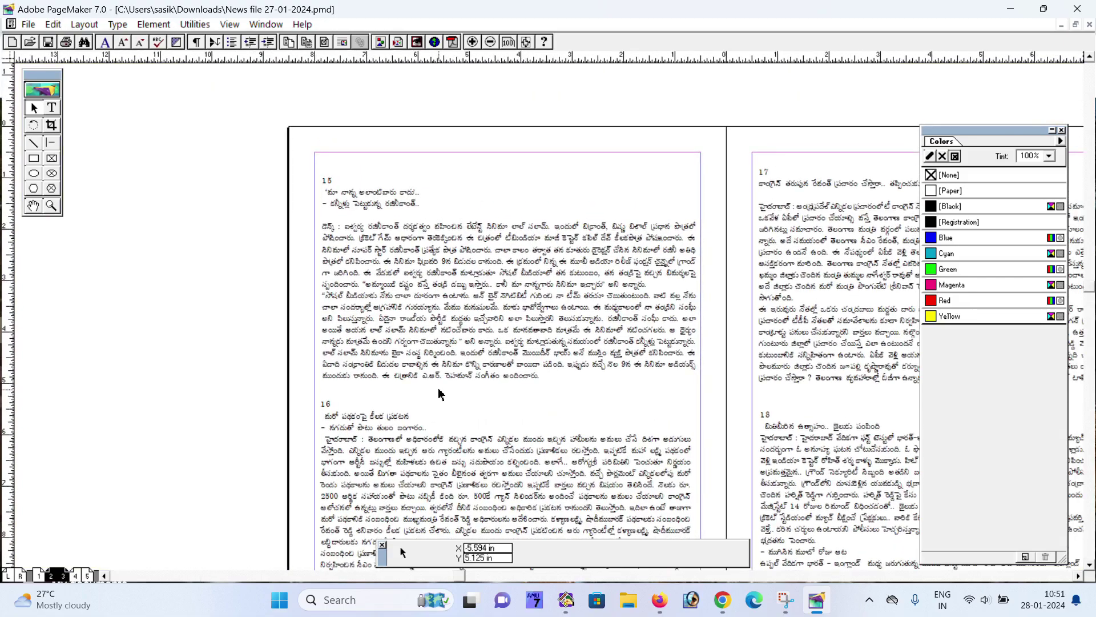
{"action": "key", "text": "ctrl+equal"}
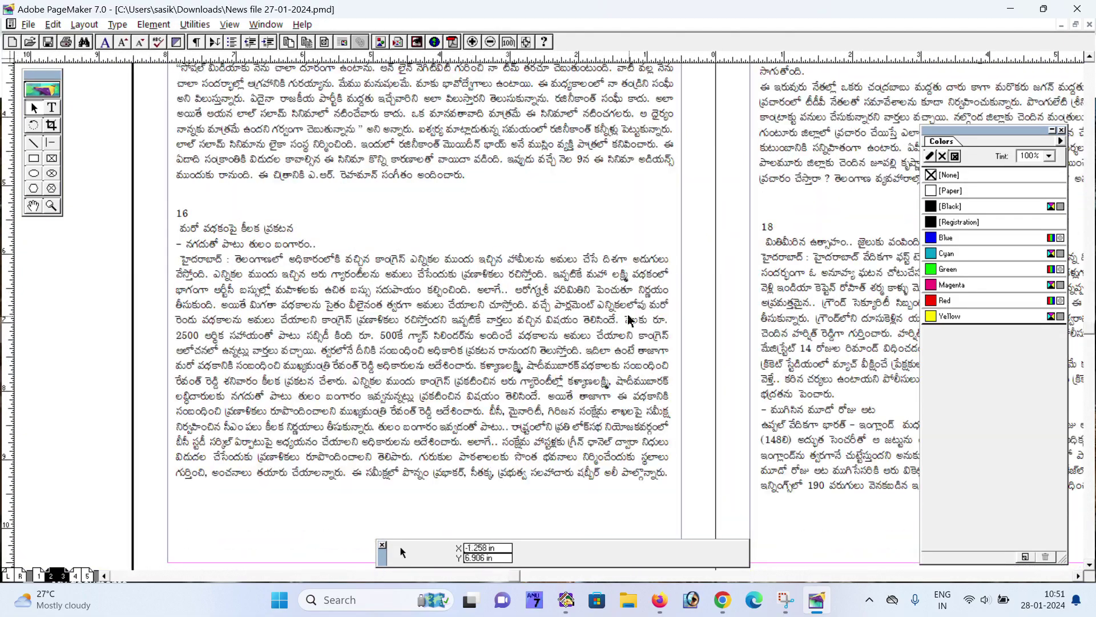
{"action": "mouse_move", "coordinate": [543, 445]}
{"action": "left_mouse_down"}
{"action": "mouse_move", "coordinate": [492, 347]}
{"action": "mouse_move", "coordinate": [563, 392]}
{"action": "mouse_move", "coordinate": [420, 327]}
{"action": "left_mouse_up"}
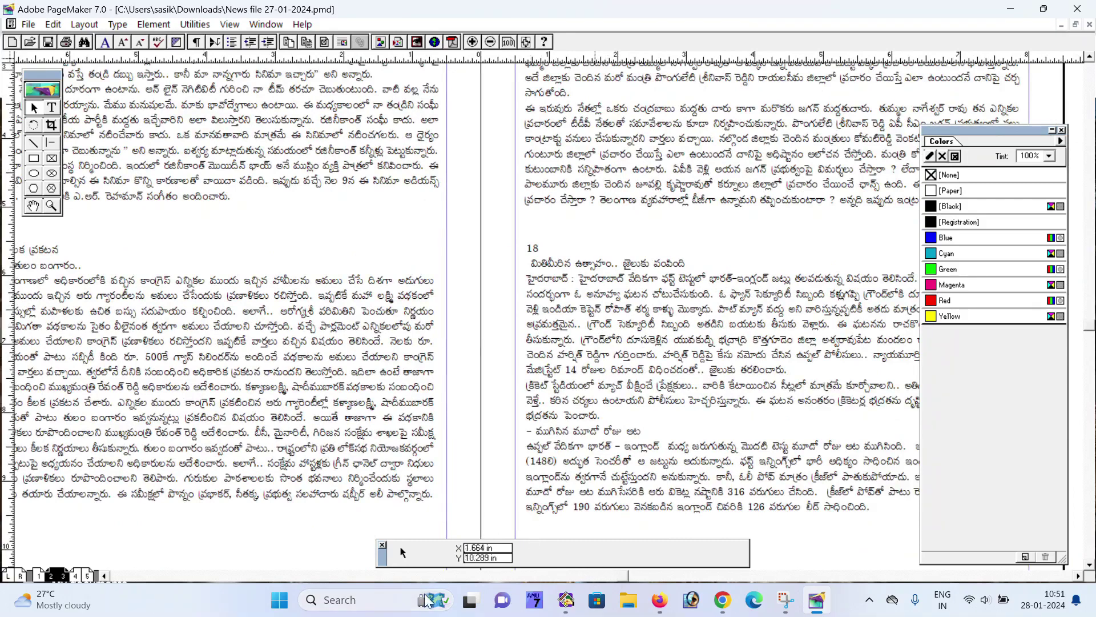
Read the magnified pages 4–5 spread through to stories 21 and 22
{"action": "left_click", "coordinate": [76, 575]}
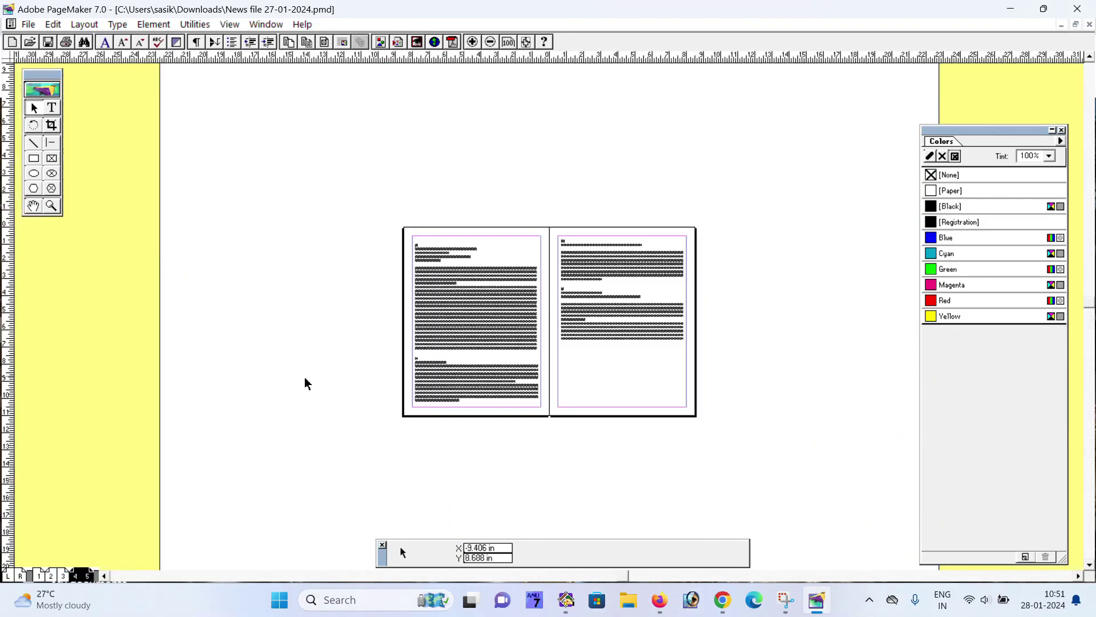
{"action": "key", "text": "ctrl+1"}
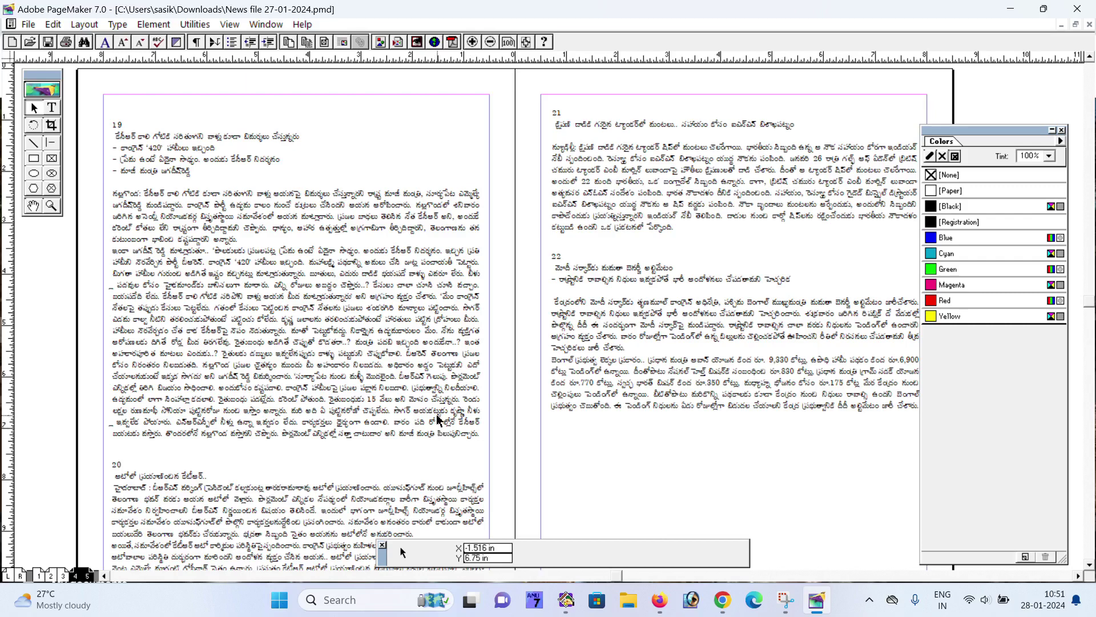
{"action": "key", "text": "ctrl+equal"}
{"action": "key", "text": "ctrl+equal"}
{"action": "scroll", "coordinate": [672, 415], "scroll_direction": "up", "scroll_amount": 3}
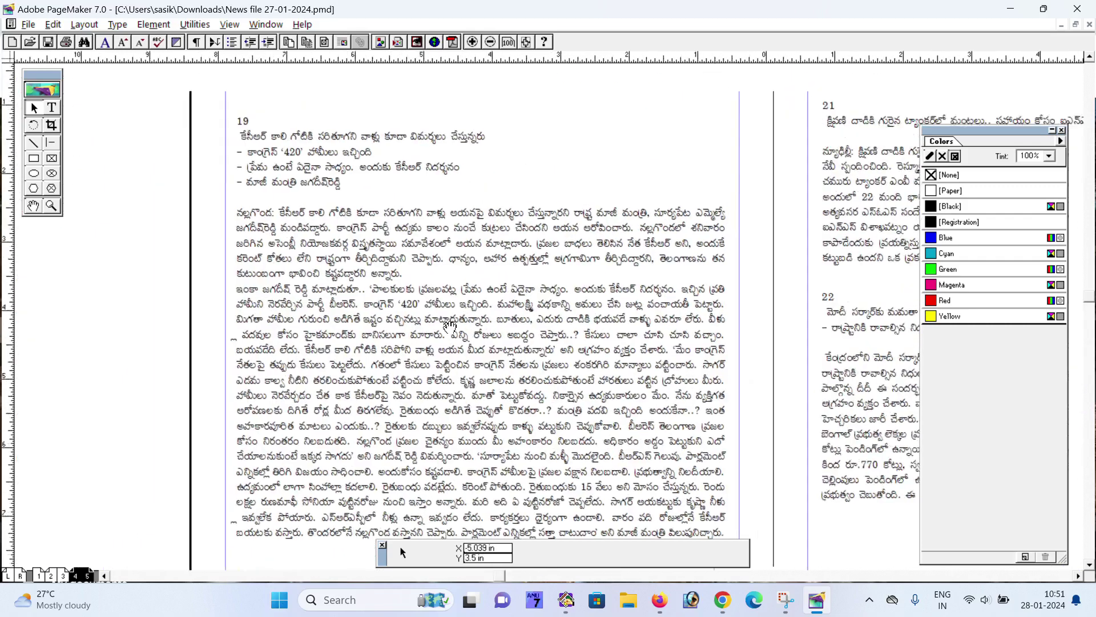
{"action": "scroll", "coordinate": [465, 350], "scroll_direction": "left", "scroll_amount": 2}
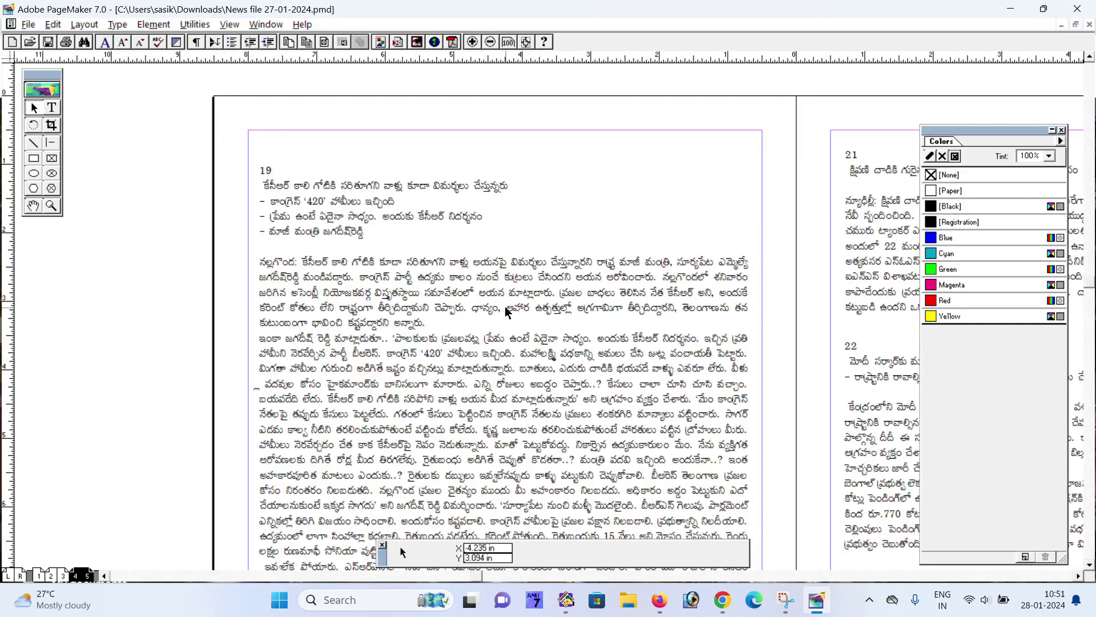
{"action": "scroll", "coordinate": [464, 350], "scroll_direction": "right", "scroll_amount": 2}
{"action": "scroll", "coordinate": [457, 319], "scroll_direction": "down", "scroll_amount": 3}
{"action": "scroll", "coordinate": [451, 288], "scroll_direction": "down", "scroll_amount": 3}
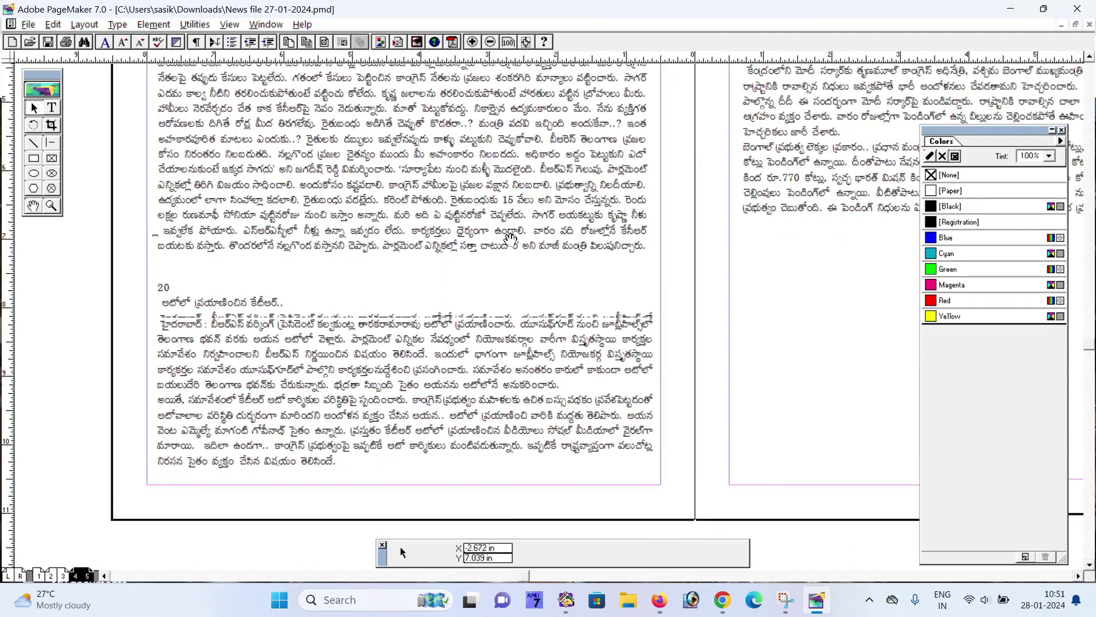
{"action": "scroll", "coordinate": [457, 309], "scroll_direction": "up", "scroll_amount": 5}
{"action": "scroll", "coordinate": [514, 342], "scroll_direction": "right", "scroll_amount": 3}
{"action": "scroll", "coordinate": [503, 351], "scroll_direction": "right", "scroll_amount": 2}
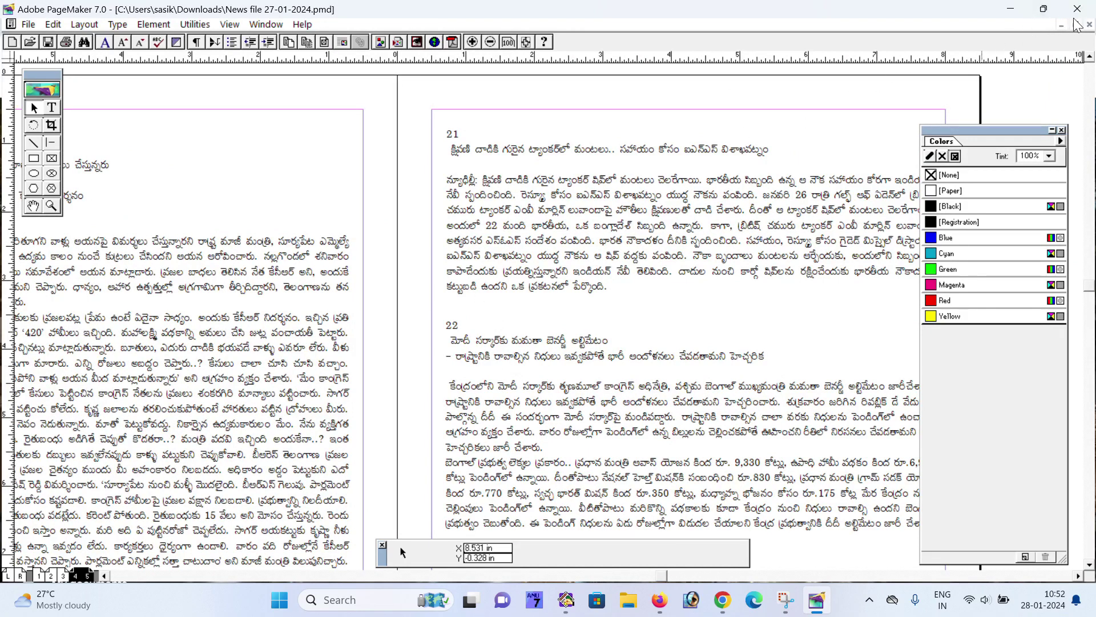
Minimize the PageMaker news file, glance at YouTube, and return to Warangal times.qxd in QuarkXPress
{"action": "left_click", "coordinate": [1010, 9]}
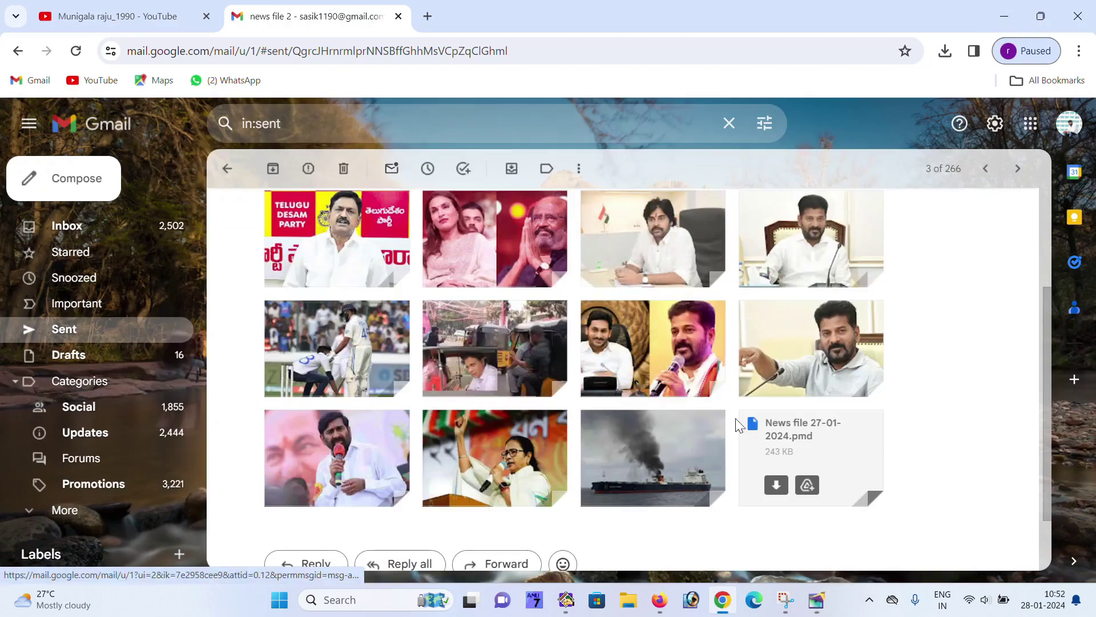
{"action": "left_click", "coordinate": [120, 16]}
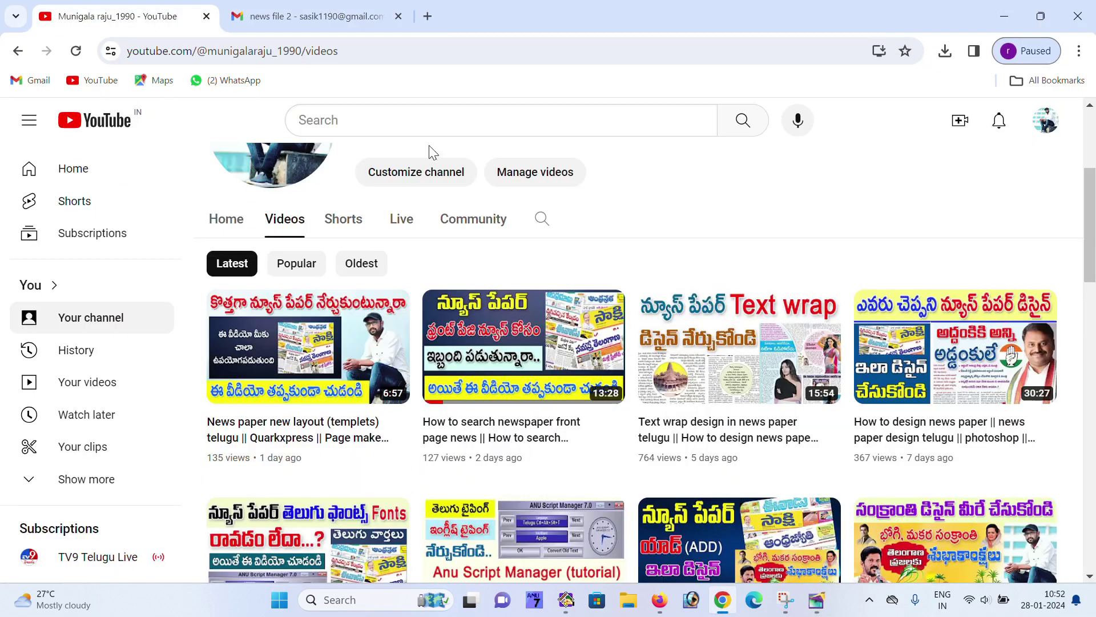
{"action": "mouse_move", "coordinate": [308, 377]}
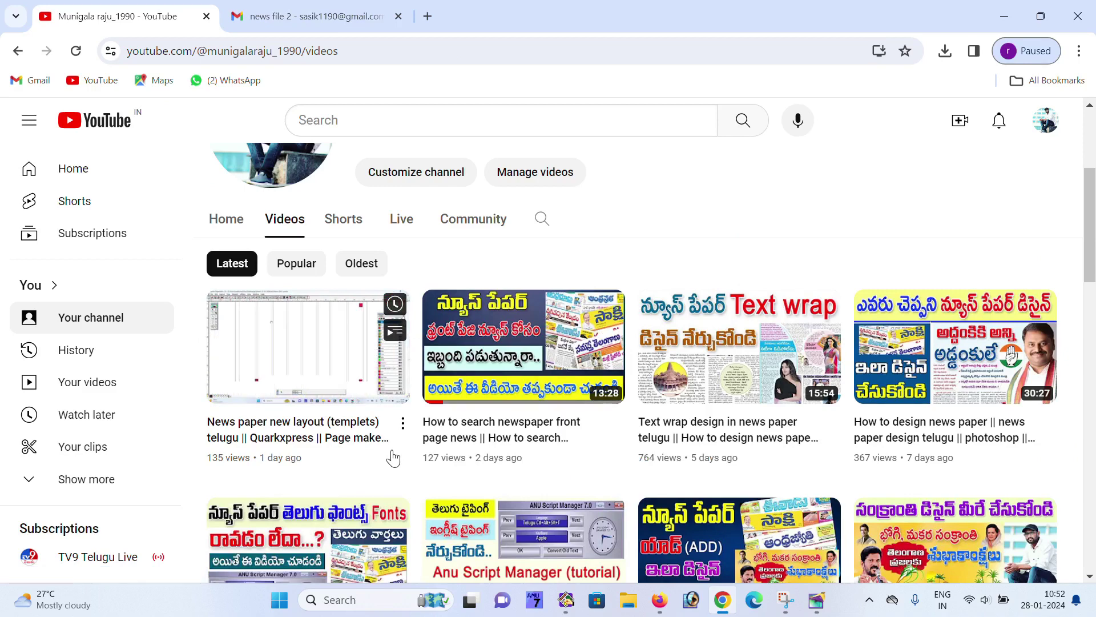
{"action": "left_click", "coordinate": [816, 601]}
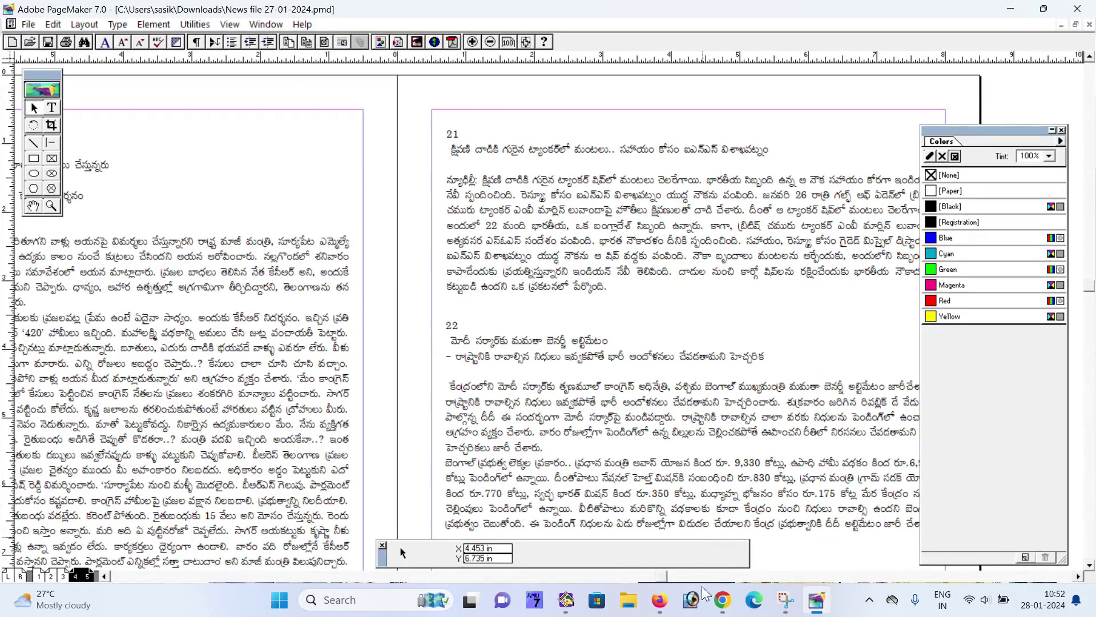
{"action": "left_click", "coordinate": [566, 599]}
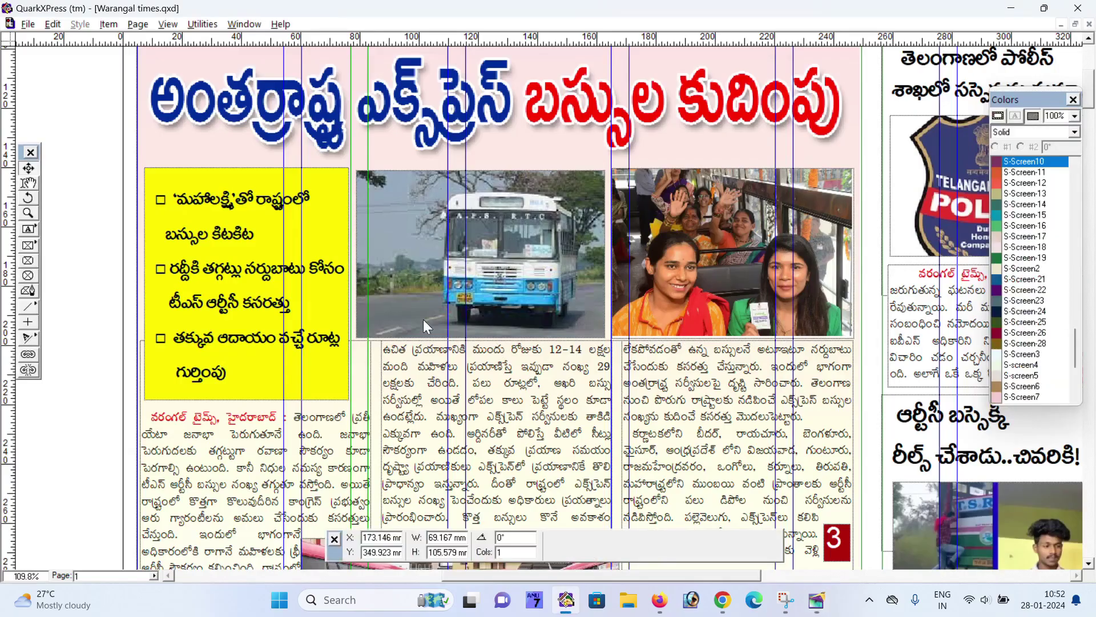
{"action": "left_click_drag", "start_coordinate": [376, 357], "coordinate": [590, 262]}
Fit the front page in the window and lengthen the Colors palette's swatch list
{"action": "right_click", "coordinate": [220, 213]}
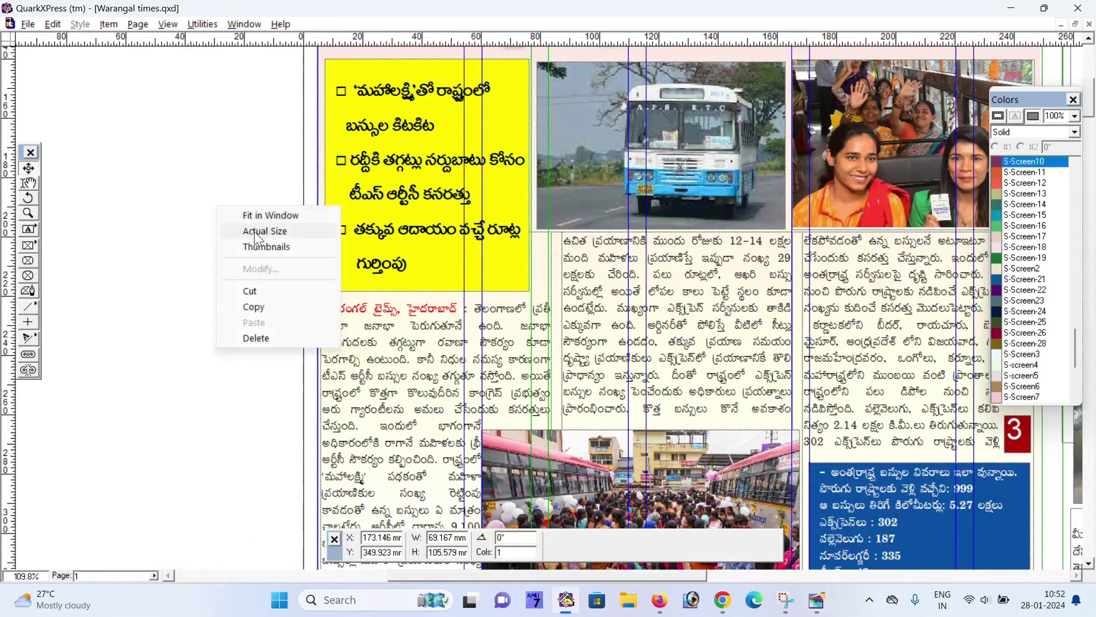
{"action": "left_click", "coordinate": [258, 217]}
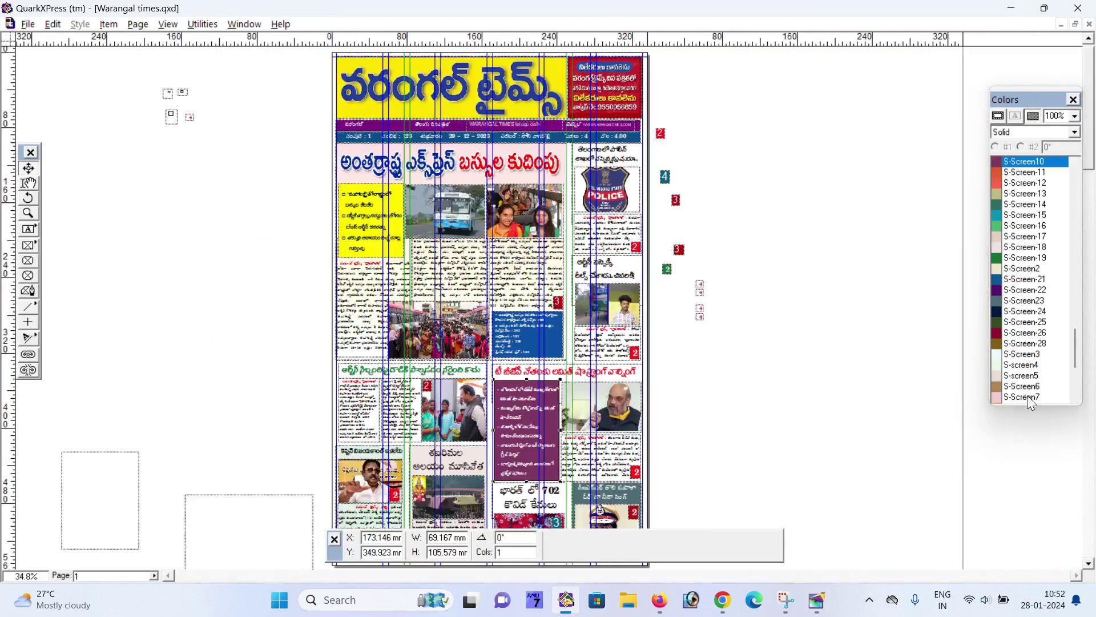
{"action": "left_click_drag", "start_coordinate": [1034, 406], "coordinate": [1034, 563]}
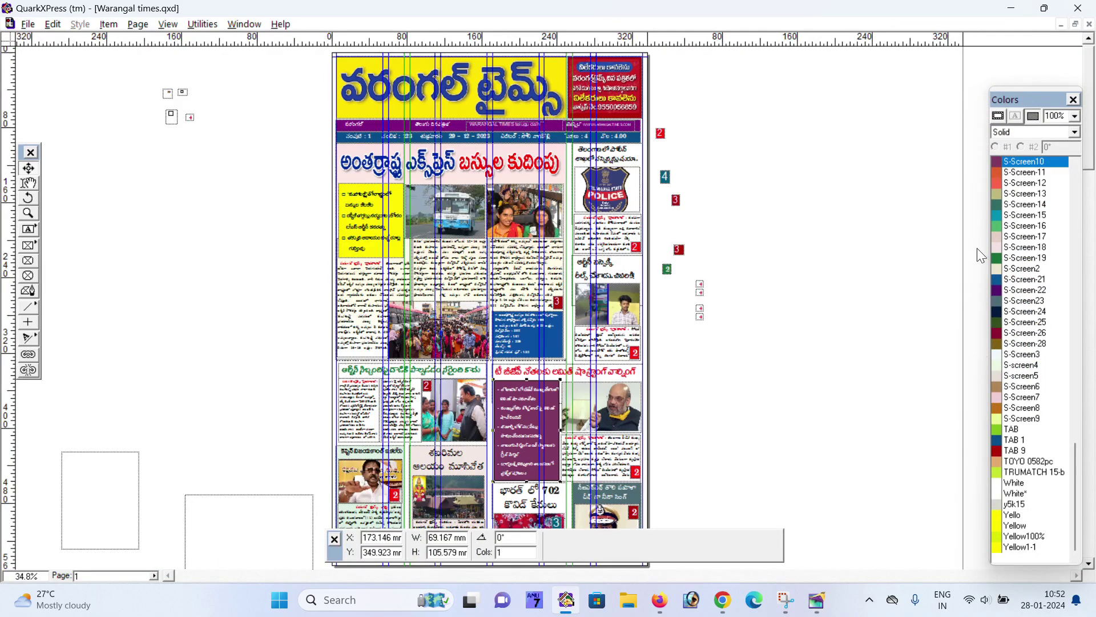
{"action": "scroll", "coordinate": [1041, 281], "scroll_direction": "up", "scroll_amount": 6}
{"action": "scroll", "coordinate": [1041, 281], "scroll_direction": "up", "scroll_amount": 6}
{"action": "scroll", "coordinate": [1042, 281], "scroll_direction": "up", "scroll_amount": 6}
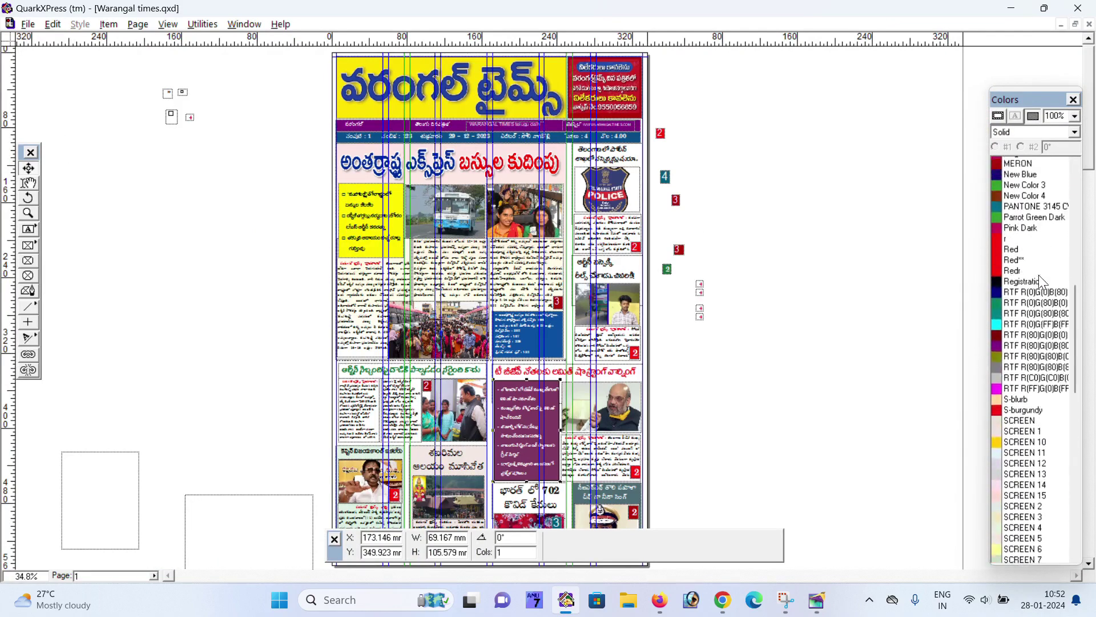
{"action": "scroll", "coordinate": [1043, 281], "scroll_direction": "up", "scroll_amount": 6}
{"action": "scroll", "coordinate": [1042, 281], "scroll_direction": "up", "scroll_amount": 7}
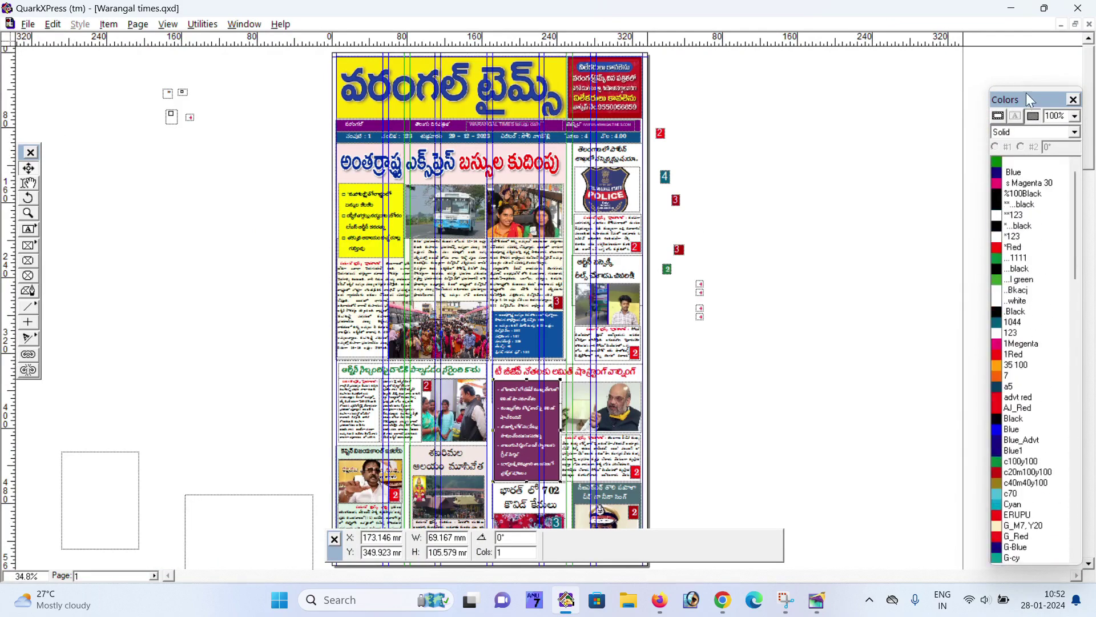
Move the Colors palette and scroll down through the view and back up
{"action": "left_click_drag", "start_coordinate": [1033, 99], "coordinate": [834, 84]}
{"action": "scroll", "coordinate": [828, 256], "scroll_direction": "down", "scroll_amount": 3}
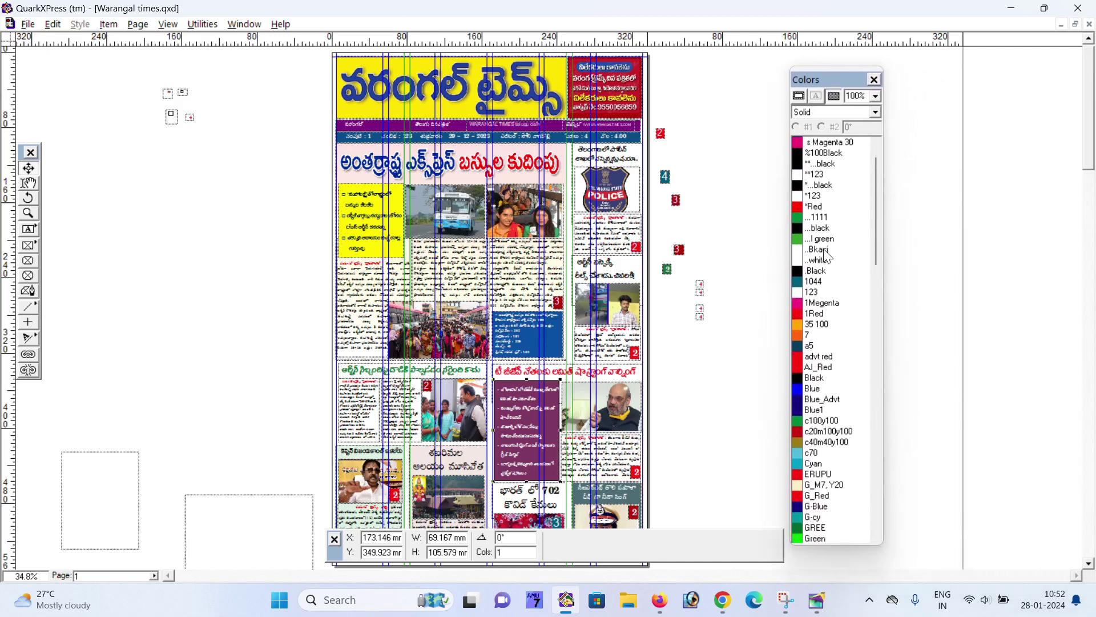
{"action": "scroll", "coordinate": [827, 256], "scroll_direction": "down", "scroll_amount": 3}
{"action": "scroll", "coordinate": [828, 256], "scroll_direction": "down", "scroll_amount": 3}
{"action": "scroll", "coordinate": [827, 257], "scroll_direction": "down", "scroll_amount": 4}
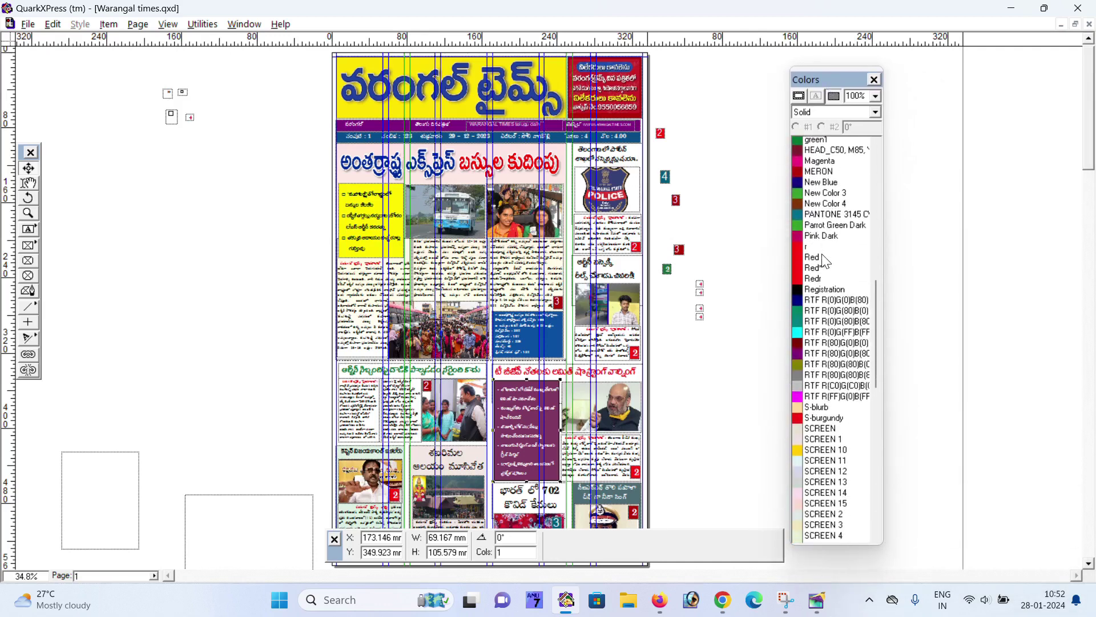
{"action": "scroll", "coordinate": [826, 260], "scroll_direction": "down", "scroll_amount": 3}
{"action": "scroll", "coordinate": [826, 260], "scroll_direction": "down", "scroll_amount": 4}
{"action": "scroll", "coordinate": [825, 275], "scroll_direction": "down", "scroll_amount": 3}
{"action": "scroll", "coordinate": [823, 292], "scroll_direction": "down", "scroll_amount": 3}
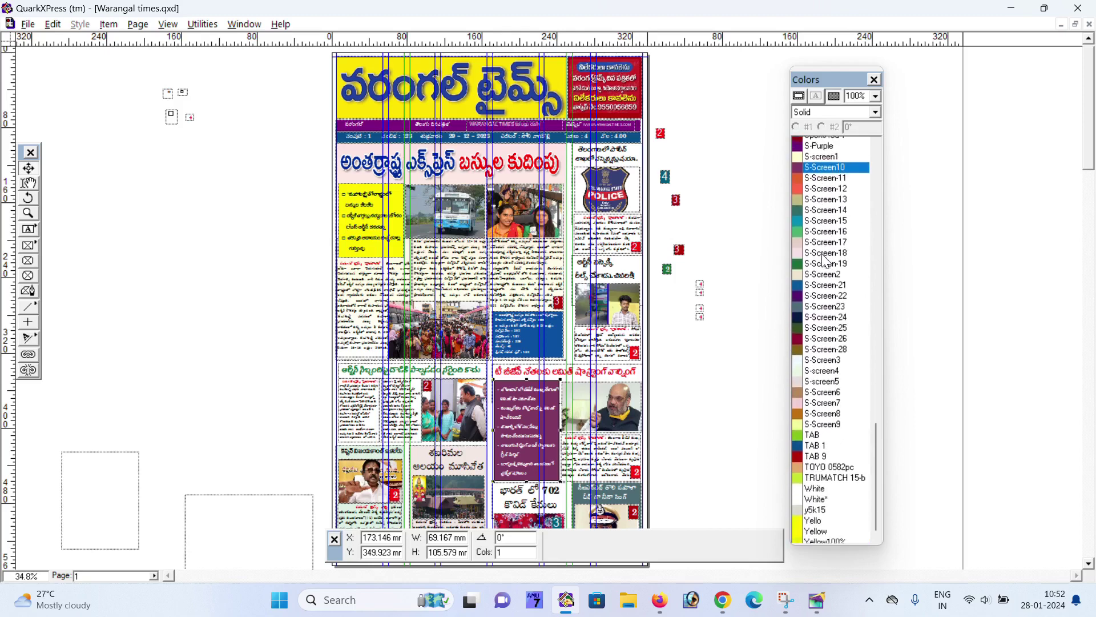
{"action": "scroll", "coordinate": [822, 313], "scroll_direction": "down", "scroll_amount": 3}
{"action": "scroll", "coordinate": [821, 313], "scroll_direction": "up", "scroll_amount": 2}
{"action": "scroll", "coordinate": [820, 313], "scroll_direction": "up", "scroll_amount": 4}
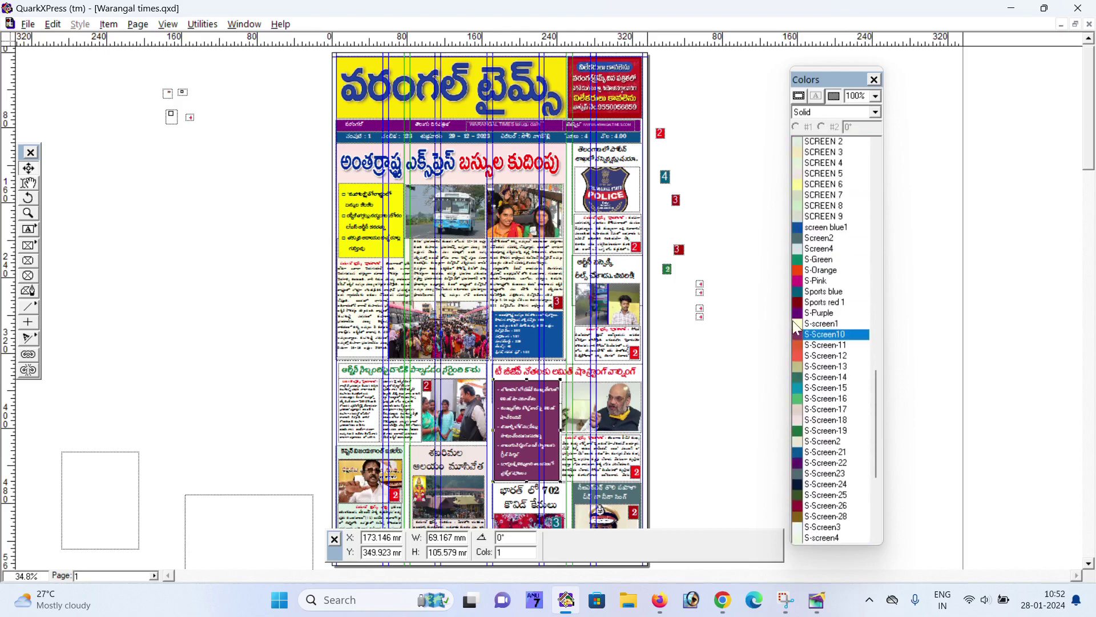
{"action": "scroll", "coordinate": [820, 313], "scroll_direction": "up", "scroll_amount": 4}
{"action": "scroll", "coordinate": [820, 312], "scroll_direction": "up", "scroll_amount": 3}
{"action": "scroll", "coordinate": [827, 306], "scroll_direction": "up", "scroll_amount": 3}
{"action": "scroll", "coordinate": [836, 299], "scroll_direction": "up", "scroll_amount": 3}
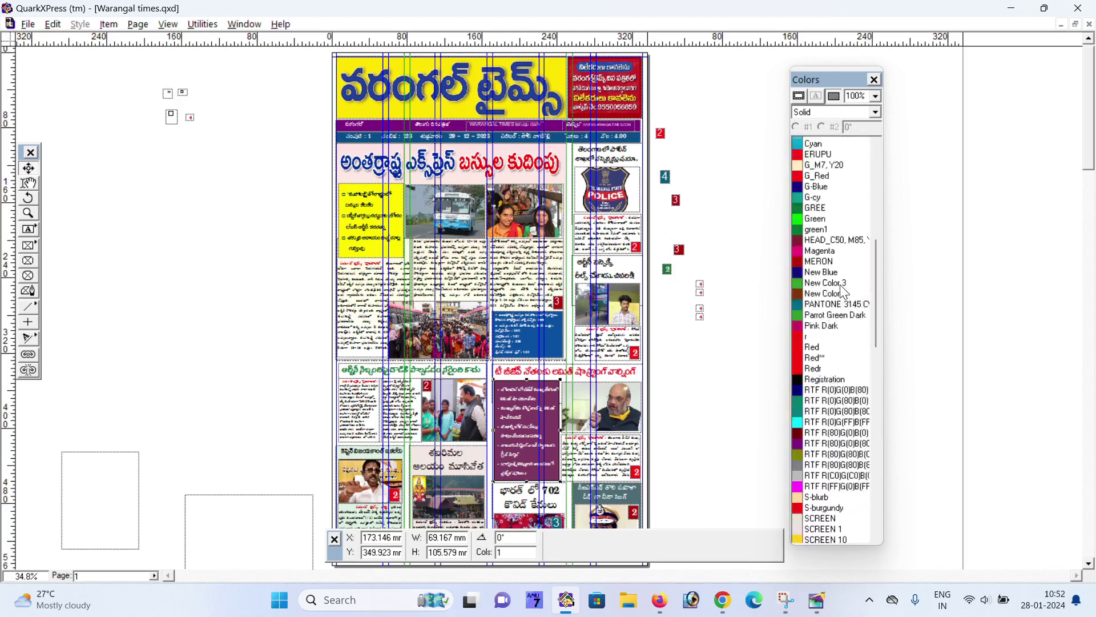
{"action": "scroll", "coordinate": [842, 294], "scroll_direction": "up", "scroll_amount": 3}
{"action": "scroll", "coordinate": [843, 292], "scroll_direction": "up", "scroll_amount": 3}
{"action": "scroll", "coordinate": [841, 290], "scroll_direction": "up", "scroll_amount": 3}
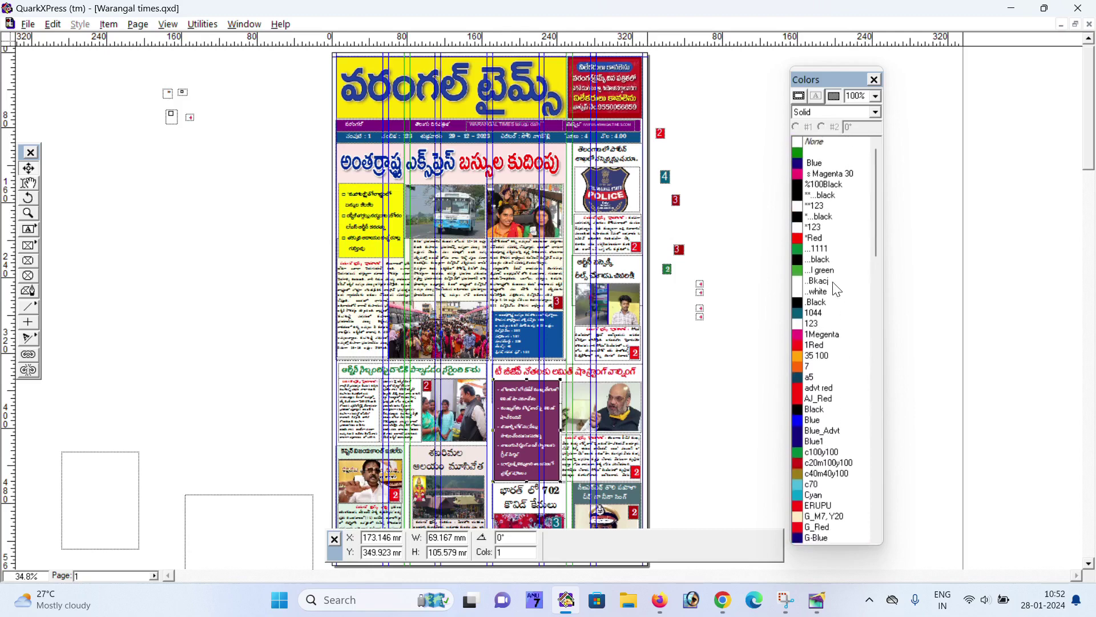
Select and deselect items on the pasteboard, including the small top-left items
{"action": "left_click", "coordinate": [683, 198]}
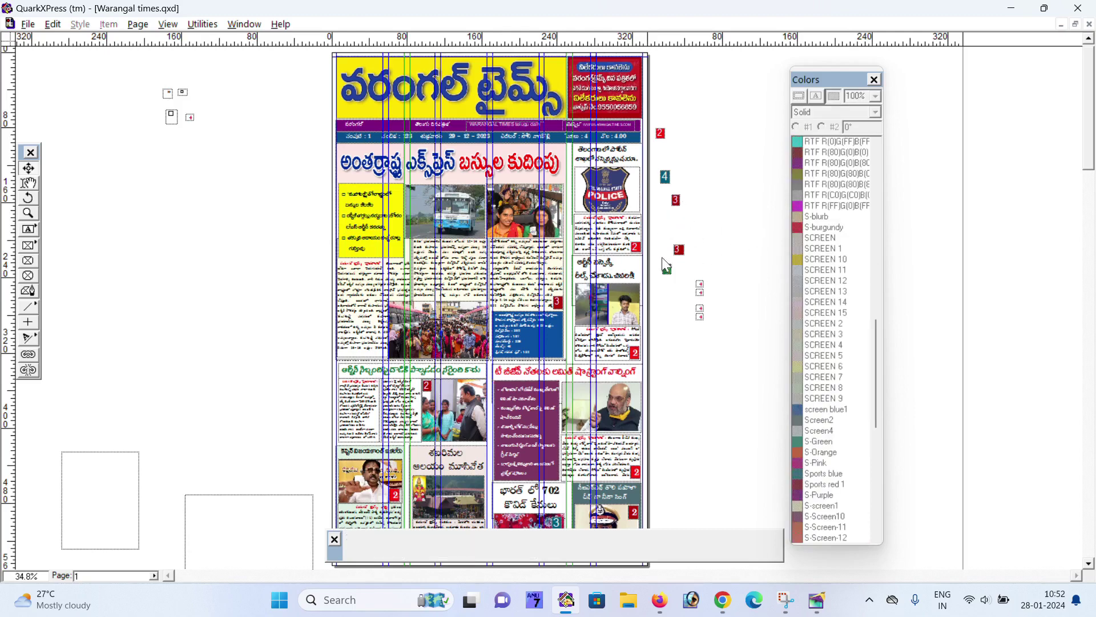
{"action": "left_click", "coordinate": [702, 308]}
{"action": "left_click_drag", "start_coordinate": [93, 68], "coordinate": [252, 157]}
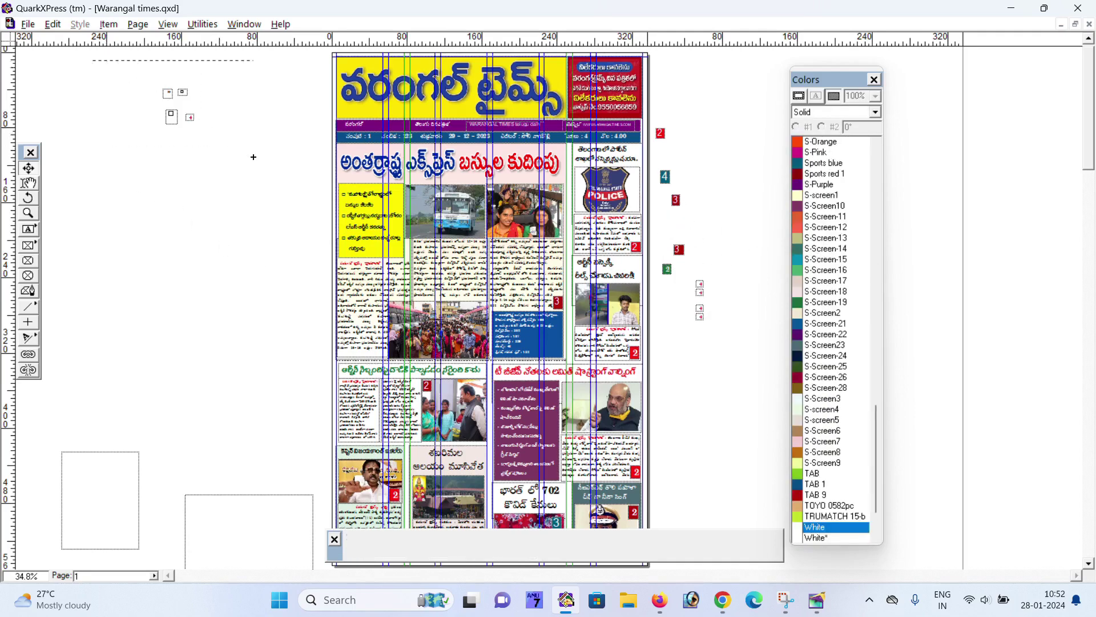
{"action": "left_click", "coordinate": [188, 185]}
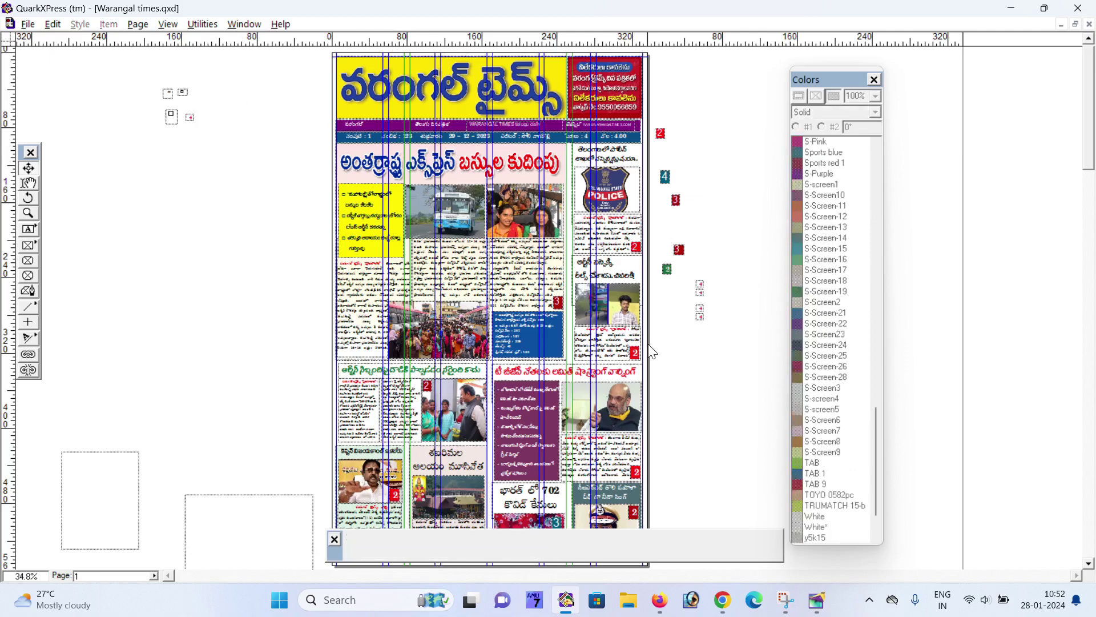
{"action": "scroll", "coordinate": [306, 364], "scroll_direction": "down", "scroll_amount": 3}
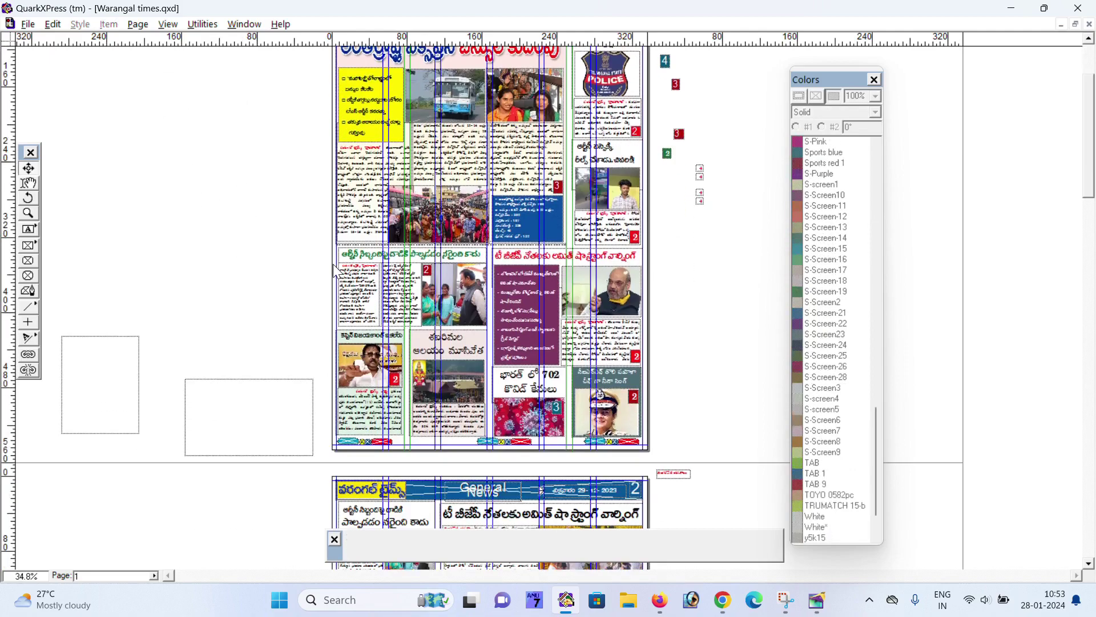
Select the page 1 header band and the page 3 header items, including the date box
{"action": "scroll", "coordinate": [333, 264], "scroll_direction": "up", "scroll_amount": 1}
{"action": "scroll", "coordinate": [333, 264], "scroll_direction": "up", "scroll_amount": 2}
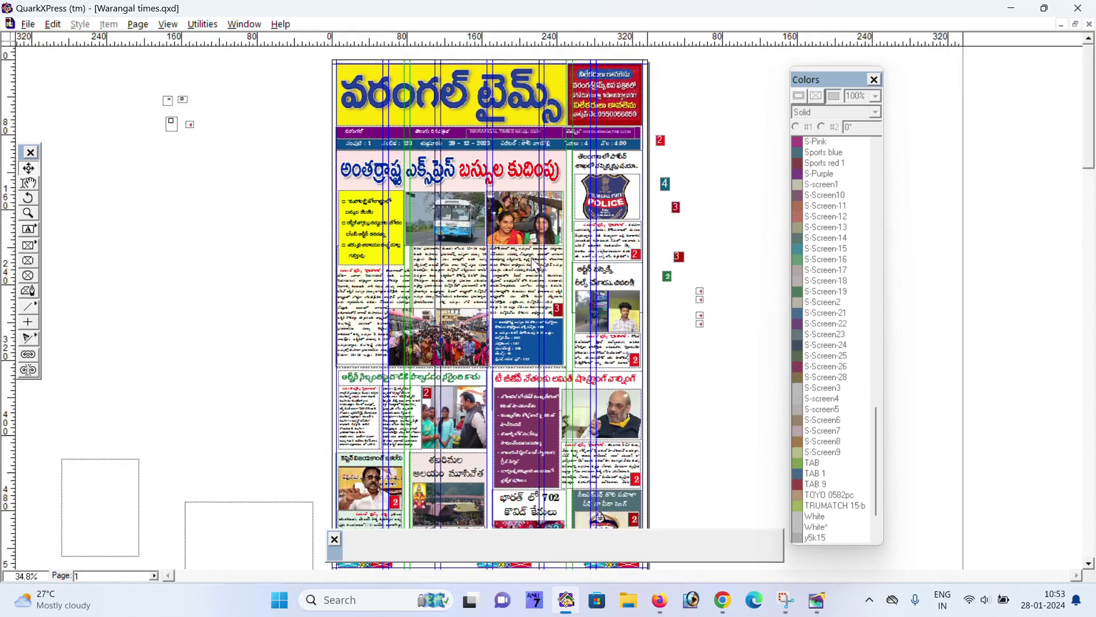
{"action": "left_click", "coordinate": [454, 150]}
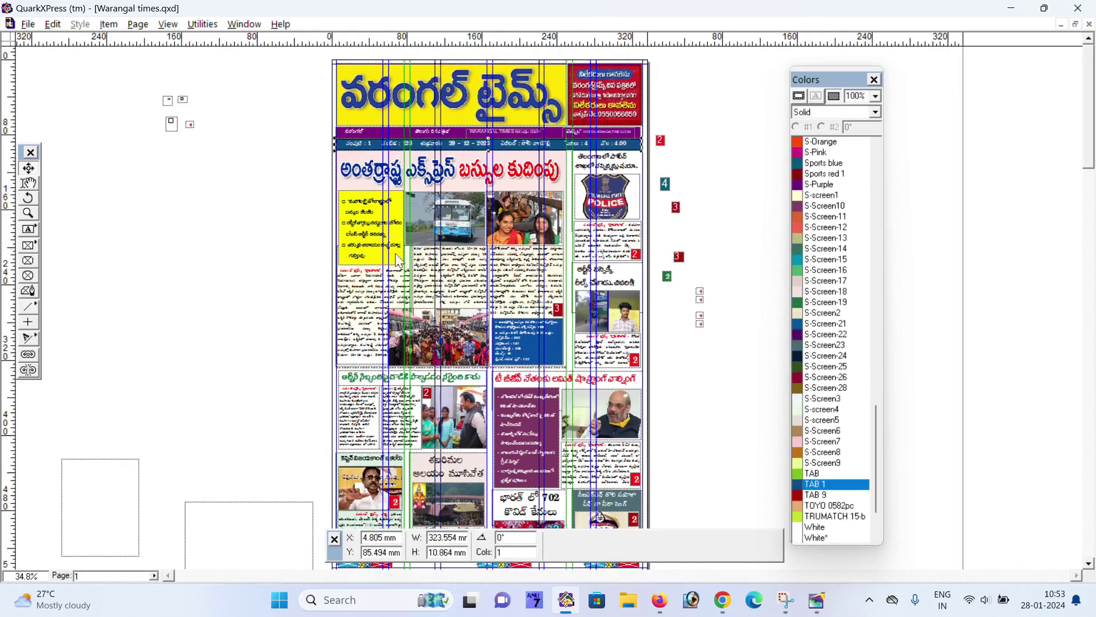
{"action": "scroll", "coordinate": [252, 252], "scroll_direction": "down", "scroll_amount": 4}
{"action": "scroll", "coordinate": [324, 301], "scroll_direction": "down", "scroll_amount": 6}
{"action": "scroll", "coordinate": [324, 301], "scroll_direction": "down", "scroll_amount": 9}
{"action": "scroll", "coordinate": [440, 324], "scroll_direction": "down", "scroll_amount": 2}
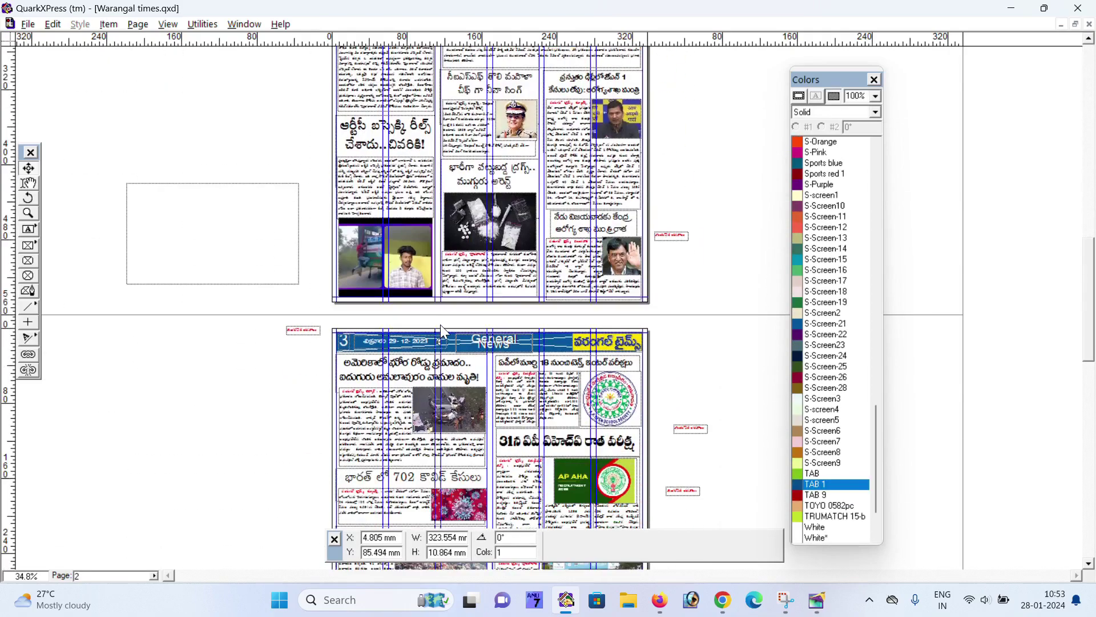
{"action": "left_click", "coordinate": [429, 343]}
{"action": "left_click", "coordinate": [574, 341]}
{"action": "left_click", "coordinate": [513, 345]}
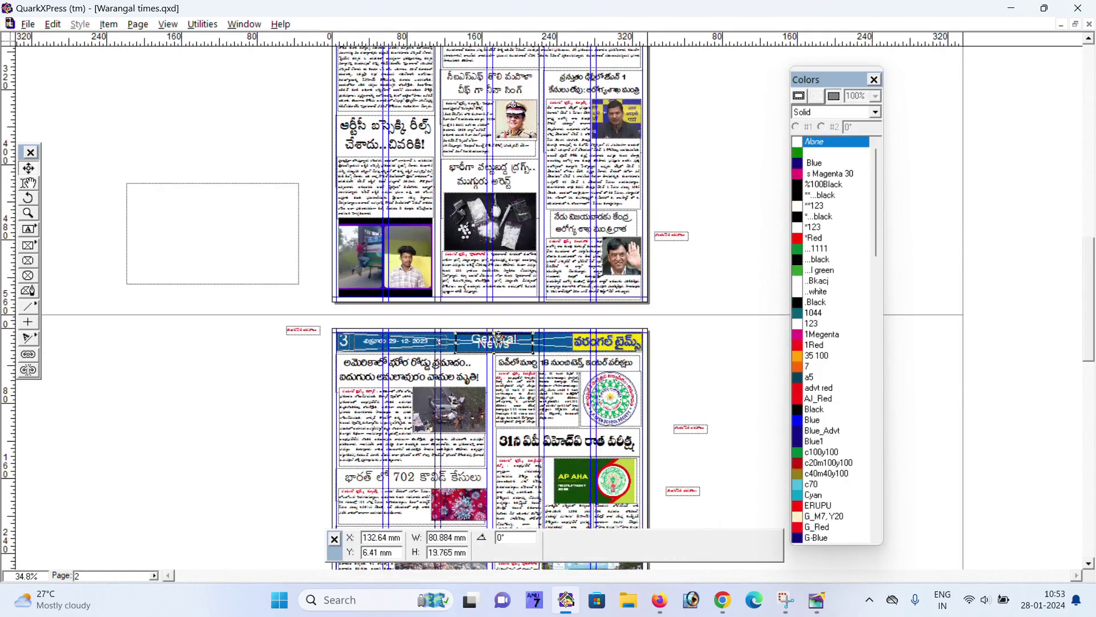
Scroll down to page 4, shift the measurements readout, and scroll back to page 1
{"action": "scroll", "coordinate": [511, 354], "scroll_direction": "down", "scroll_amount": 5}
{"action": "scroll", "coordinate": [508, 371], "scroll_direction": "down", "scroll_amount": 5}
{"action": "scroll", "coordinate": [509, 371], "scroll_direction": "down", "scroll_amount": 5}
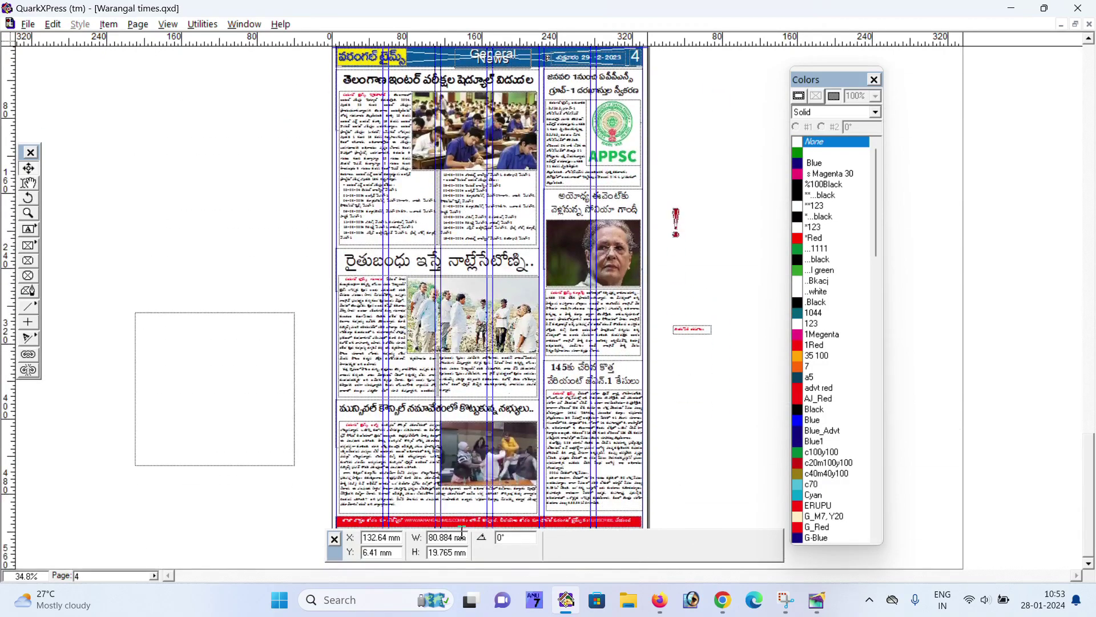
{"action": "left_click_drag", "start_coordinate": [340, 547], "coordinate": [314, 546]}
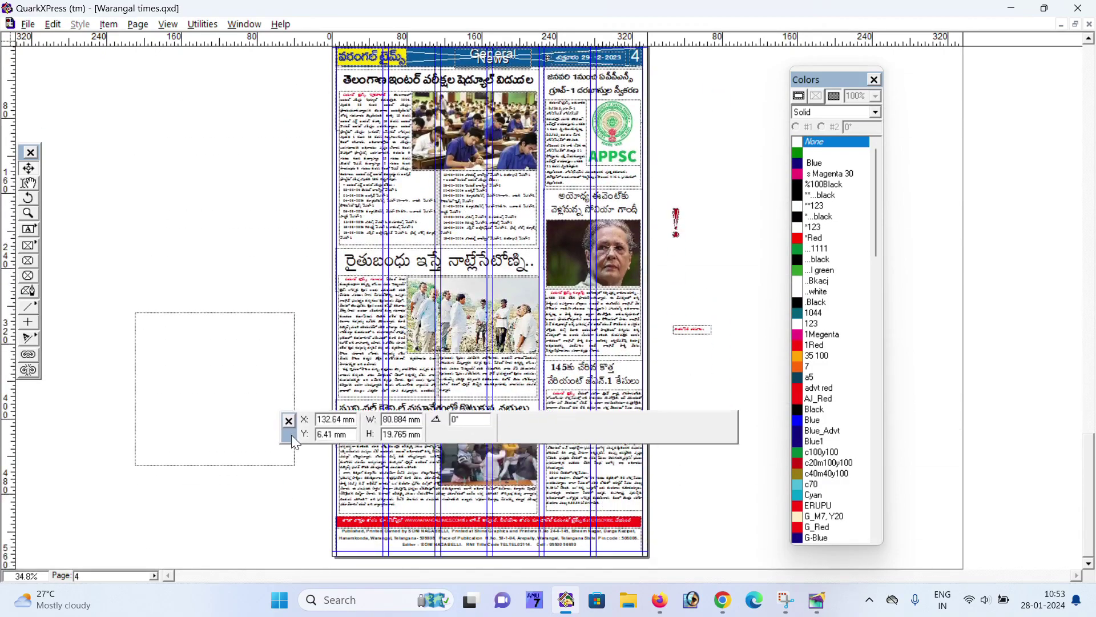
{"action": "scroll", "coordinate": [228, 375], "scroll_direction": "up", "scroll_amount": 4}
{"action": "scroll", "coordinate": [229, 374], "scroll_direction": "up", "scroll_amount": 5}
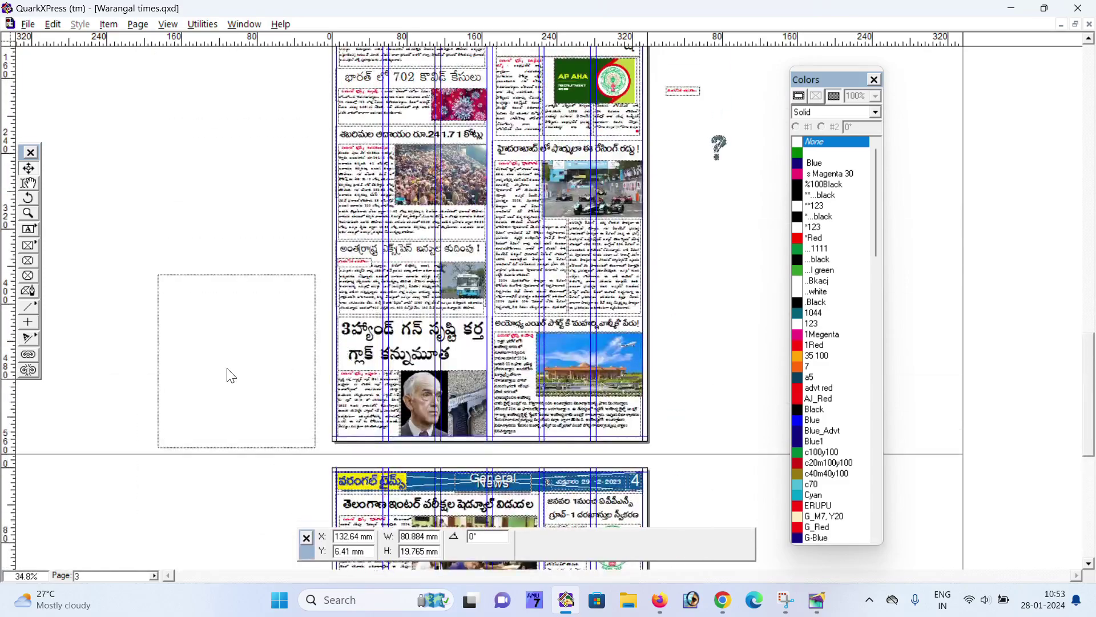
{"action": "scroll", "coordinate": [228, 374], "scroll_direction": "up", "scroll_amount": 4}
{"action": "scroll", "coordinate": [231, 375], "scroll_direction": "up", "scroll_amount": 5}
{"action": "scroll", "coordinate": [231, 375], "scroll_direction": "up", "scroll_amount": 1}
{"action": "scroll", "coordinate": [231, 376], "scroll_direction": "up", "scroll_amount": 3}
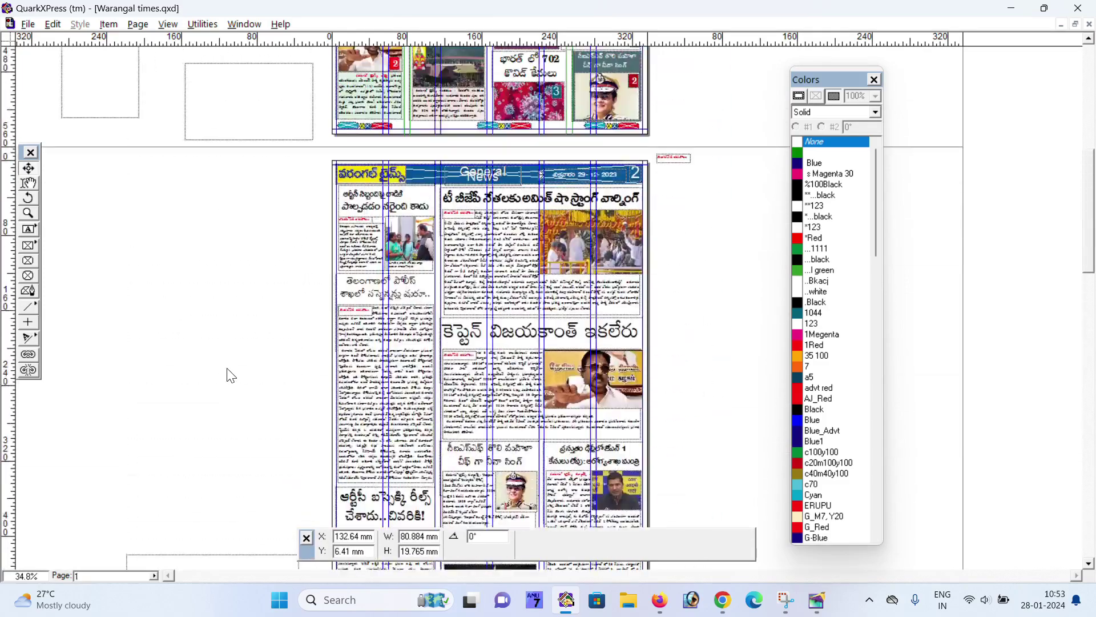
{"action": "scroll", "coordinate": [231, 376], "scroll_direction": "up", "scroll_amount": 5}
{"action": "scroll", "coordinate": [232, 376], "scroll_direction": "up", "scroll_amount": 4}
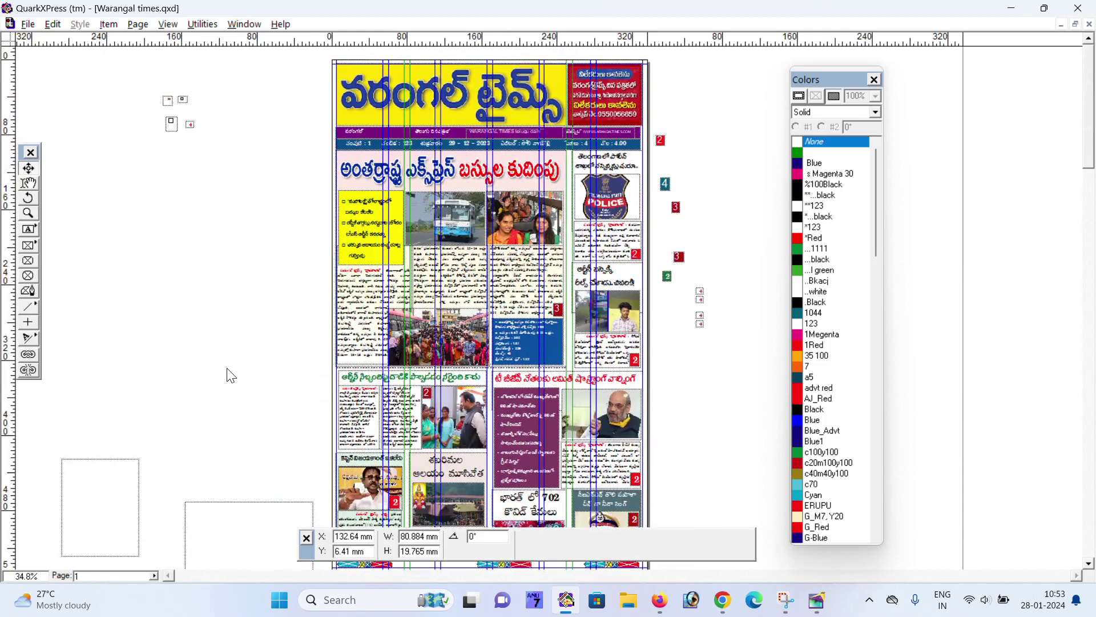
{"action": "scroll", "coordinate": [240, 344], "scroll_direction": "down", "scroll_amount": 2}
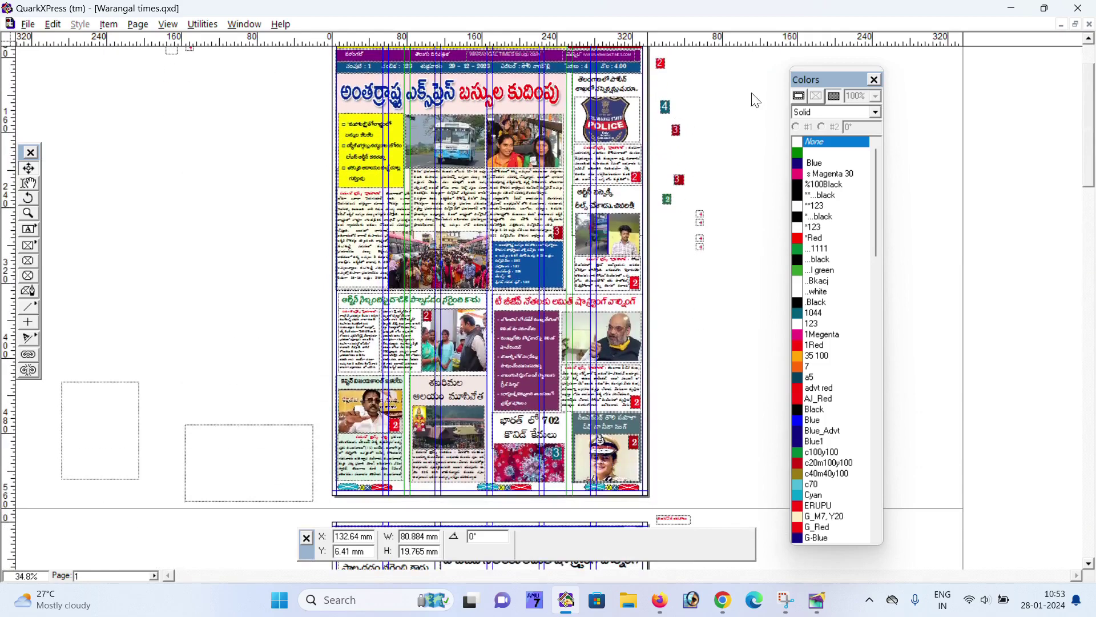
Move the colour swatch list aside, clear the selection, and switch to YouTube in Chrome
{"action": "left_click_drag", "start_coordinate": [827, 82], "coordinate": [1009, 76]}
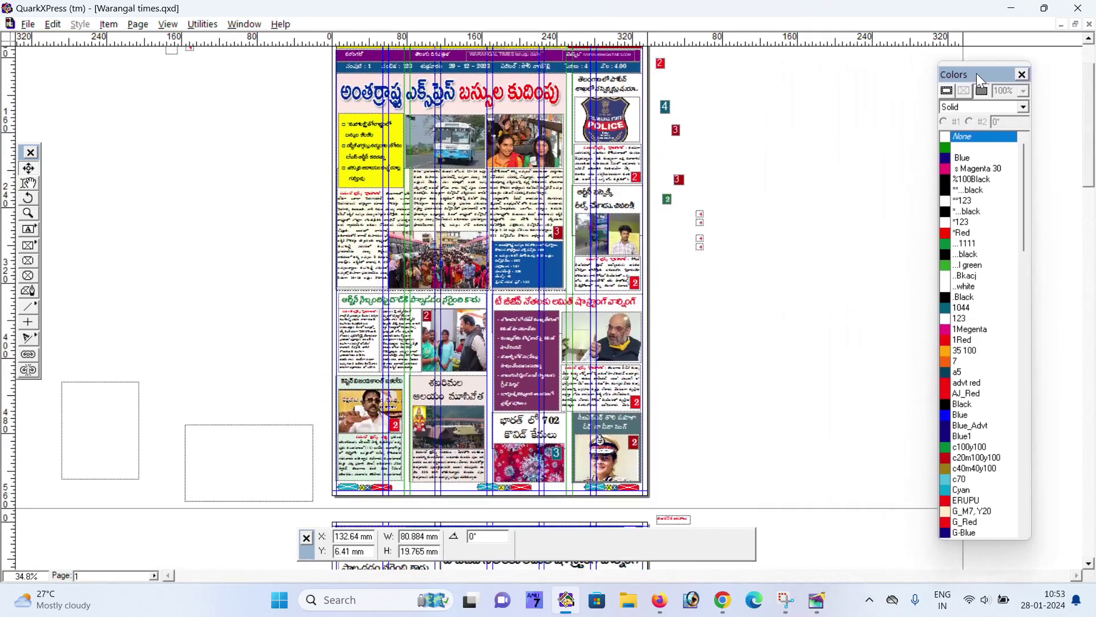
{"action": "left_click", "coordinate": [822, 217]}
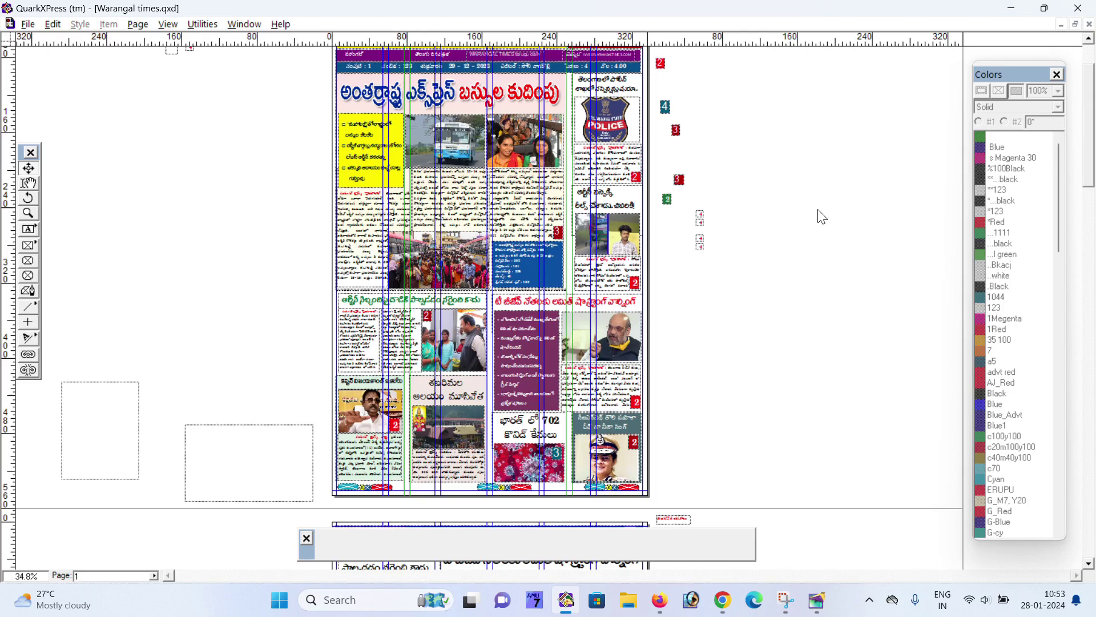
{"action": "left_click", "coordinate": [736, 604]}
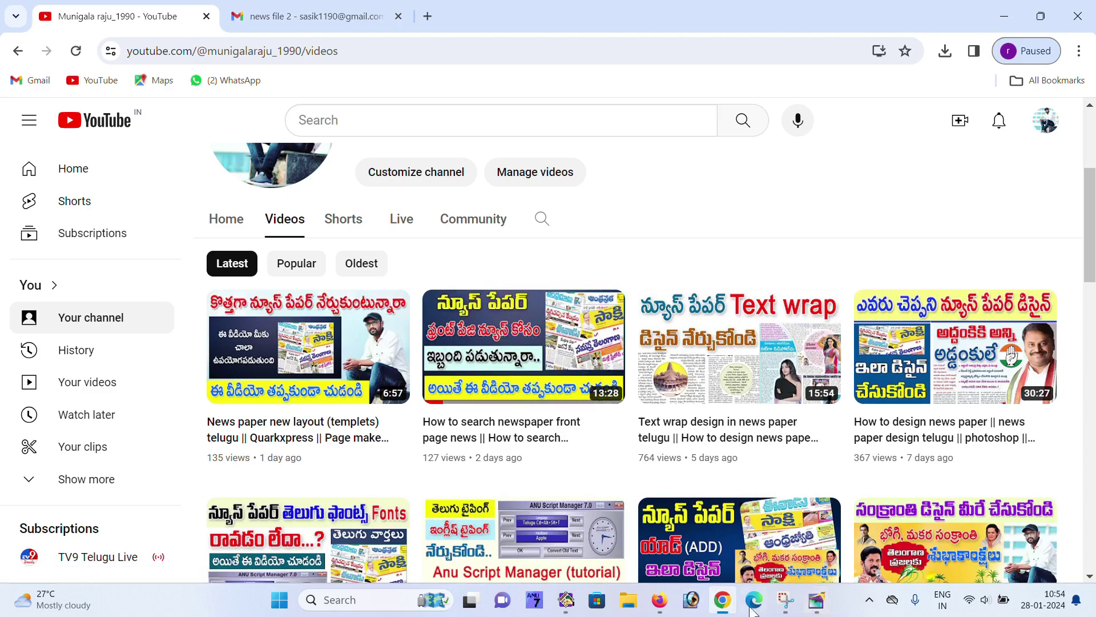
{"action": "mouse_move", "coordinate": [691, 599]}
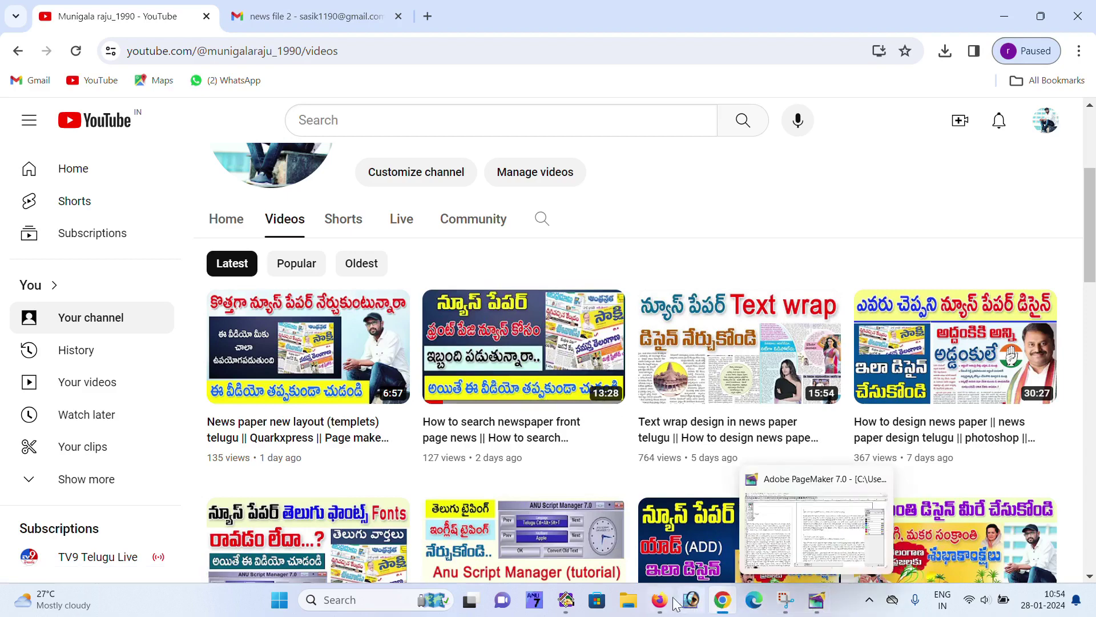
{"action": "left_click", "coordinate": [567, 600]}
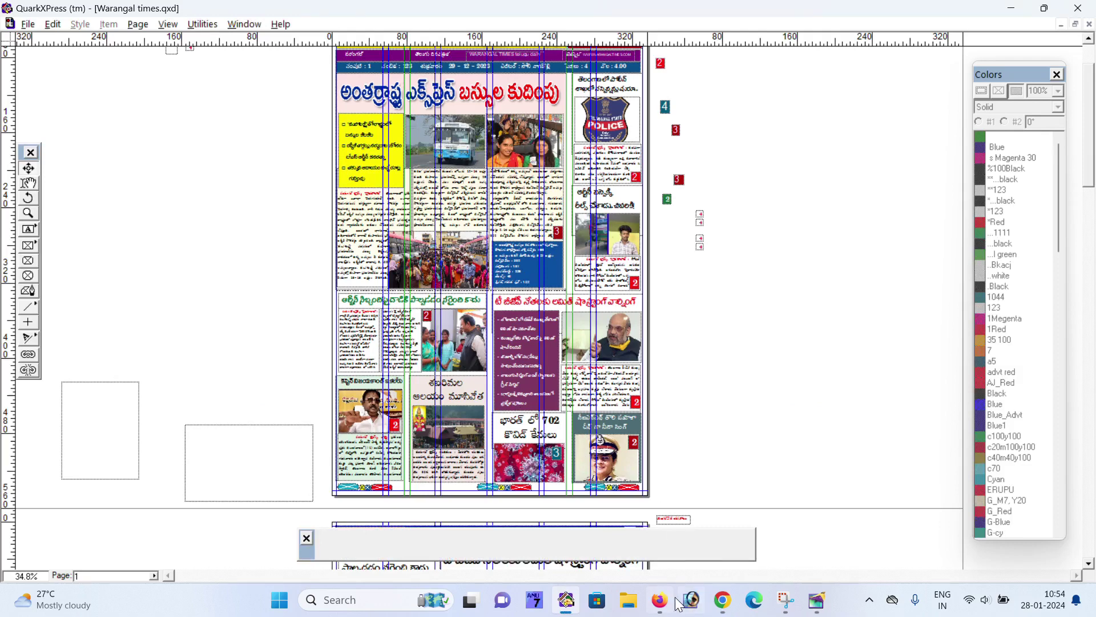
{"action": "left_click", "coordinate": [722, 599]}
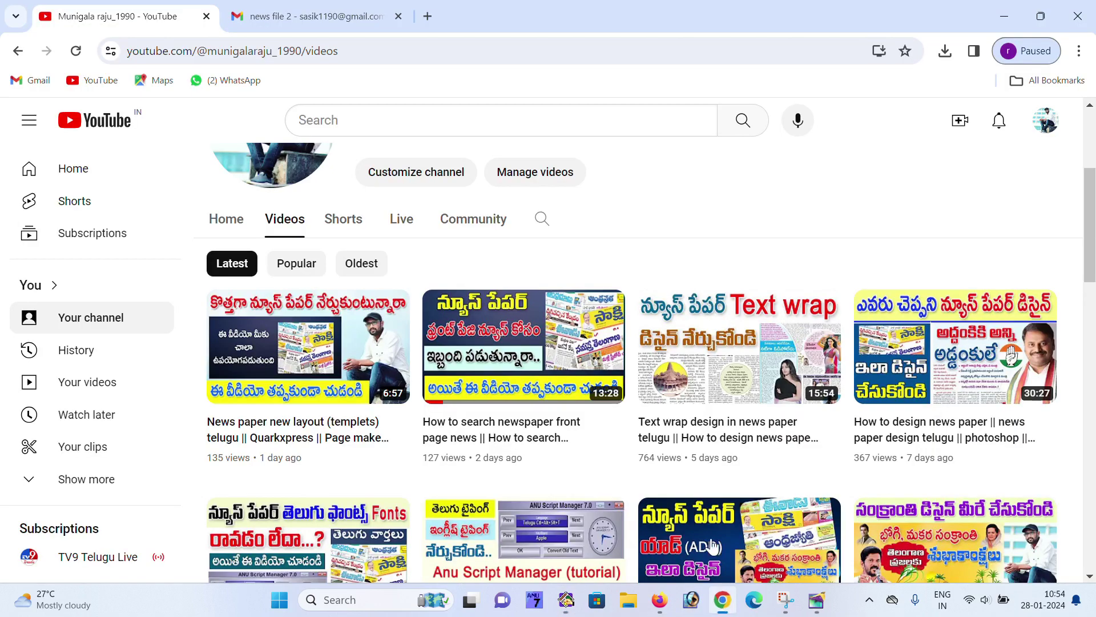
View the news file 2 message, check the Google accounts panel, then bring PageMaker forward
{"action": "left_click", "coordinate": [359, 25]}
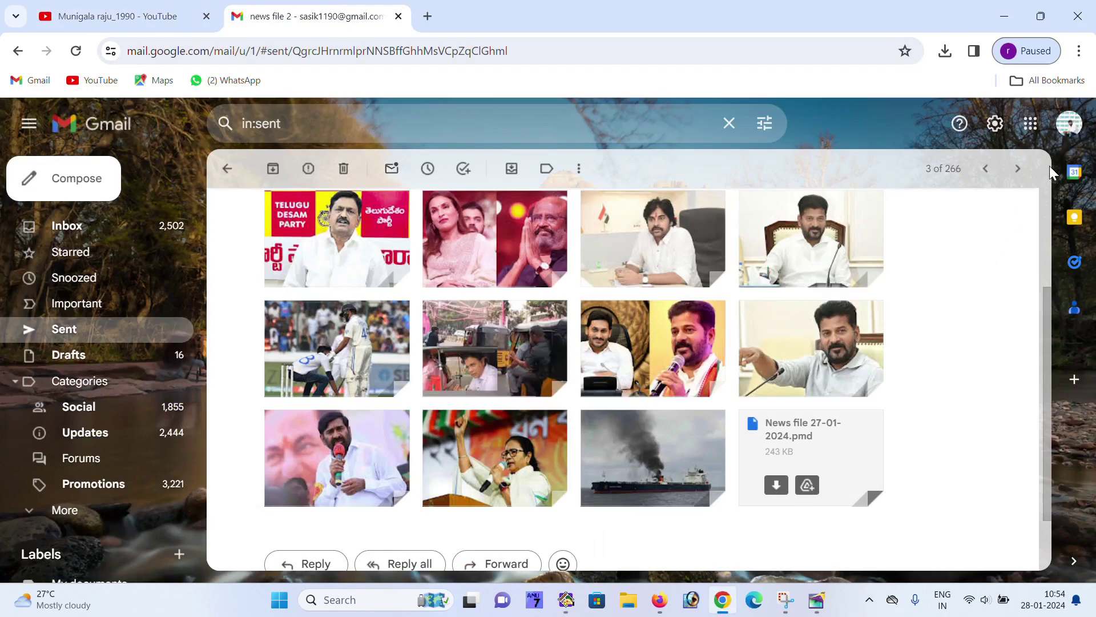
{"action": "left_click", "coordinate": [1069, 123]}
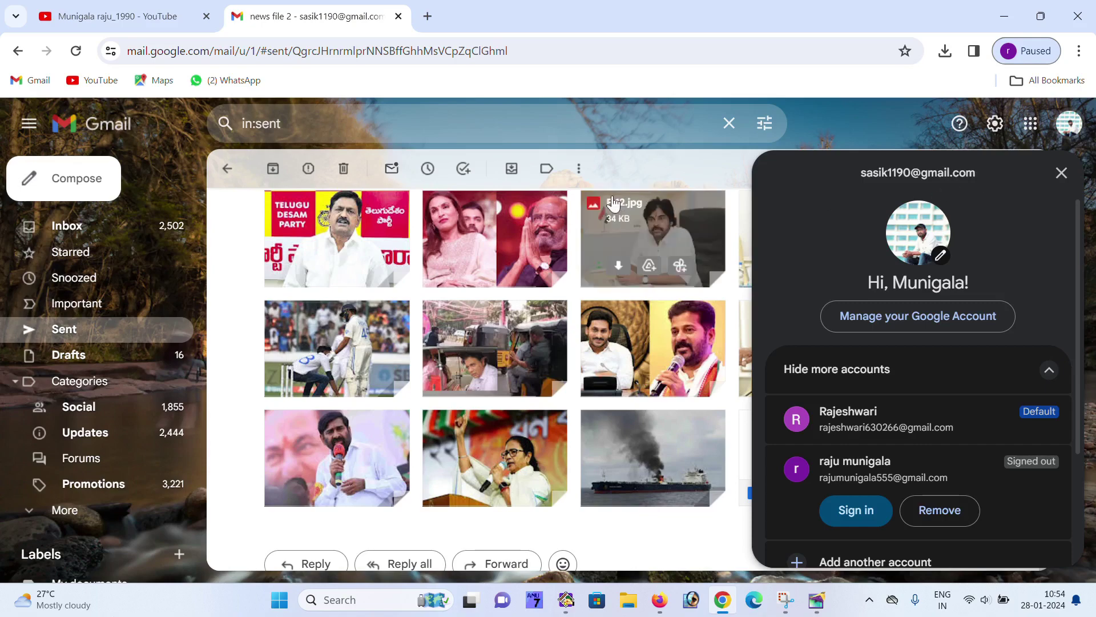
{"action": "left_click", "coordinate": [805, 147]}
{"action": "mouse_move", "coordinate": [810, 238]}
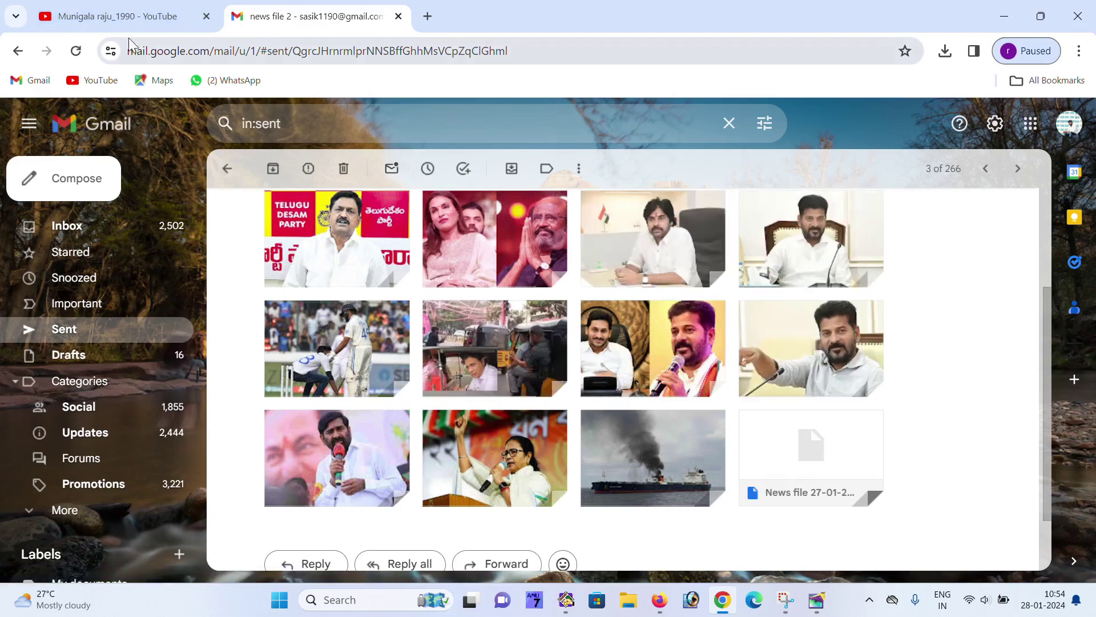
{"action": "left_click", "coordinate": [816, 604]}
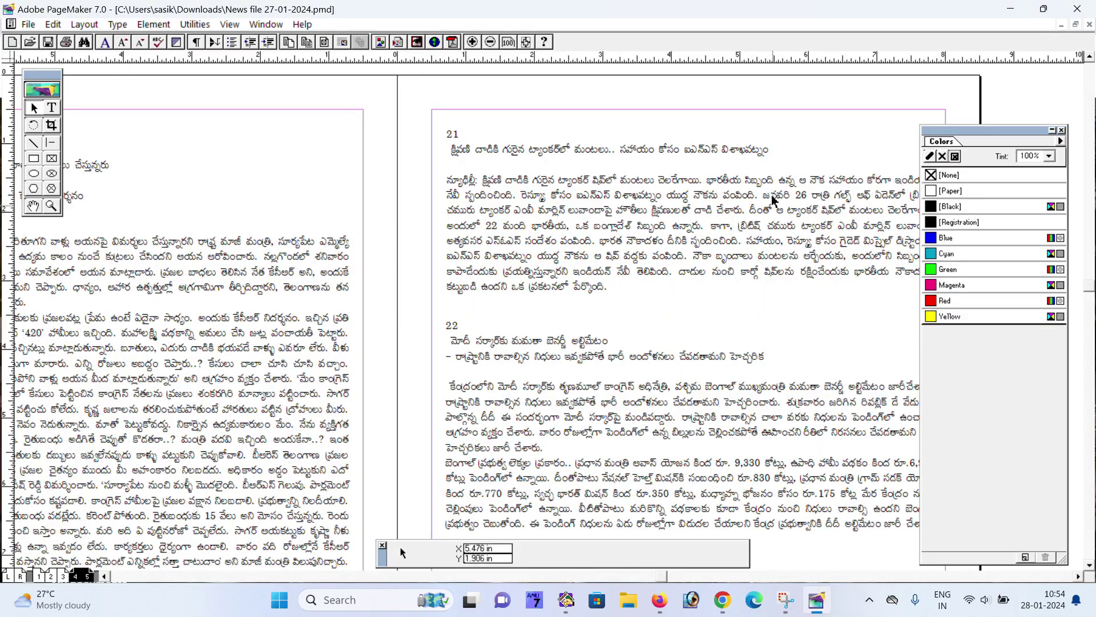
Restore and minimize the PageMaker window, then return to Warangal times.qxd in QuarkXPress
{"action": "double_click", "coordinate": [999, 6]}
{"action": "left_click", "coordinate": [984, 56]}
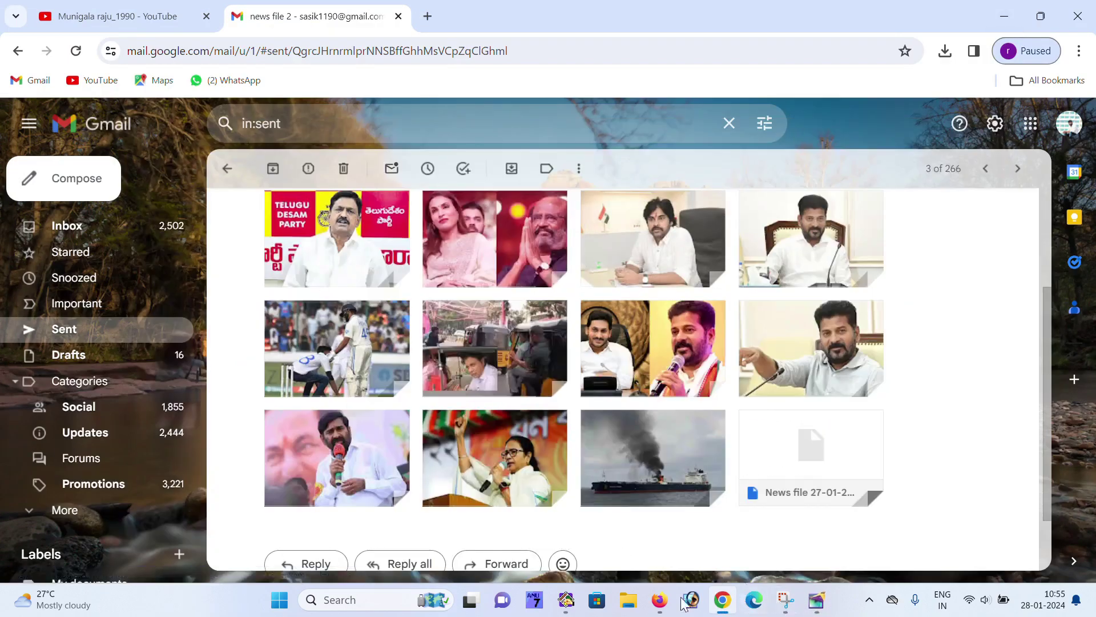
{"action": "left_click", "coordinate": [567, 599]}
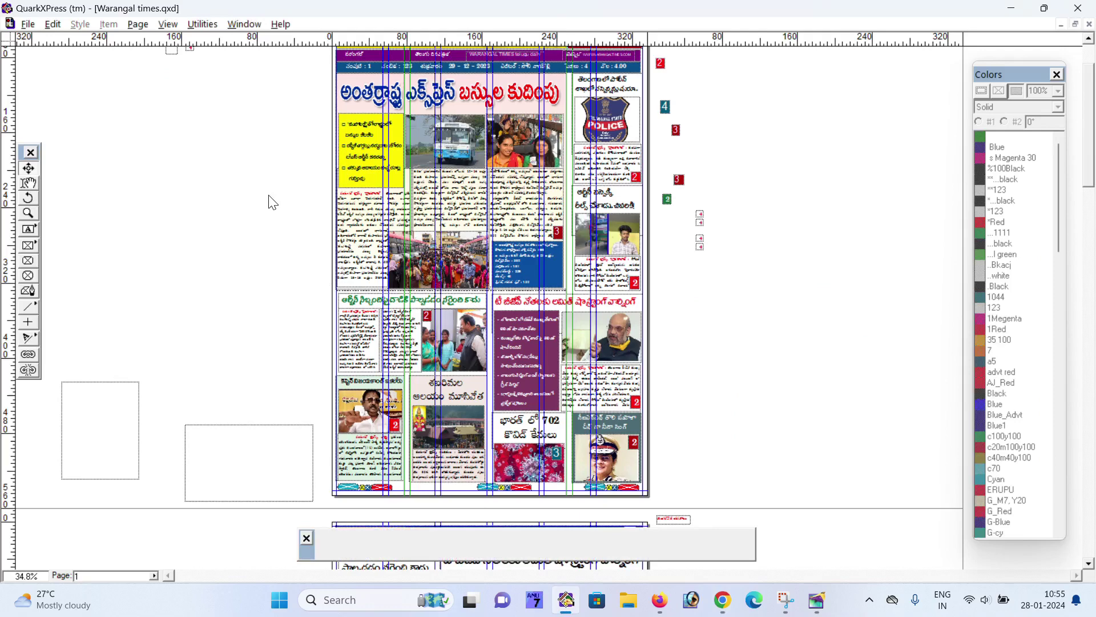
Scroll around the front page and select the Sabarimala story box
{"action": "scroll", "coordinate": [440, 300], "scroll_direction": "up", "scroll_amount": 2}
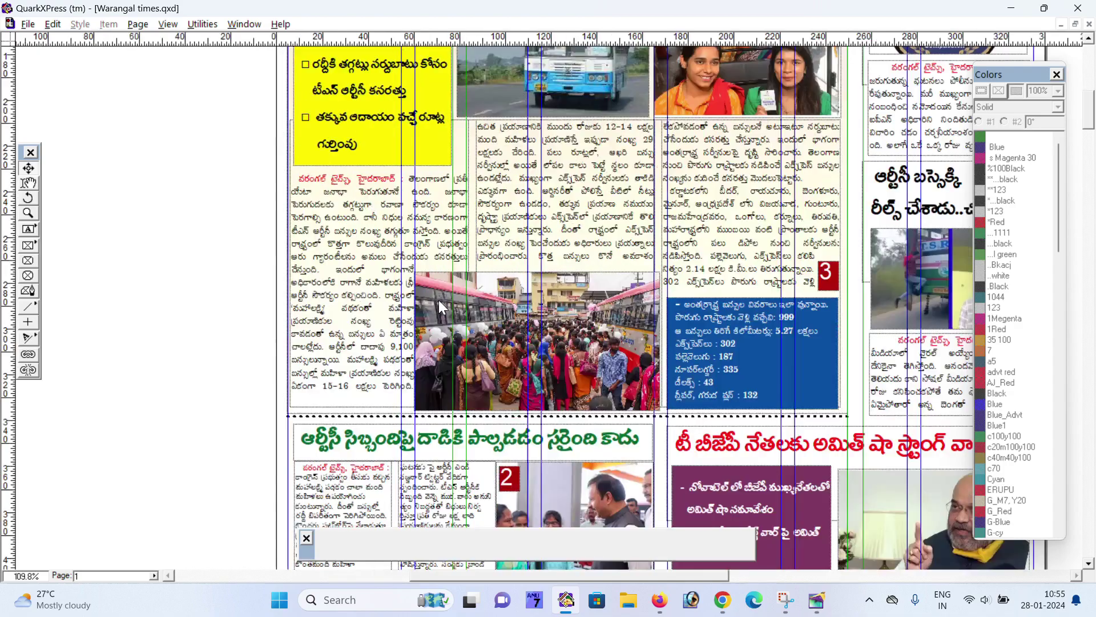
{"action": "scroll", "coordinate": [440, 300], "scroll_direction": "up", "scroll_amount": 1}
{"action": "scroll", "coordinate": [439, 300], "scroll_direction": "down", "scroll_amount": 5}
{"action": "scroll", "coordinate": [484, 246], "scroll_direction": "right", "scroll_amount": 3}
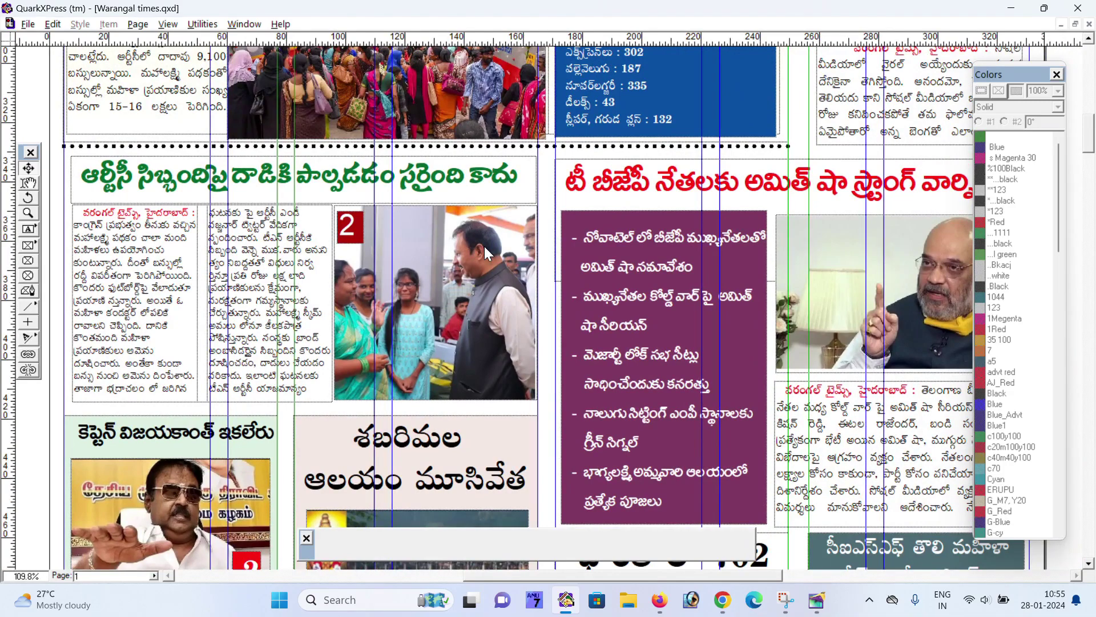
{"action": "scroll", "coordinate": [486, 247], "scroll_direction": "down", "scroll_amount": 3}
{"action": "scroll", "coordinate": [526, 285], "scroll_direction": "down", "scroll_amount": 3}
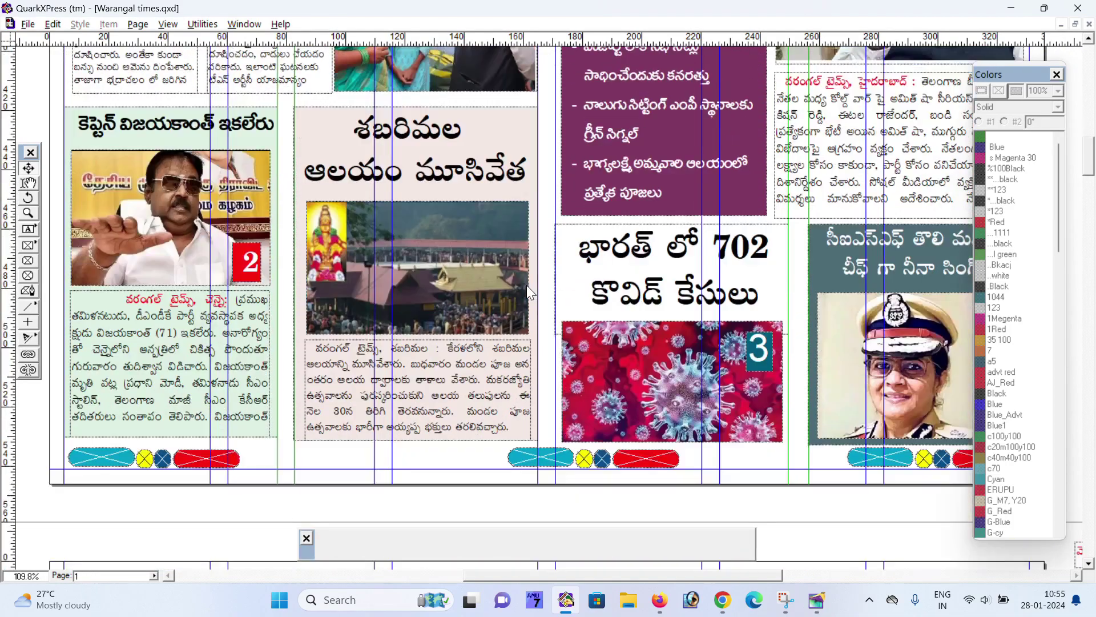
{"action": "scroll", "coordinate": [526, 285], "scroll_direction": "up", "scroll_amount": 1}
{"action": "scroll", "coordinate": [527, 286], "scroll_direction": "up", "scroll_amount": 2}
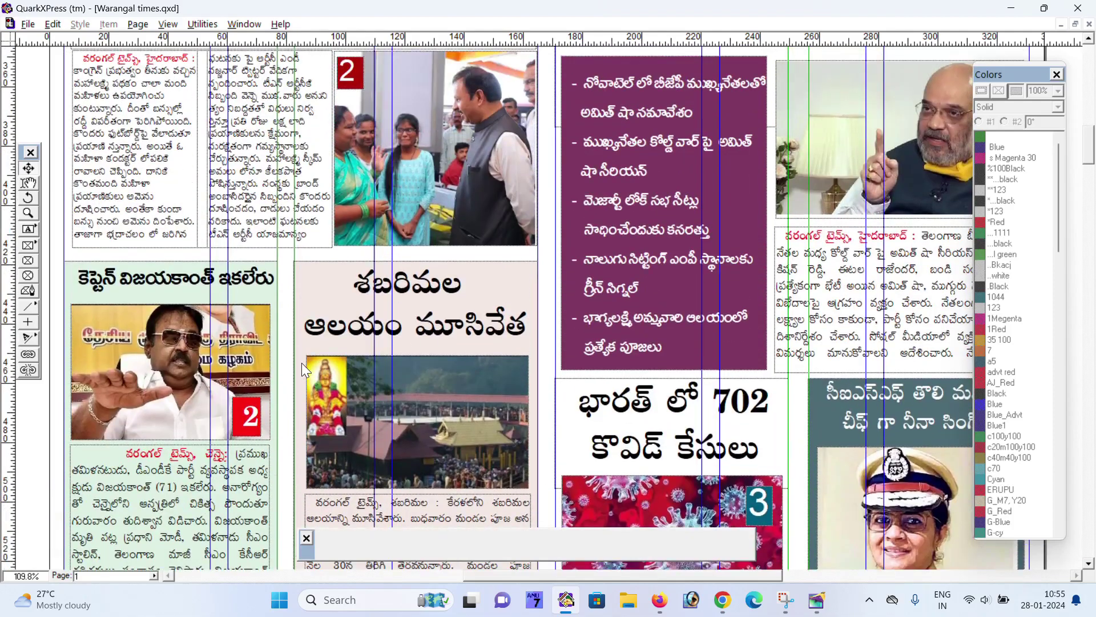
{"action": "scroll", "coordinate": [293, 354], "scroll_direction": "down", "scroll_amount": 1}
{"action": "left_click", "coordinate": [433, 289]}
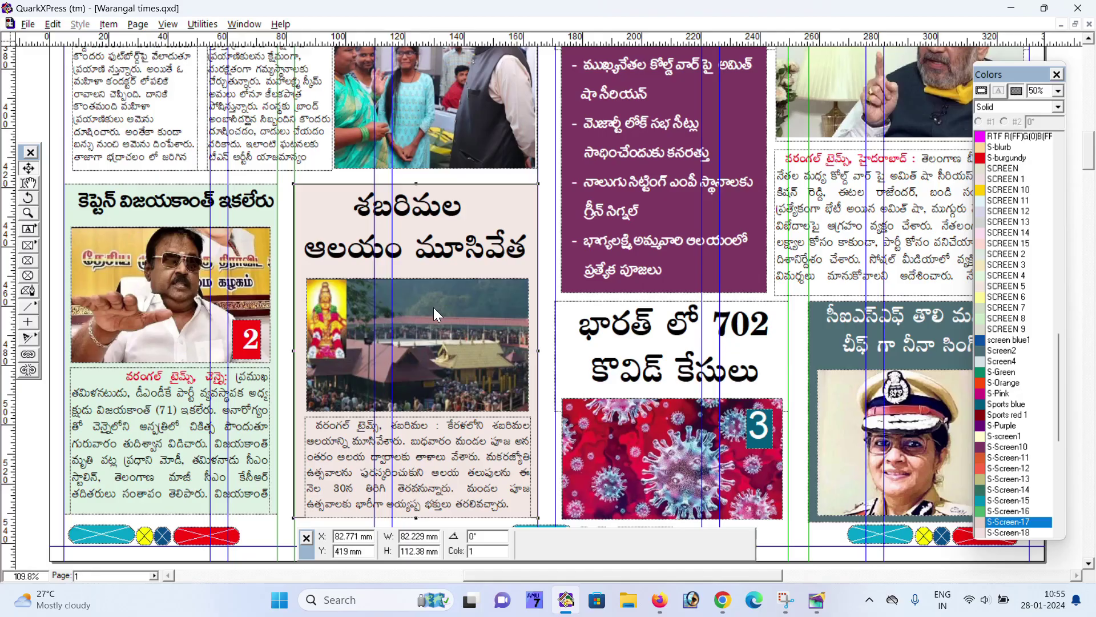
Scroll up and down through the front-page stories, then minimize QuarkXPress
{"action": "scroll", "coordinate": [461, 282], "scroll_direction": "down", "scroll_amount": 5}
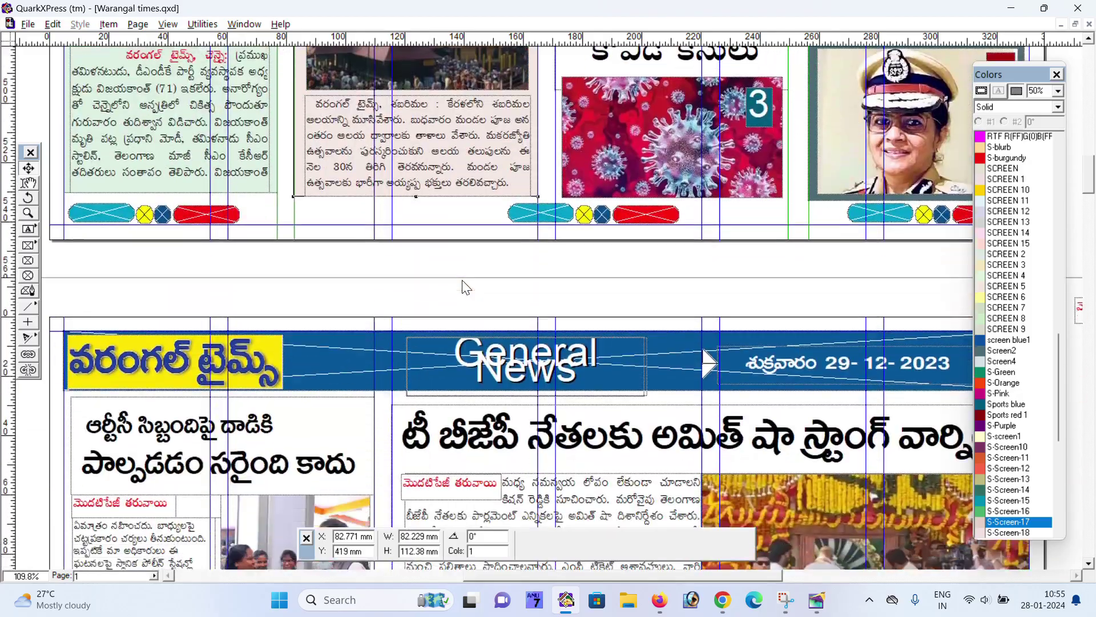
{"action": "scroll", "coordinate": [466, 287], "scroll_direction": "up", "scroll_amount": 5}
{"action": "scroll", "coordinate": [465, 286], "scroll_direction": "up", "scroll_amount": 4}
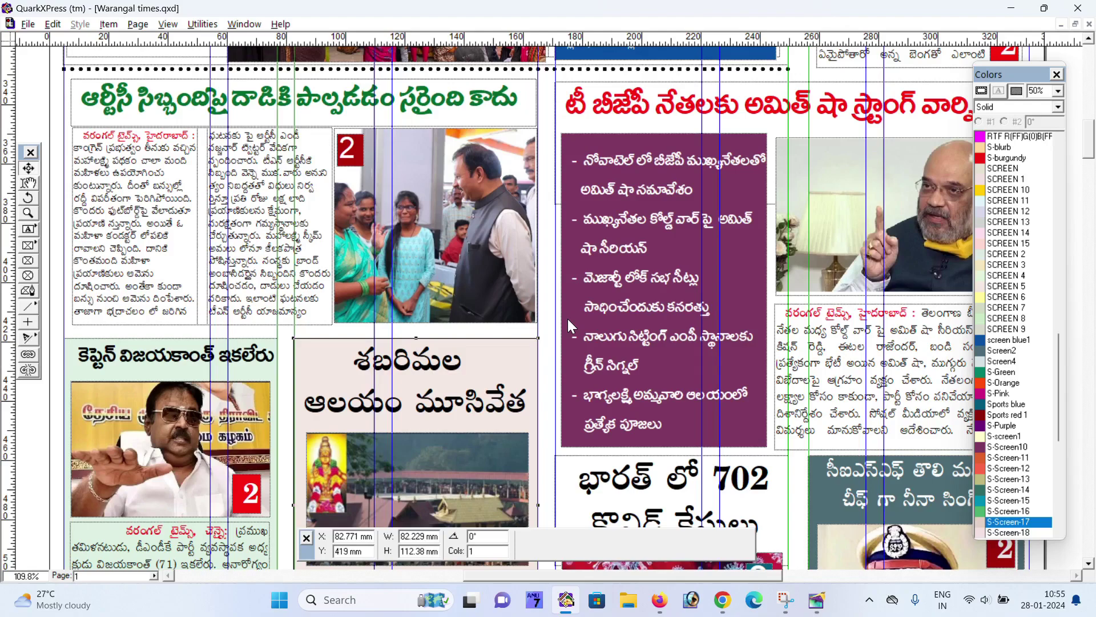
{"action": "scroll", "coordinate": [569, 319], "scroll_direction": "up", "scroll_amount": 3}
{"action": "scroll", "coordinate": [594, 328], "scroll_direction": "up", "scroll_amount": 3}
{"action": "scroll", "coordinate": [593, 330], "scroll_direction": "up", "scroll_amount": 3}
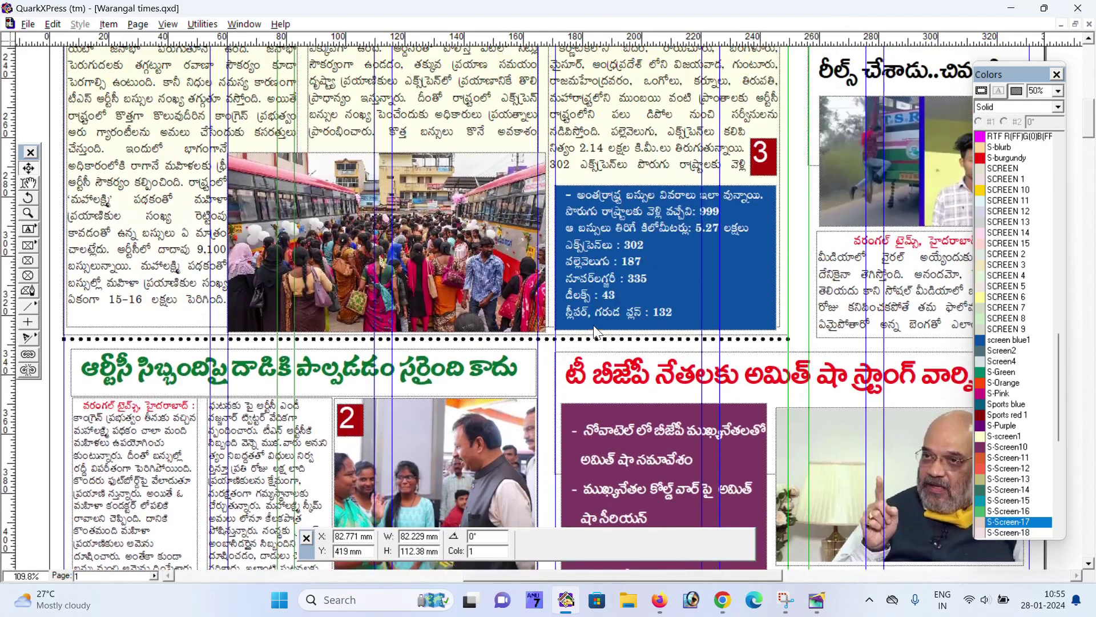
{"action": "scroll", "coordinate": [595, 330], "scroll_direction": "up", "scroll_amount": 3}
{"action": "scroll", "coordinate": [594, 328], "scroll_direction": "up", "scroll_amount": 3}
{"action": "scroll", "coordinate": [594, 327], "scroll_direction": "down", "scroll_amount": 4}
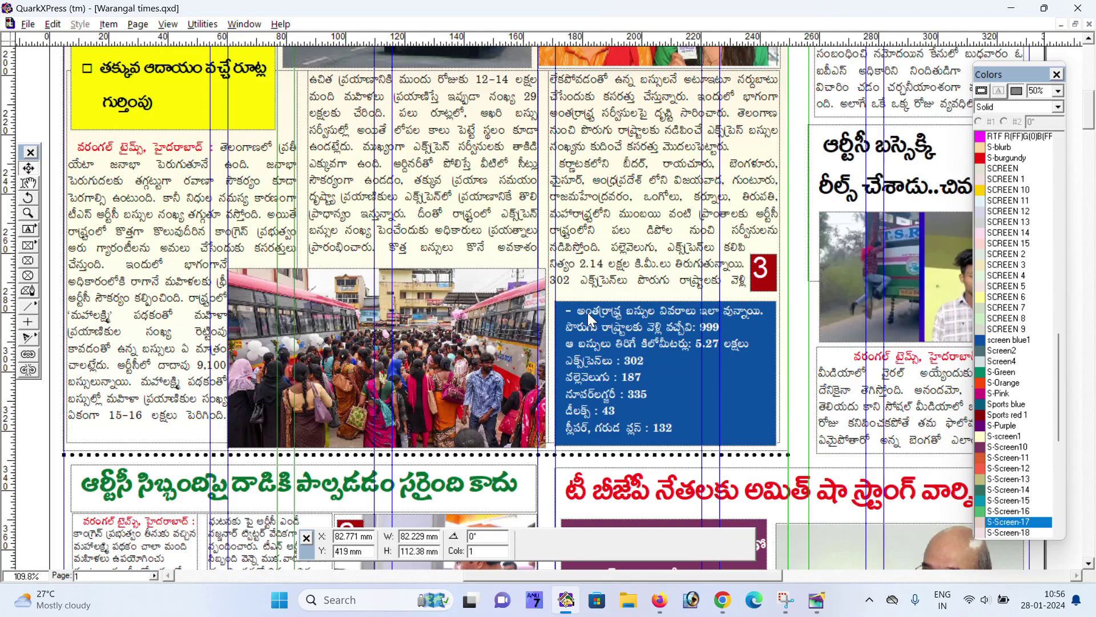
{"action": "scroll", "coordinate": [587, 313], "scroll_direction": "up", "scroll_amount": 1}
{"action": "scroll", "coordinate": [591, 319], "scroll_direction": "up", "scroll_amount": 3}
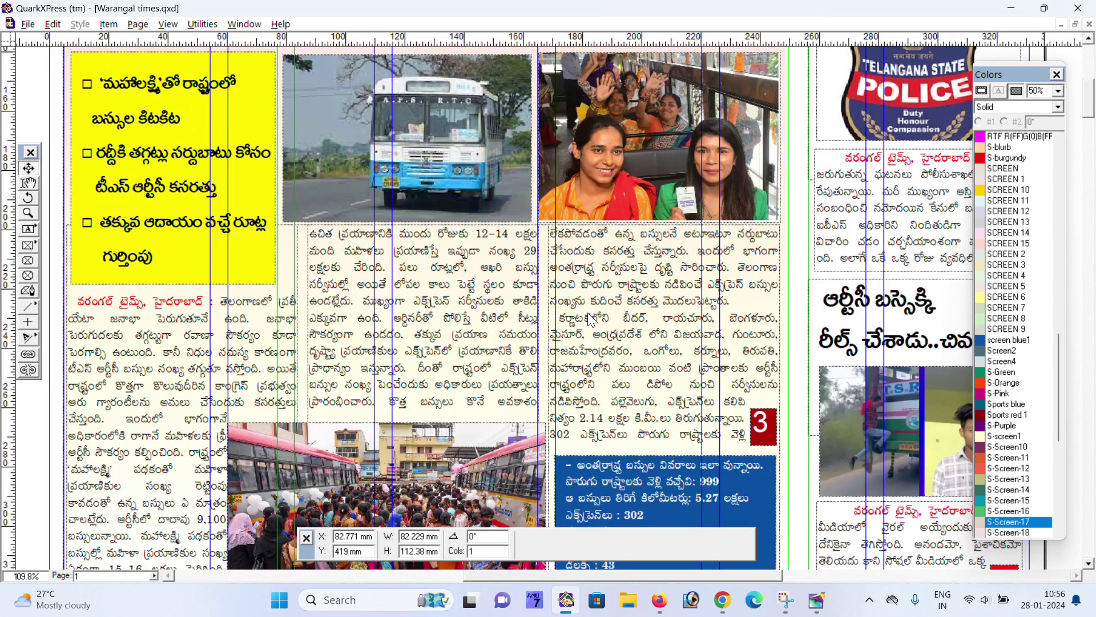
{"action": "scroll", "coordinate": [588, 312], "scroll_direction": "up", "scroll_amount": 3}
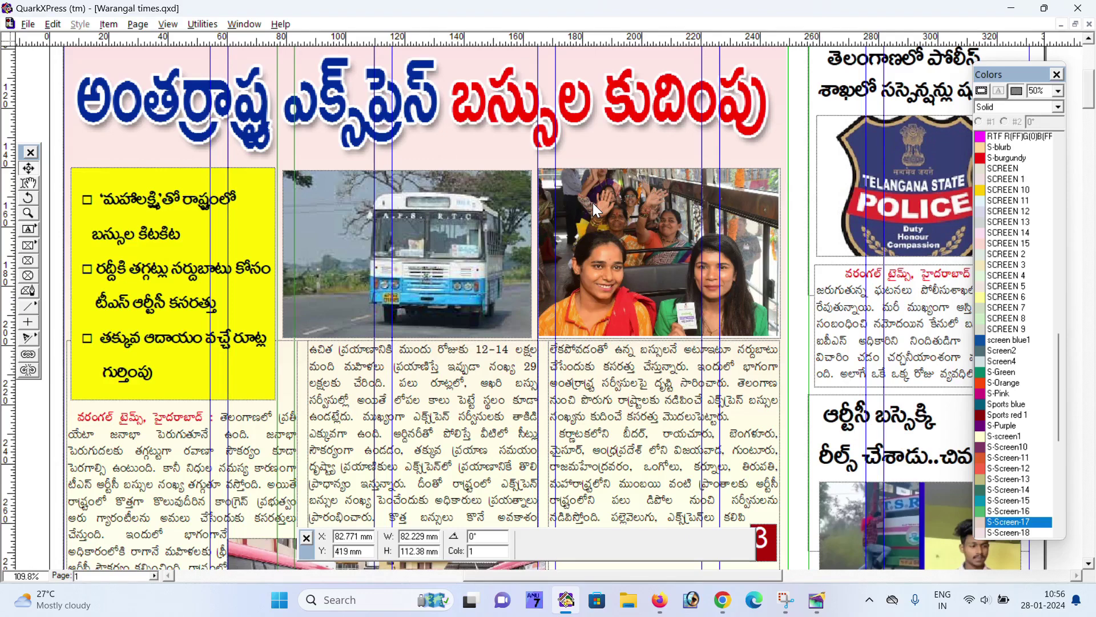
{"action": "scroll", "coordinate": [592, 203], "scroll_direction": "down", "scroll_amount": 2}
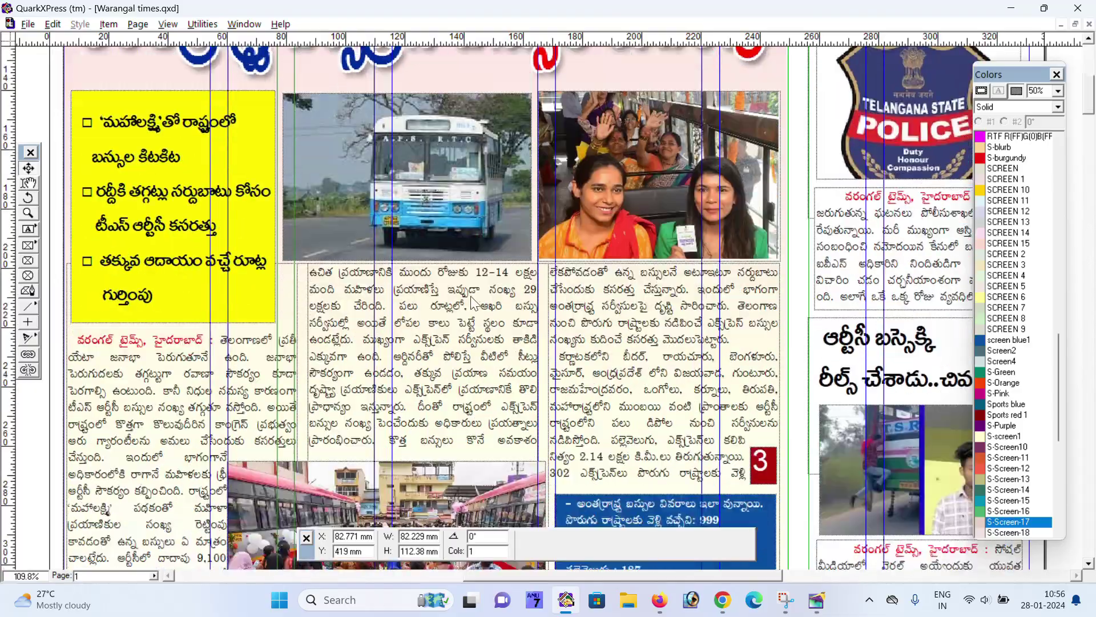
{"action": "scroll", "coordinate": [486, 352], "scroll_direction": "down", "scroll_amount": 4}
{"action": "scroll", "coordinate": [486, 360], "scroll_direction": "down", "scroll_amount": 4}
{"action": "scroll", "coordinate": [486, 361], "scroll_direction": "up", "scroll_amount": 3}
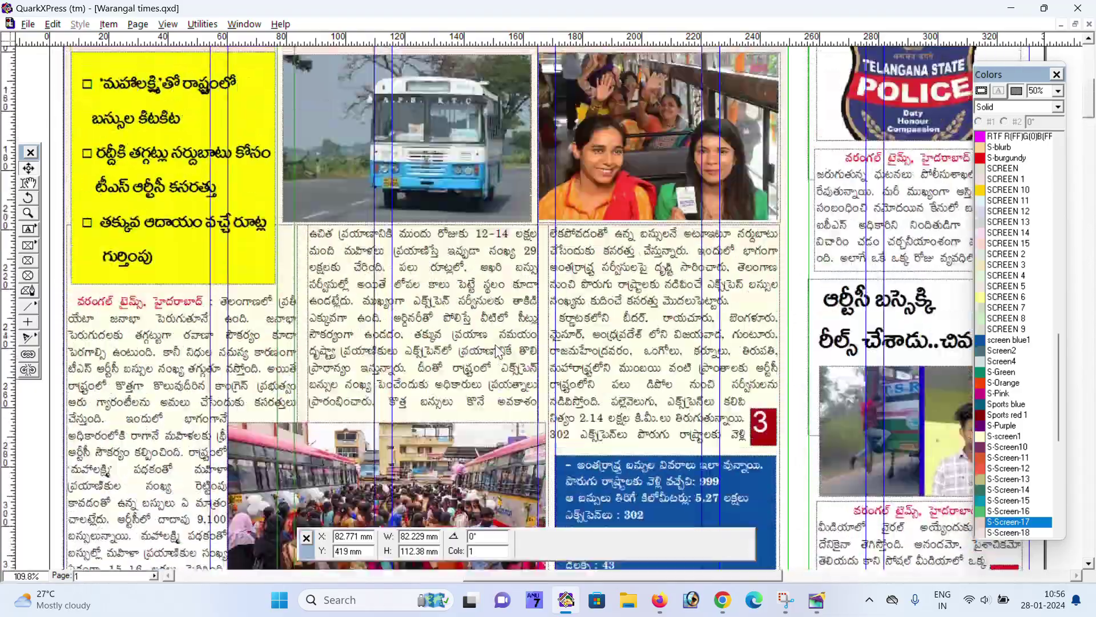
{"action": "scroll", "coordinate": [491, 354], "scroll_direction": "up", "scroll_amount": 6}
{"action": "scroll", "coordinate": [495, 348], "scroll_direction": "up", "scroll_amount": 3}
{"action": "scroll", "coordinate": [495, 345], "scroll_direction": "up", "scroll_amount": 2}
{"action": "scroll", "coordinate": [498, 354], "scroll_direction": "down", "scroll_amount": 6}
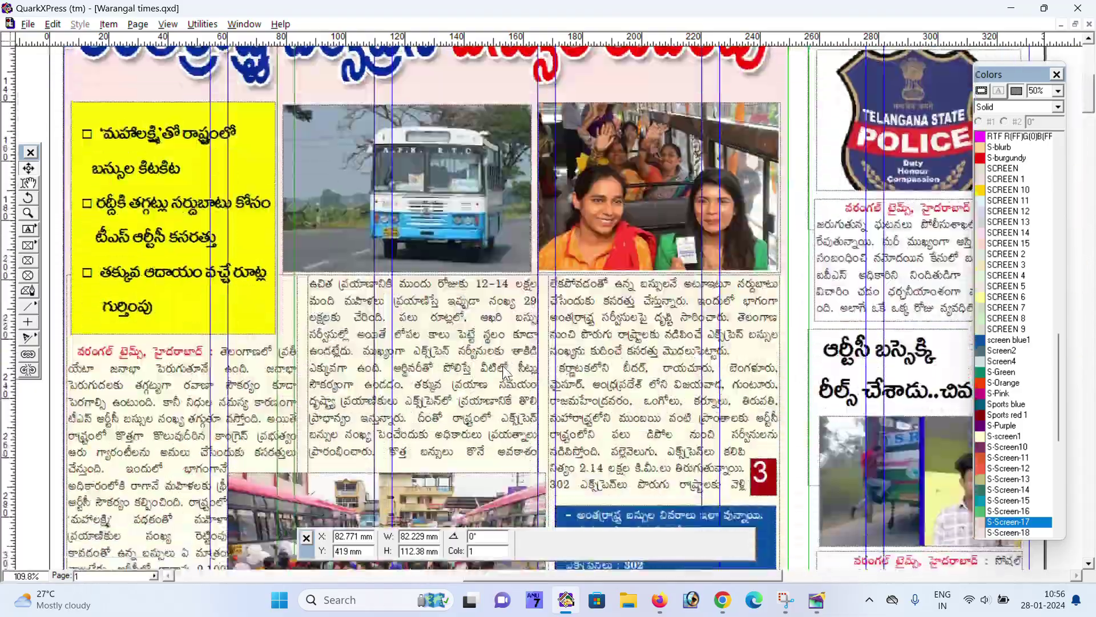
{"action": "scroll", "coordinate": [500, 361], "scroll_direction": "down", "scroll_amount": 7}
{"action": "scroll", "coordinate": [503, 368], "scroll_direction": "down", "scroll_amount": 3}
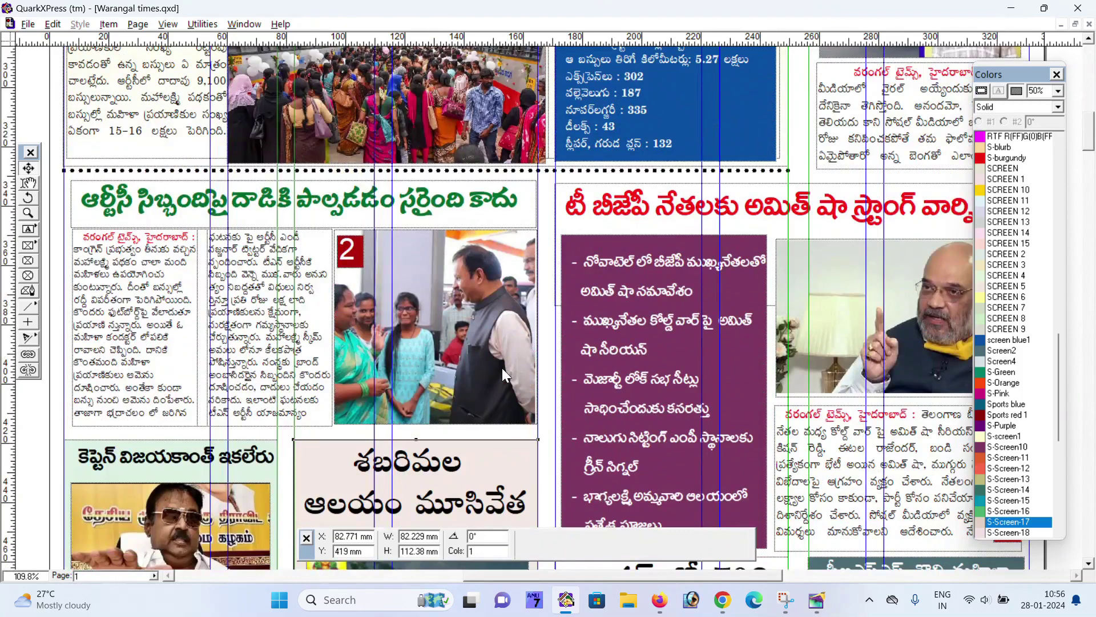
{"action": "left_click", "coordinate": [1011, 8]}
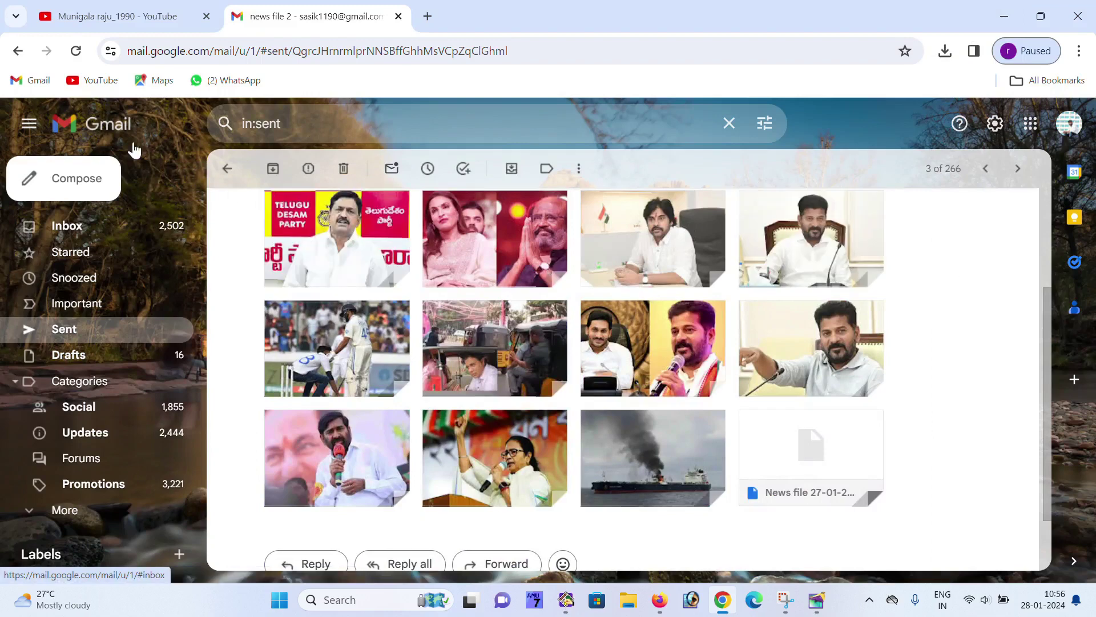
{"action": "mouse_move", "coordinate": [494, 238]}
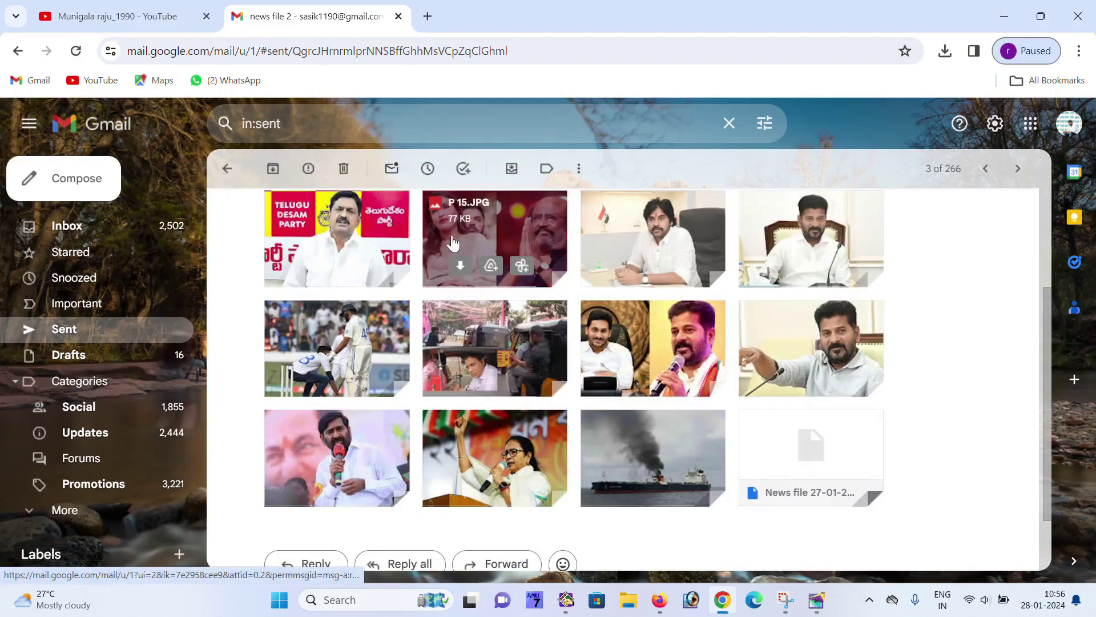
Scroll through the news file 2 email, then launch Adobe Photoshop 7.0 from the taskbar
{"action": "scroll", "coordinate": [657, 274], "scroll_direction": "down", "scroll_amount": 1}
{"action": "scroll", "coordinate": [680, 293], "scroll_direction": "up", "scroll_amount": 4}
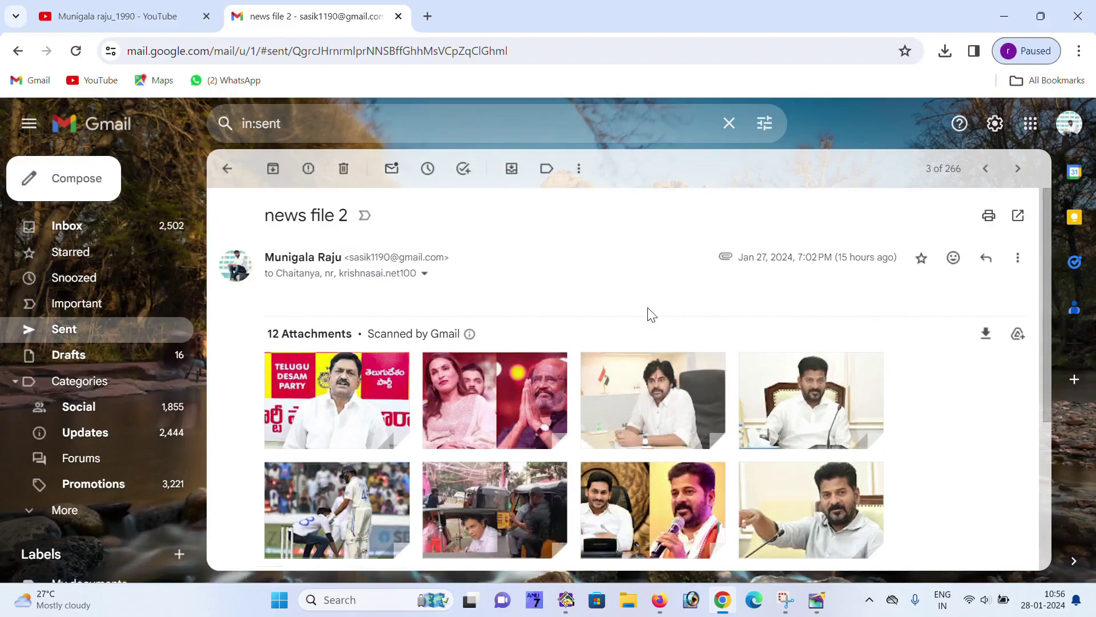
{"action": "scroll", "coordinate": [651, 314], "scroll_direction": "down", "scroll_amount": 4}
{"action": "scroll", "coordinate": [573, 306], "scroll_direction": "up", "scroll_amount": 4}
{"action": "left_click", "coordinate": [695, 608]}
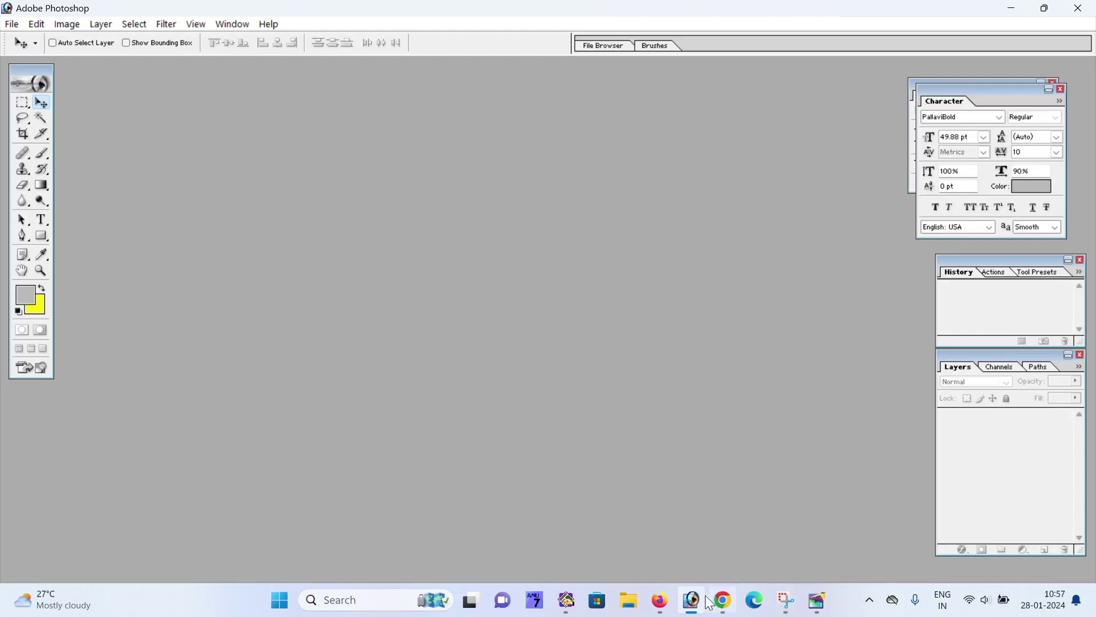
Close the accidentally opened Microsoft Store window and return to Warangal times.qxd in QuarkXPress
{"action": "left_click", "coordinate": [597, 599]}
{"action": "mouse_move", "coordinate": [566, 599]}
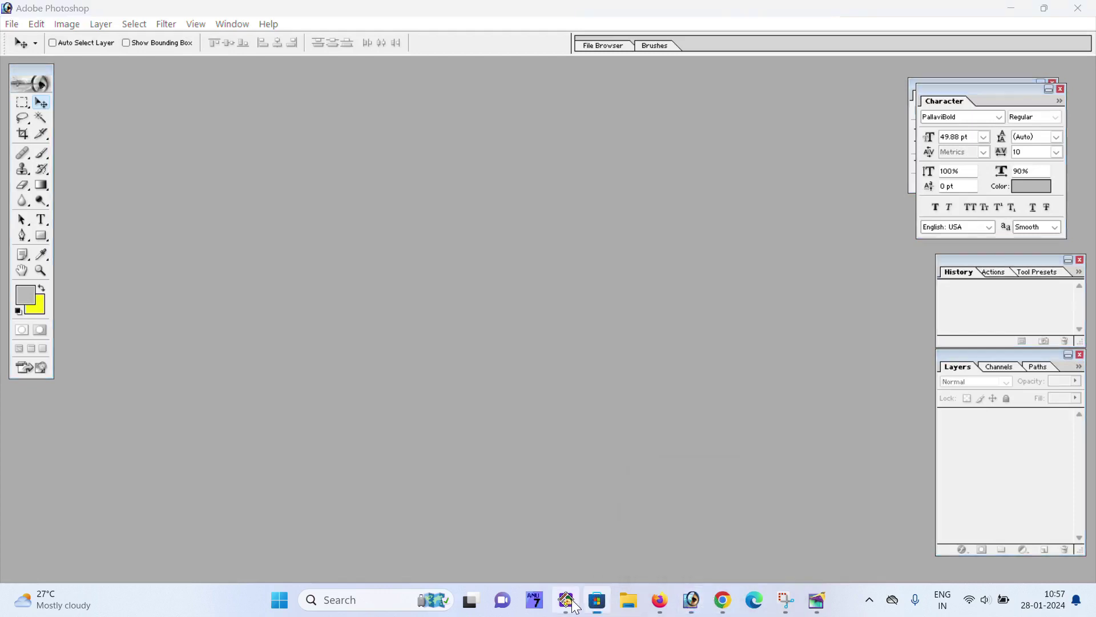
{"action": "left_click", "coordinate": [789, 58]}
{"action": "left_click", "coordinate": [566, 600]}
Draw an empty 244.429 × 227.852 mm picture box over the headline and lead-story area
{"action": "scroll", "coordinate": [495, 406], "scroll_direction": "up", "scroll_amount": 3}
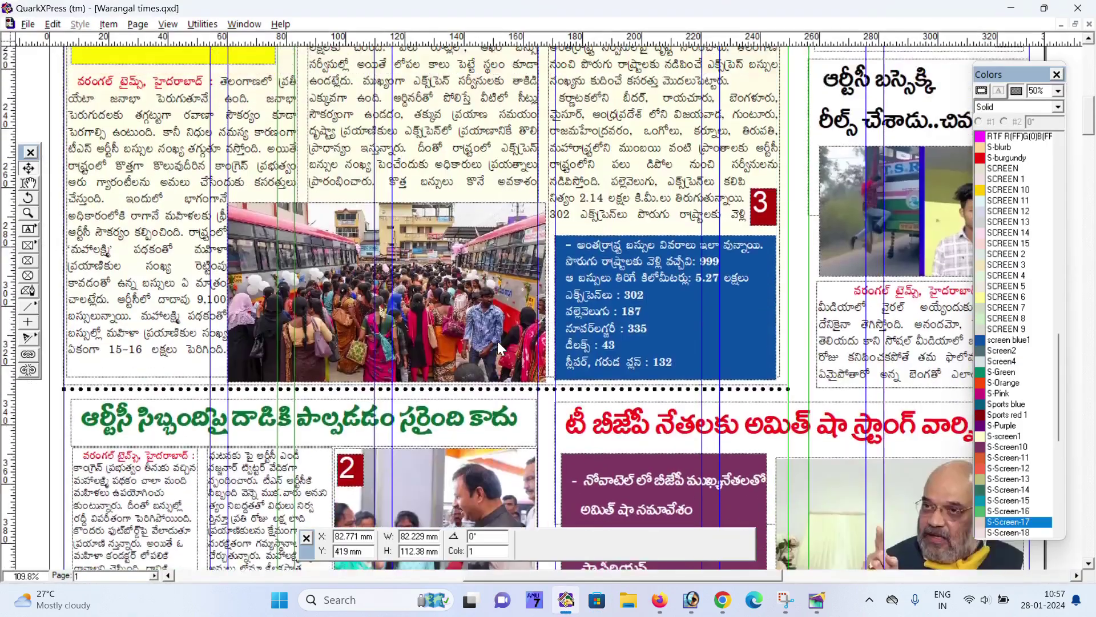
{"action": "scroll", "coordinate": [498, 341], "scroll_direction": "up", "scroll_amount": 5}
{"action": "scroll", "coordinate": [499, 346], "scroll_direction": "up", "scroll_amount": 3}
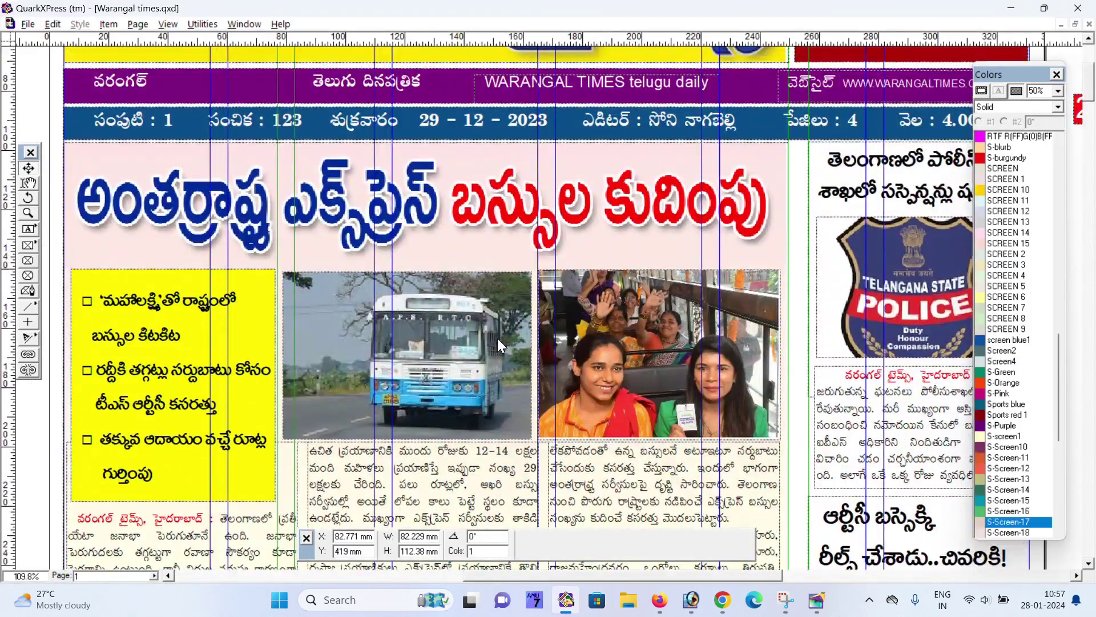
{"action": "scroll", "coordinate": [494, 320], "scroll_direction": "up", "scroll_amount": 2}
{"action": "scroll", "coordinate": [495, 320], "scroll_direction": "down", "scroll_amount": 3}
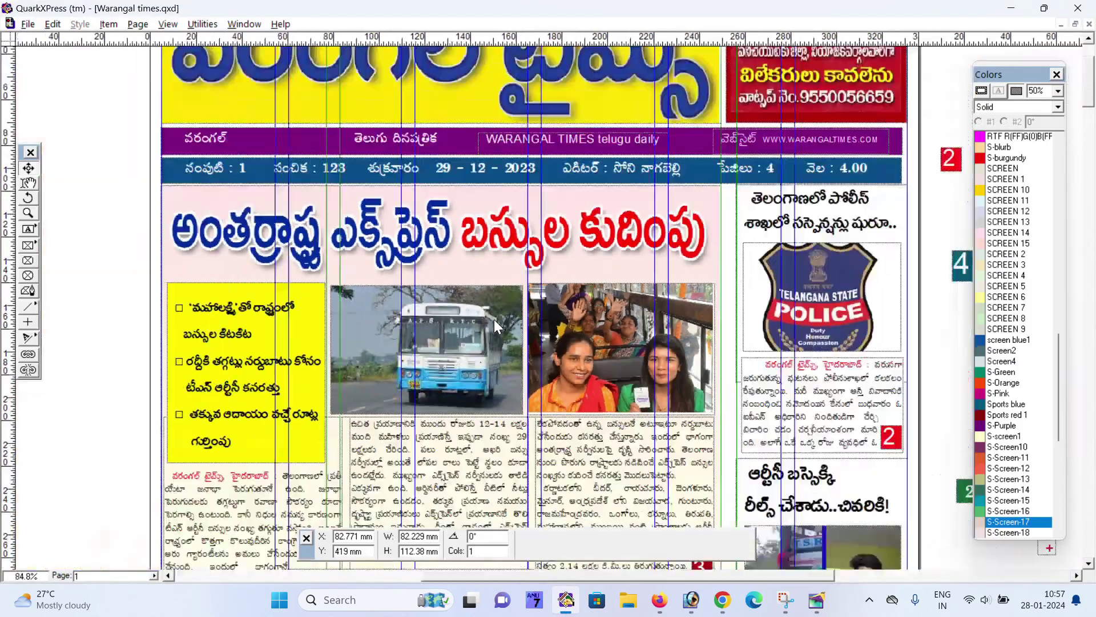
{"action": "scroll", "coordinate": [489, 325], "scroll_direction": "down", "scroll_amount": 3}
{"action": "scroll", "coordinate": [489, 325], "scroll_direction": "down", "scroll_amount": 3}
{"action": "scroll", "coordinate": [488, 321], "scroll_direction": "down", "scroll_amount": 3}
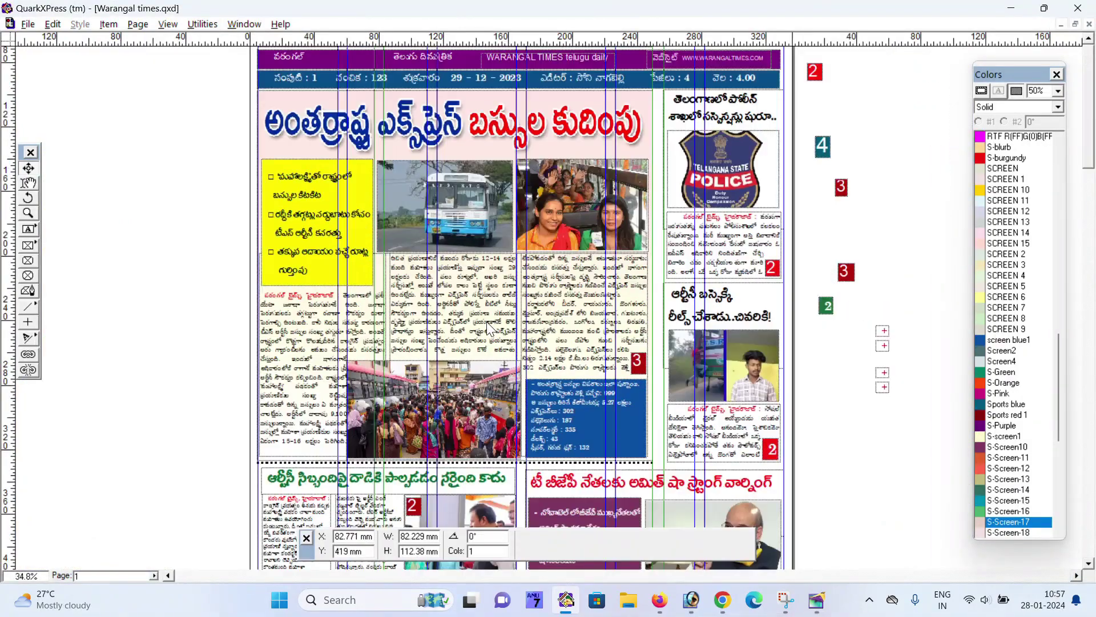
{"action": "scroll", "coordinate": [486, 321], "scroll_direction": "down", "scroll_amount": 2}
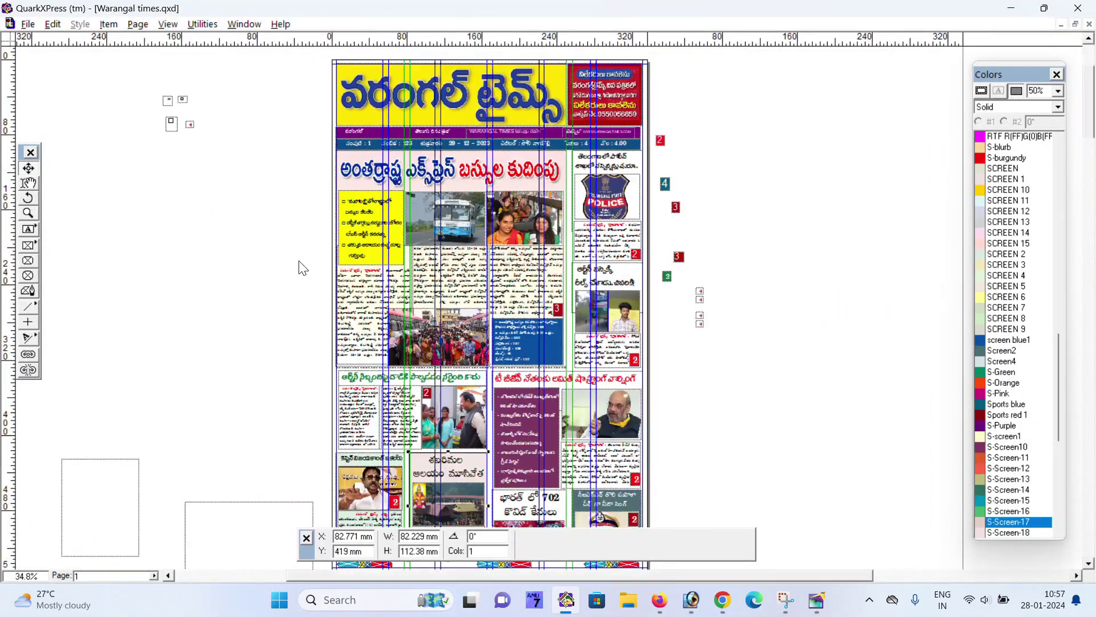
{"action": "scroll", "coordinate": [301, 266], "scroll_direction": "up", "scroll_amount": 1}
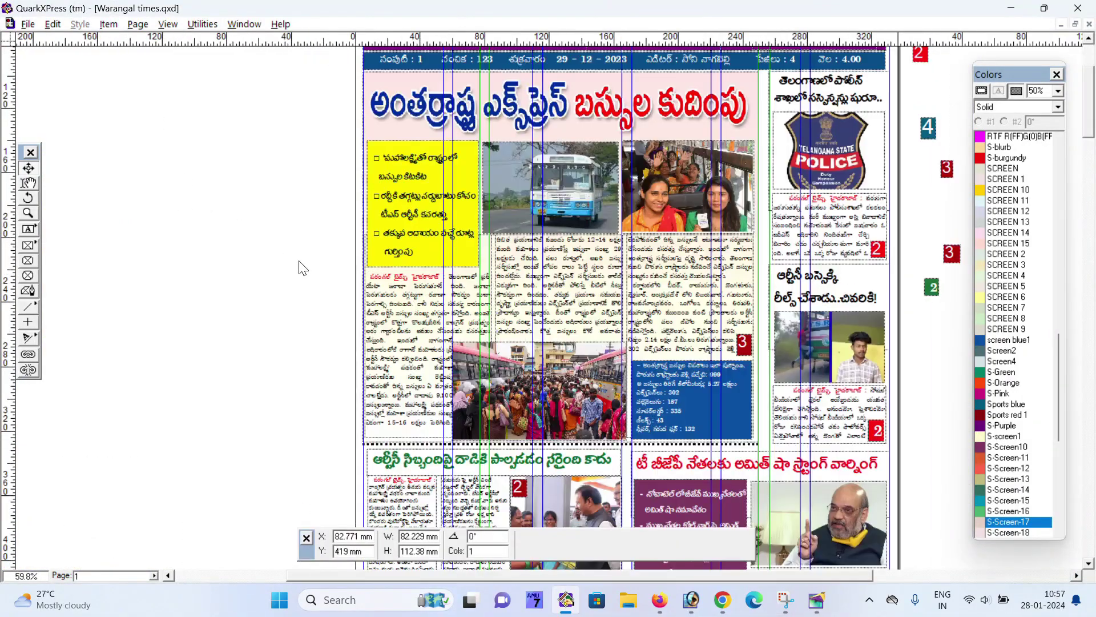
{"action": "left_click", "coordinate": [28, 246]}
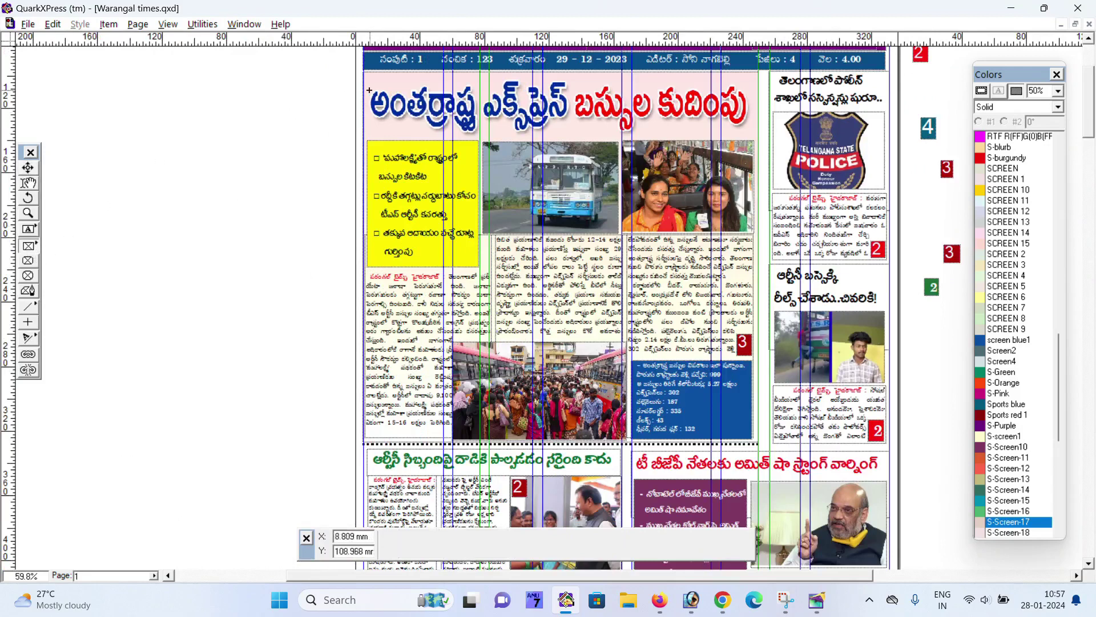
{"action": "mouse_move", "coordinate": [361, 71]}
{"action": "left_mouse_down"}
{"action": "mouse_move", "coordinate": [623, 361]}
{"action": "mouse_move", "coordinate": [759, 439]}
{"action": "left_mouse_up"}
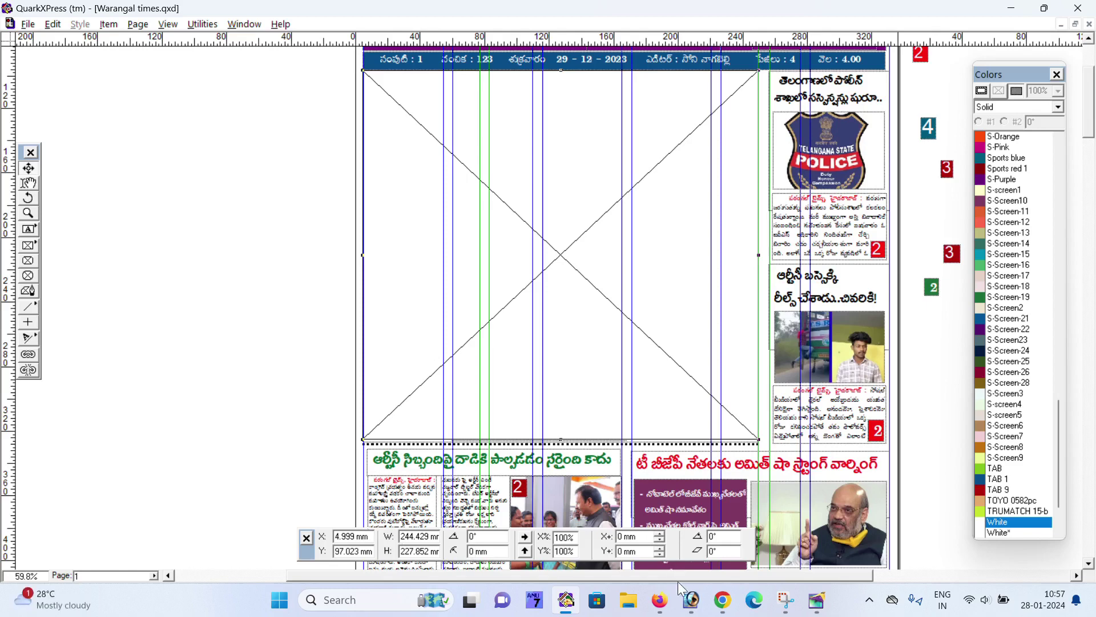
Start a new Photoshop document with width and height units set to millimetres
{"action": "left_click", "coordinate": [692, 600]}
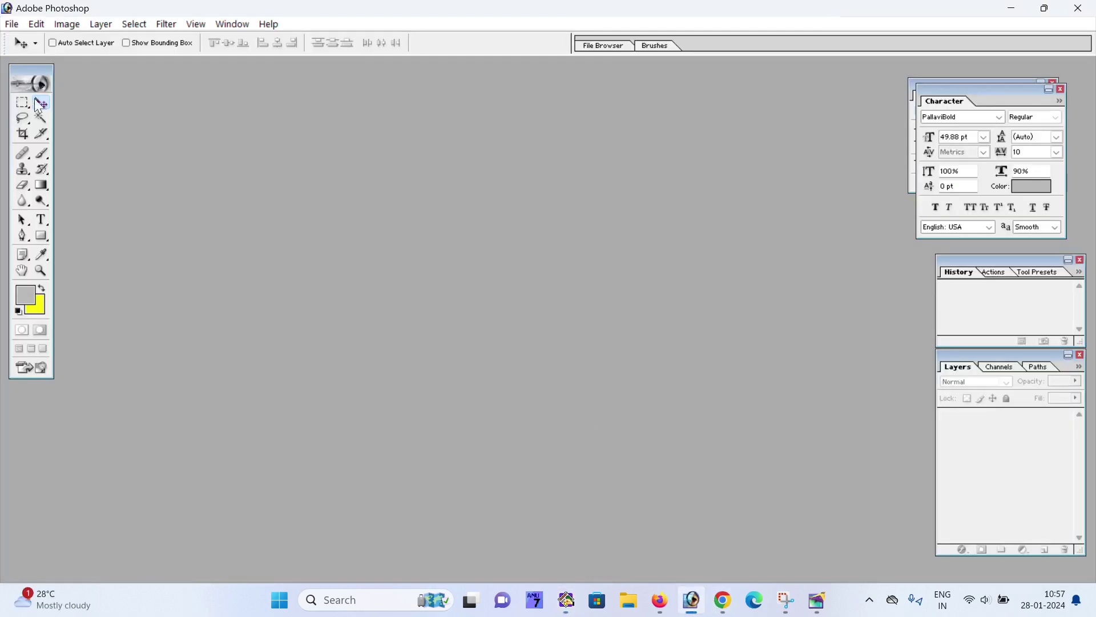
{"action": "left_click", "coordinate": [12, 23]}
{"action": "left_click", "coordinate": [29, 37]}
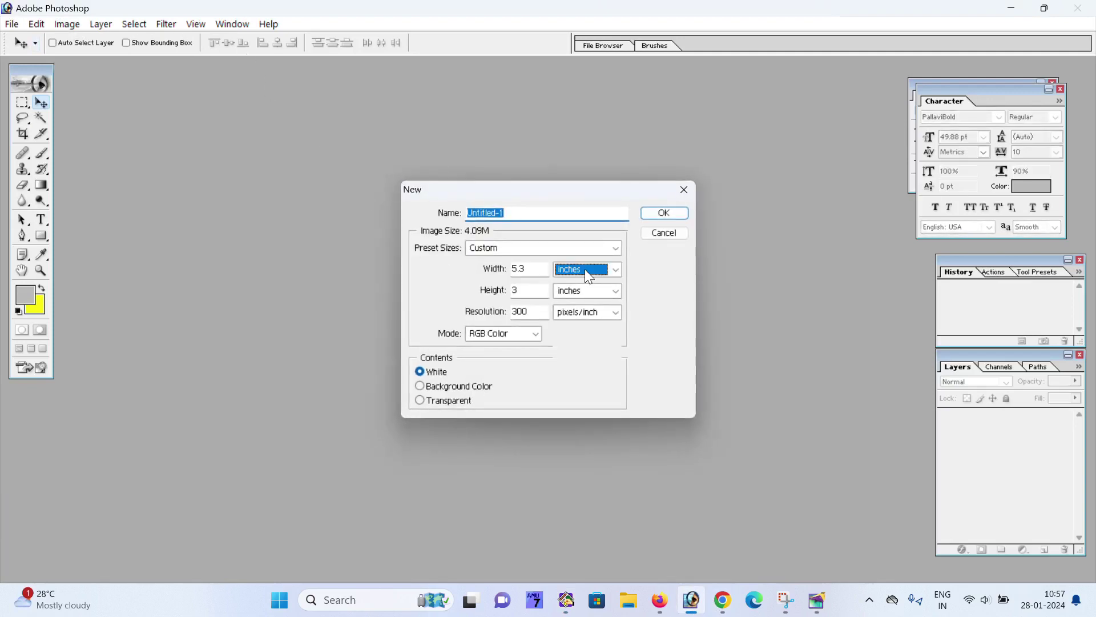
{"action": "left_click", "coordinate": [584, 269]}
{"action": "left_click", "coordinate": [575, 317]}
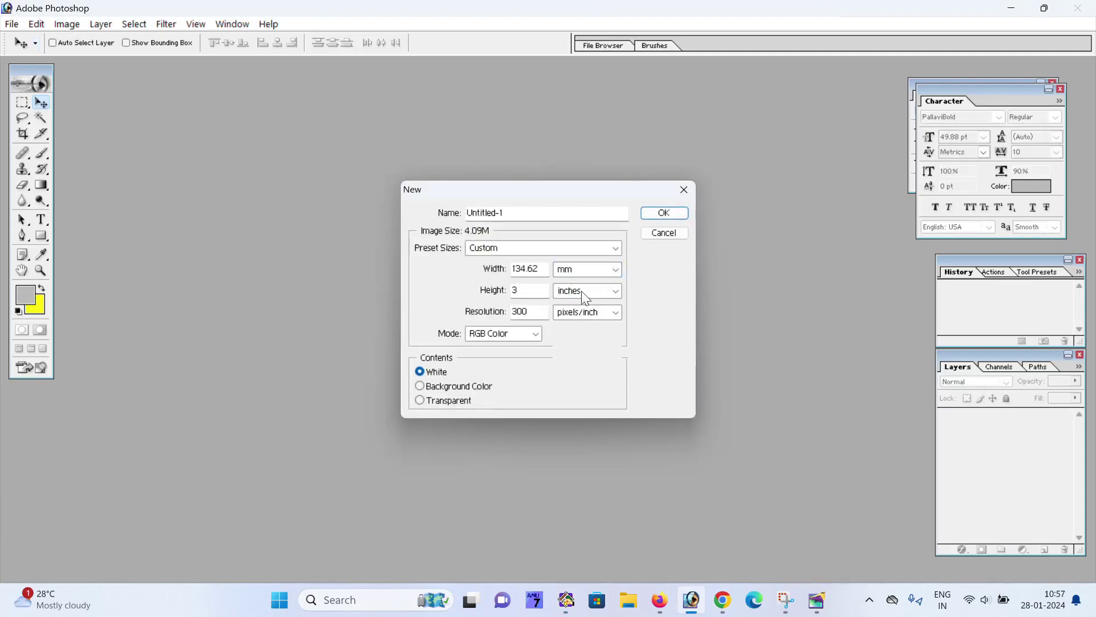
{"action": "left_click", "coordinate": [582, 290]}
{"action": "left_click", "coordinate": [580, 340]}
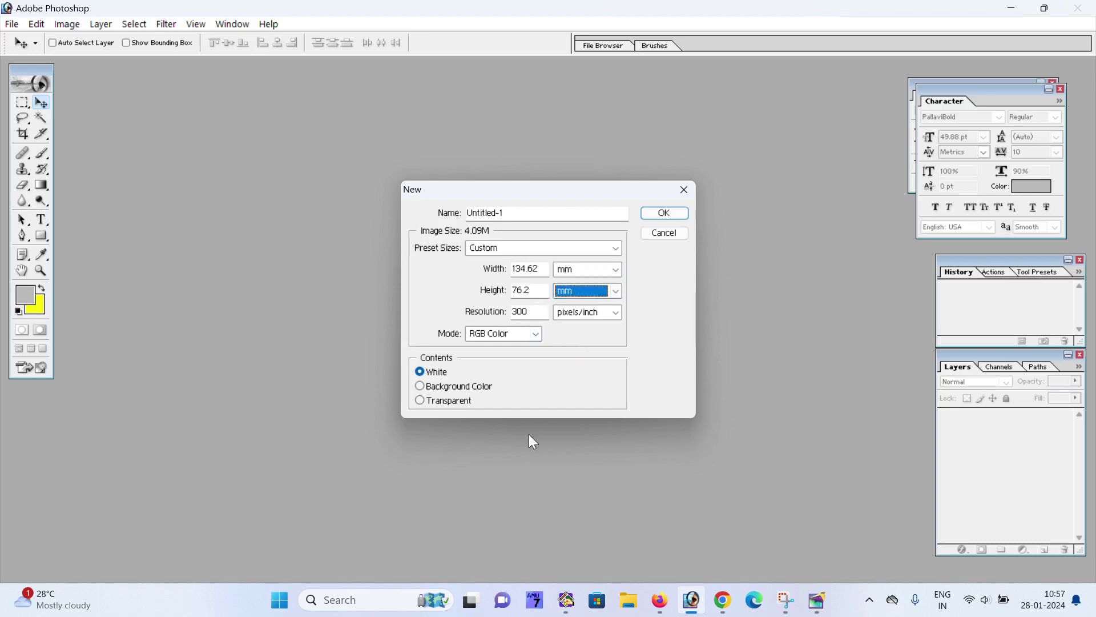
Copy the picture box width 244.429 from QuarkXPress into the new document's Width
{"action": "left_click", "coordinate": [567, 600]}
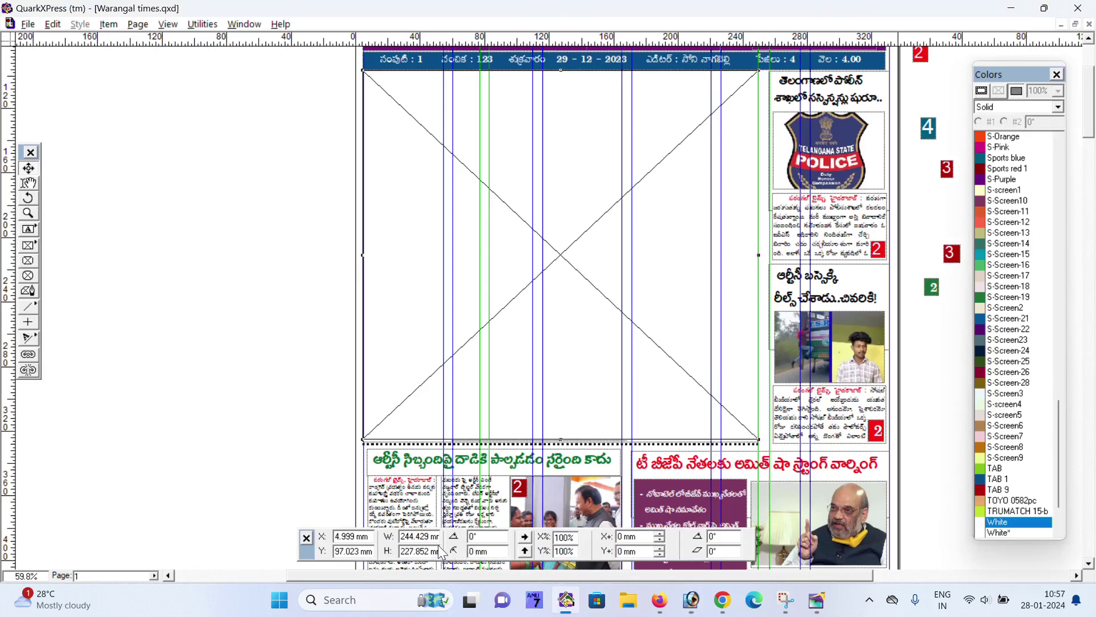
{"action": "left_click_drag", "start_coordinate": [435, 537], "coordinate": [400, 536]}
{"action": "key", "text": "ctrl+c"}
{"action": "left_click", "coordinate": [692, 600]}
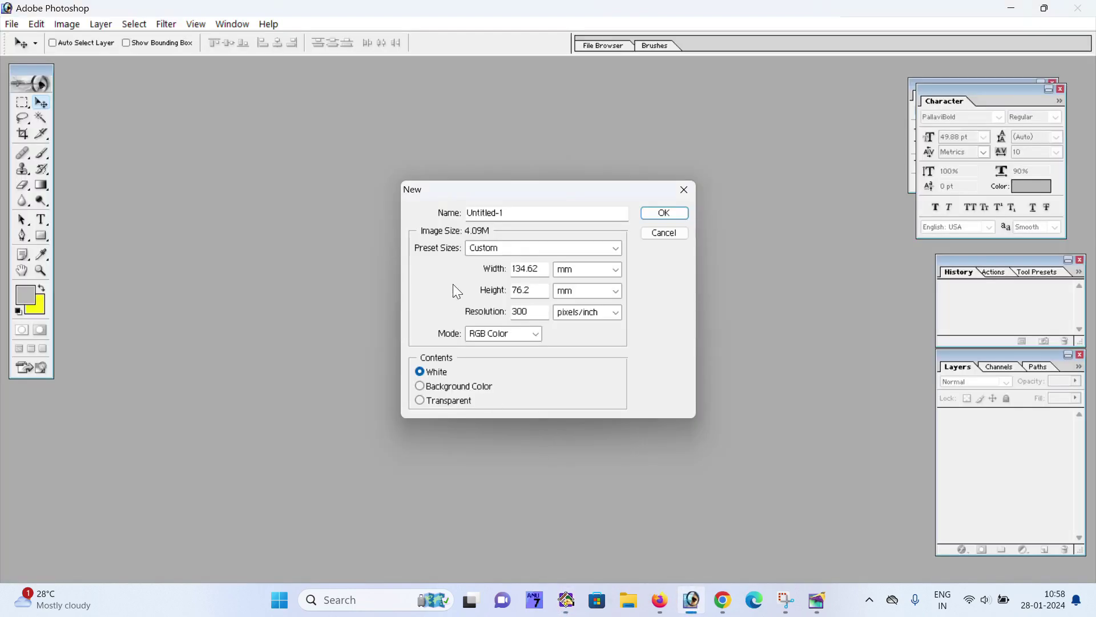
{"action": "double_click", "coordinate": [539, 268]}
{"action": "key", "text": "ctrl+v"}
Copy the box height 227.852 into Height and create the 300 ppi document
{"action": "left_click", "coordinate": [566, 599]}
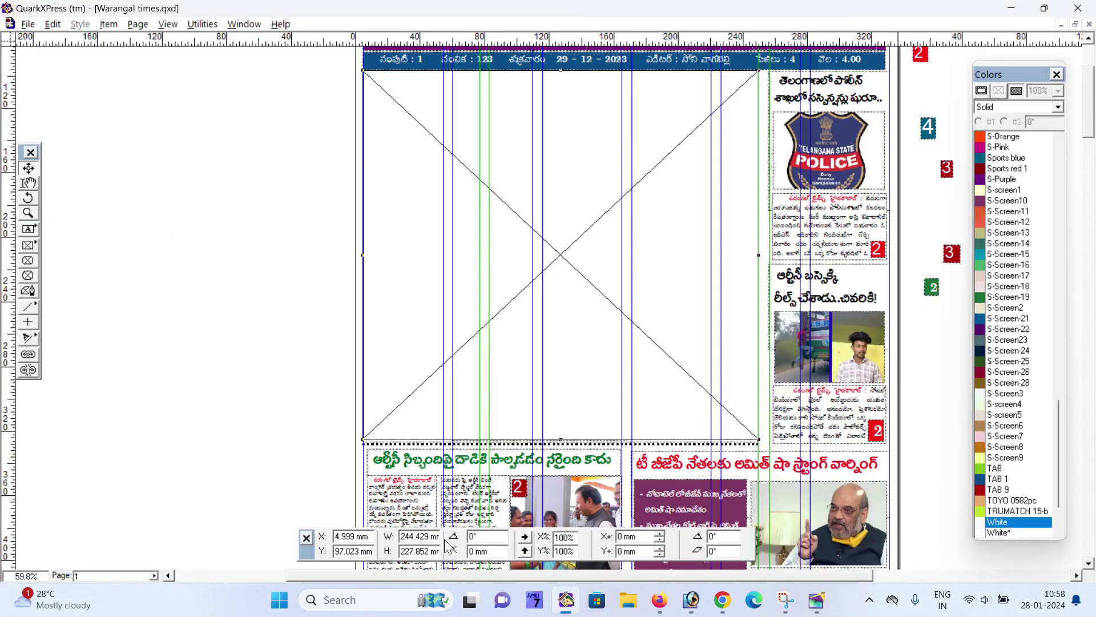
{"action": "double_click", "coordinate": [423, 550]}
{"action": "key", "text": "ctrl+c"}
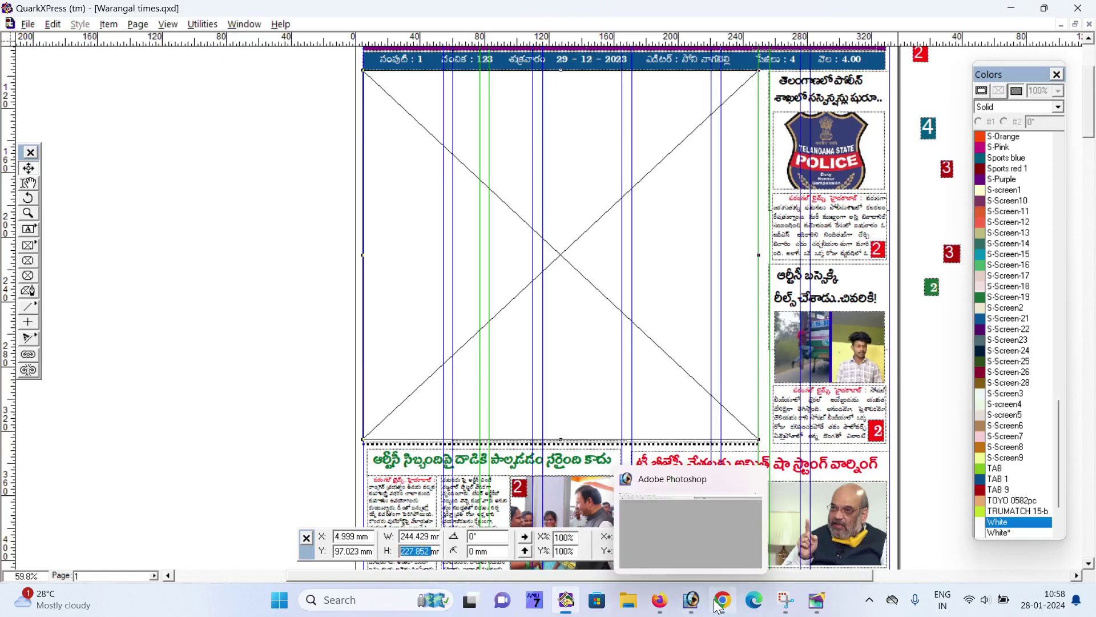
{"action": "left_click", "coordinate": [690, 599]}
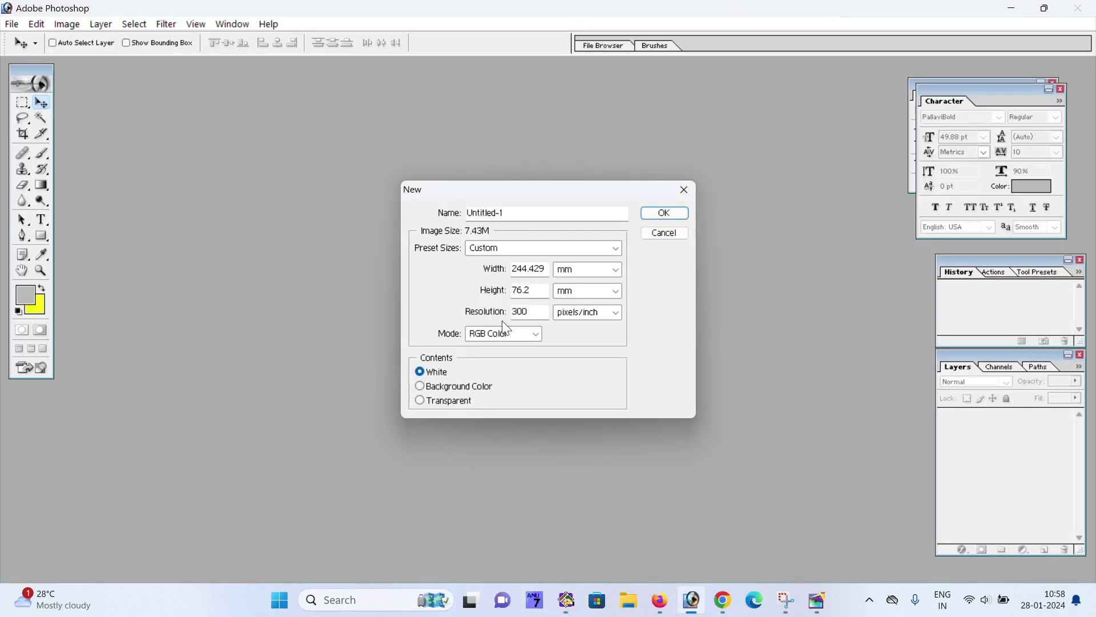
{"action": "double_click", "coordinate": [528, 290]}
{"action": "key", "text": "ctrl+v"}
{"action": "left_click", "coordinate": [644, 214]}
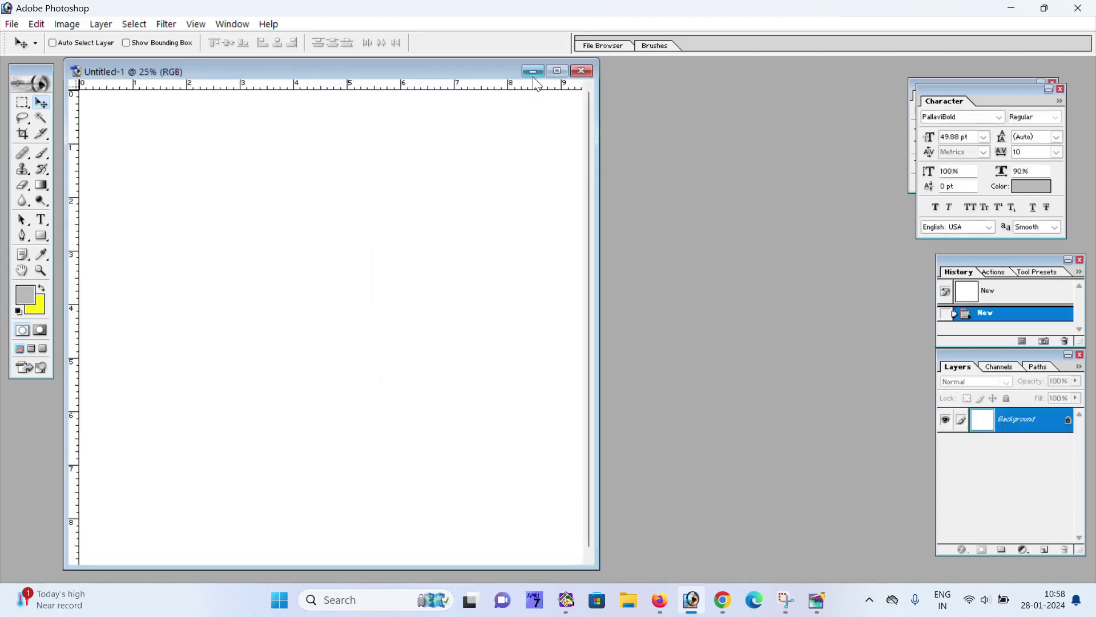
Maximise the Untitled-1 window, start ANU Script Manager, and return to QuarkXPress
{"action": "left_click", "coordinate": [556, 70]}
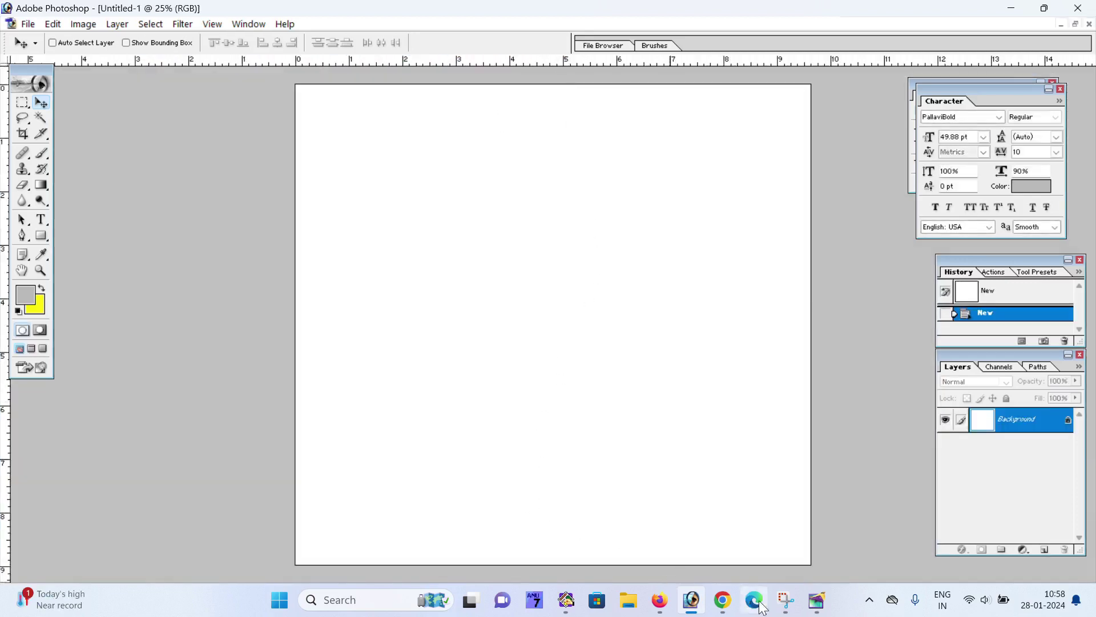
{"action": "left_click", "coordinate": [566, 600]}
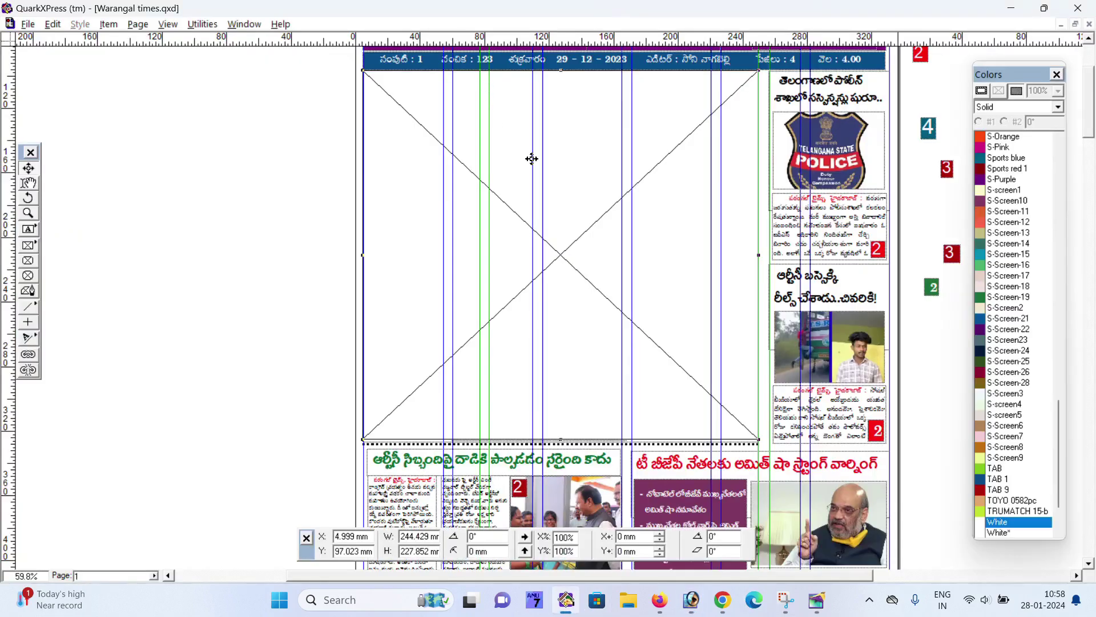
{"action": "left_click", "coordinate": [691, 600]}
{"action": "left_click", "coordinate": [536, 600]}
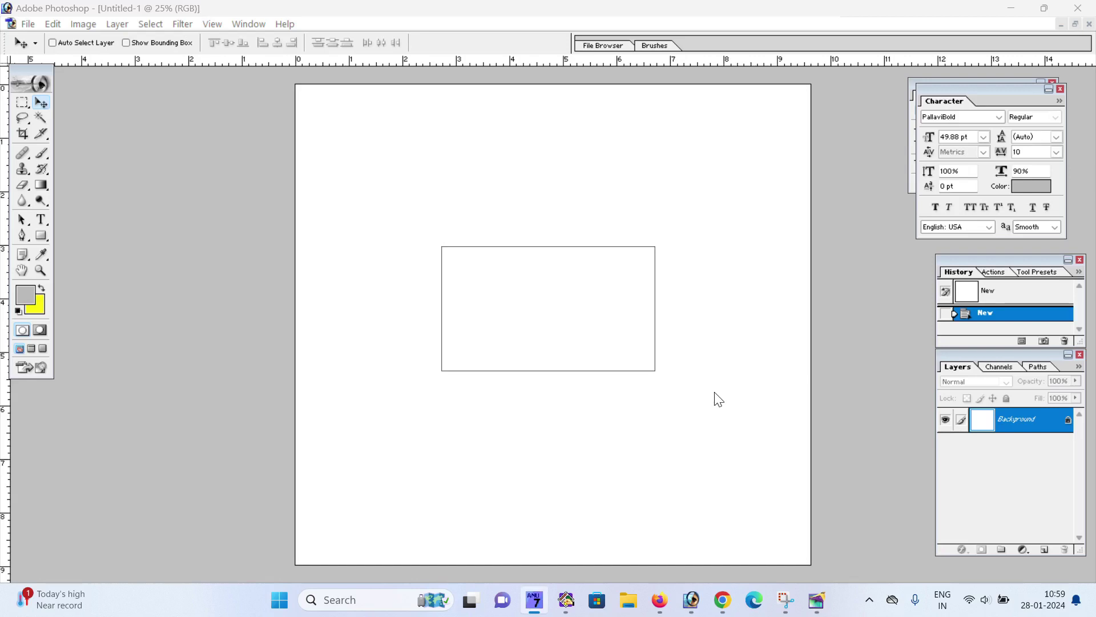
{"action": "left_click", "coordinate": [460, 248]}
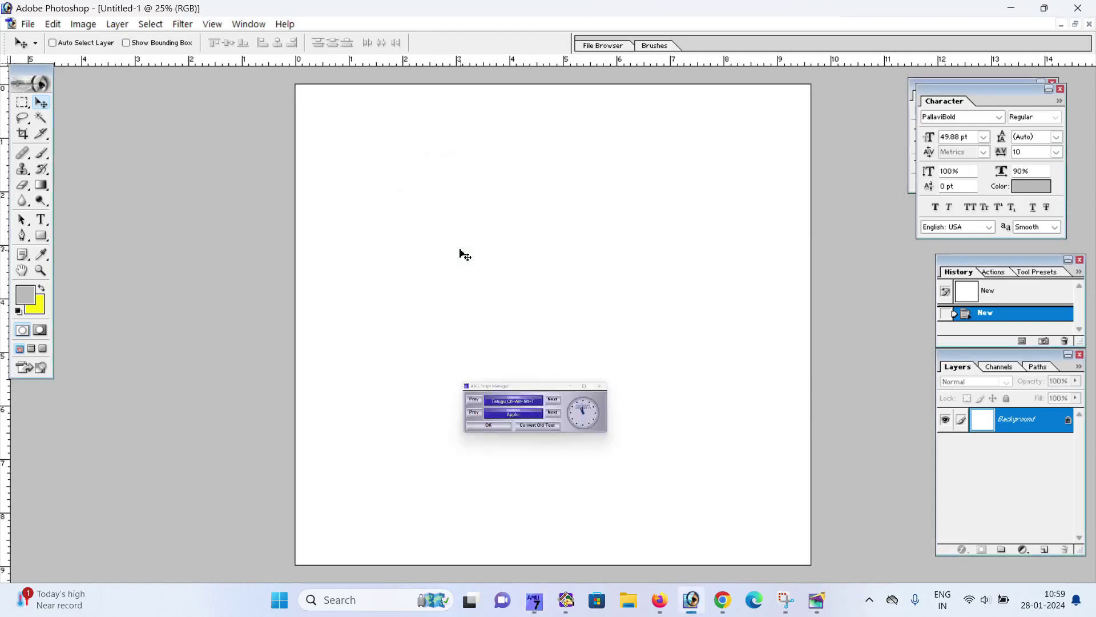
{"action": "mouse_move", "coordinate": [690, 599]}
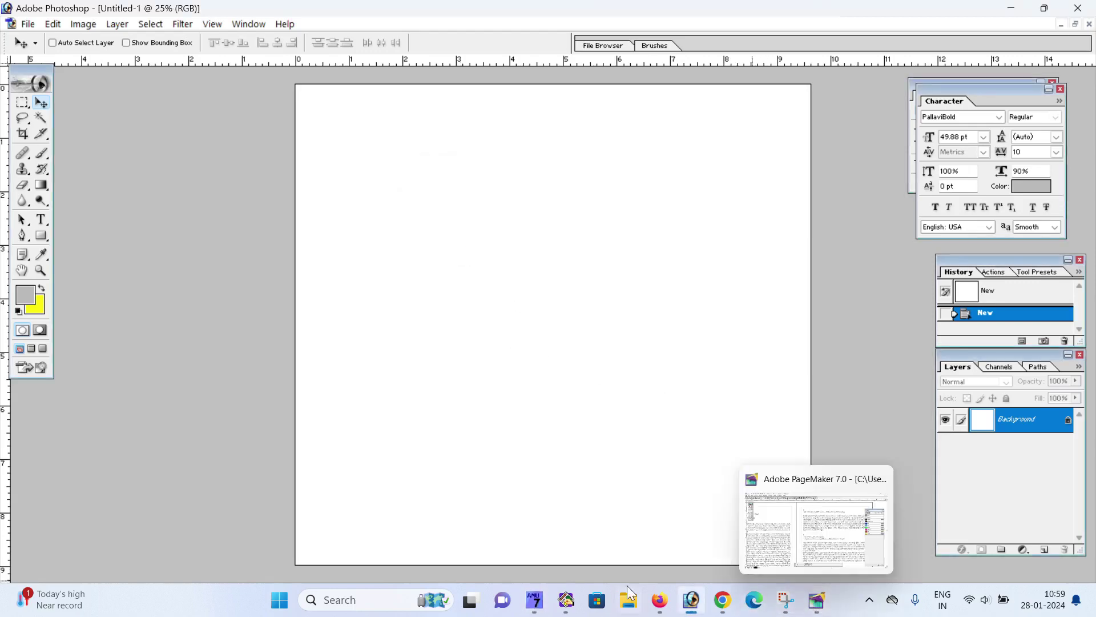
{"action": "left_click", "coordinate": [566, 599]}
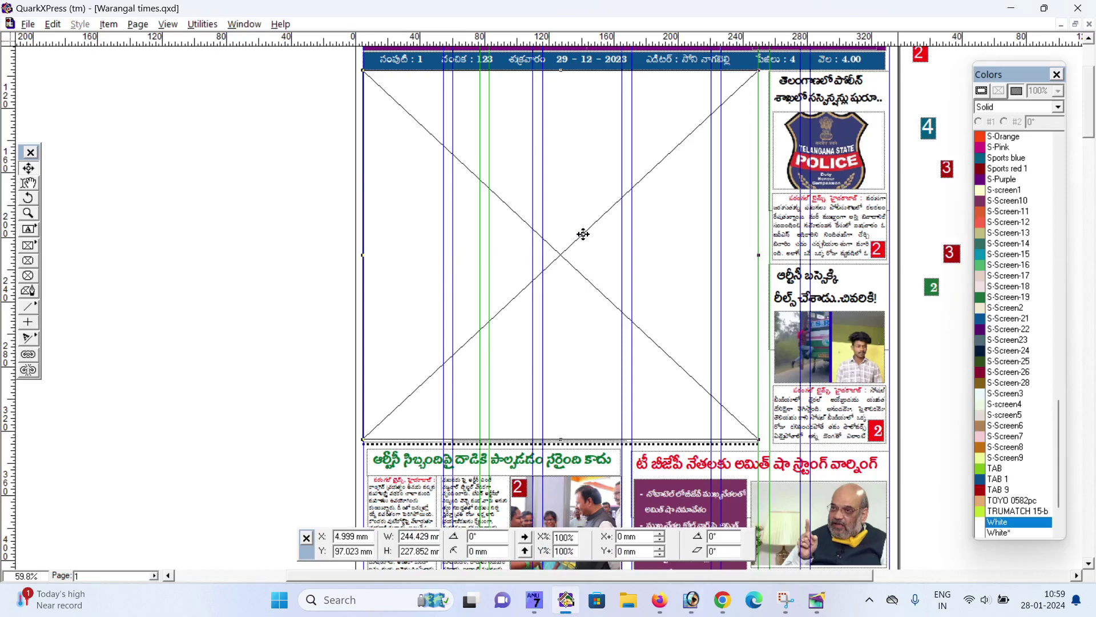
Drag the empty picture box left onto the pasteboard, then bring Photoshop forward
{"action": "left_click_drag", "start_coordinate": [583, 234], "coordinate": [168, 233]}
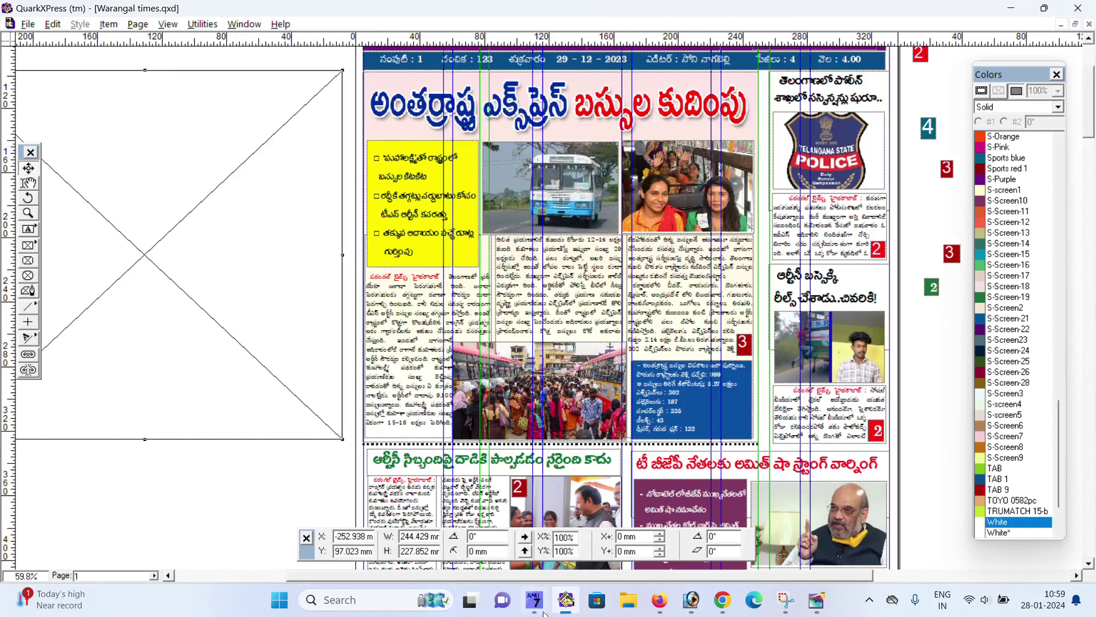
{"action": "left_click", "coordinate": [691, 599]}
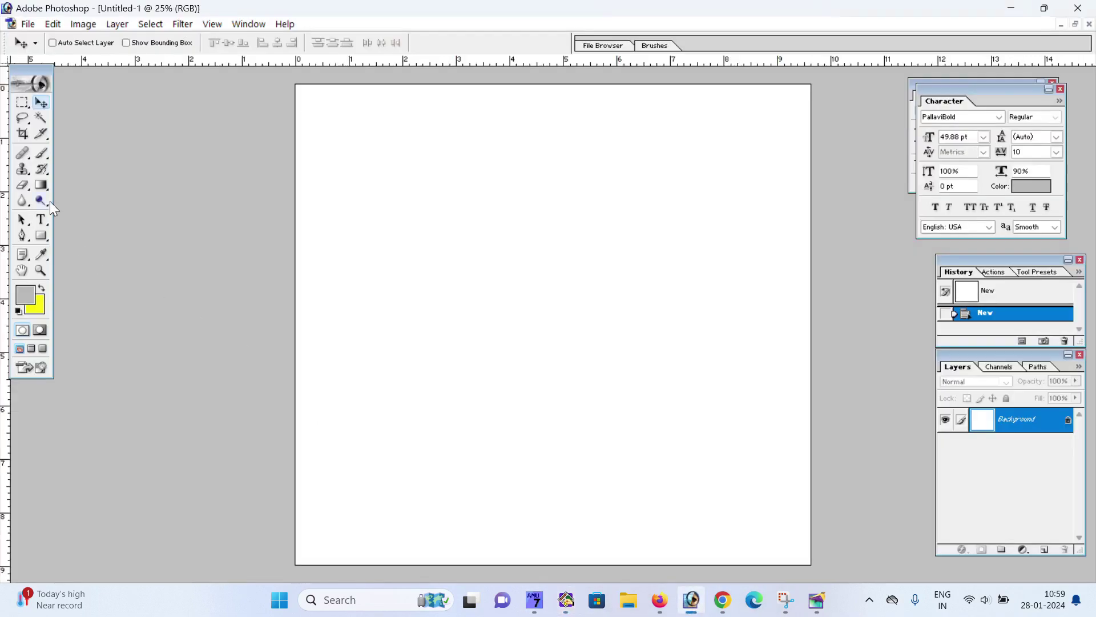
Begin a Telugu text layer at the canvas top-left with the start of 'అంతర్రాష్ట్ర'
{"action": "left_click", "coordinate": [41, 220]}
{"action": "left_click", "coordinate": [419, 220]}
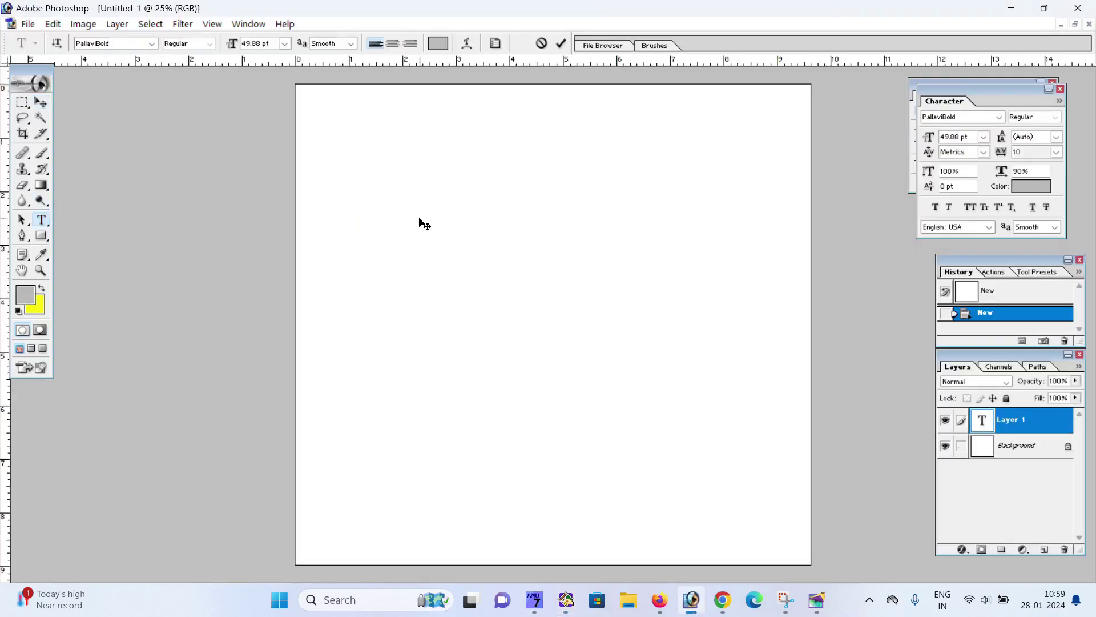
{"action": "type", "text": "co"}
{"action": "left_click", "coordinate": [565, 599]}
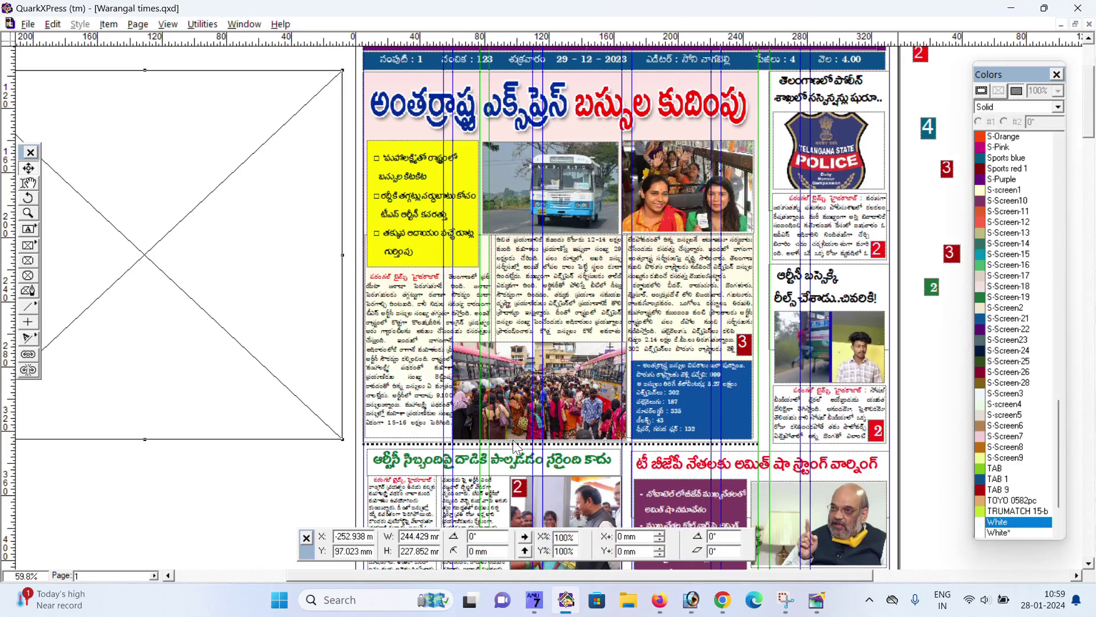
{"action": "left_click", "coordinate": [691, 600]}
{"action": "type", "text": "త్"}
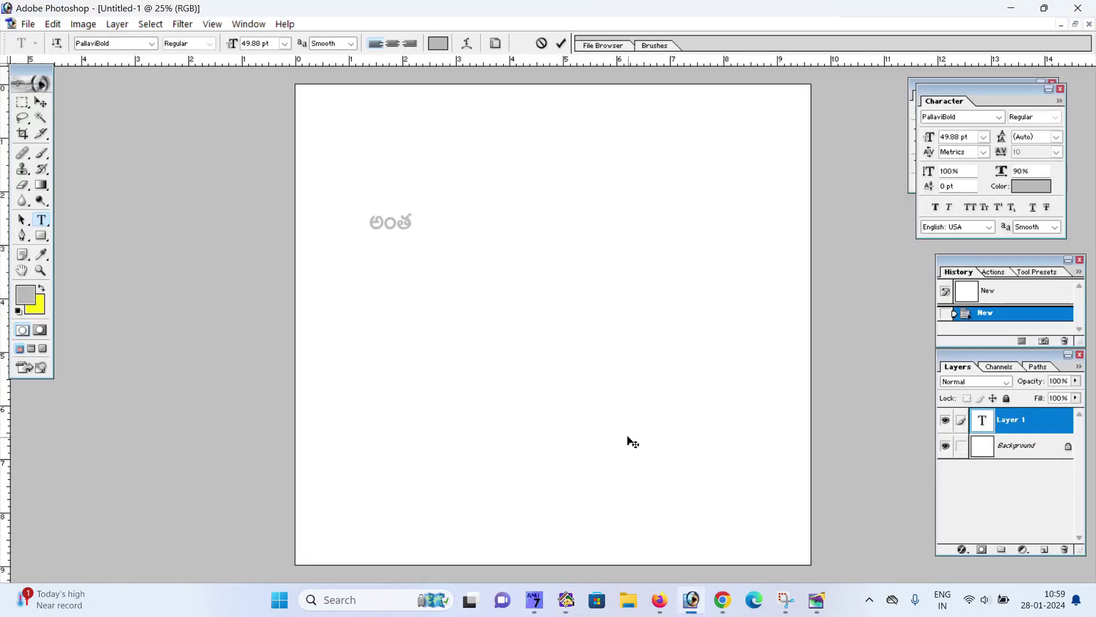
{"action": "type", "text": "ర్జ"}
{"action": "key", "text": "BackSpace"}
{"action": "type", "text": "ర్రా"}
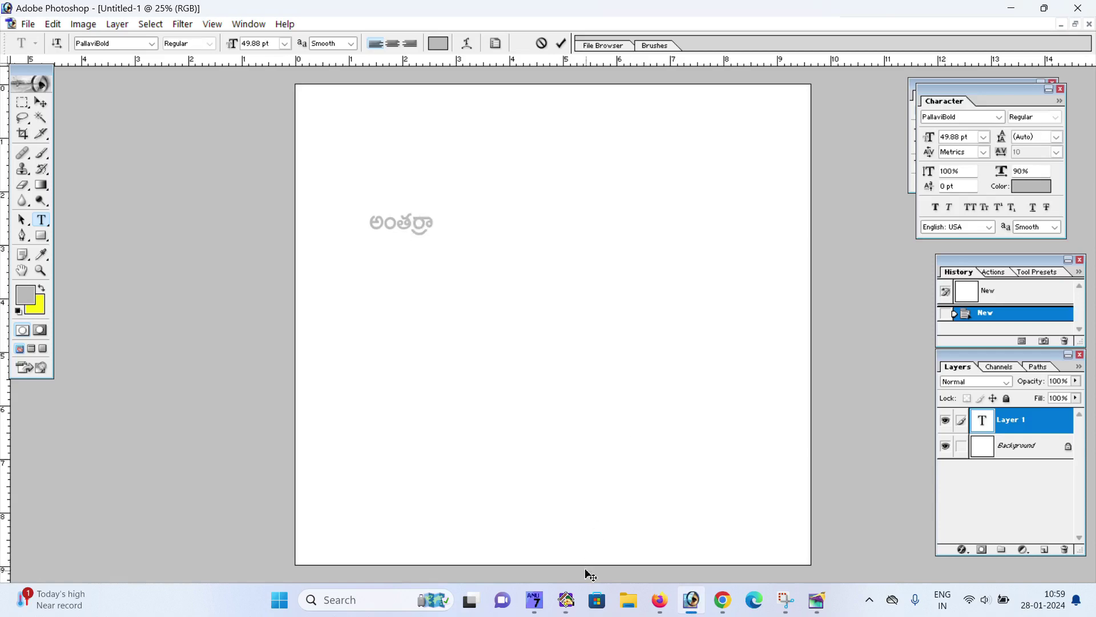
Finish 'అంతర్రాష్ట్ర' and begin 'ఎక్స్‌ప్రెస్', checking against the QuarkXPress headline
{"action": "left_click", "coordinate": [566, 604]}
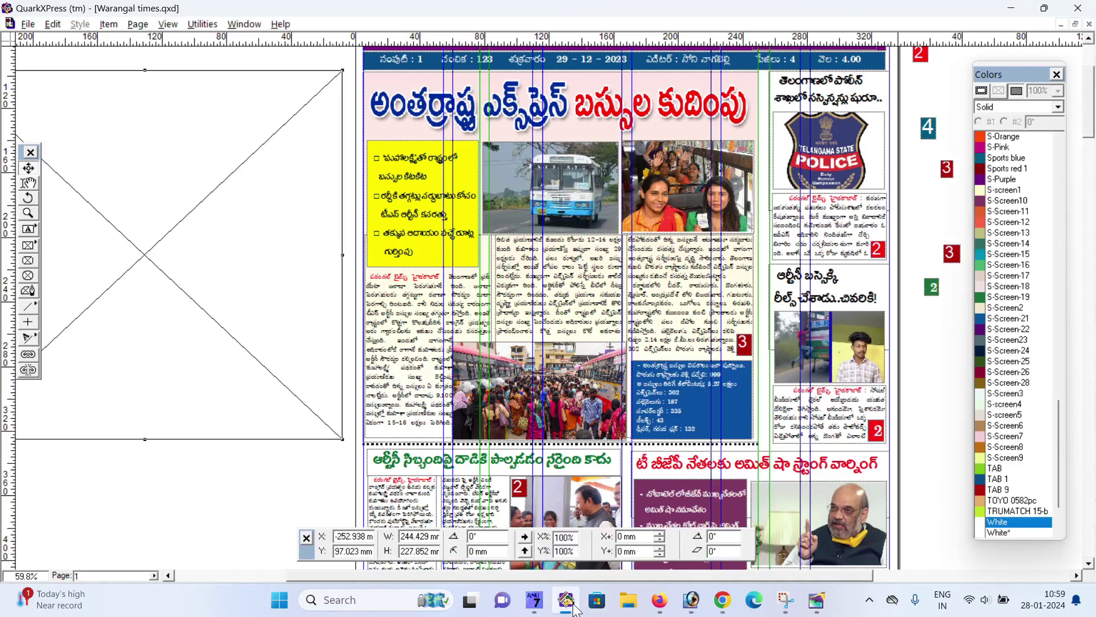
{"action": "left_click", "coordinate": [691, 599]}
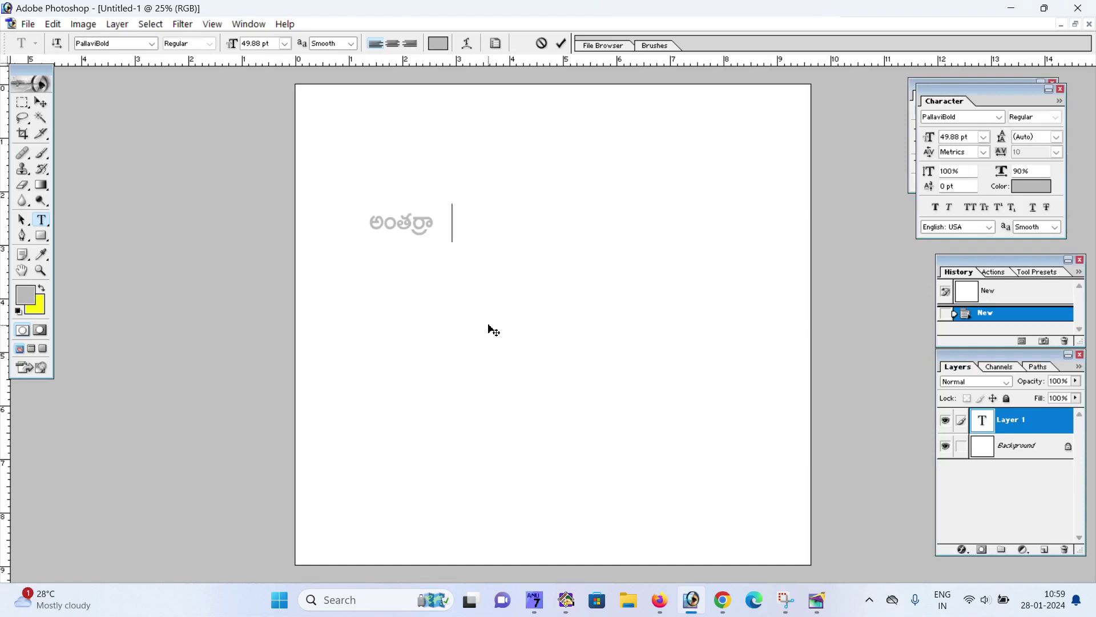
{"action": "type", "text": "uS"}
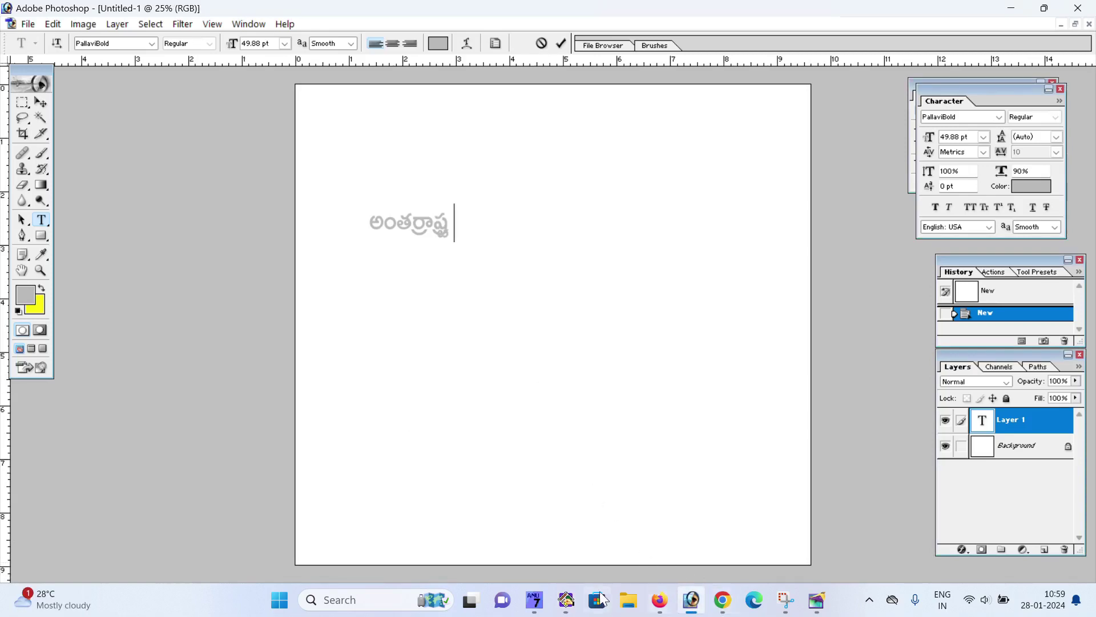
{"action": "left_click", "coordinate": [567, 600]}
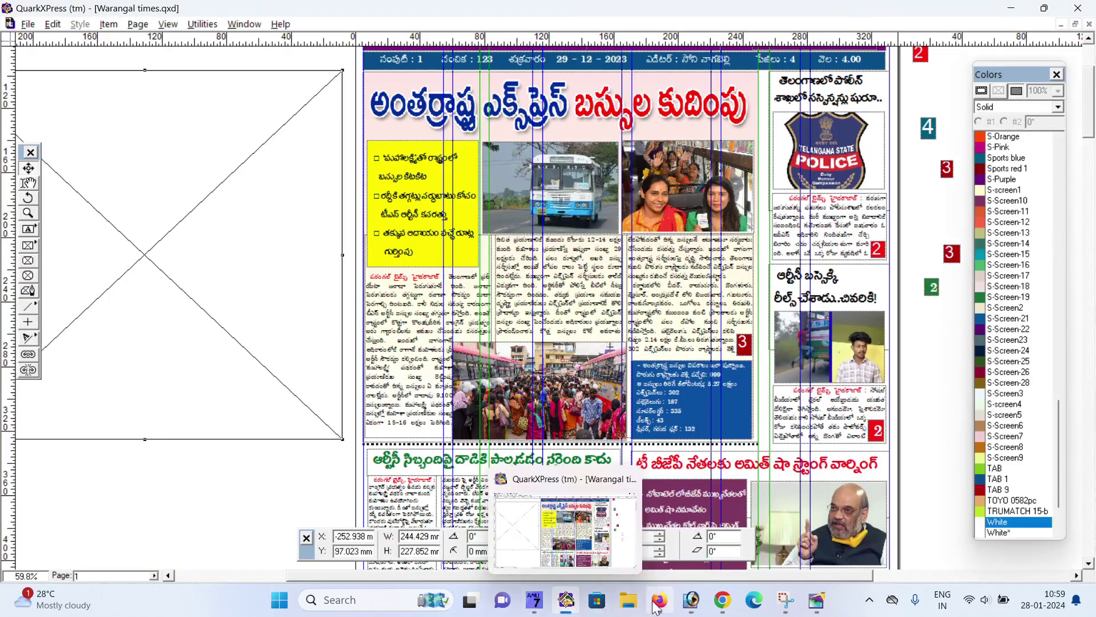
{"action": "left_click", "coordinate": [691, 599]}
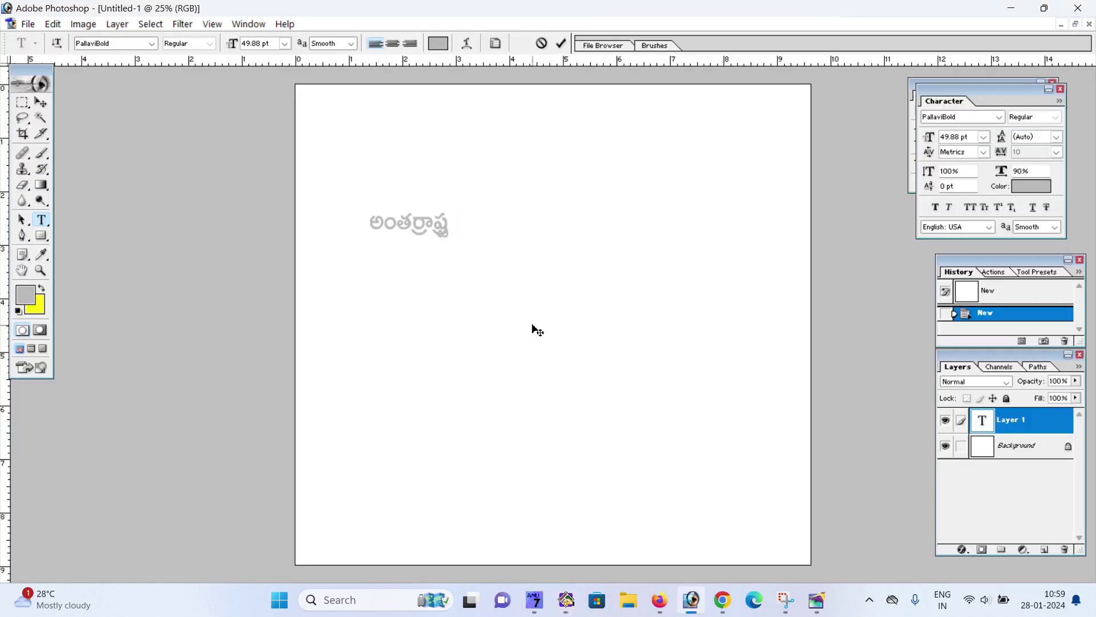
{"action": "type", "text": "ఎ"}
{"action": "type", "text": "క్స"}
{"action": "key", "text": "BackSpace"}
Fix typos and type the rest: 'ఎక్స్‌ప్రెస్ బస్సుల కుదింప'
{"action": "type", "text": "స"}
{"action": "type", "text": "్ప్ర"}
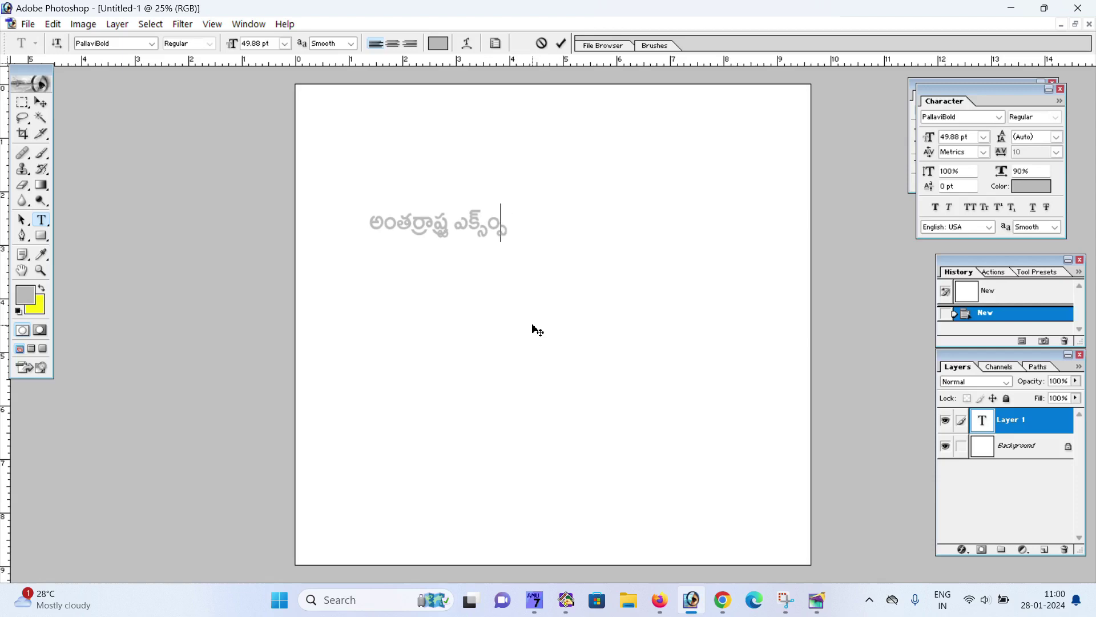
{"action": "key", "text": "BackSpace"}
{"action": "type", "text": "ప"}
{"action": "key", "text": "BackSpace"}
{"action": "key", "text": "BackSpace"}
{"action": "type", "text": "ప"}
{"action": "type", "text": "్ర"}
{"action": "type", "text": "ెస"}
{"action": "type", "text": "్"}
{"action": "type", "text": " బసు"}
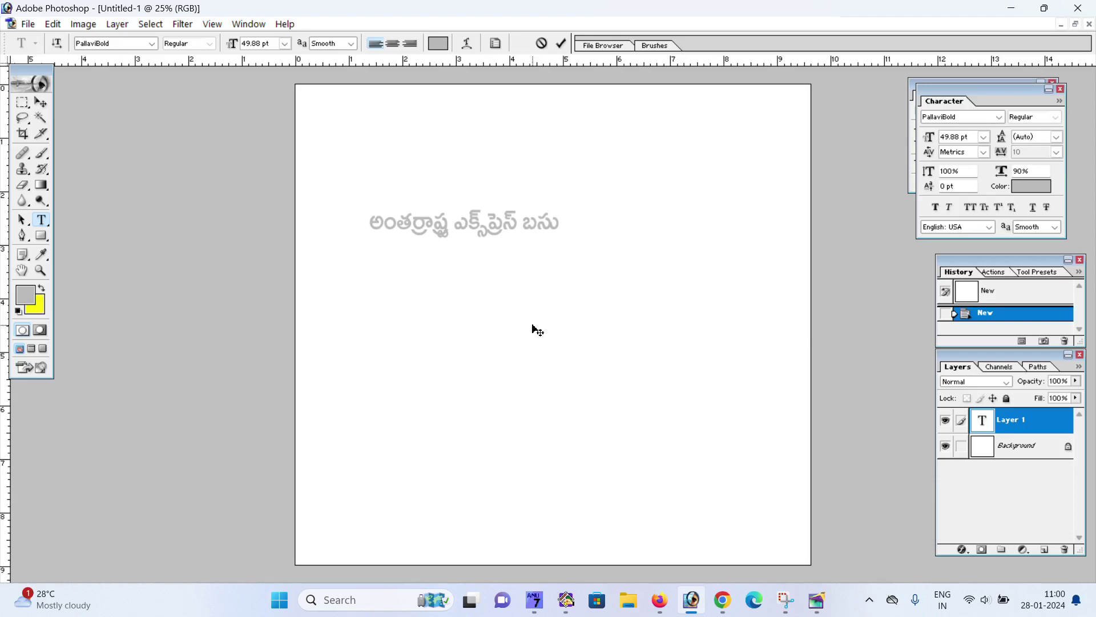
{"action": "type", "text": "్స"}
{"action": "type", "text": "ల"}
{"action": "type", "text": "కు"}
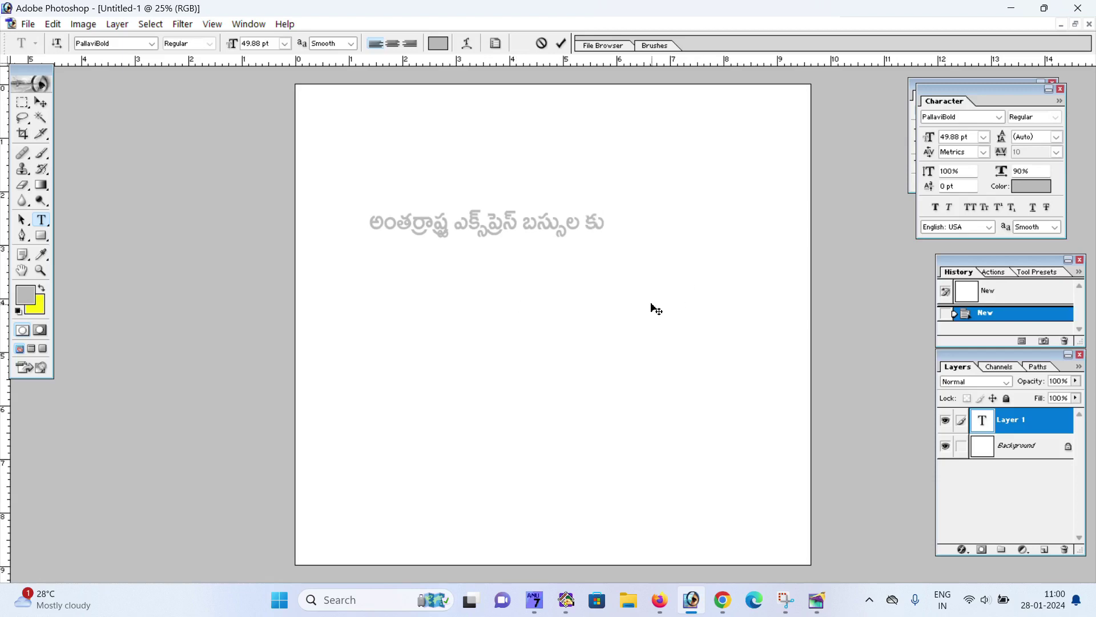
{"action": "type", "text": "దిం"}
{"action": "type", "text": "పు"}
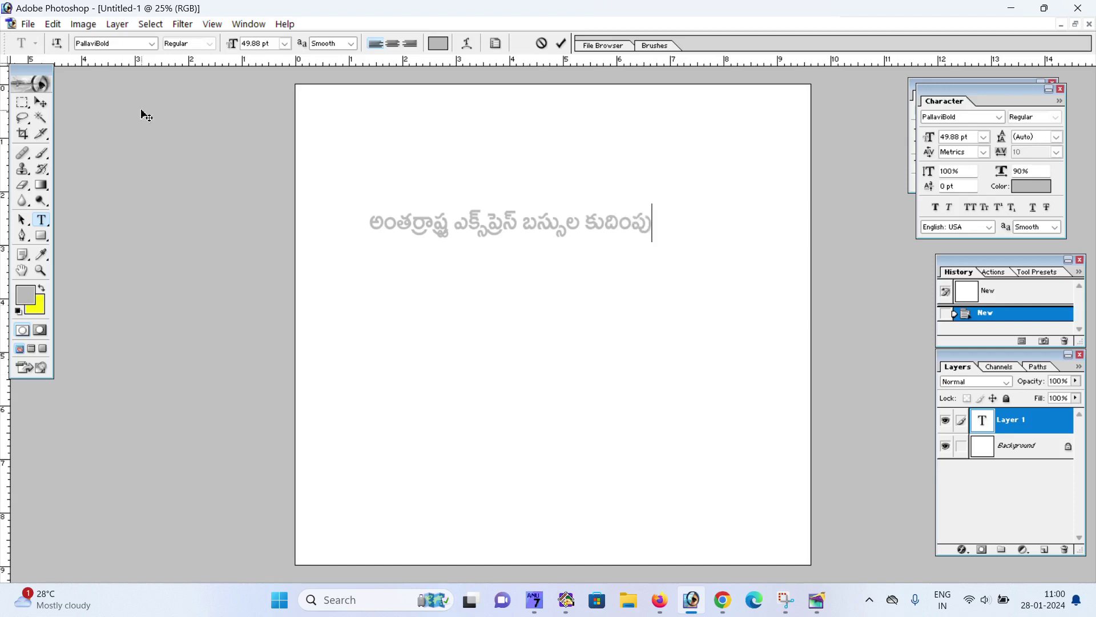
Move the headline to the page top and scale it to about 124.9 pt across the width
{"action": "left_click", "coordinate": [40, 102]}
{"action": "mouse_move", "coordinate": [516, 215]}
{"action": "left_mouse_down"}
{"action": "mouse_move", "coordinate": [472, 181]}
{"action": "mouse_move", "coordinate": [465, 118]}
{"action": "left_mouse_up"}
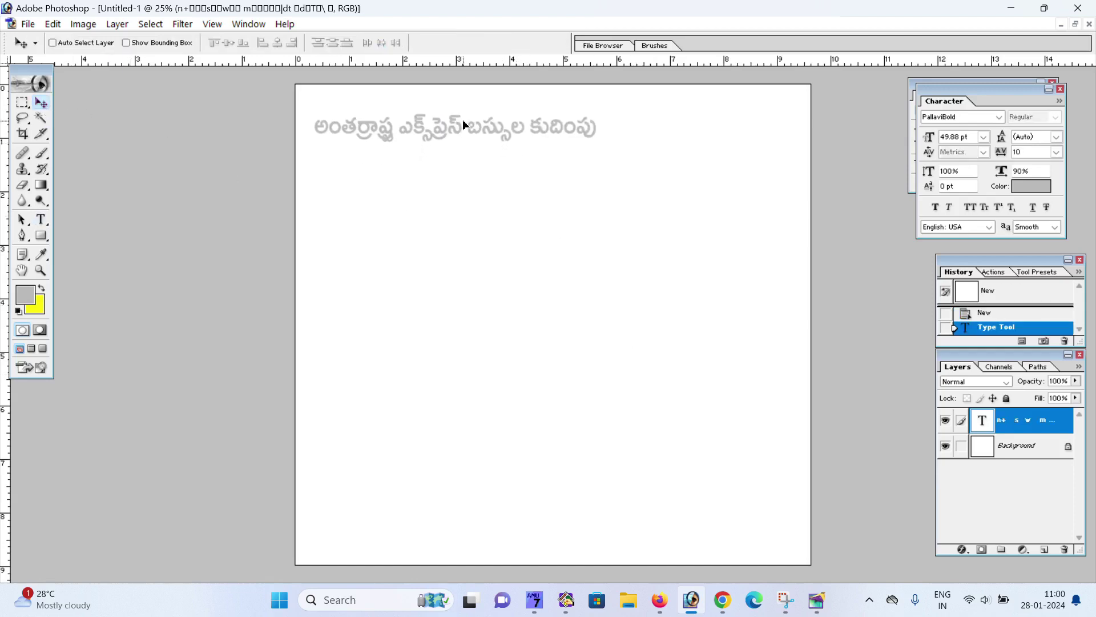
{"action": "key", "text": "ctrl+t"}
{"action": "left_click_drag", "start_coordinate": [597, 131], "coordinate": [783, 160]}
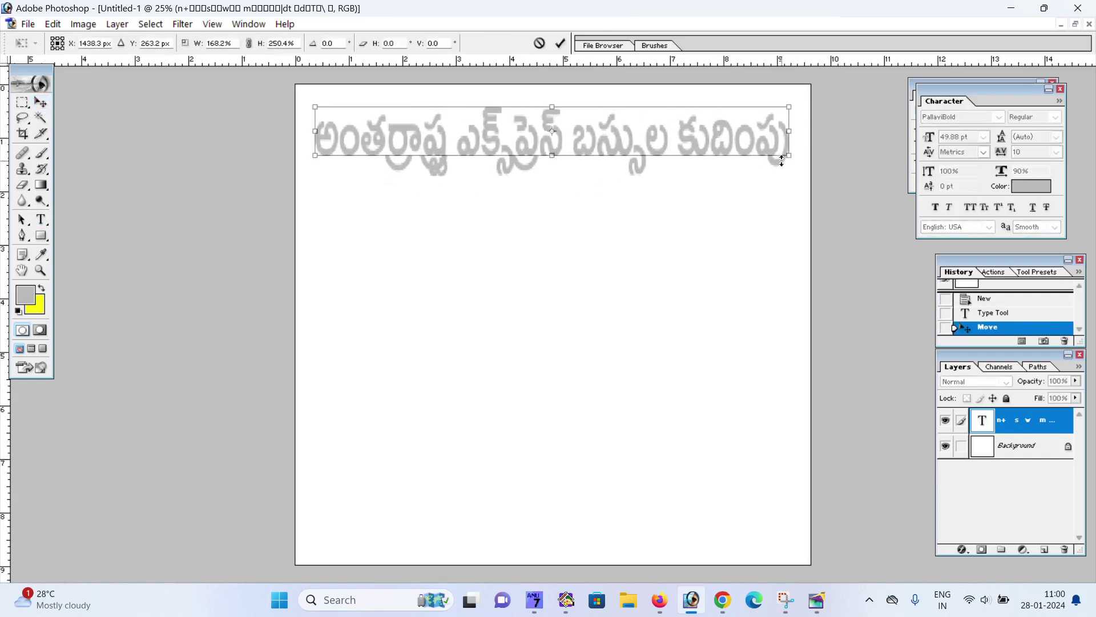
{"action": "key", "text": "Return"}
{"action": "left_click", "coordinate": [607, 135]}
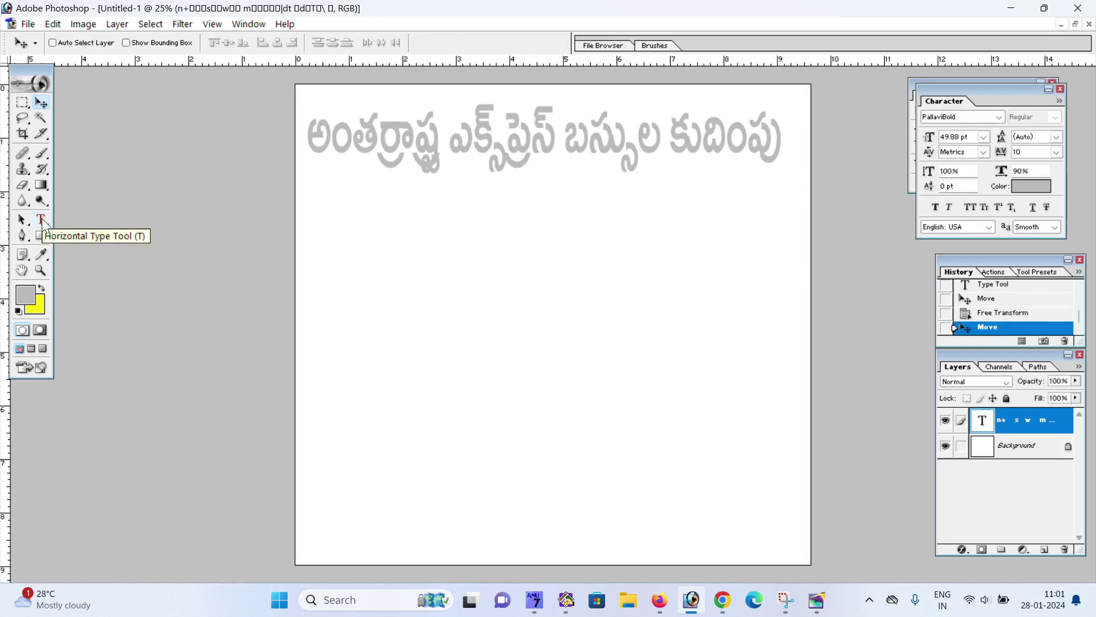
{"action": "left_click", "coordinate": [41, 220]}
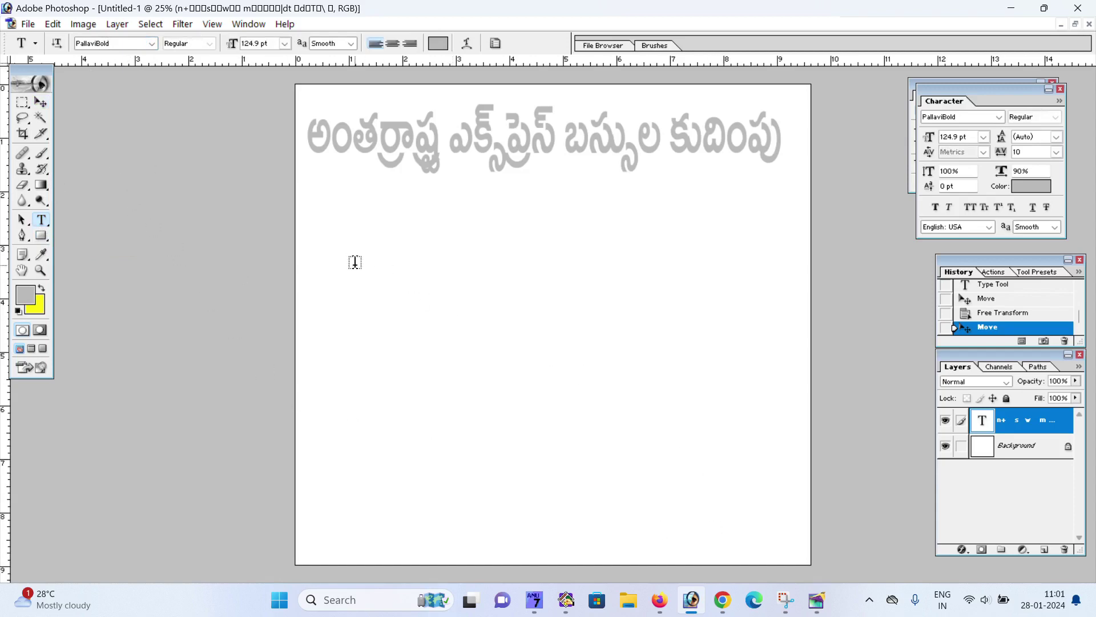
Type and erase a trial text line below the headline
{"action": "left_click", "coordinate": [351, 309]}
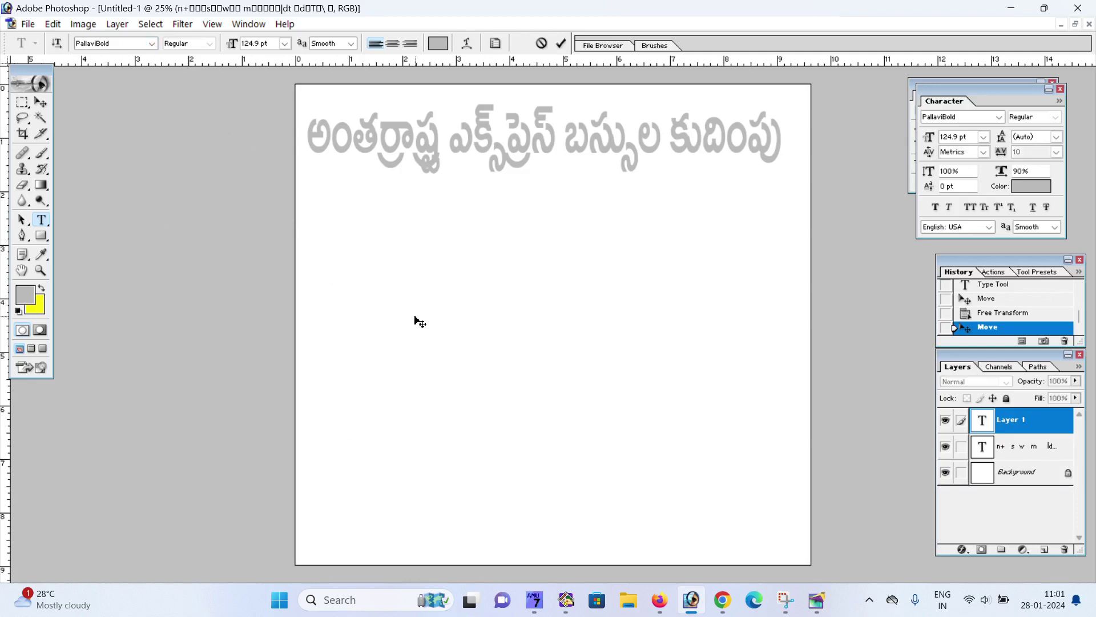
{"action": "type", "text": "ti"}
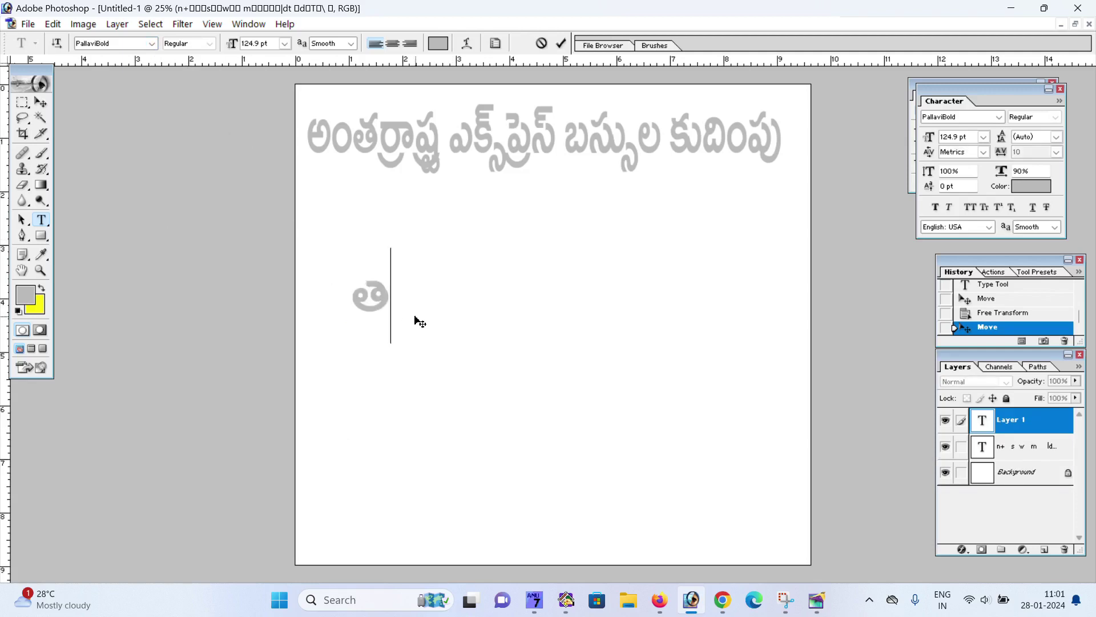
{"action": "type", "text": "ra"}
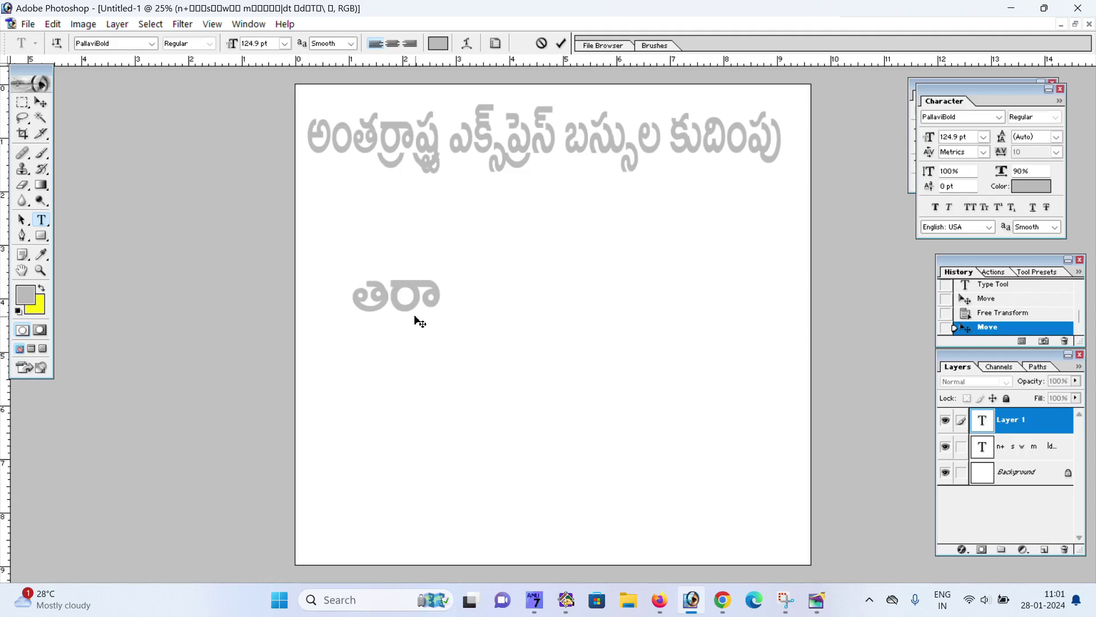
{"action": "type", "text": "p"}
{"action": "key", "text": "BackSpace"}
{"action": "key", "text": "BackSpace"}
{"action": "key", "text": "BackSpace"}
{"action": "key", "text": "BackSpace"}
{"action": "type", "text": "ti"}
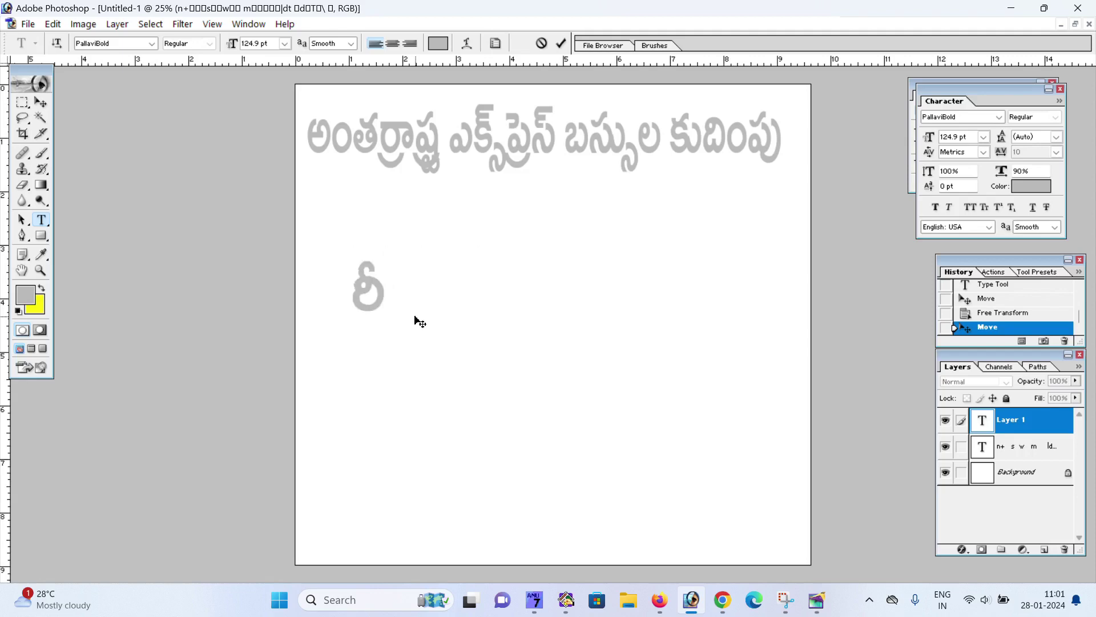
{"action": "key", "text": "BackSpace"}
{"action": "type", "text": "ra"}
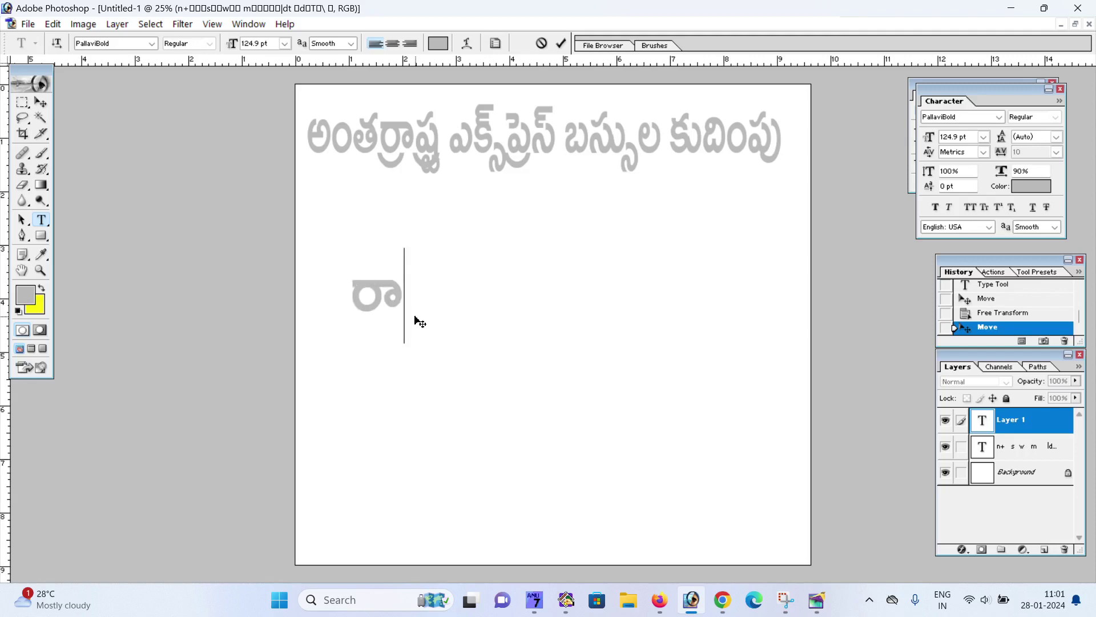
{"action": "type", "text": "ju"}
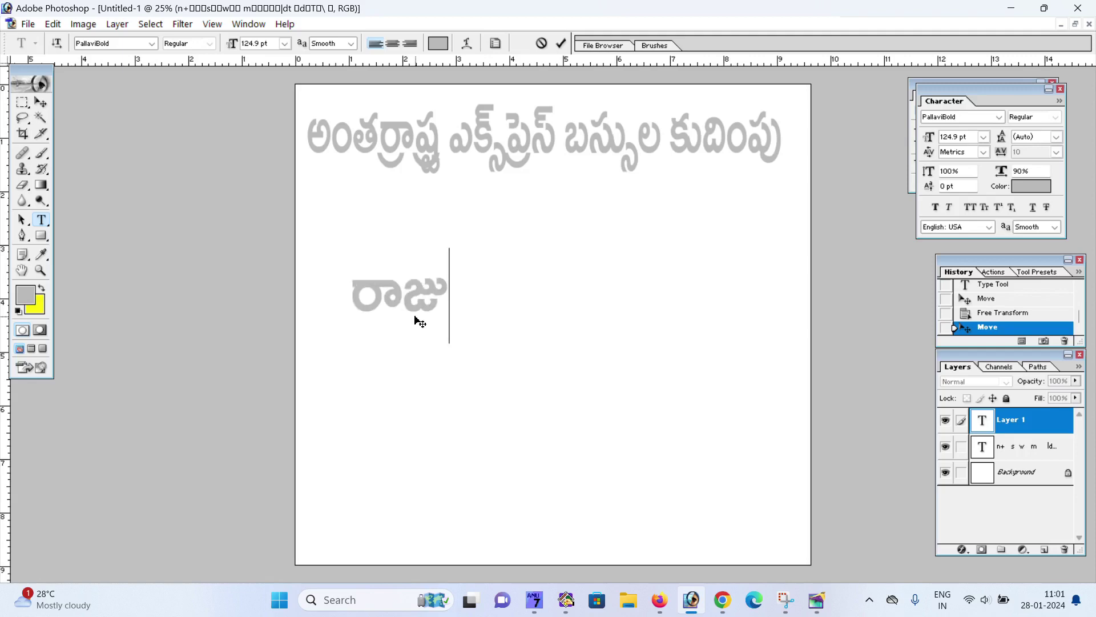
{"action": "key", "text": "BackSpace"}
{"action": "key", "text": "BackSpace"}
{"action": "key", "text": "BackSpace"}
{"action": "key", "text": "BackSpace"}
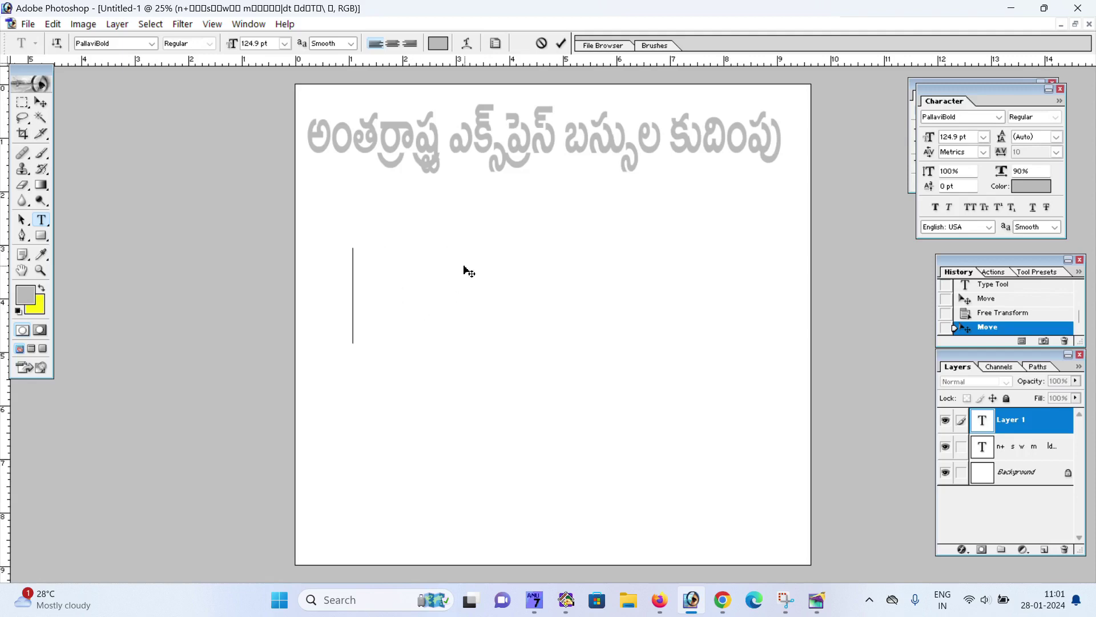
{"action": "left_click", "coordinate": [41, 102]}
{"action": "left_click_drag", "start_coordinate": [481, 133], "coordinate": [480, 111]}
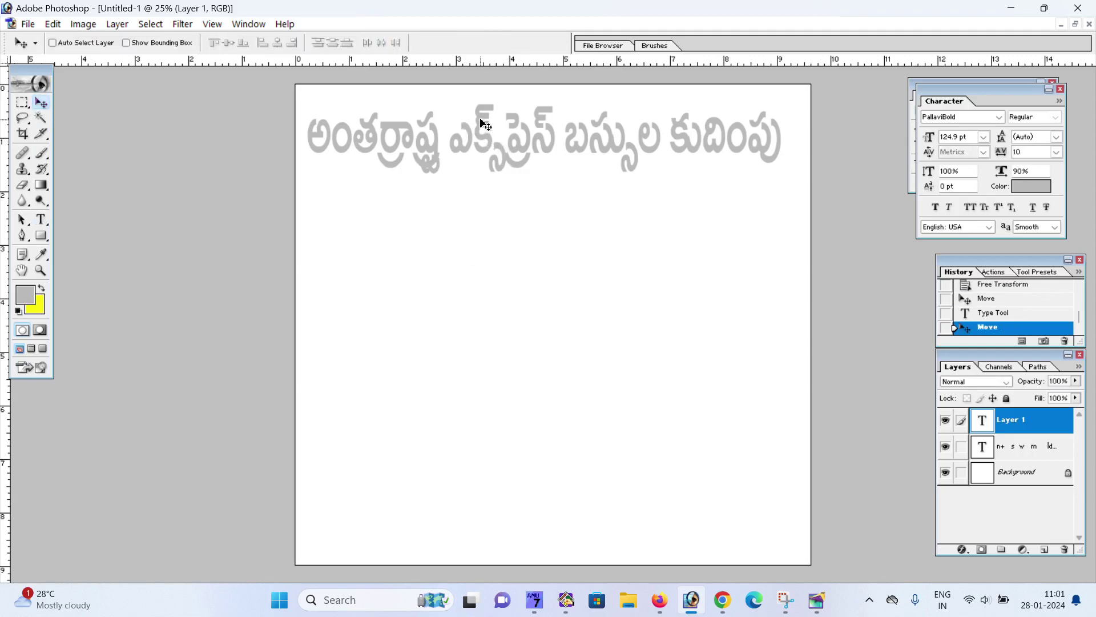
Select the headline layer and free-transform it to 101.7% width and 95.6% height
{"action": "right_click", "coordinate": [488, 152]}
{"action": "left_click", "coordinate": [537, 160]}
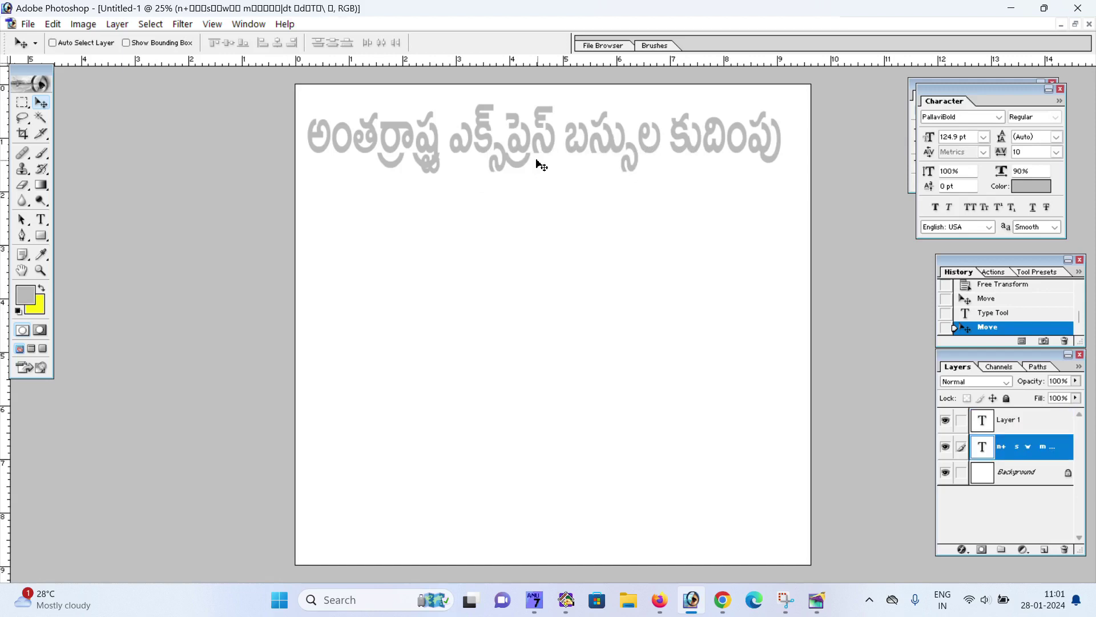
{"action": "key", "text": "ctrl+t"}
{"action": "mouse_move", "coordinate": [544, 156]}
{"action": "left_mouse_down"}
{"action": "mouse_move", "coordinate": [551, 164]}
{"action": "mouse_move", "coordinate": [557, 131]}
{"action": "left_mouse_up"}
{"action": "left_click_drag", "start_coordinate": [779, 148], "coordinate": [796, 151]}
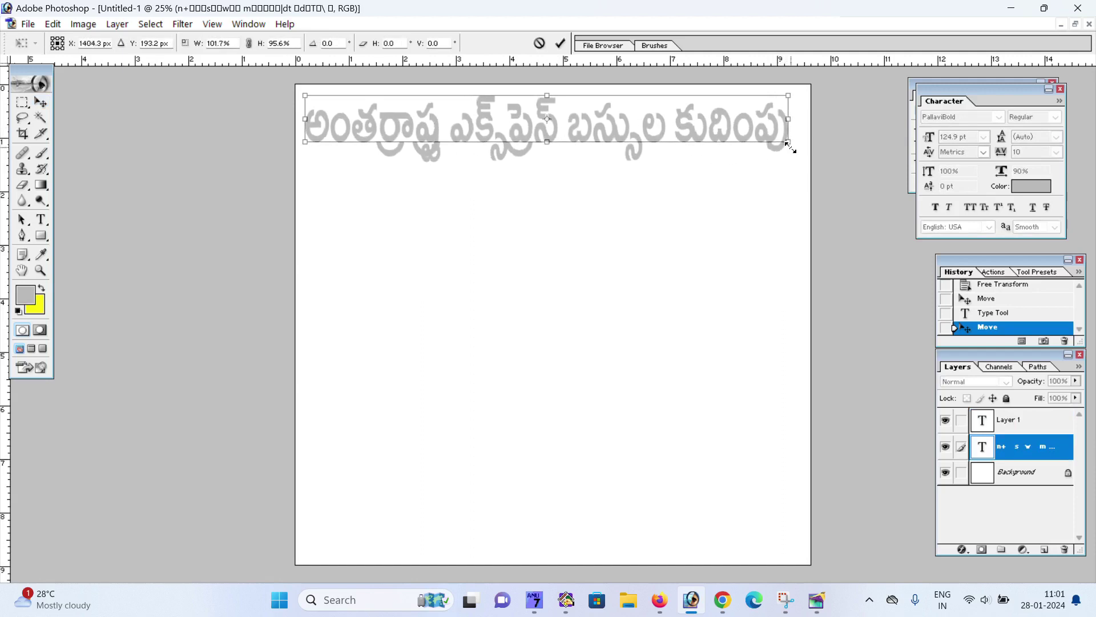
{"action": "key", "text": "Return"}
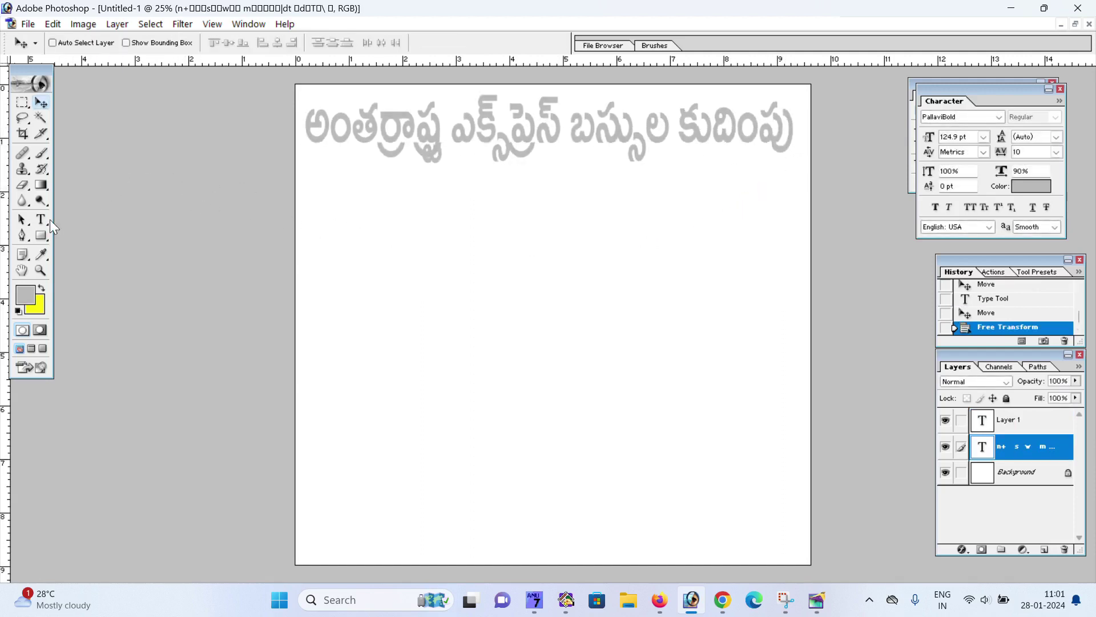
Colour the first two headline words 'అంతర్రాష్ట్ర ఎక్స్‌ప్రెస్' blue
{"action": "left_click", "coordinate": [41, 219]}
{"action": "left_click_drag", "start_coordinate": [573, 126], "coordinate": [304, 129]}
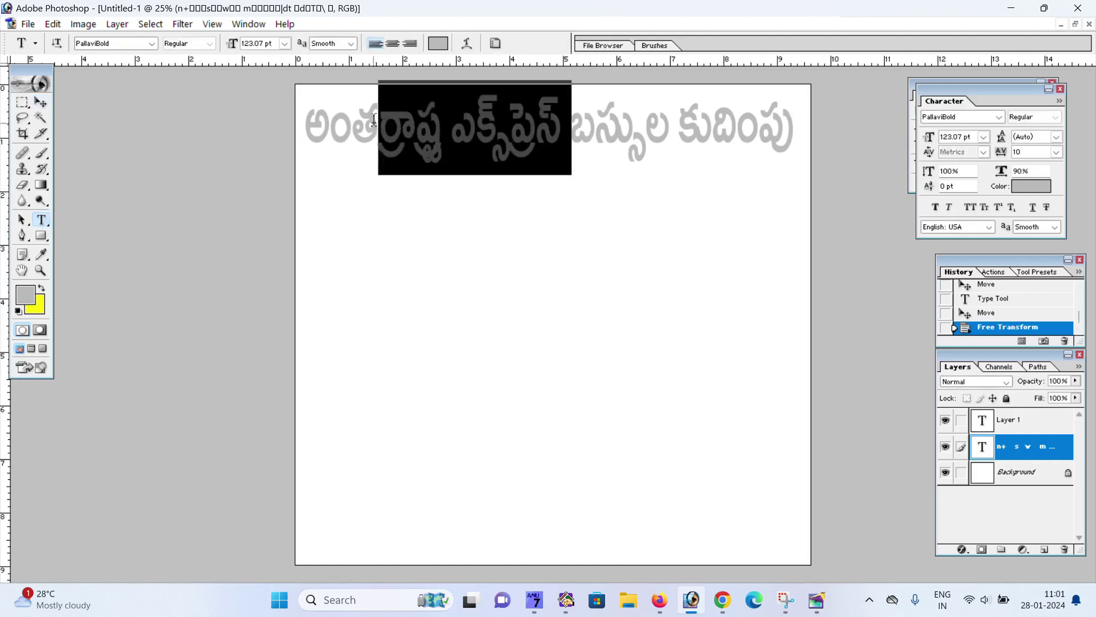
{"action": "left_click", "coordinate": [1036, 187]}
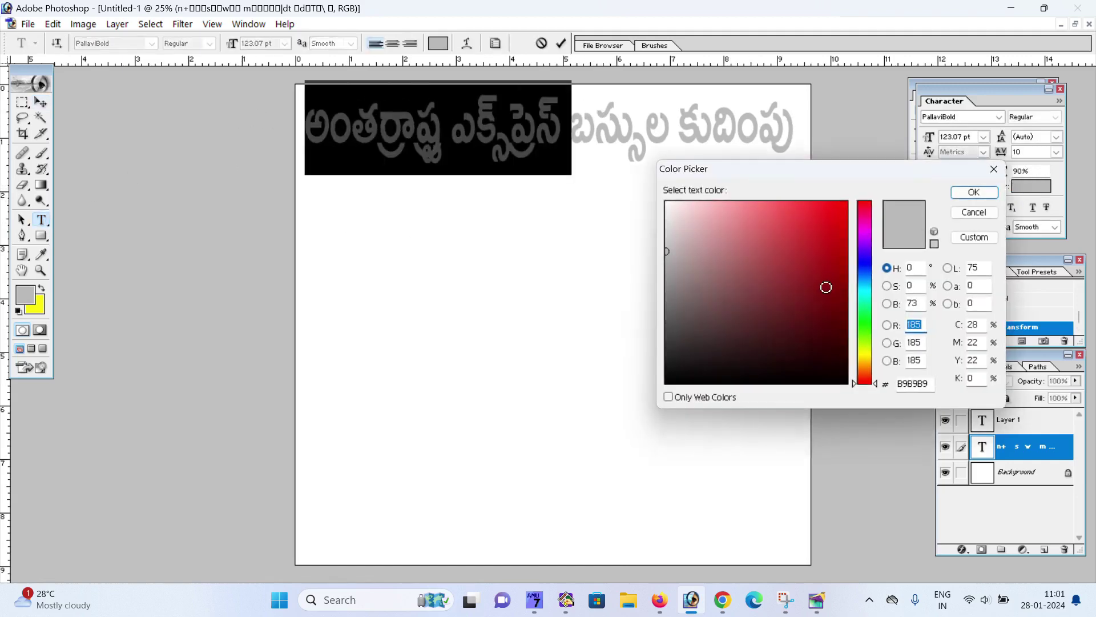
{"action": "left_click", "coordinate": [863, 268]}
{"action": "left_click", "coordinate": [823, 279]}
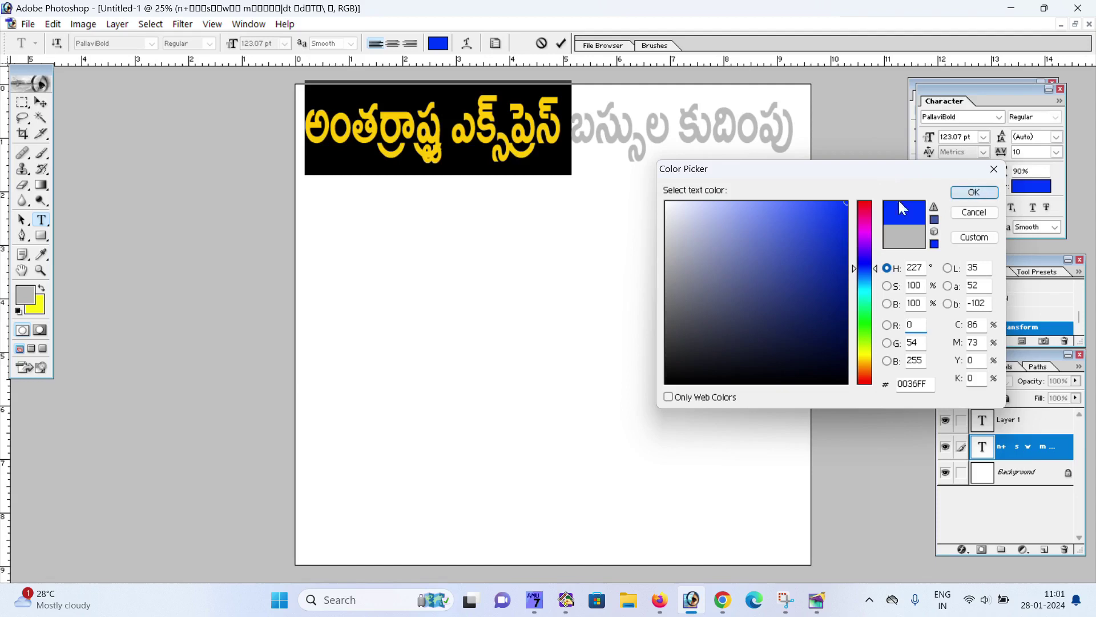
{"action": "left_click", "coordinate": [974, 192]}
Colour the last two words 'బస్సుల కుదింపు' red and commit the edit
{"action": "left_click_drag", "start_coordinate": [572, 125], "coordinate": [794, 128]}
{"action": "left_click", "coordinate": [1028, 186]}
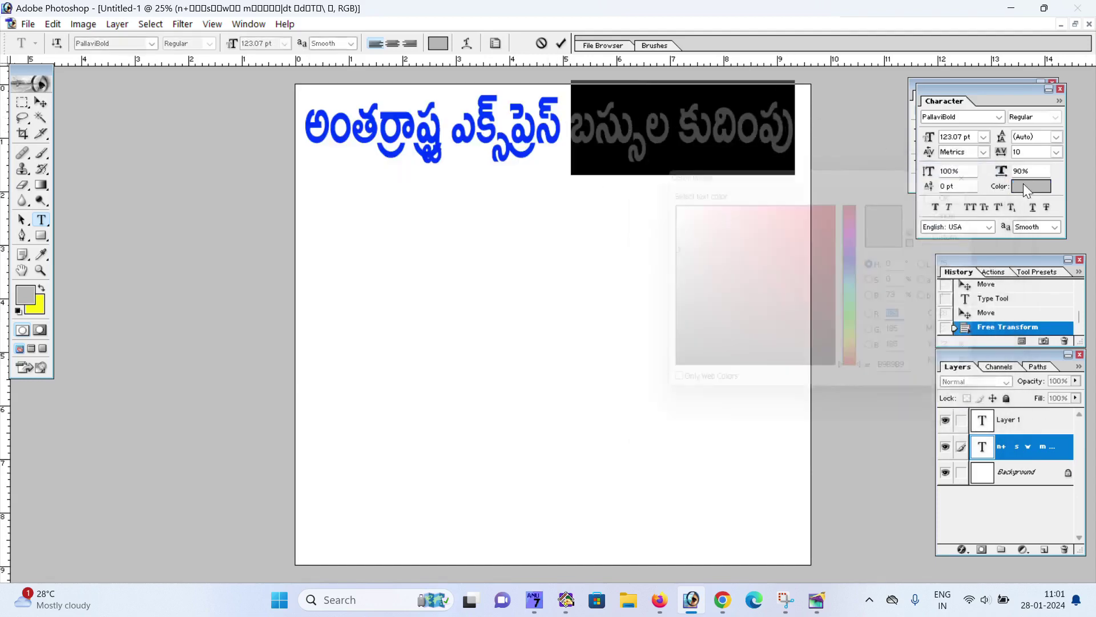
{"action": "left_click", "coordinate": [862, 206]}
{"action": "left_click", "coordinate": [959, 192]}
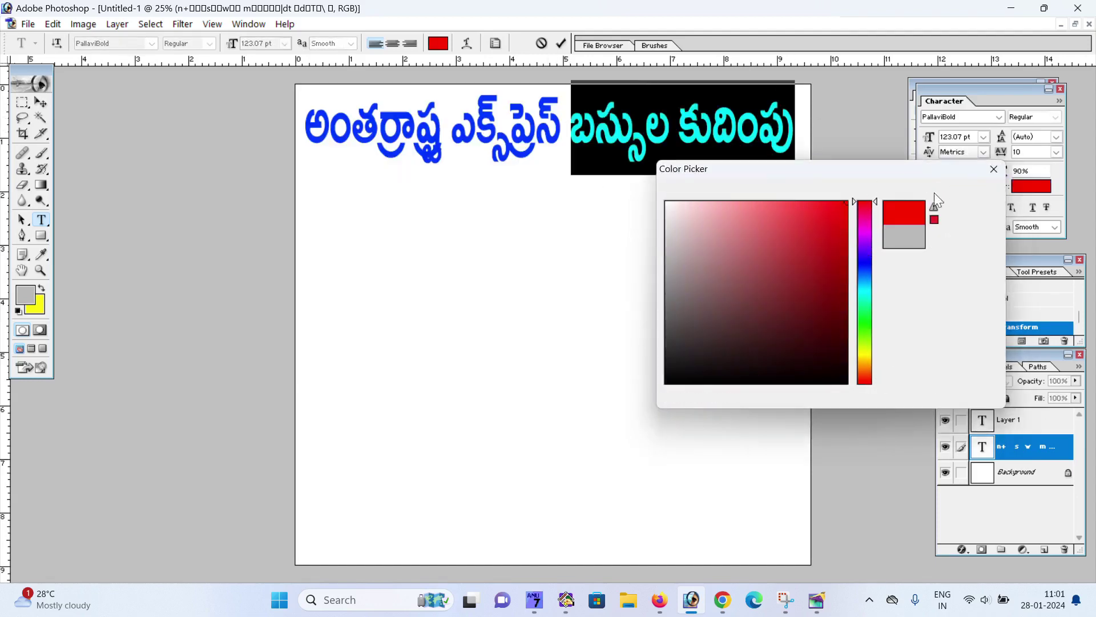
{"action": "left_click", "coordinate": [41, 103]}
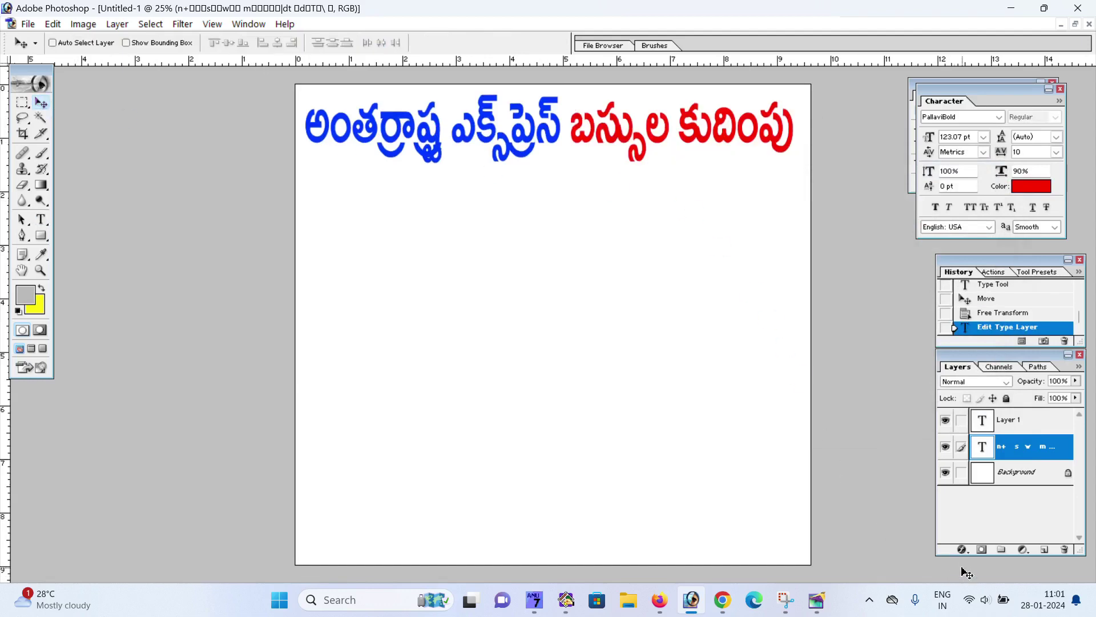
Add a white Stroke outline of size 12 to the headline layer
{"action": "left_click", "coordinate": [962, 550]}
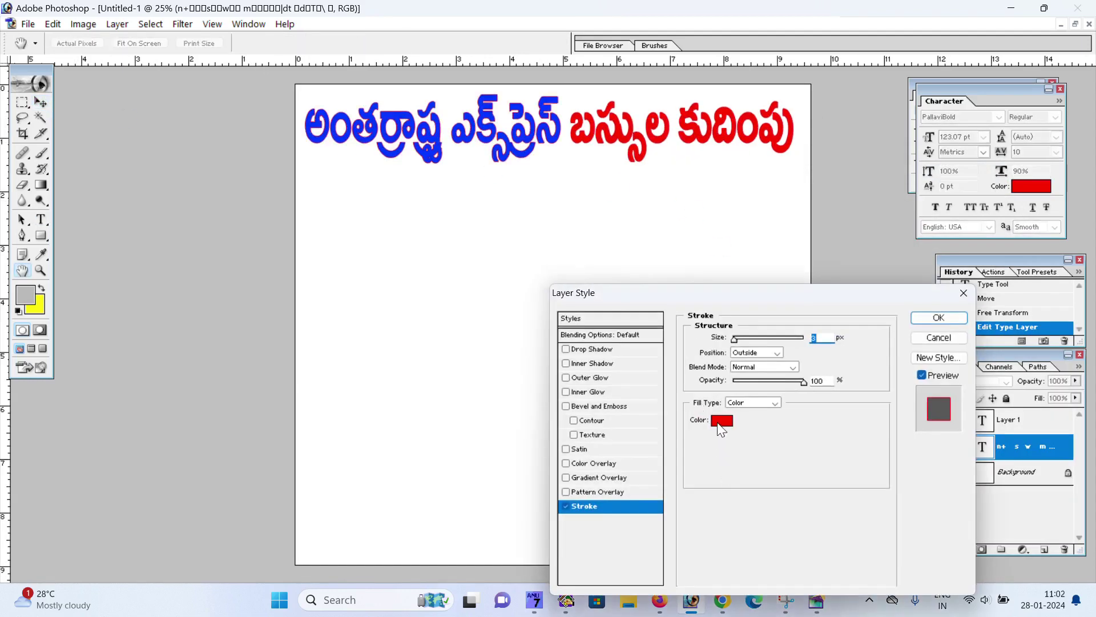
{"action": "left_click", "coordinate": [722, 421]}
{"action": "left_click", "coordinate": [633, 171]}
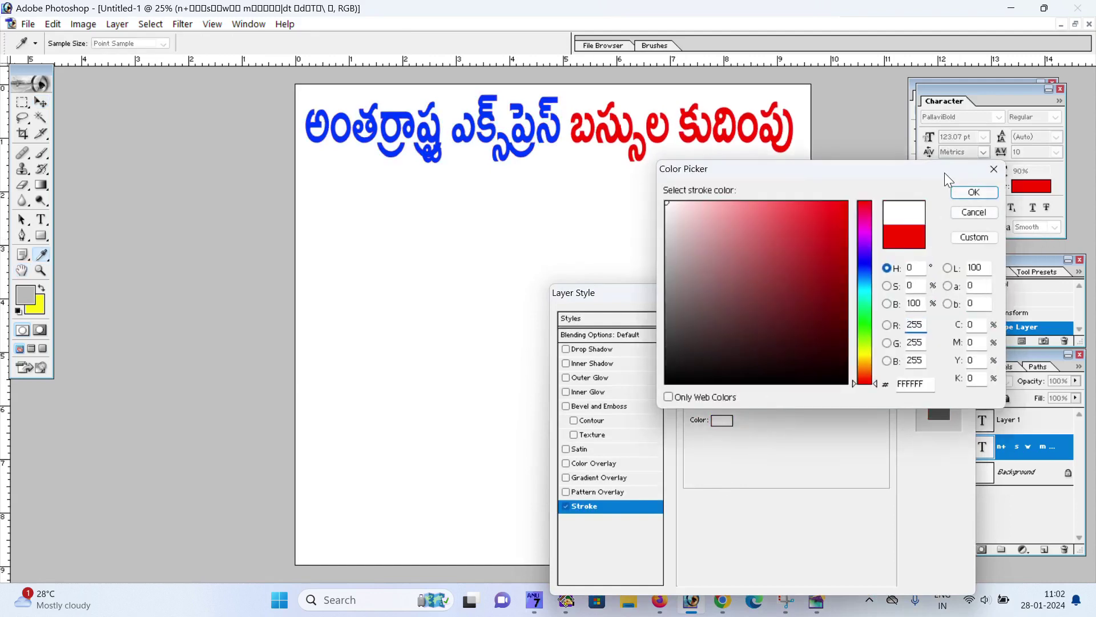
{"action": "left_click", "coordinate": [971, 193]}
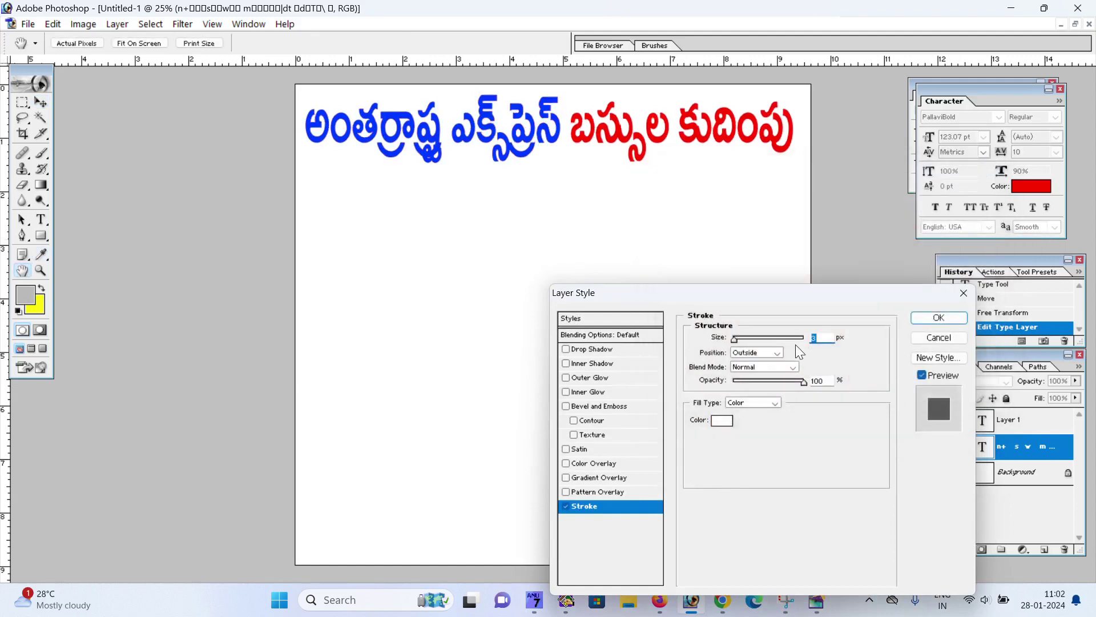
{"action": "type", "text": "12"}
Add a 44% opacity Drop Shadow with greater distance and apply the effects
{"action": "left_click", "coordinate": [592, 349]}
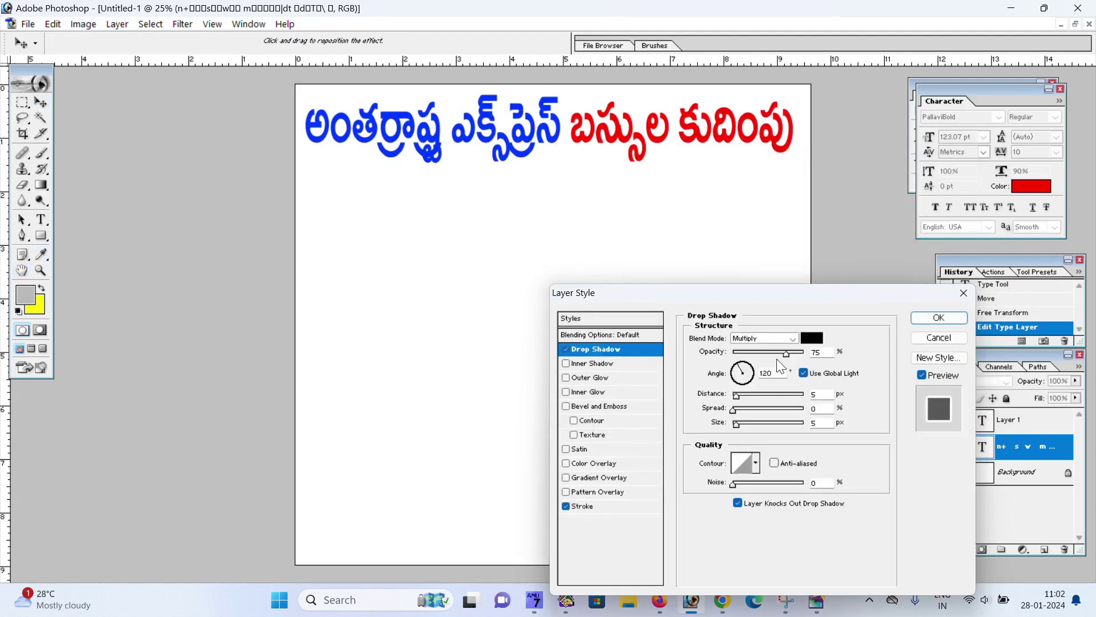
{"action": "left_click_drag", "start_coordinate": [828, 352], "coordinate": [803, 352]}
{"action": "type", "text": "44"}
{"action": "left_click_drag", "start_coordinate": [744, 395], "coordinate": [746, 425]}
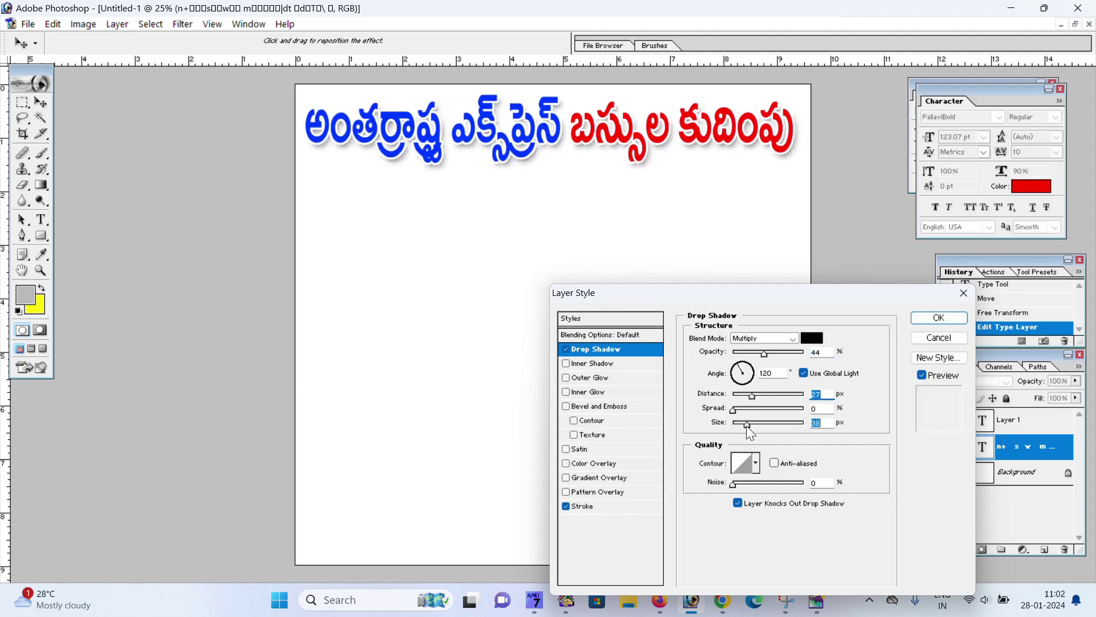
{"action": "left_click", "coordinate": [931, 320]}
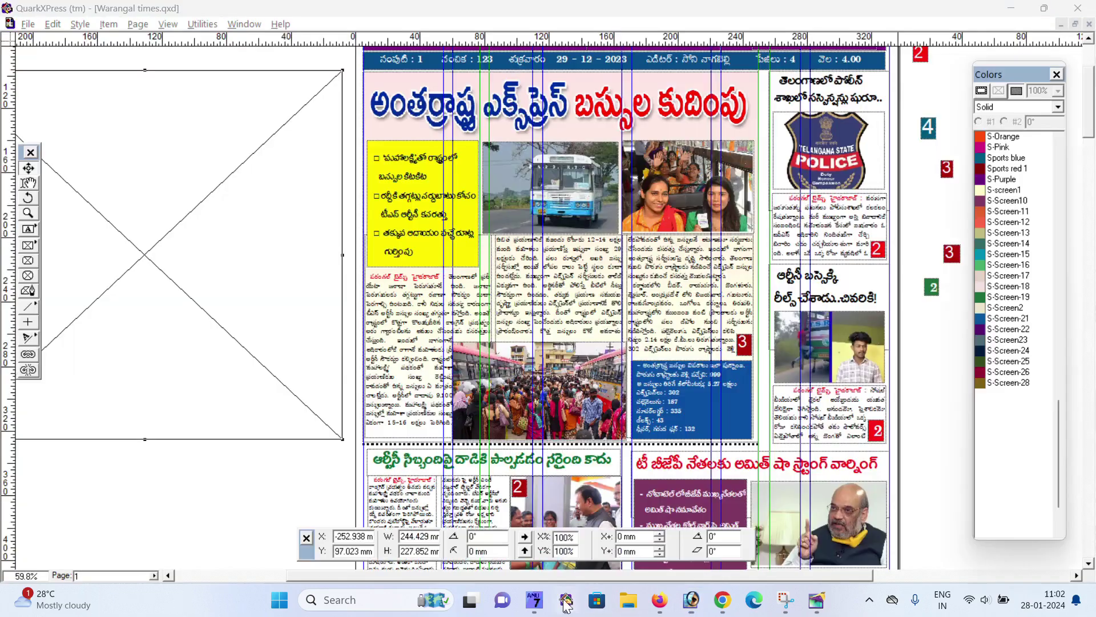
{"action": "left_click", "coordinate": [566, 600]}
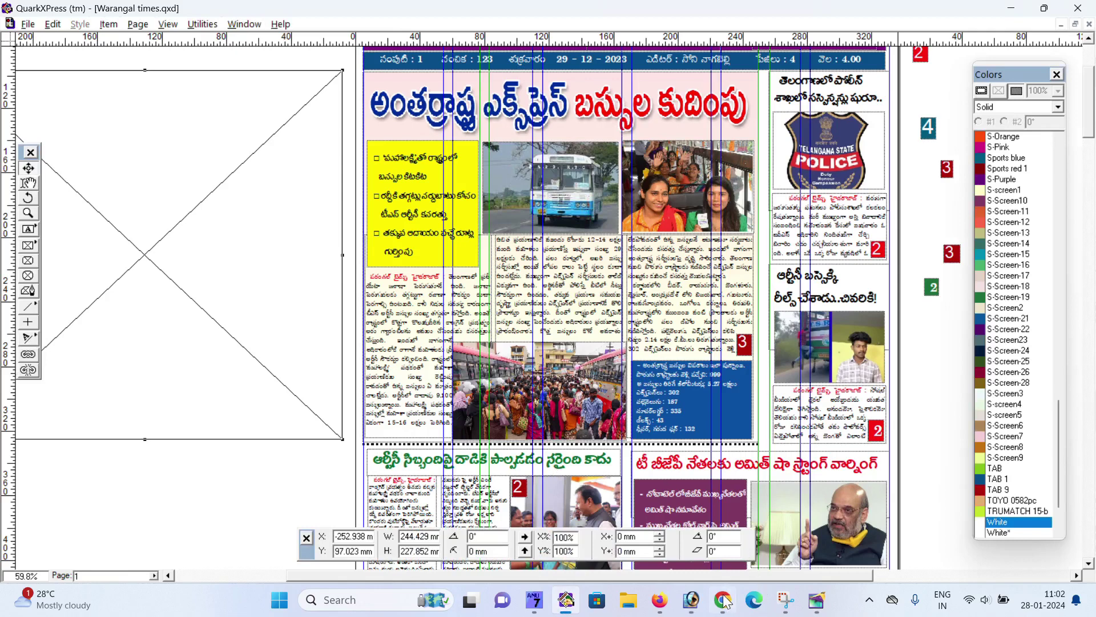
{"action": "left_click", "coordinate": [693, 601]}
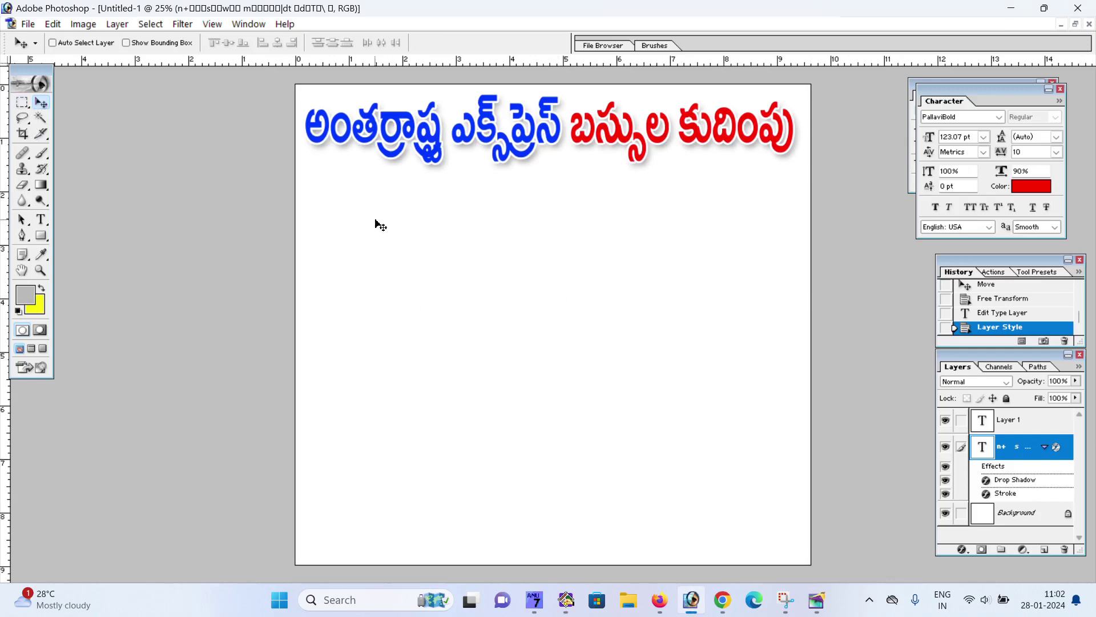
Select the Background layer, select all, and paste into a new Layer 2 above it
{"action": "right_click", "coordinate": [457, 281]}
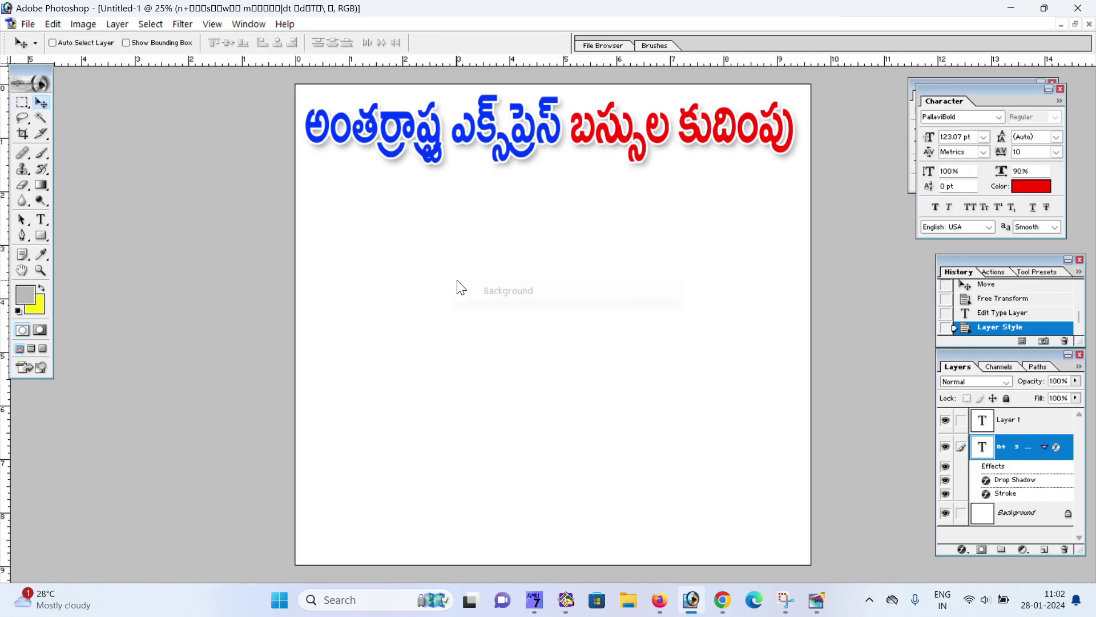
{"action": "left_click", "coordinate": [506, 291]}
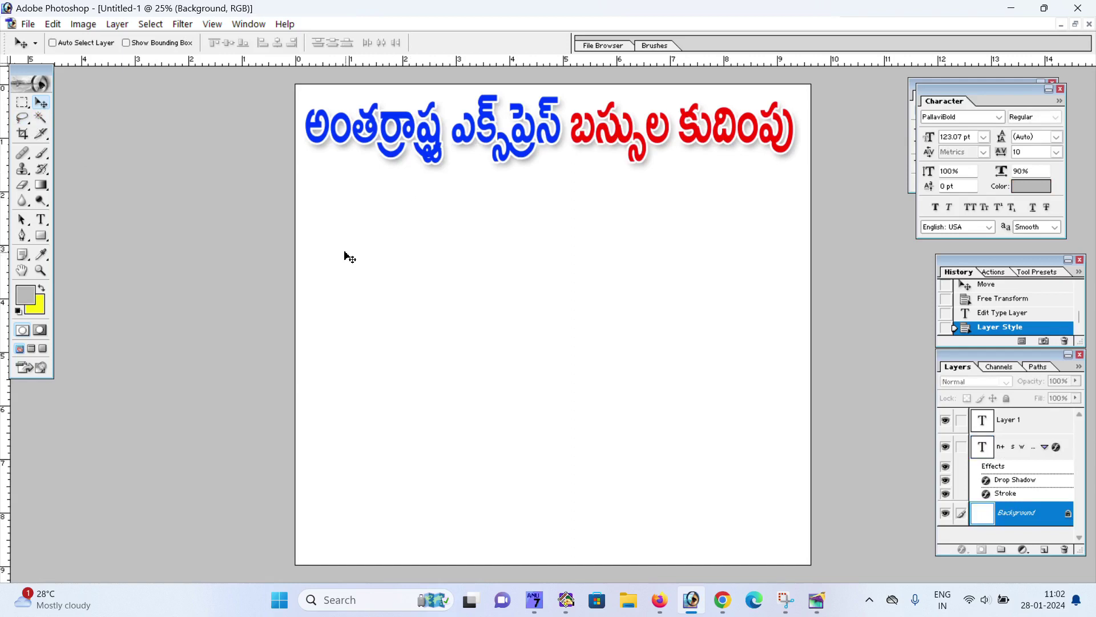
{"action": "key", "text": "ctrl+a"}
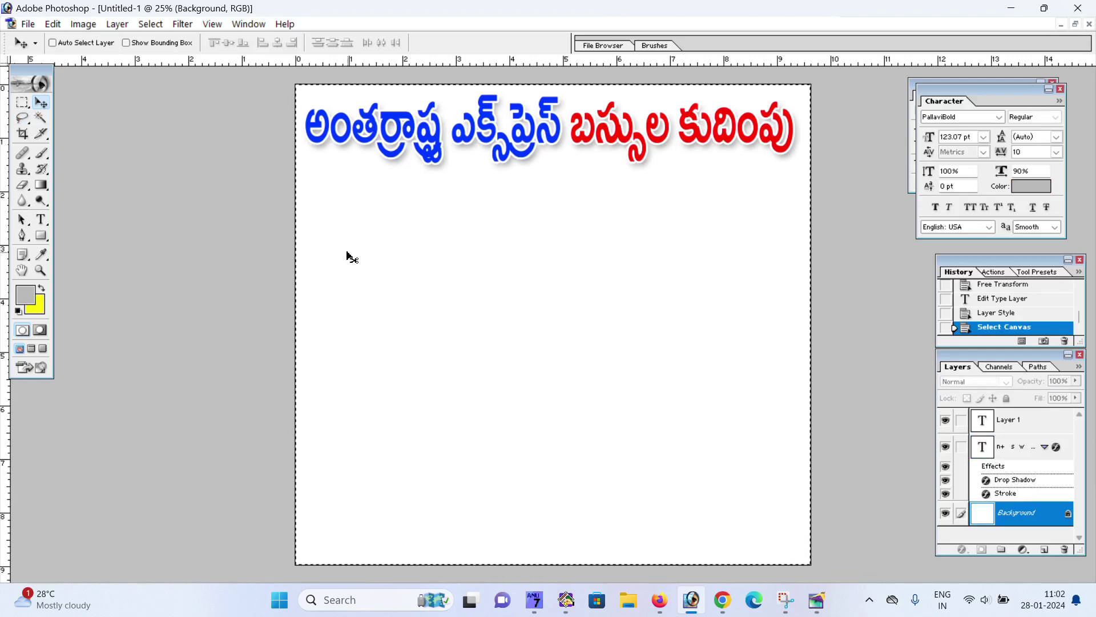
{"action": "key", "text": "ctrl+v"}
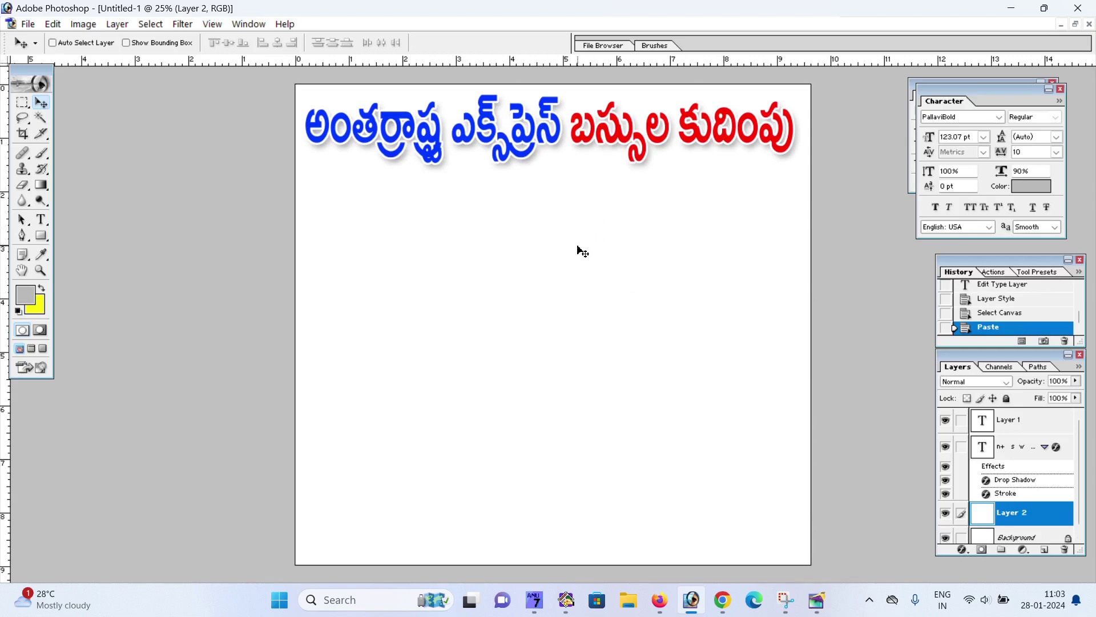
In Layer 2's layer style, turn off Stroke and apply a Gradient Overlay
{"action": "left_click", "coordinate": [962, 550]}
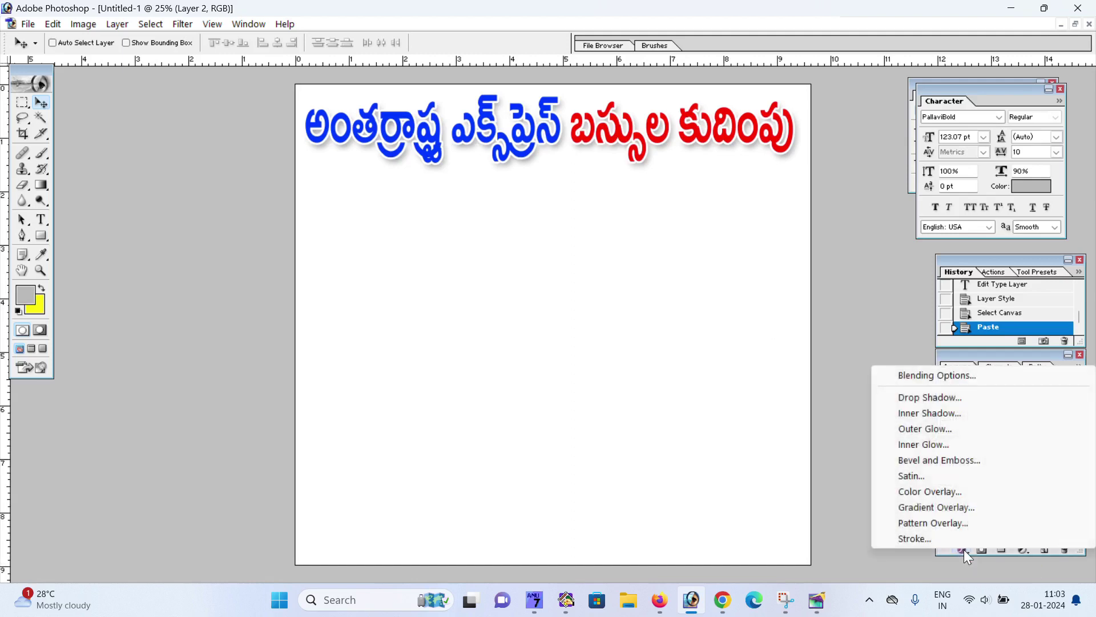
{"action": "left_click", "coordinate": [919, 536]}
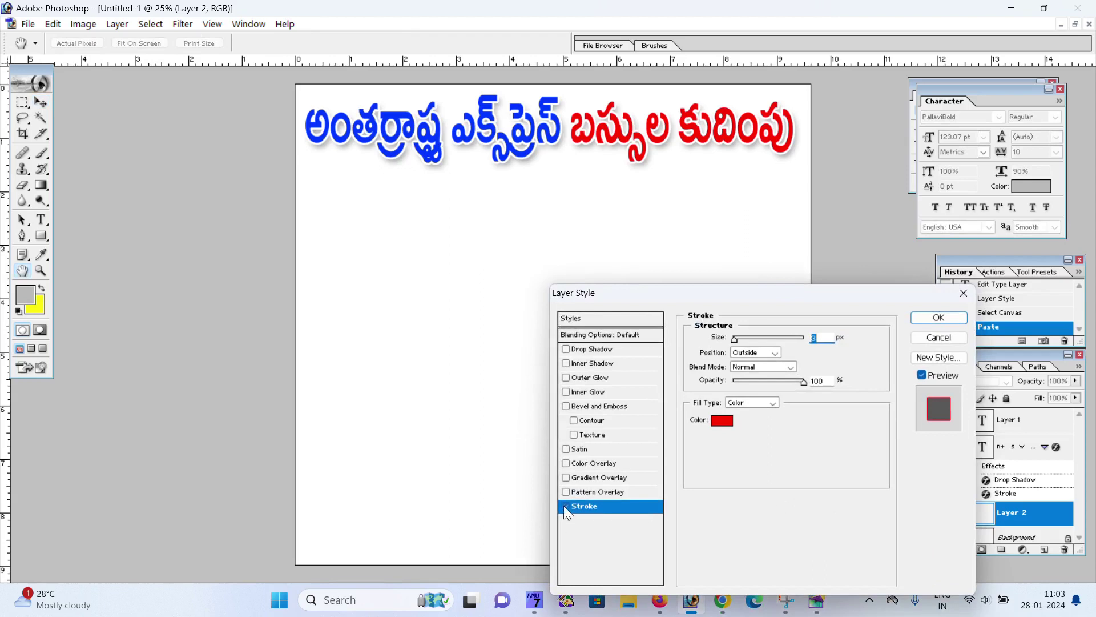
{"action": "left_click", "coordinate": [566, 507]}
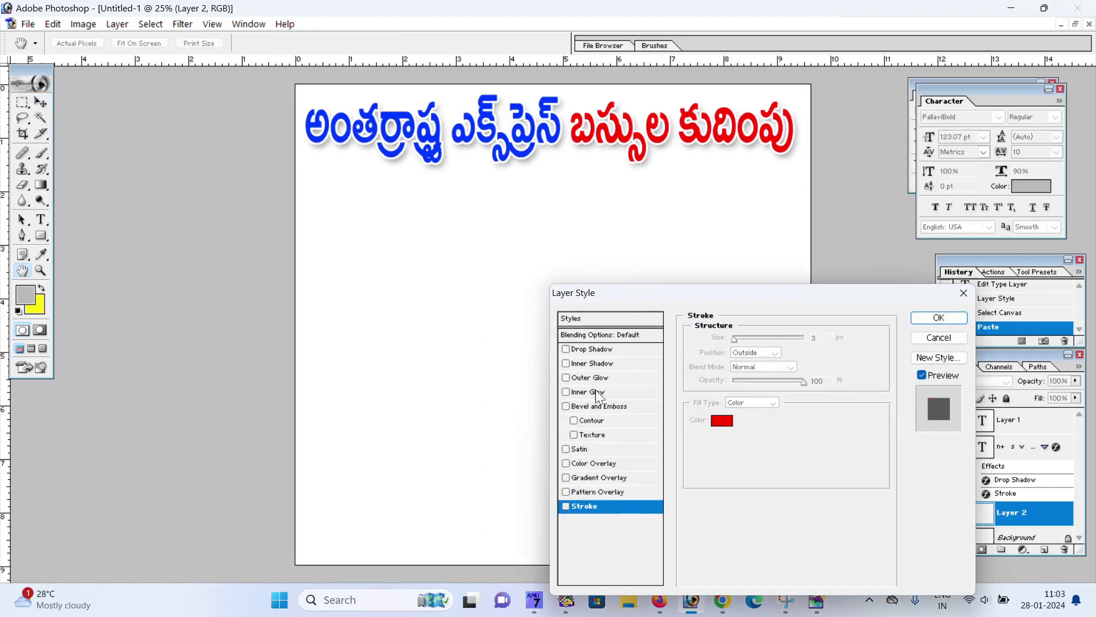
{"action": "left_click", "coordinate": [599, 463]}
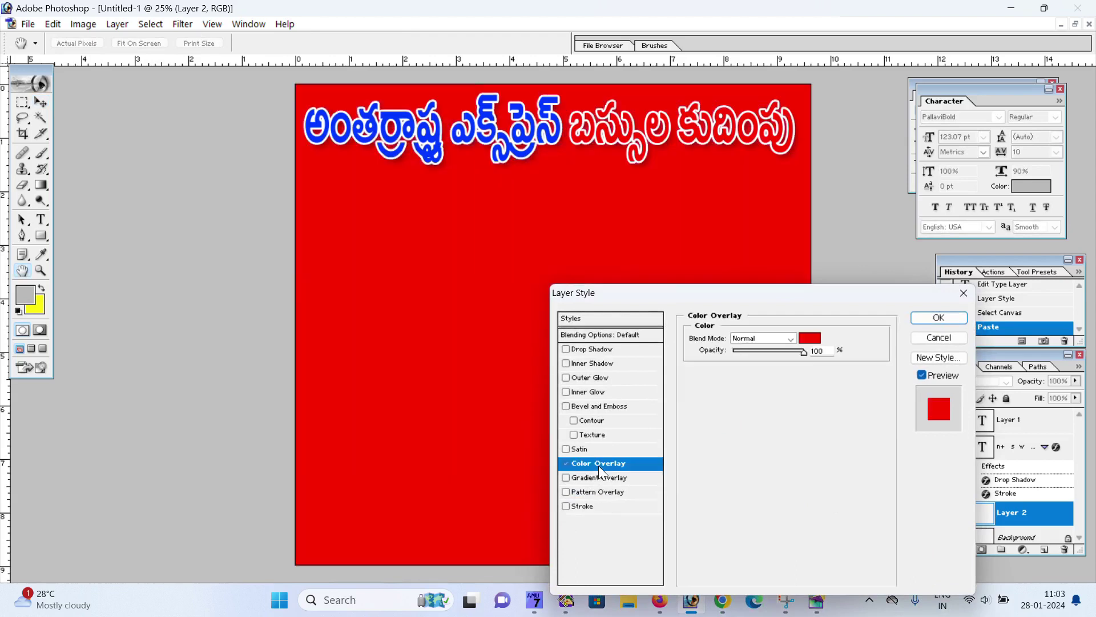
{"action": "left_click", "coordinate": [565, 463]}
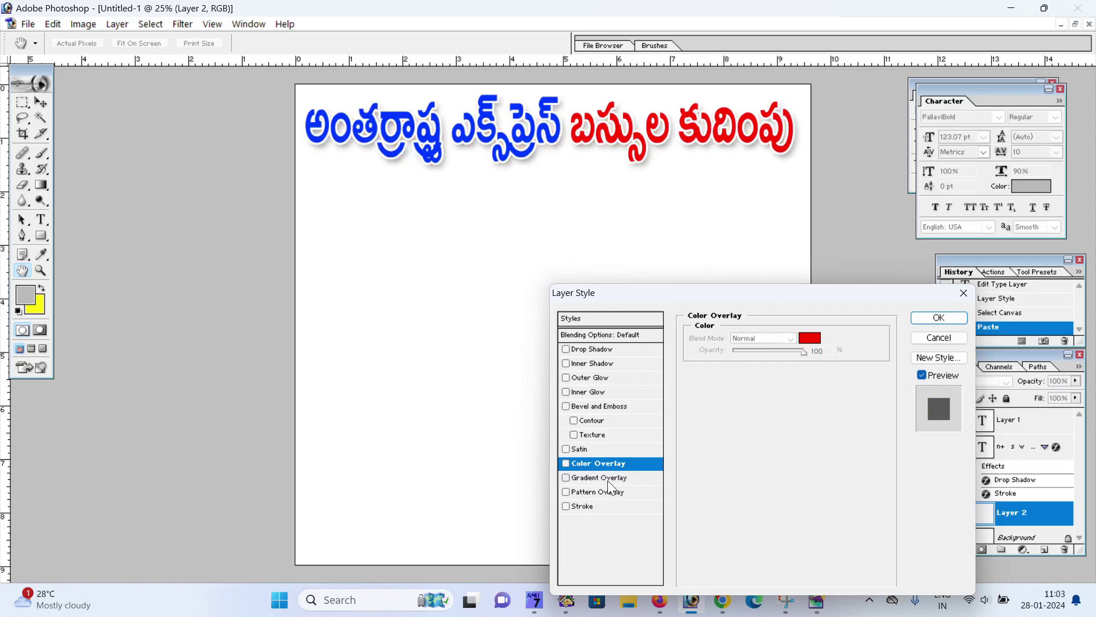
{"action": "left_click", "coordinate": [607, 480]}
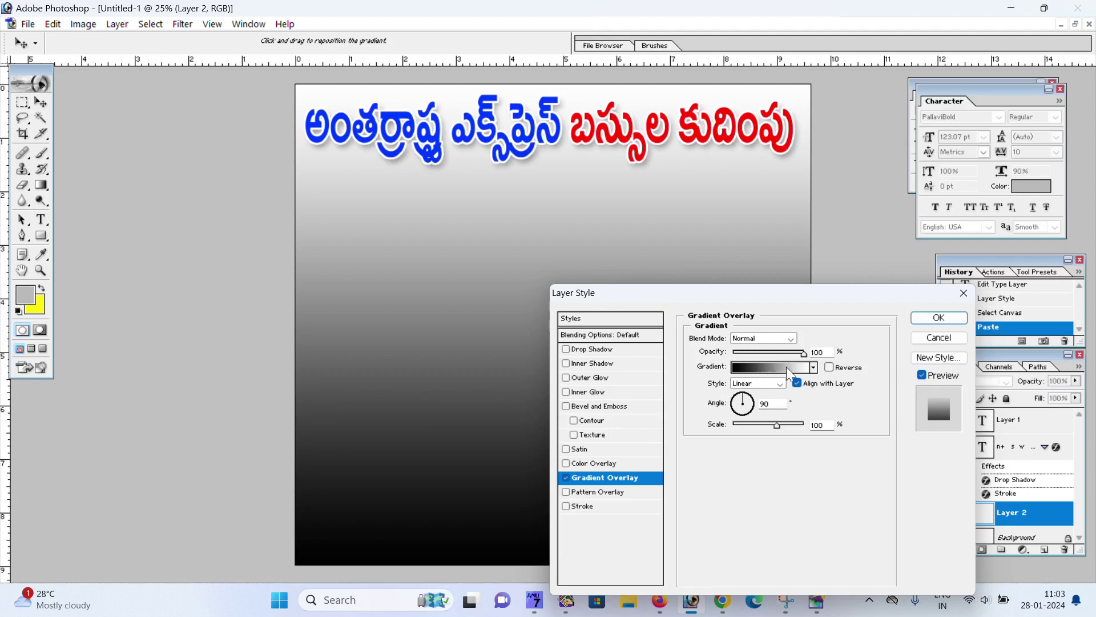
Set the gradient's left colour stop to white
{"action": "left_click", "coordinate": [755, 370]}
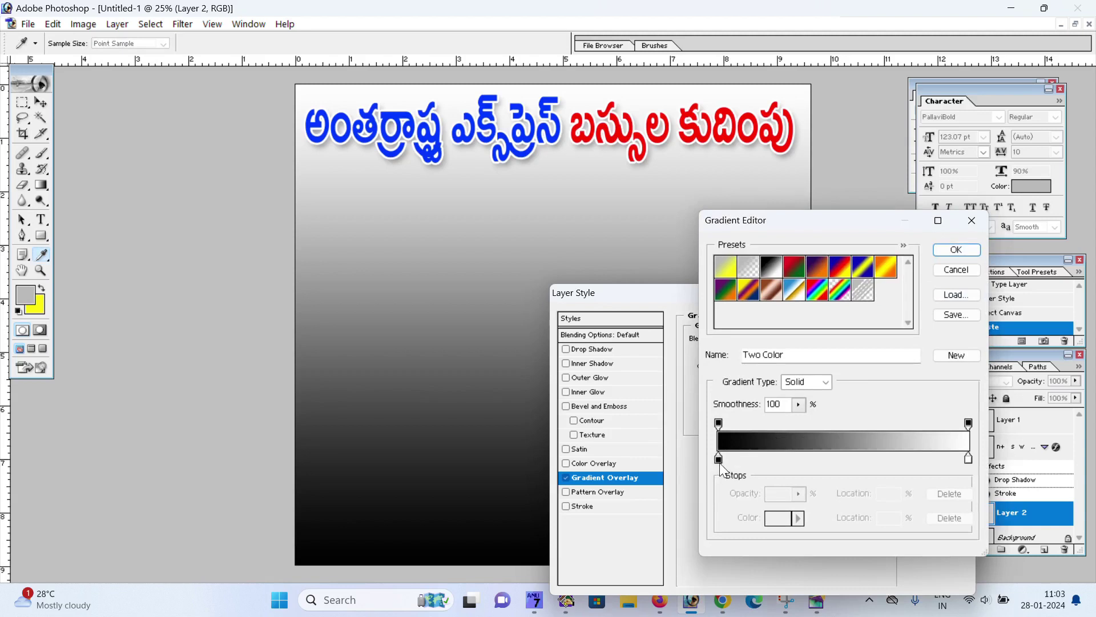
{"action": "left_click", "coordinate": [718, 458]}
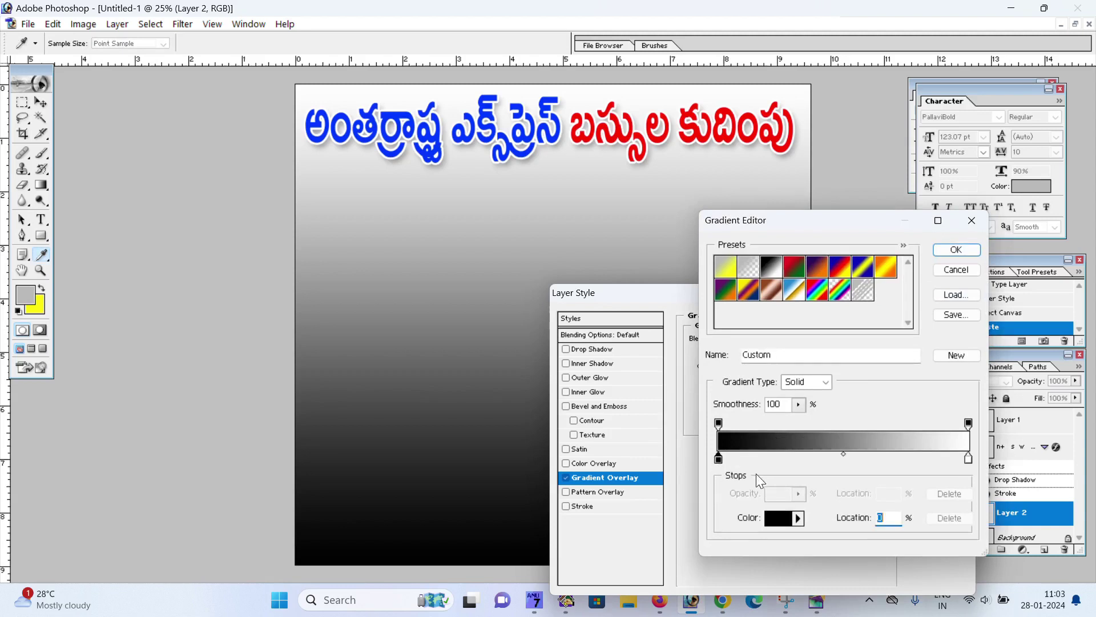
{"action": "left_click", "coordinate": [777, 518]}
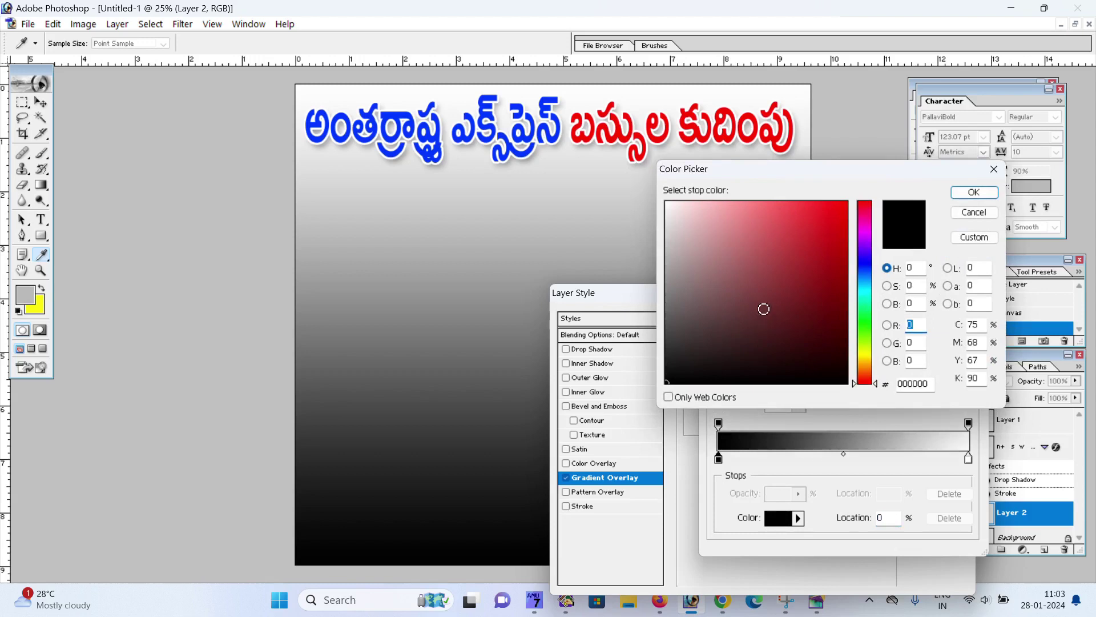
{"action": "left_click_drag", "start_coordinate": [763, 321], "coordinate": [662, 183]}
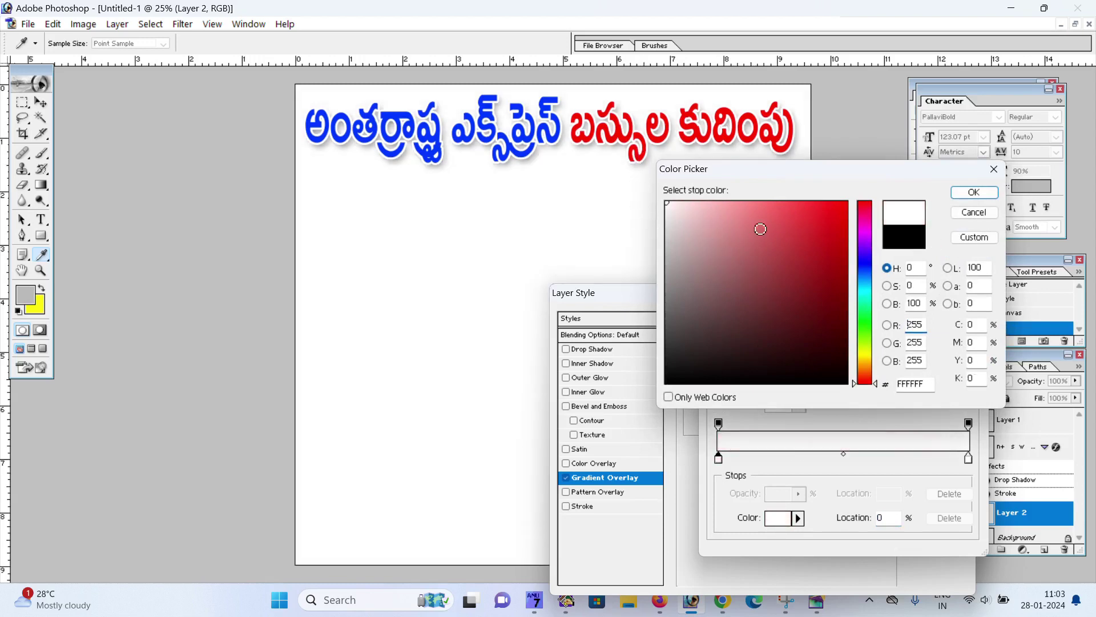
{"action": "left_click", "coordinate": [972, 195]}
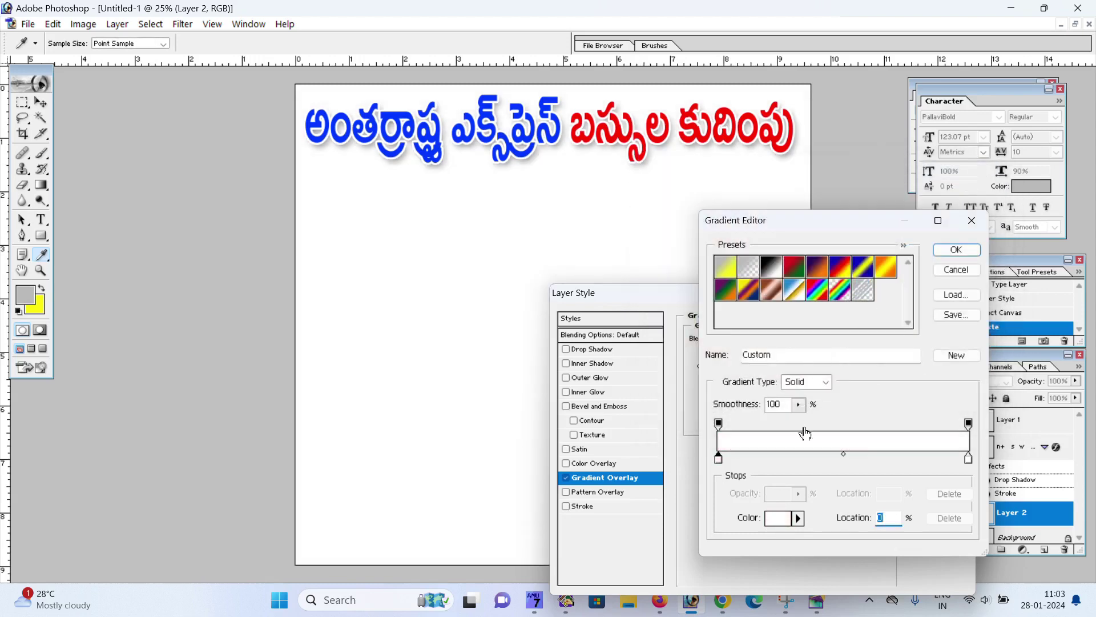
Set the gradient's right colour stop to pale yellow-green (EBFDDC)
{"action": "left_click", "coordinate": [968, 457]}
{"action": "left_click", "coordinate": [780, 519]}
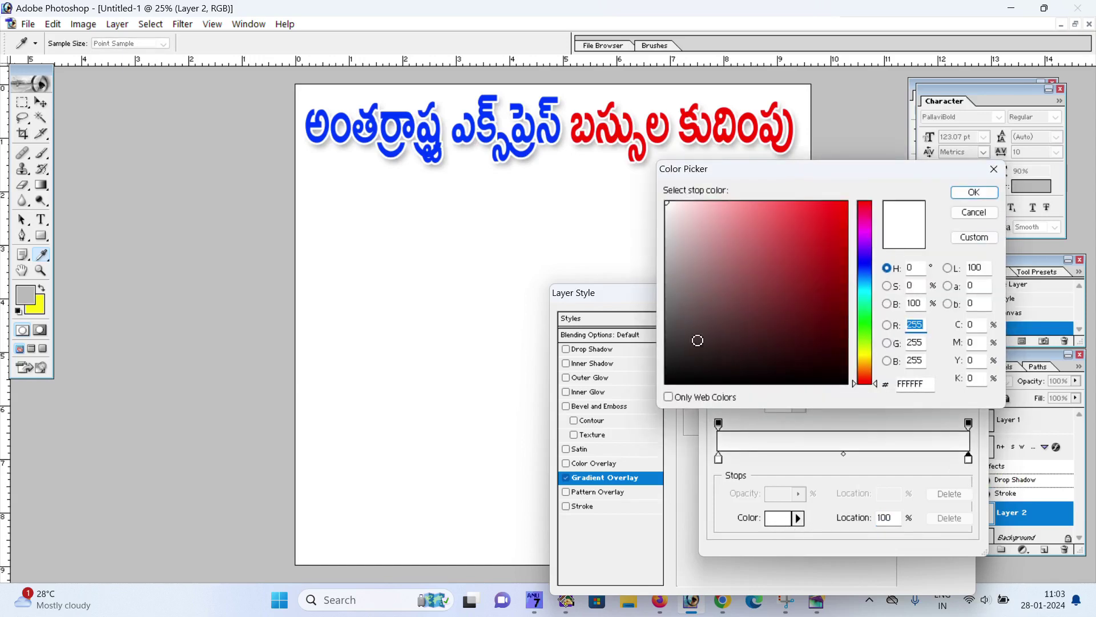
{"action": "left_click_drag", "start_coordinate": [670, 245], "coordinate": [727, 251]}
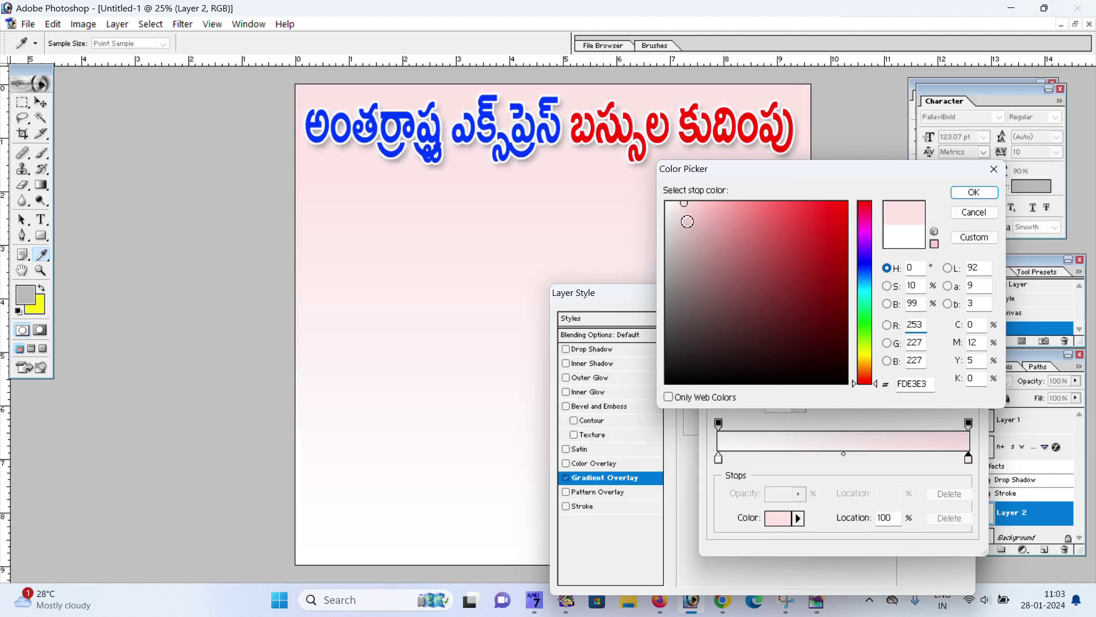
{"action": "left_click", "coordinate": [764, 207]}
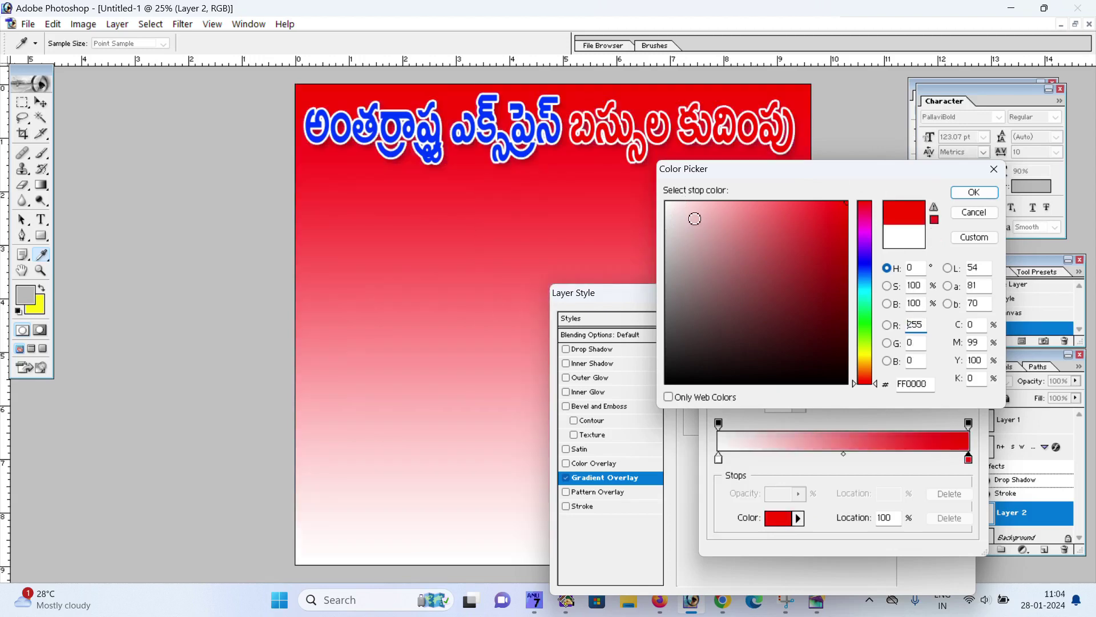
{"action": "left_click", "coordinate": [692, 205]}
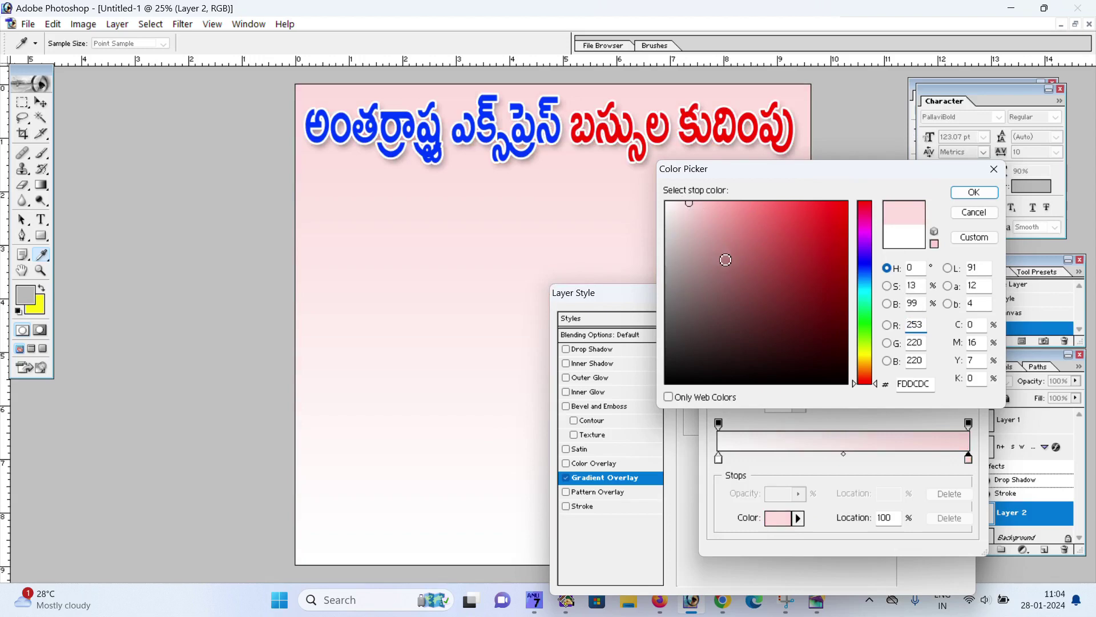
{"action": "left_click", "coordinate": [865, 293]}
{"action": "left_click_drag", "start_coordinate": [865, 293], "coordinate": [861, 313]}
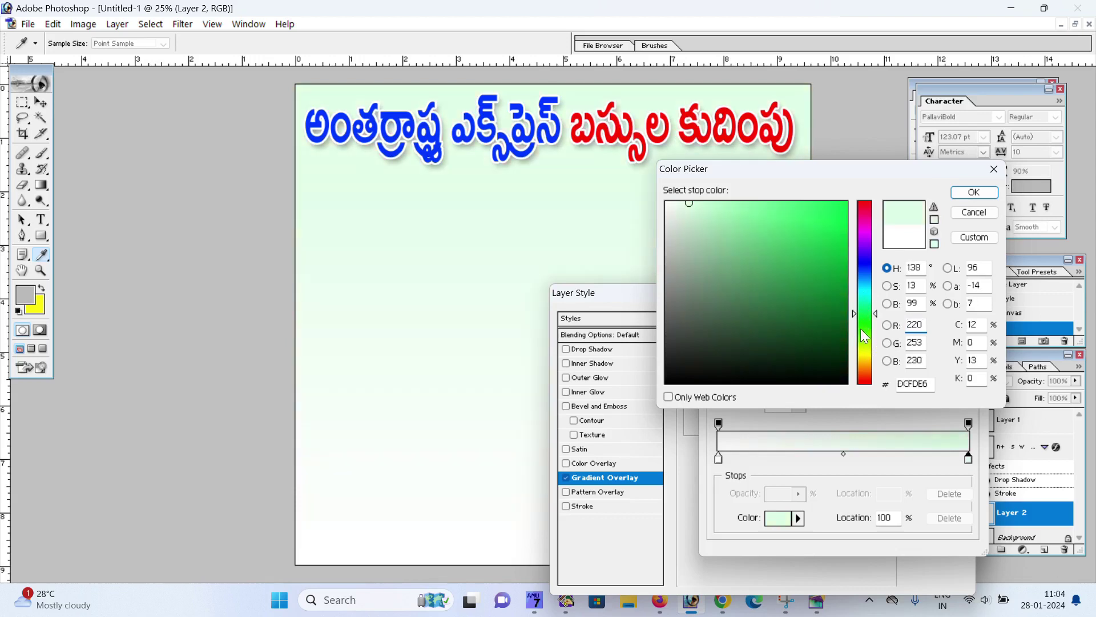
{"action": "left_click_drag", "start_coordinate": [867, 350], "coordinate": [861, 336]}
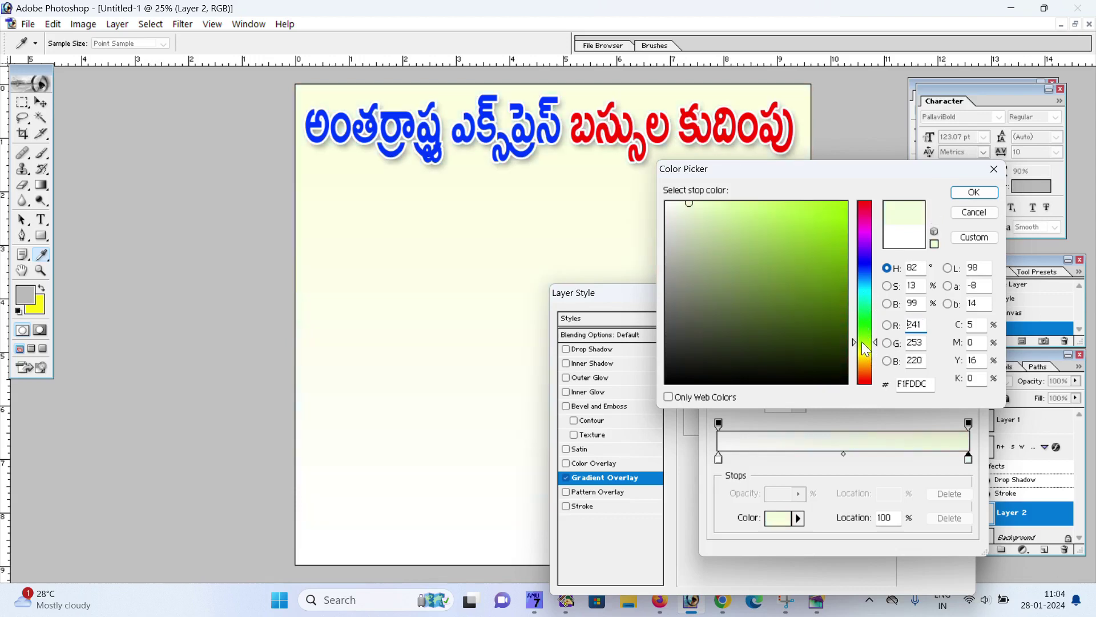
{"action": "left_click", "coordinate": [973, 193]}
Apply the gradient overlay and save the artwork to the Desktop as the TIFF file 111
{"action": "left_click", "coordinate": [956, 249]}
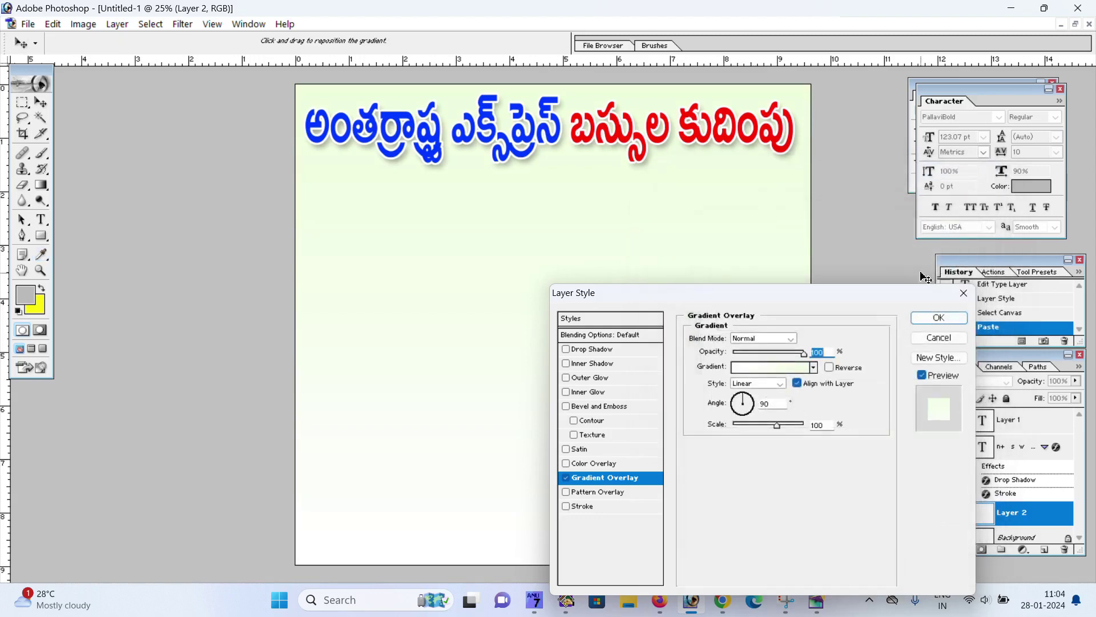
{"action": "left_click", "coordinate": [945, 314]}
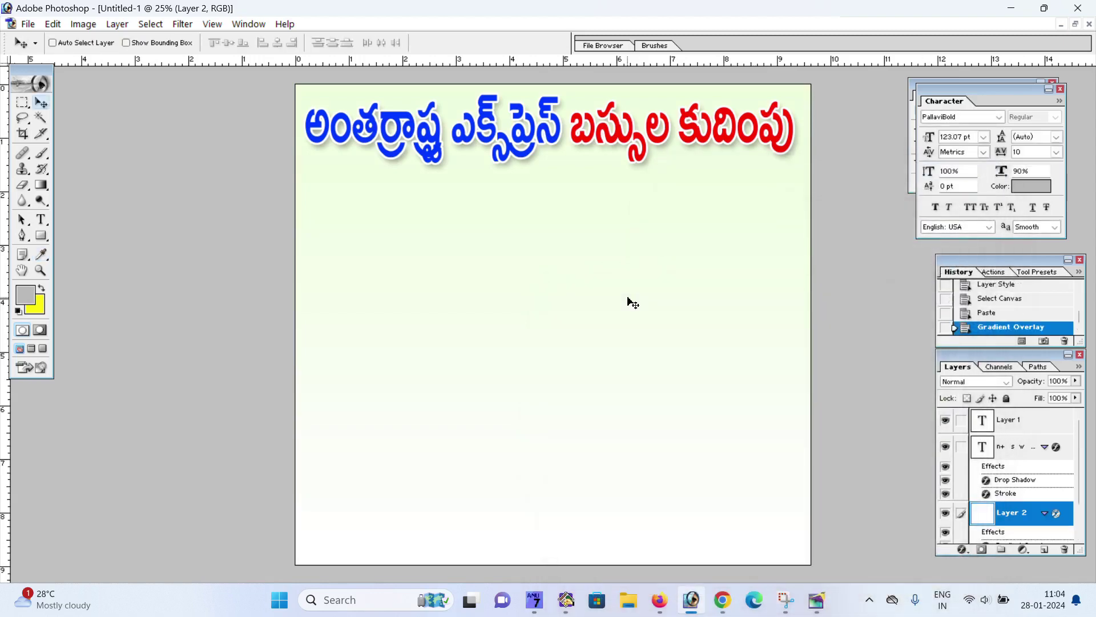
{"action": "key", "text": "ctrl+s"}
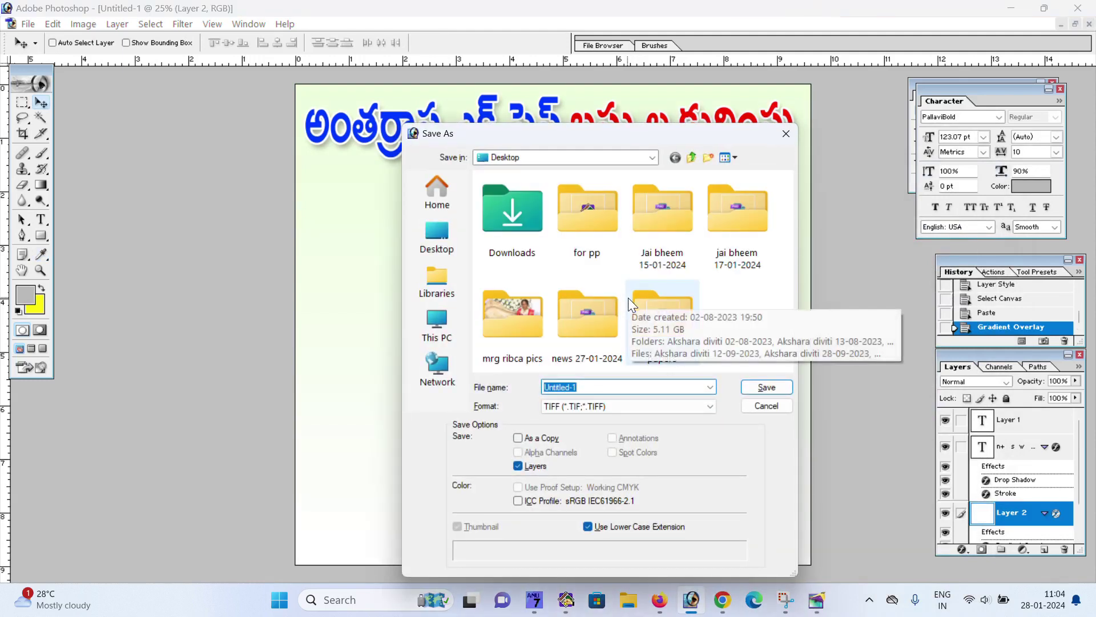
{"action": "left_click", "coordinate": [423, 251]}
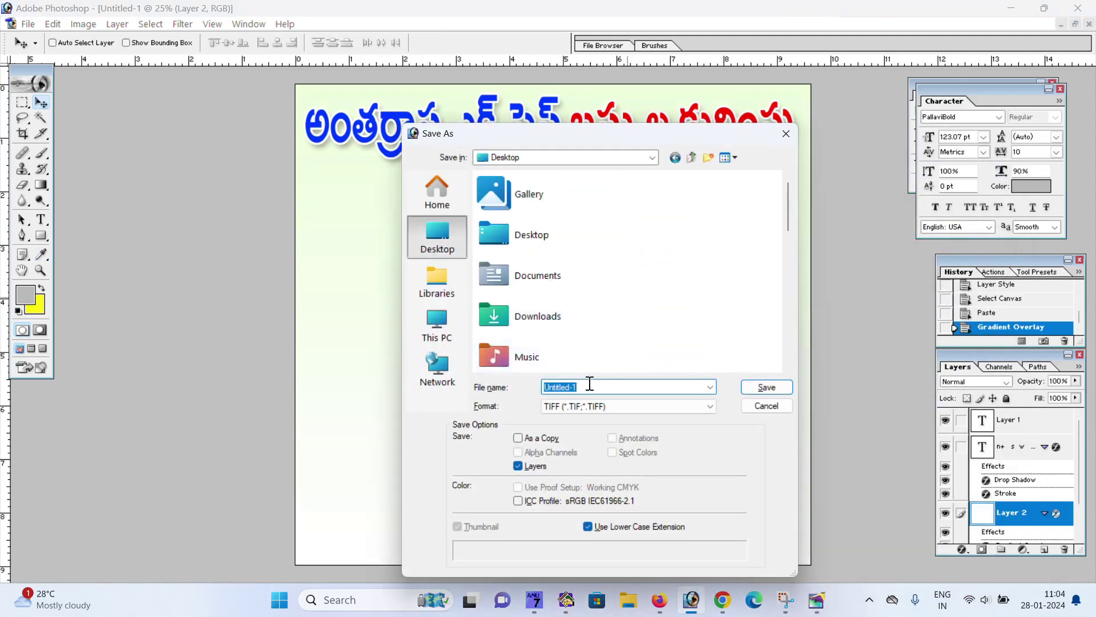
{"action": "type", "text": "111"}
{"action": "left_click", "coordinate": [768, 387]}
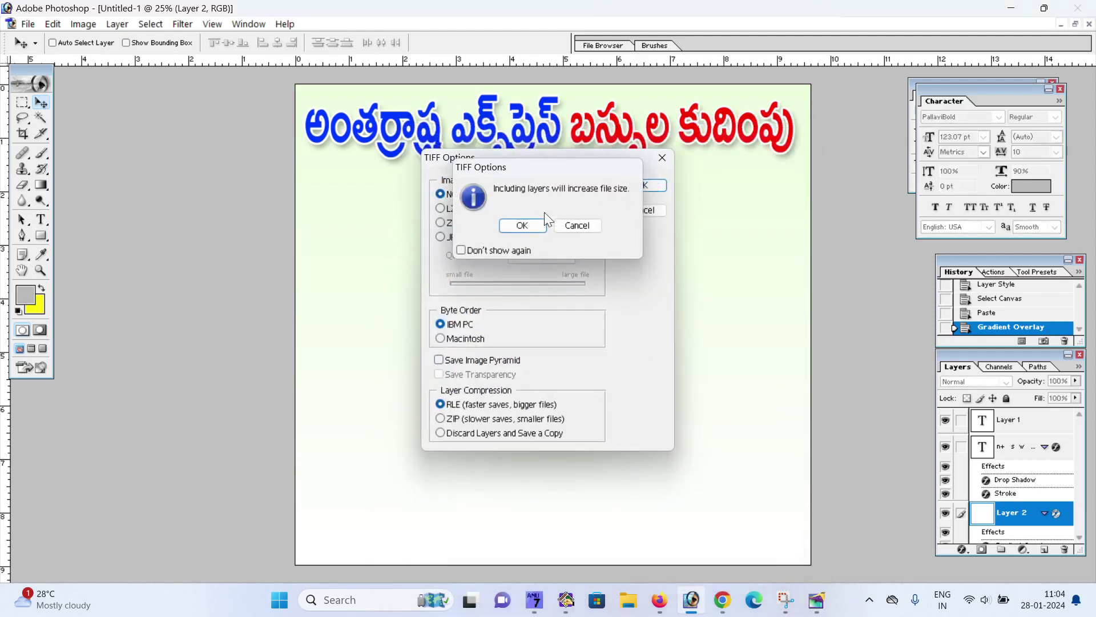
{"action": "left_click", "coordinate": [522, 226]}
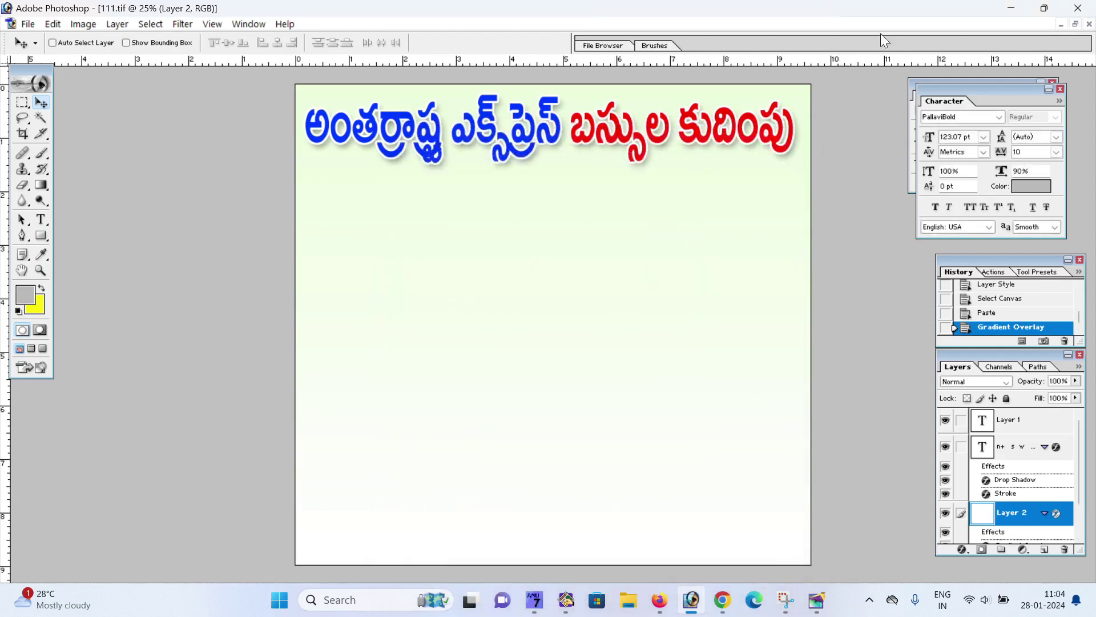
{"action": "left_click", "coordinate": [1014, 11]}
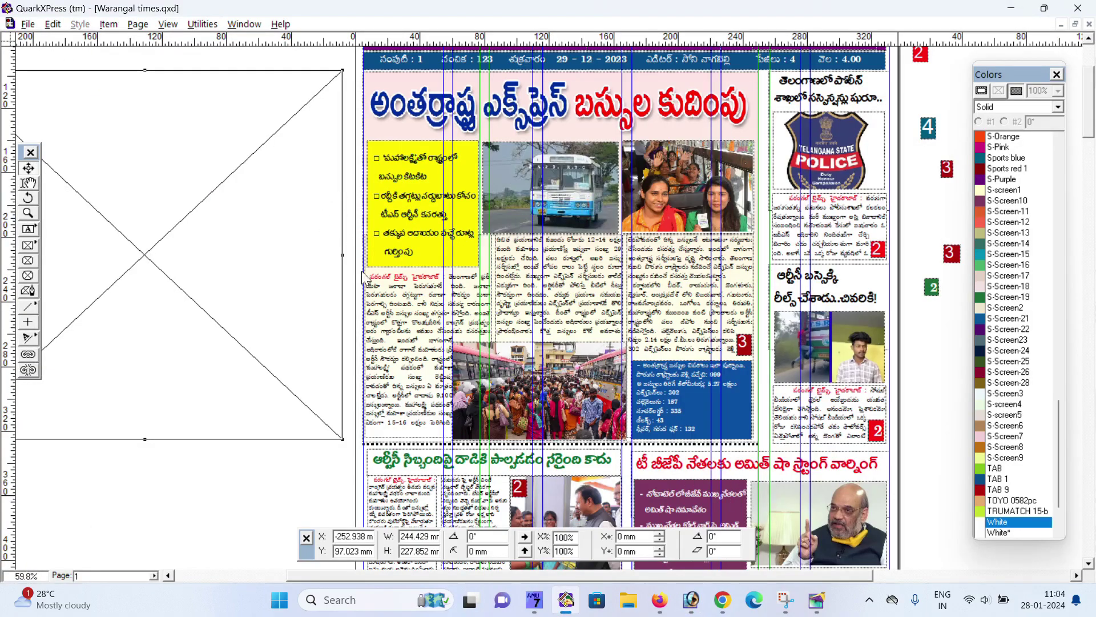
Pan the layout, move the empty picture box onto the page and back to the pasteboard, then minimize QuarkXPress
{"action": "left_click_drag", "start_coordinate": [367, 277], "coordinate": [607, 283]}
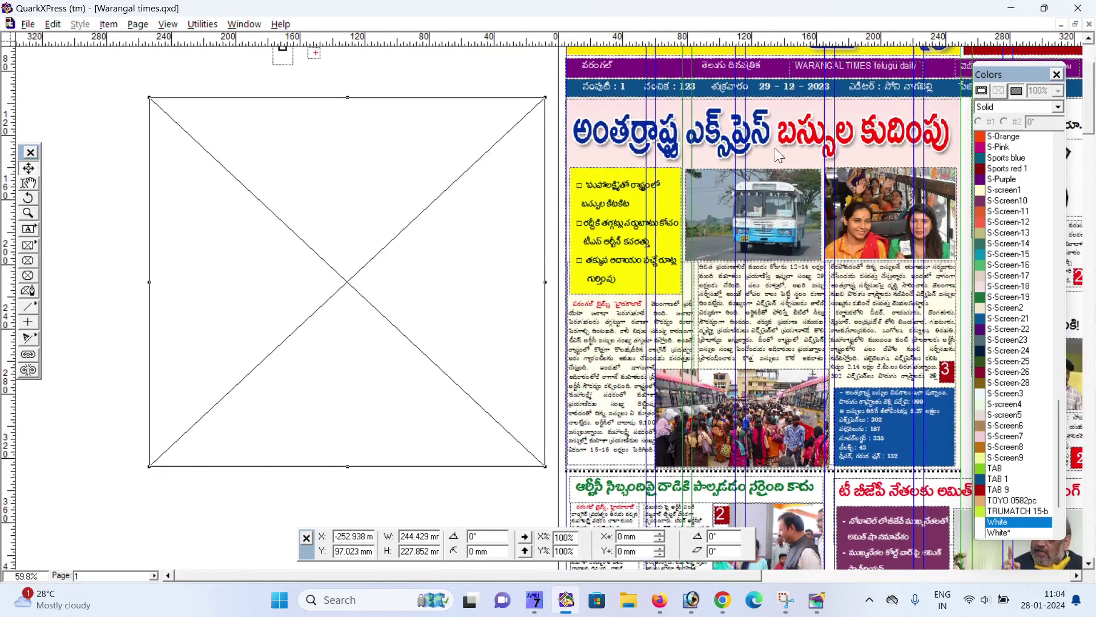
{"action": "mouse_move", "coordinate": [470, 206]}
{"action": "left_mouse_down"}
{"action": "mouse_move", "coordinate": [880, 230]}
{"action": "mouse_move", "coordinate": [870, 211]}
{"action": "left_mouse_up"}
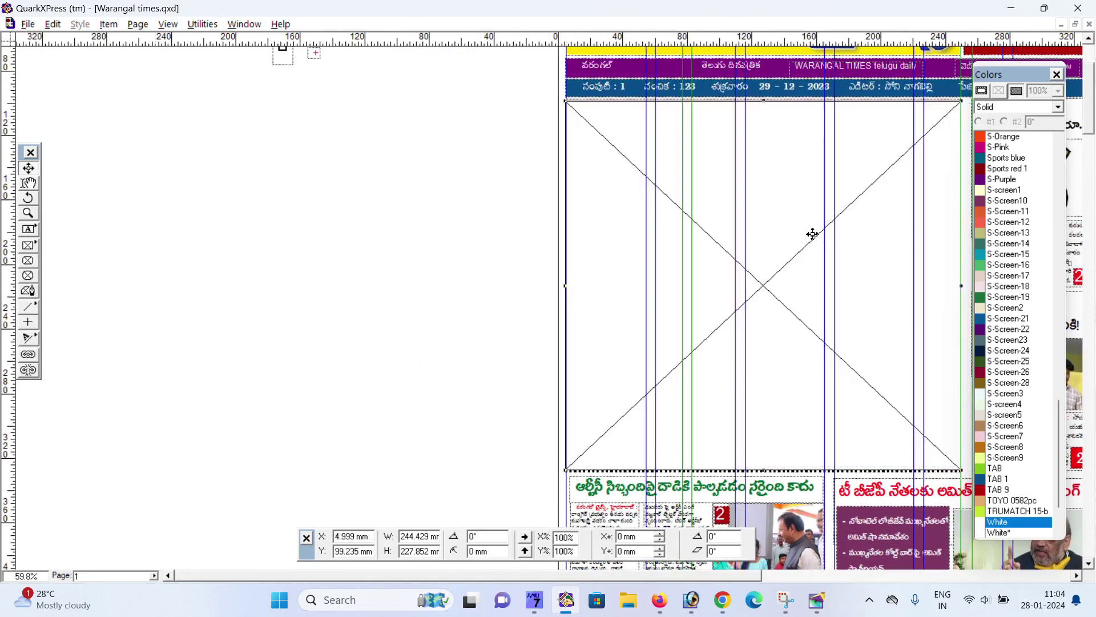
{"action": "mouse_move", "coordinate": [805, 231]}
{"action": "left_mouse_down"}
{"action": "mouse_move", "coordinate": [514, 244]}
{"action": "mouse_move", "coordinate": [359, 234]}
{"action": "left_mouse_up"}
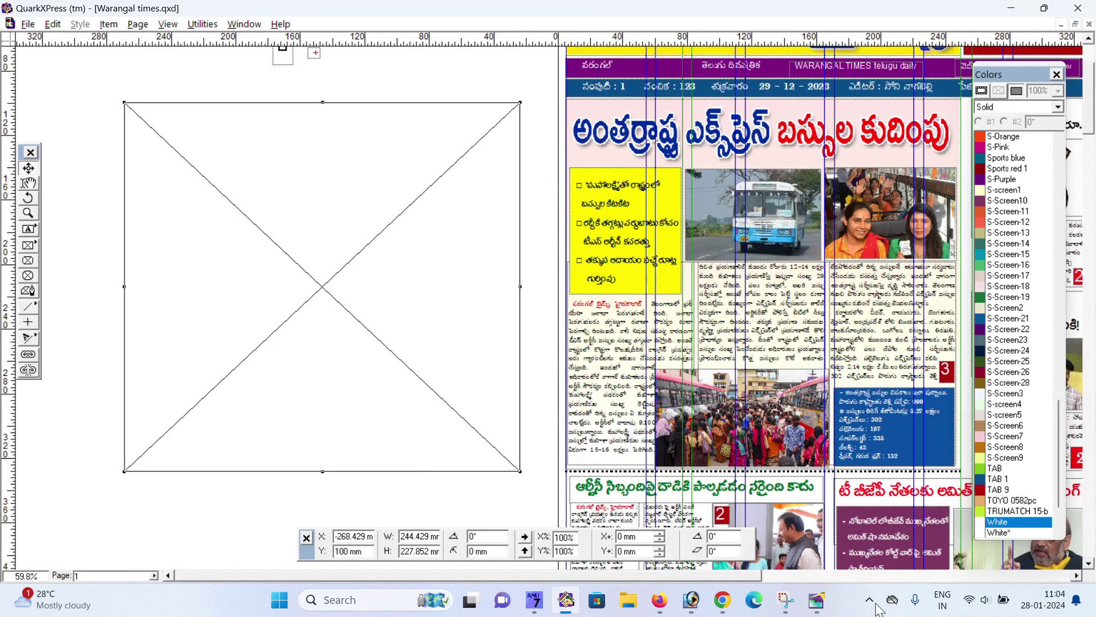
{"action": "left_click", "coordinate": [1012, 8]}
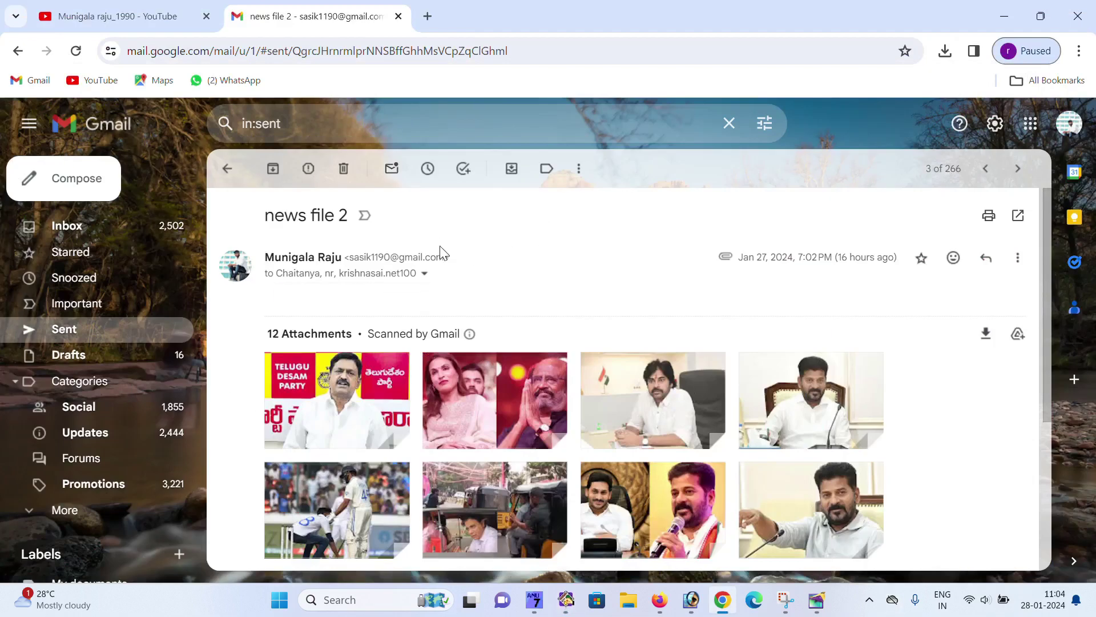
Refresh the desktop to reveal 111.tif and drag it to the QuarkXPress taskbar button
{"action": "left_click", "coordinate": [1013, 17]}
{"action": "left_click", "coordinate": [354, 172]}
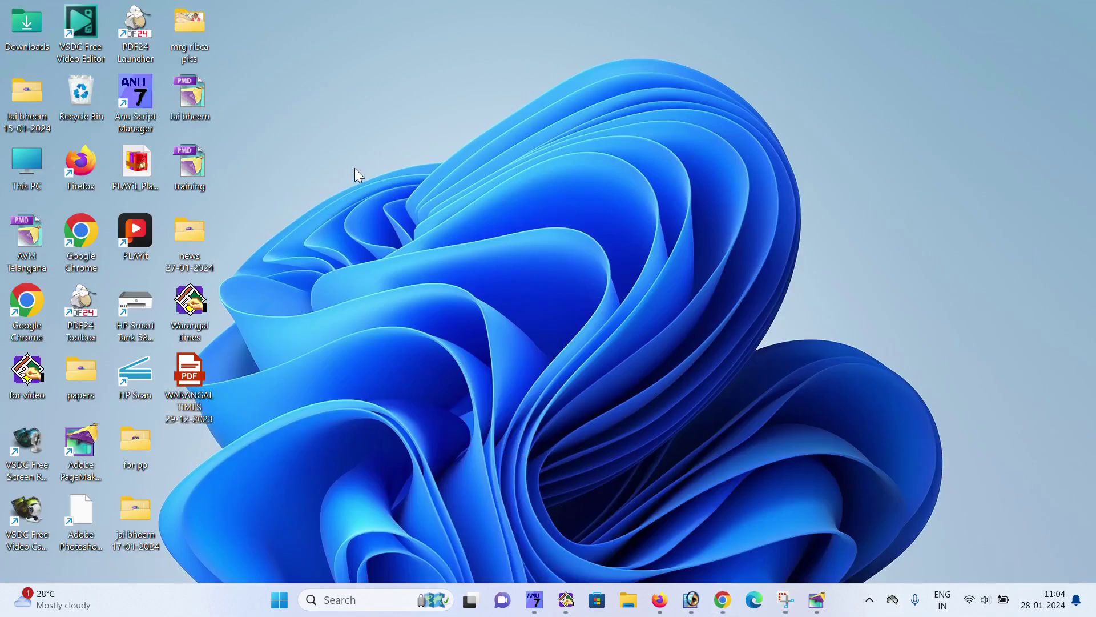
{"action": "right_click", "coordinate": [355, 168]}
{"action": "left_click", "coordinate": [413, 230]}
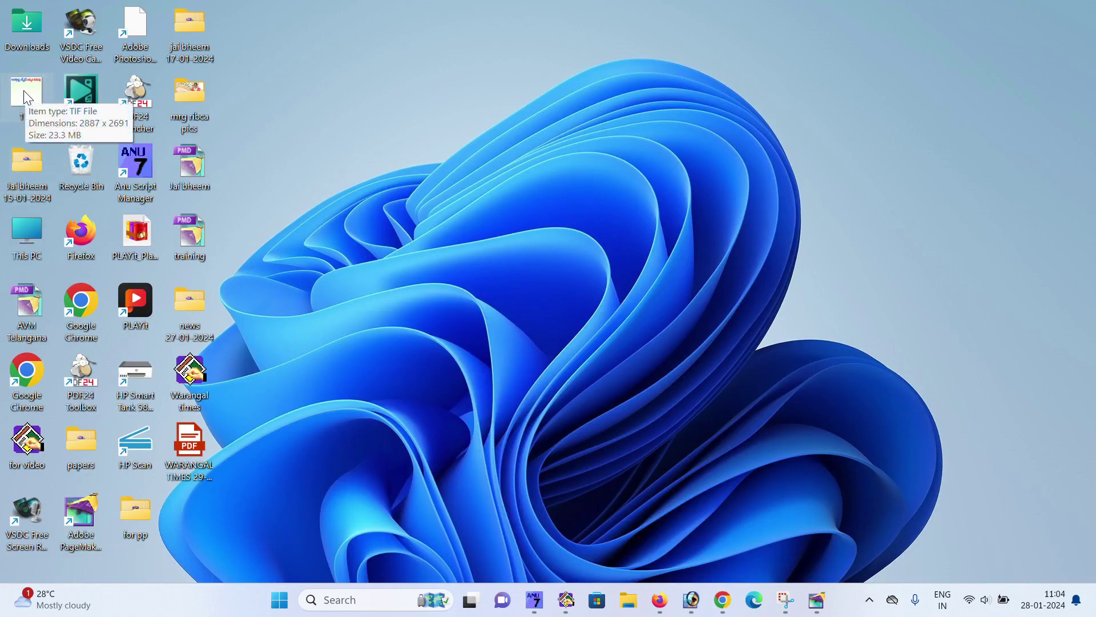
{"action": "mouse_move", "coordinate": [26, 95]}
{"action": "left_mouse_down"}
{"action": "mouse_move", "coordinate": [354, 295]}
{"action": "mouse_move", "coordinate": [570, 597]}
{"action": "mouse_move", "coordinate": [566, 609]}
{"action": "left_mouse_up"}
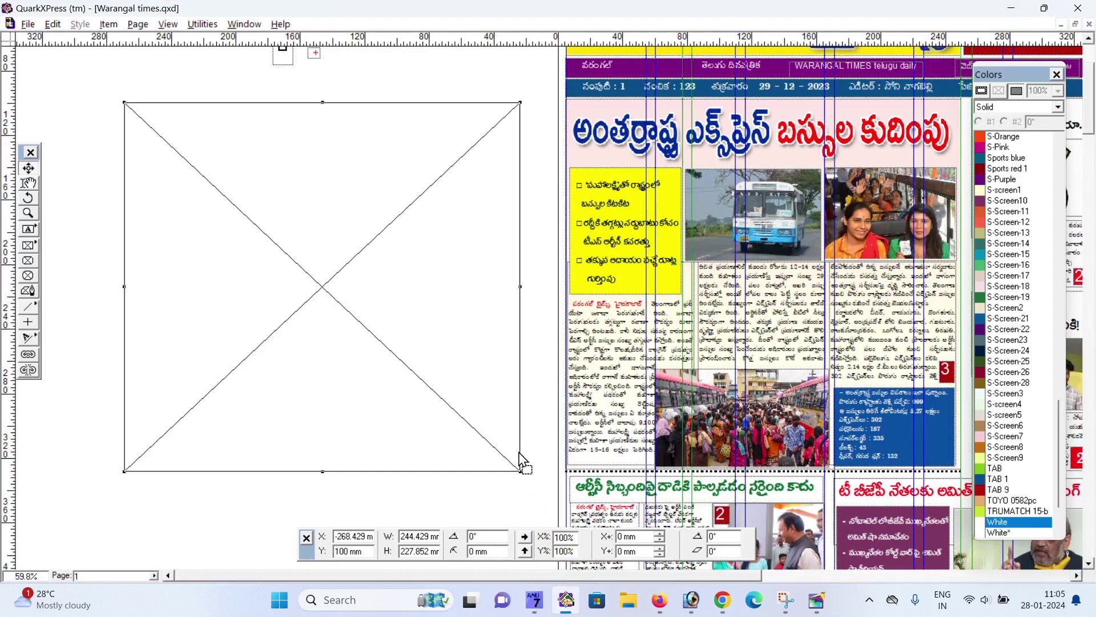
Place 111.tif into the empty picture box on the pasteboard
{"action": "mouse_move", "coordinate": [567, 610]}
{"action": "left_mouse_down"}
{"action": "mouse_move", "coordinate": [463, 411]}
{"action": "mouse_move", "coordinate": [279, 255]}
{"action": "mouse_move", "coordinate": [274, 235]}
{"action": "left_mouse_up"}
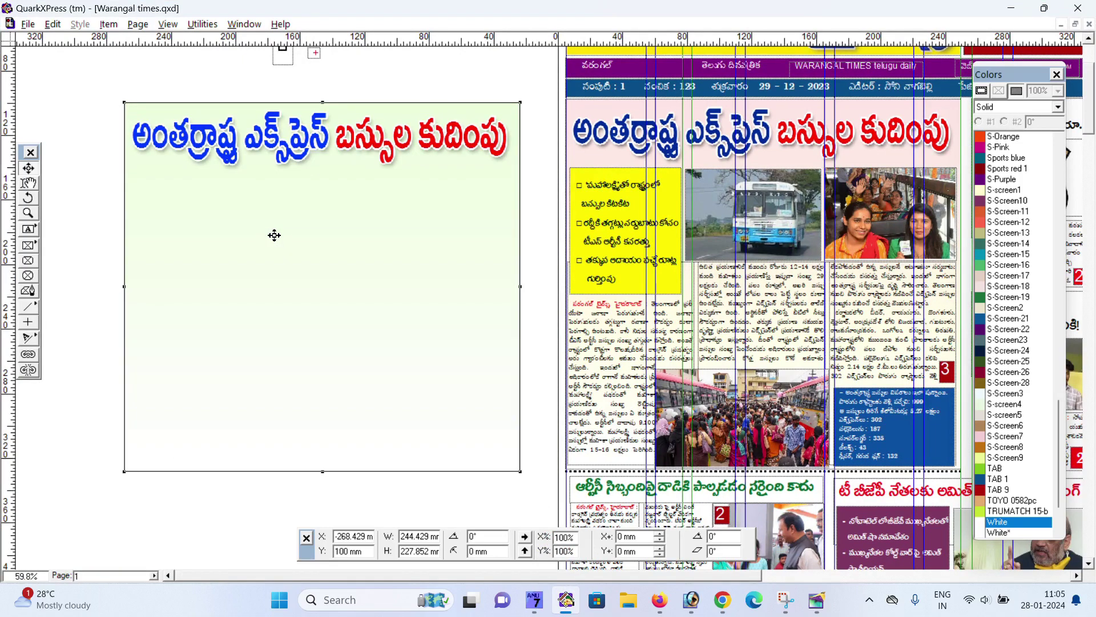
{"action": "left_click", "coordinate": [92, 204]}
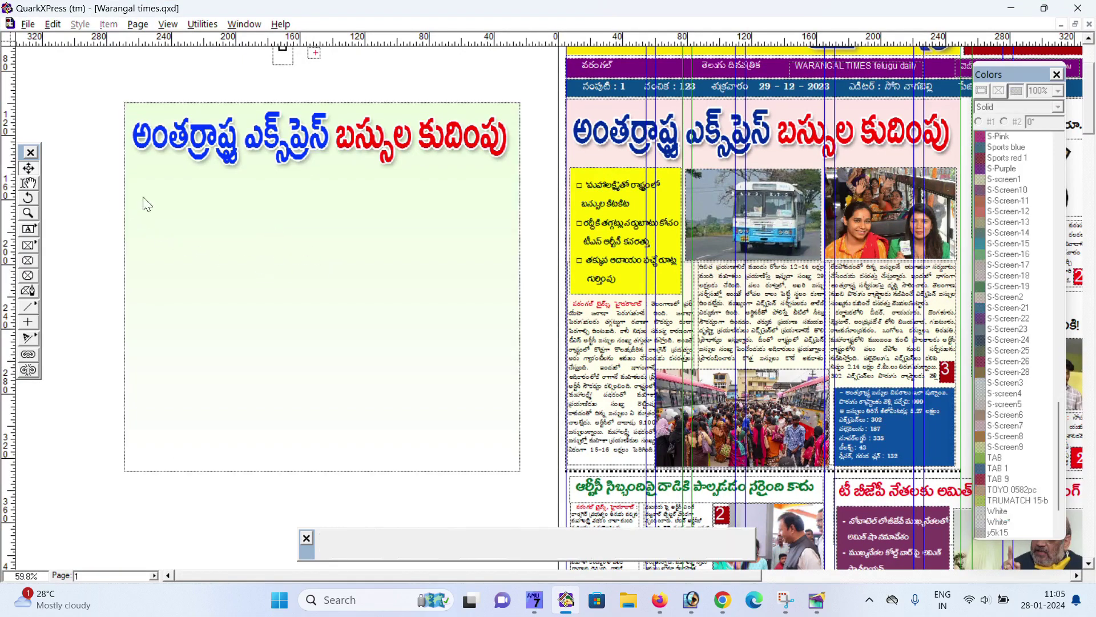
{"action": "left_click", "coordinate": [318, 191]}
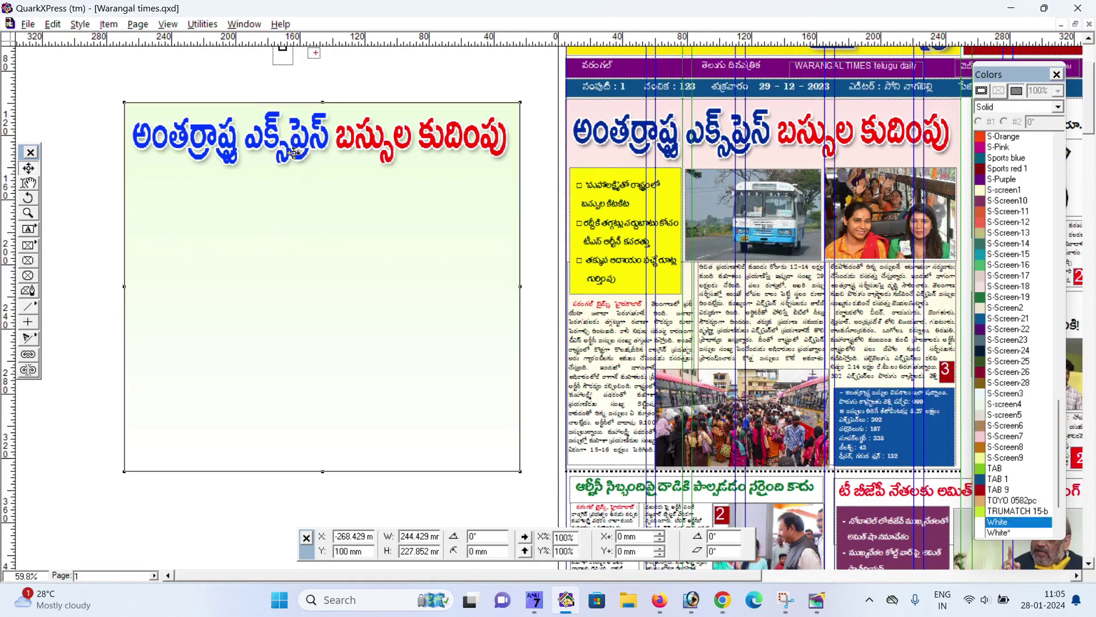
Move the headline art onto the page and back, then move the yellow bullet box onto it
{"action": "left_click_drag", "start_coordinate": [227, 182], "coordinate": [672, 172]}
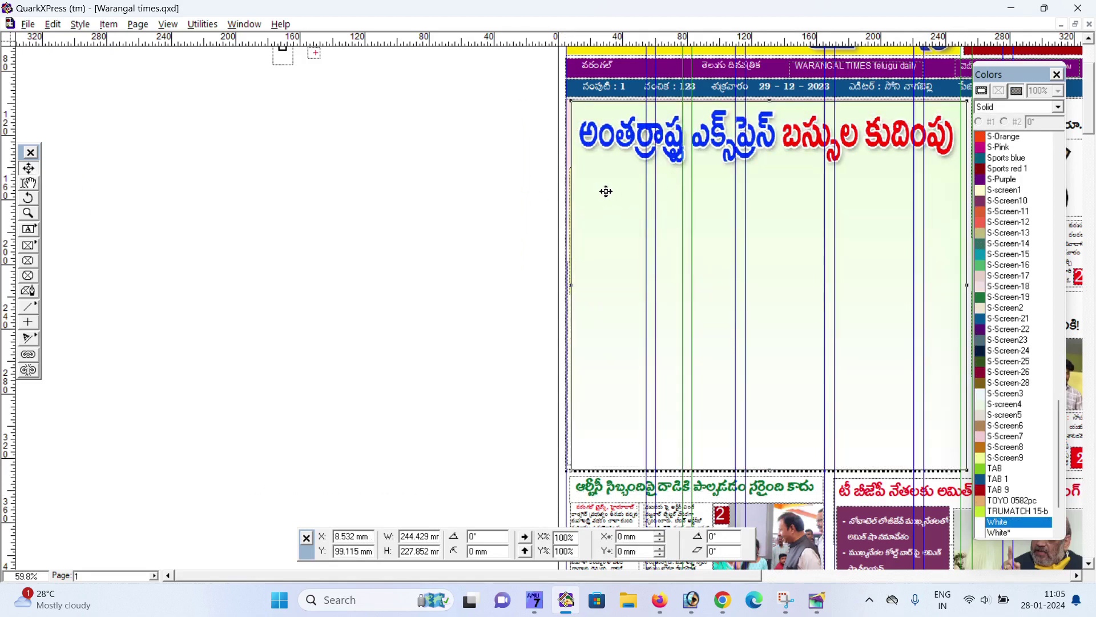
{"action": "left_click_drag", "start_coordinate": [604, 191], "coordinate": [145, 212]}
{"action": "left_click_drag", "start_coordinate": [603, 224], "coordinate": [164, 258]}
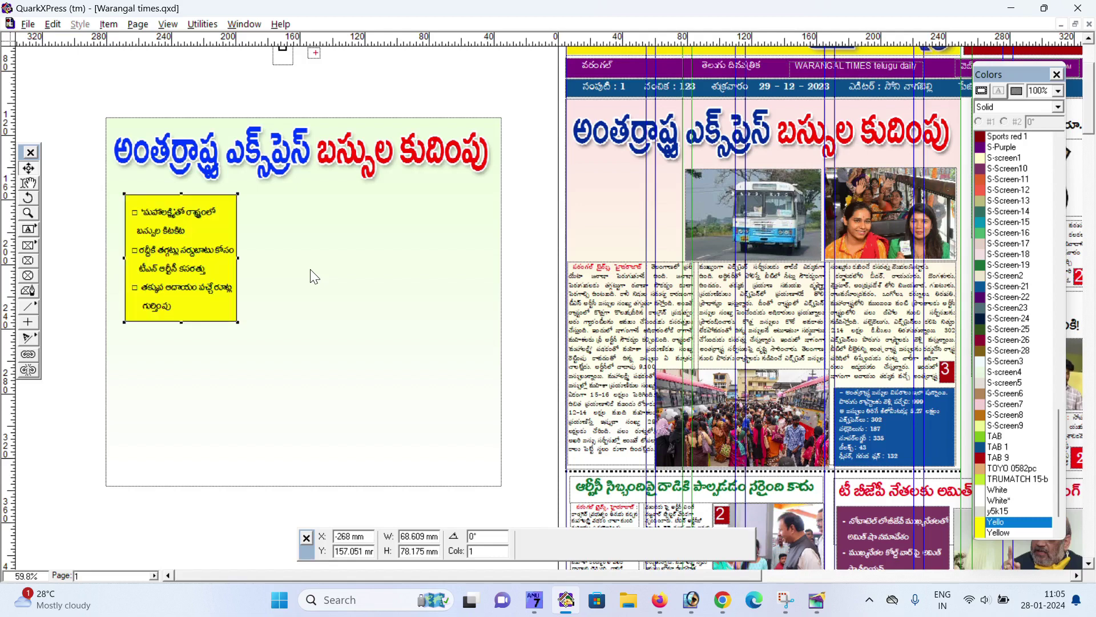
Move the bus photo and the two women's photo onto the headline art beside the yellow bullet box
{"action": "mouse_move", "coordinate": [182, 258]}
{"action": "left_mouse_down"}
{"action": "mouse_move", "coordinate": [174, 259]}
{"action": "mouse_move", "coordinate": [196, 274]}
{"action": "left_mouse_up"}
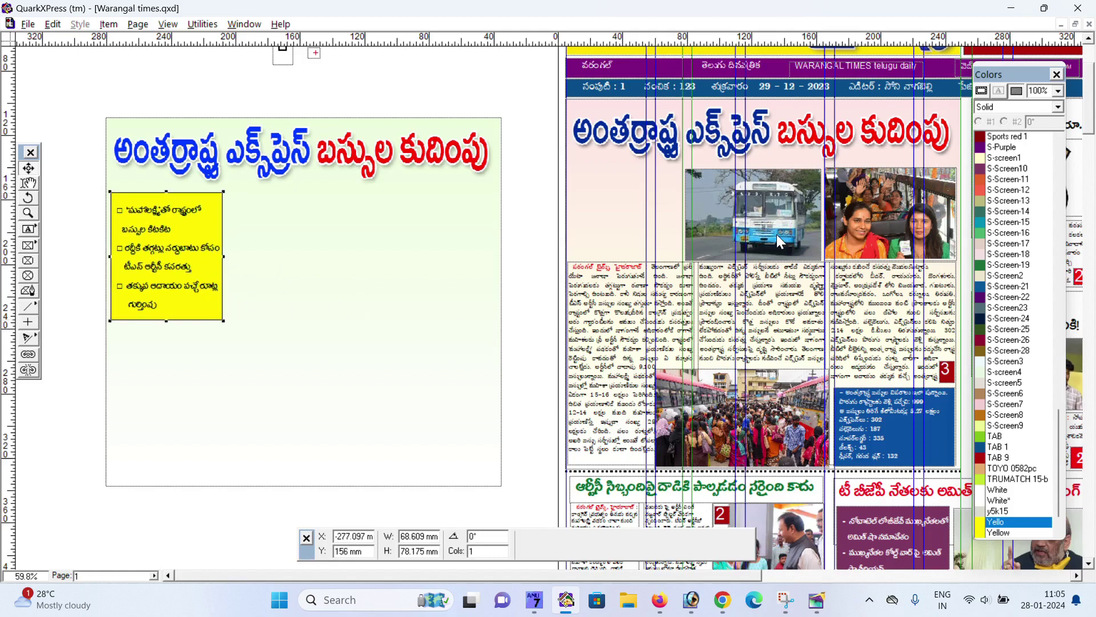
{"action": "left_click", "coordinate": [363, 346]}
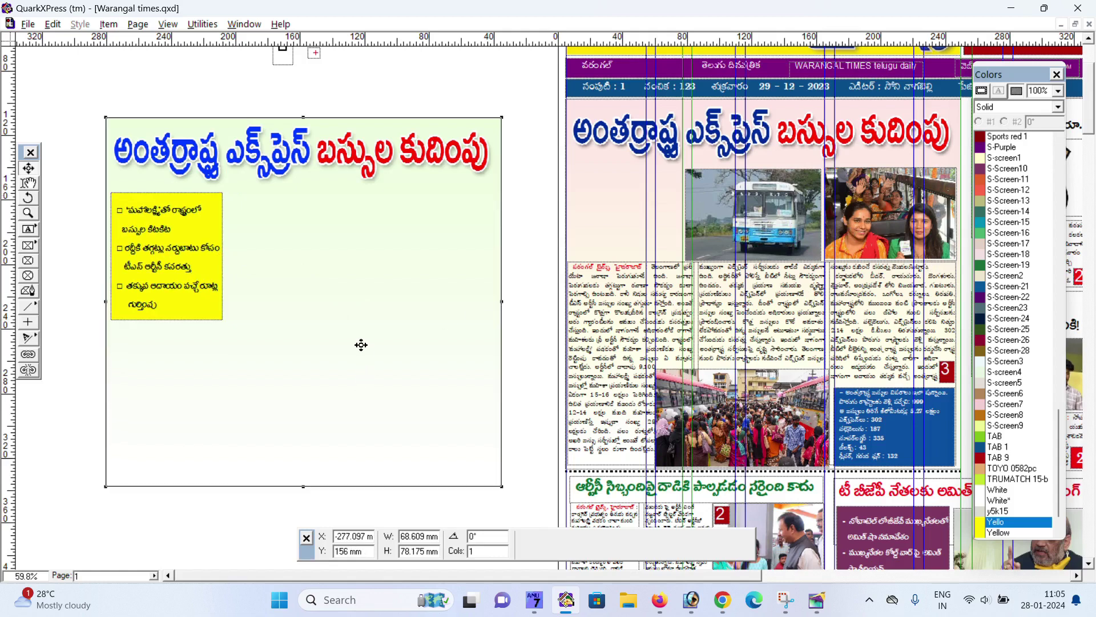
{"action": "left_click", "coordinate": [785, 226]}
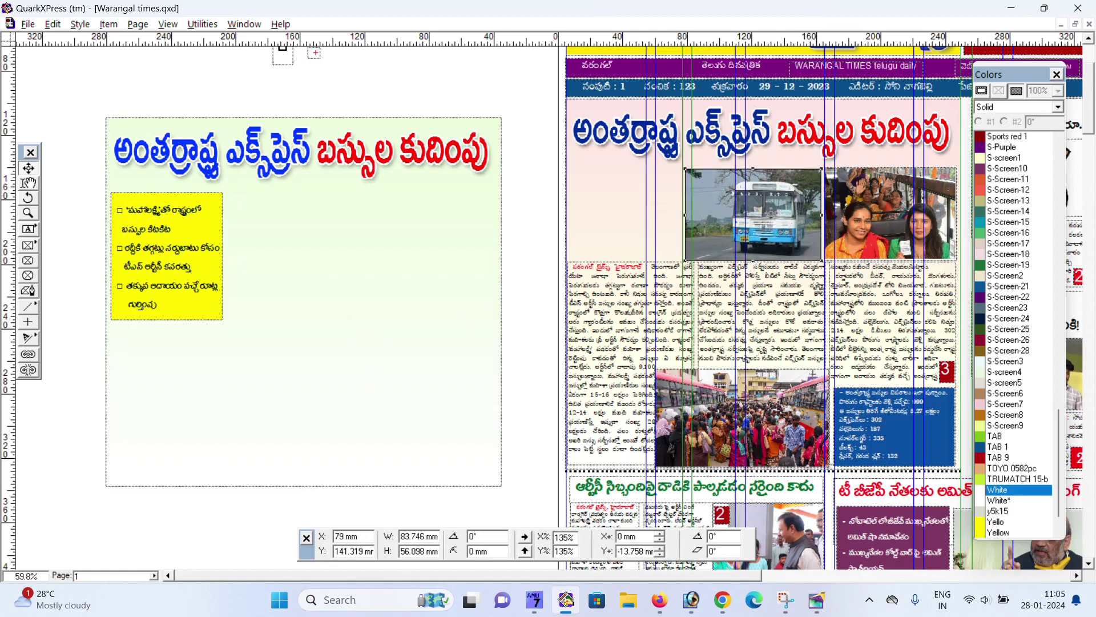
{"action": "left_click_drag", "start_coordinate": [771, 215], "coordinate": [322, 246]}
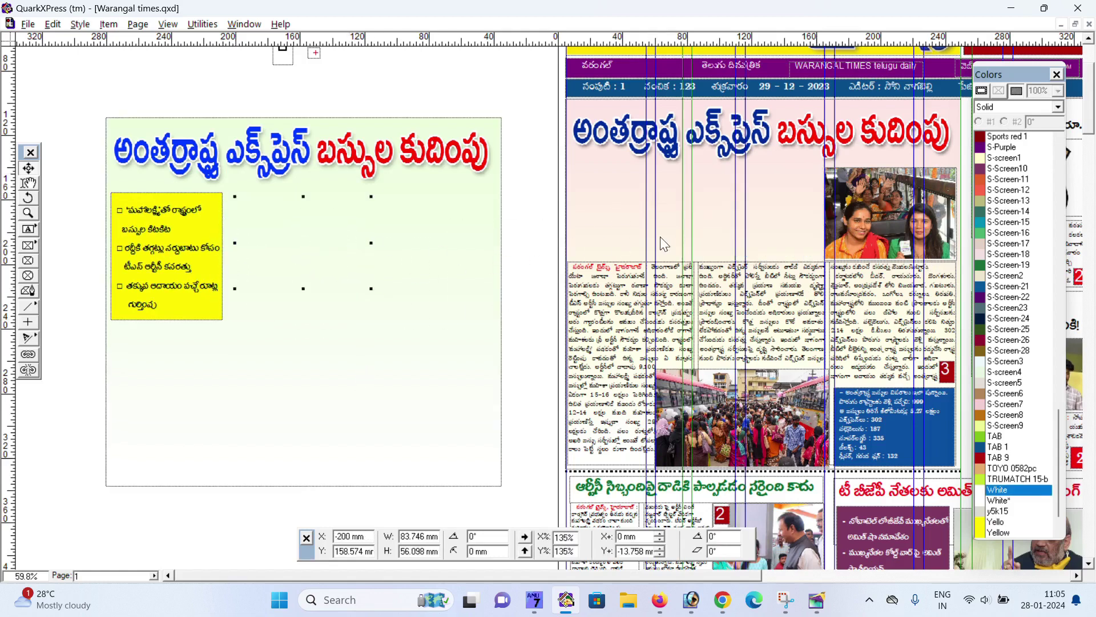
{"action": "key", "text": "ctrl+z"}
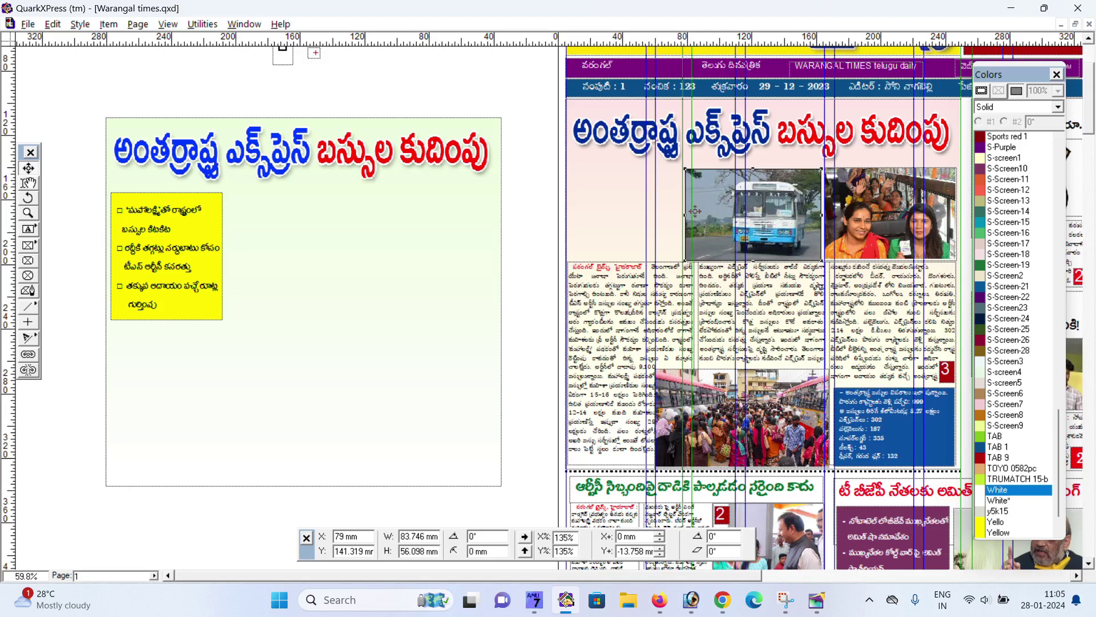
{"action": "mouse_move", "coordinate": [694, 211]}
{"action": "left_mouse_down"}
{"action": "mouse_move", "coordinate": [355, 256]}
{"action": "mouse_move", "coordinate": [262, 241]}
{"action": "left_mouse_up"}
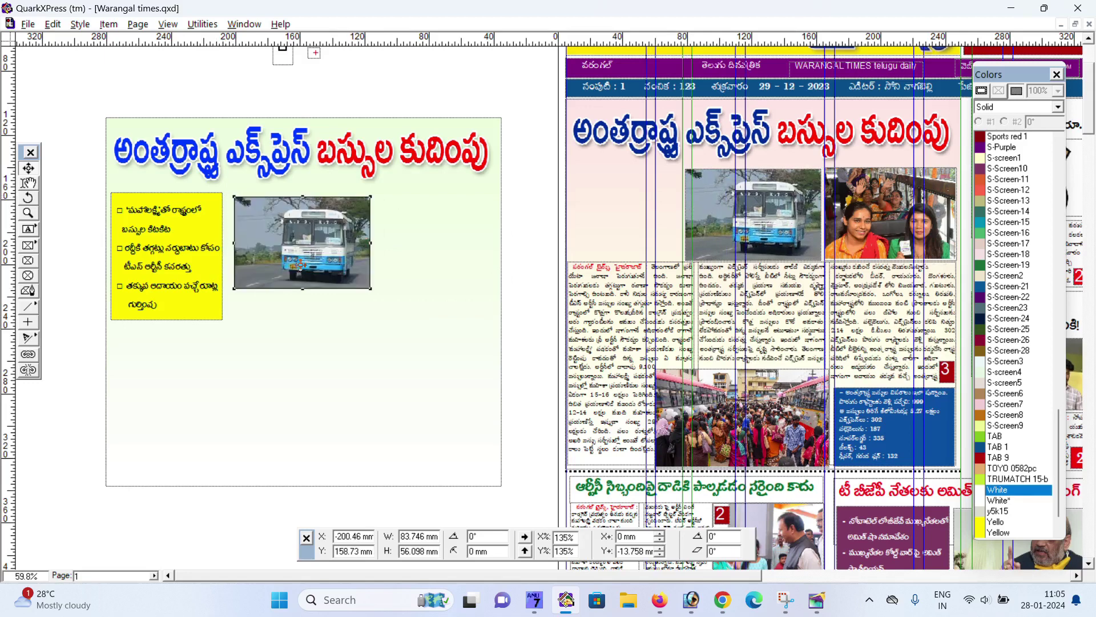
{"action": "left_click", "coordinate": [831, 204]}
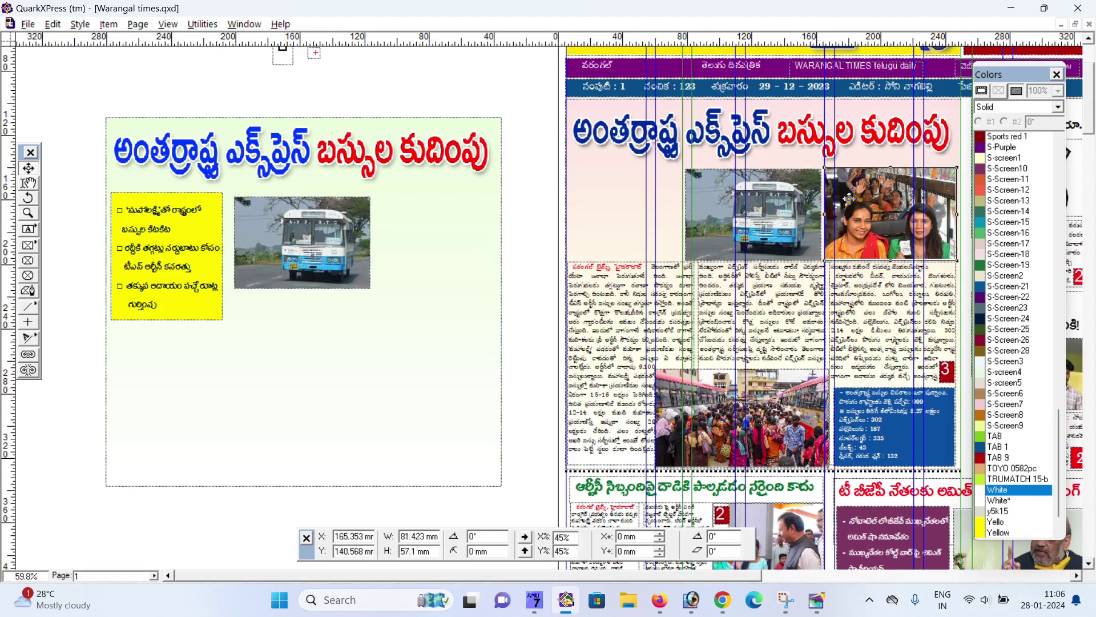
{"action": "mouse_move", "coordinate": [849, 198]}
{"action": "left_mouse_down"}
{"action": "mouse_move", "coordinate": [416, 266]}
{"action": "mouse_move", "coordinate": [424, 250]}
{"action": "left_mouse_up"}
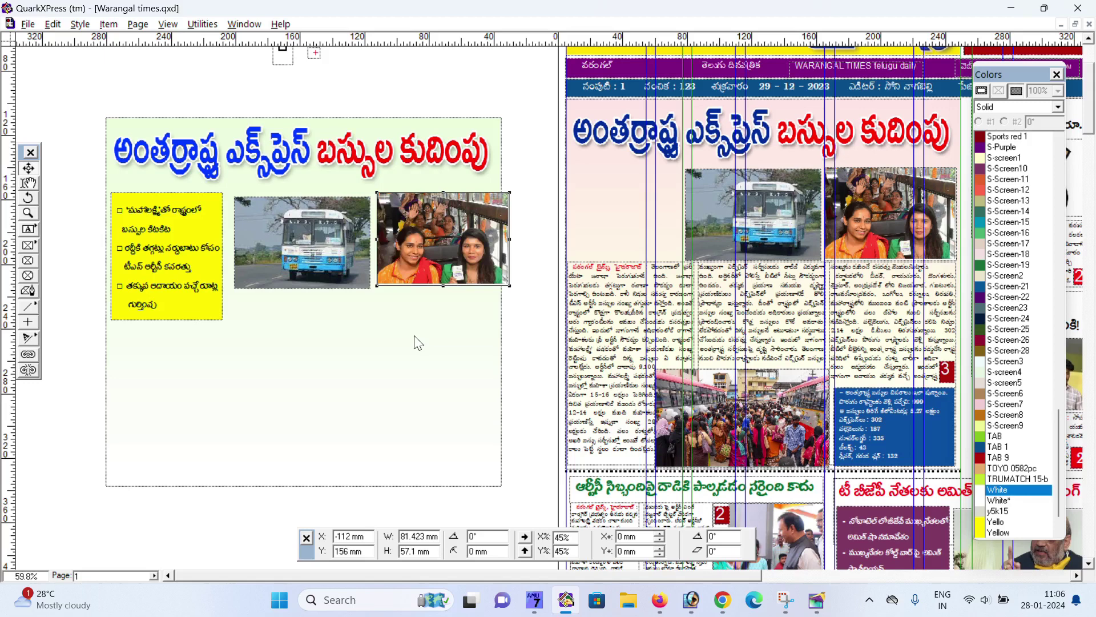
Duplicate the yellow bullet box and put the copy back in its place on the page
{"action": "left_click", "coordinate": [601, 343]}
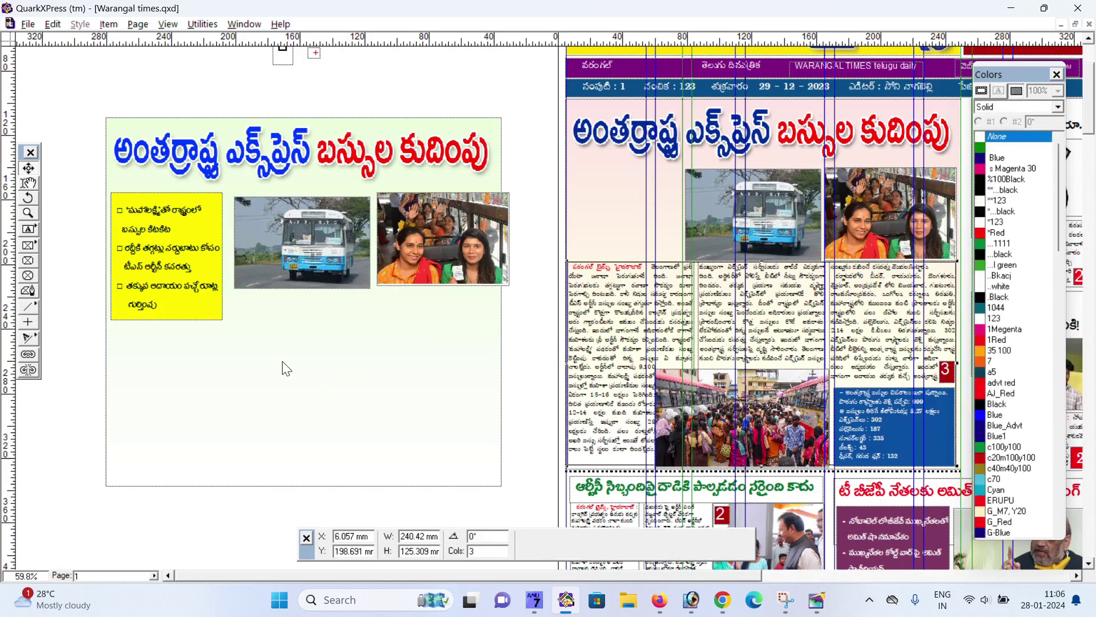
{"action": "left_click", "coordinate": [217, 309]}
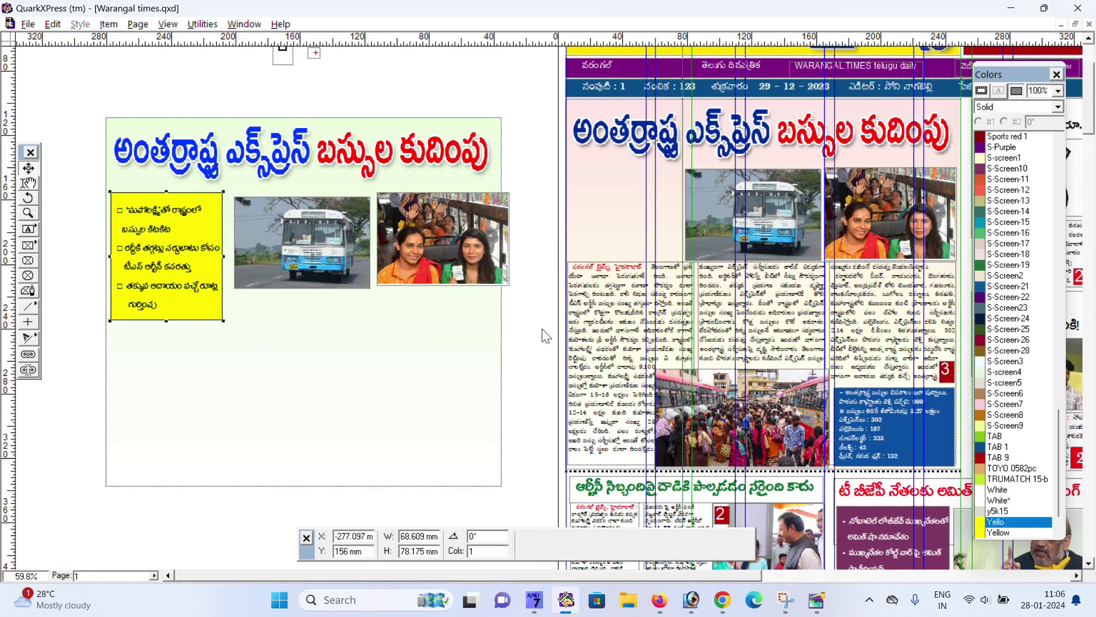
{"action": "key", "text": "ctrl+d"}
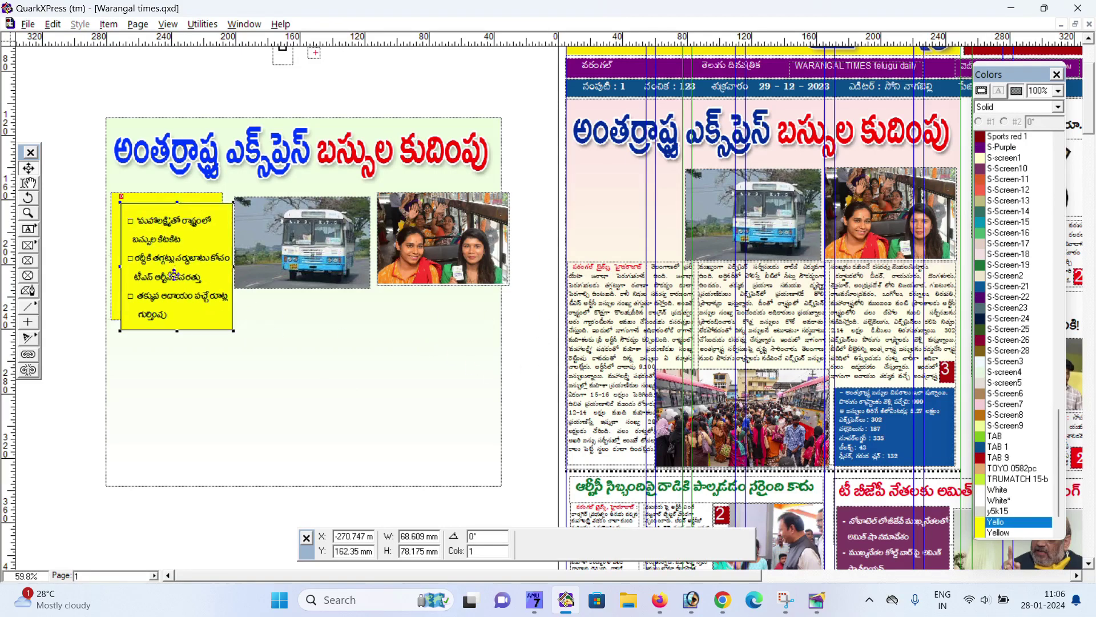
{"action": "left_click_drag", "start_coordinate": [174, 277], "coordinate": [622, 234]}
{"action": "left_click", "coordinate": [421, 358]}
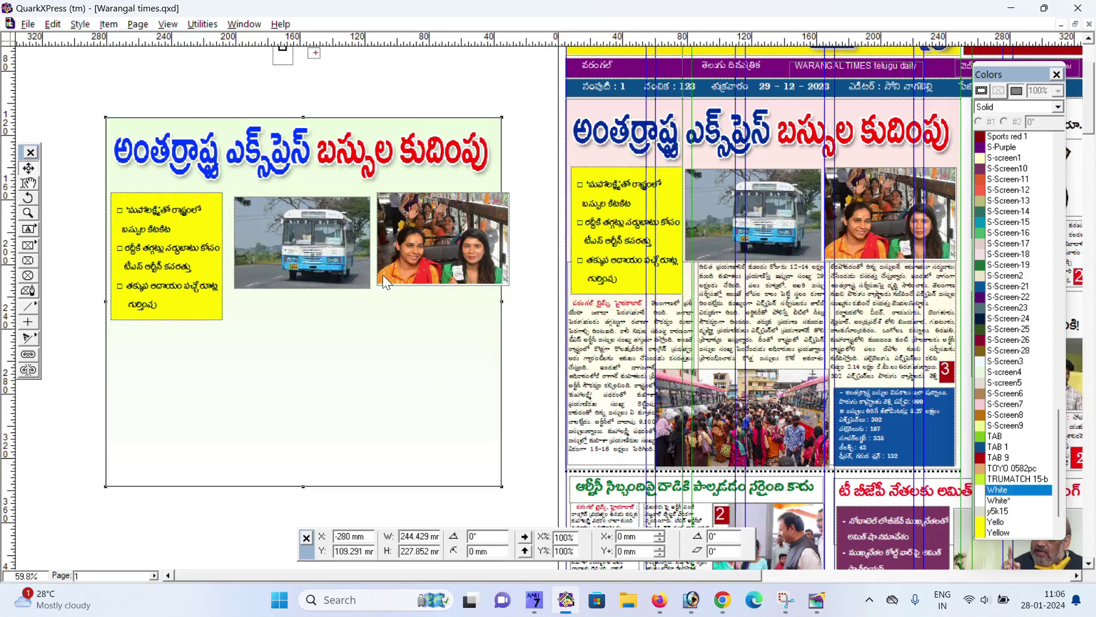
{"action": "left_click", "coordinate": [419, 263]}
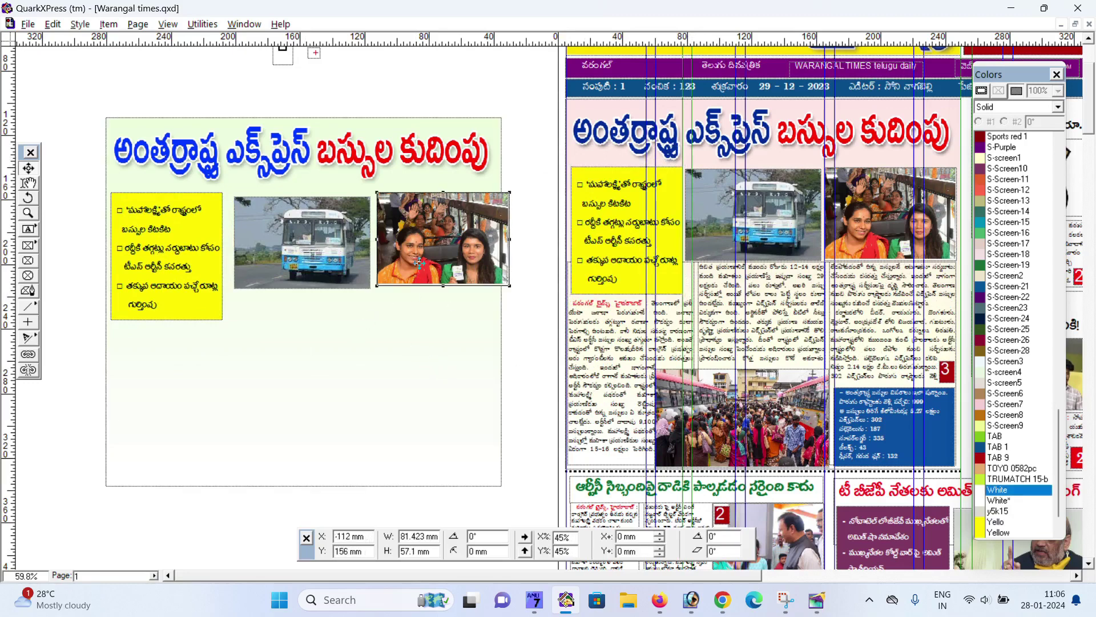
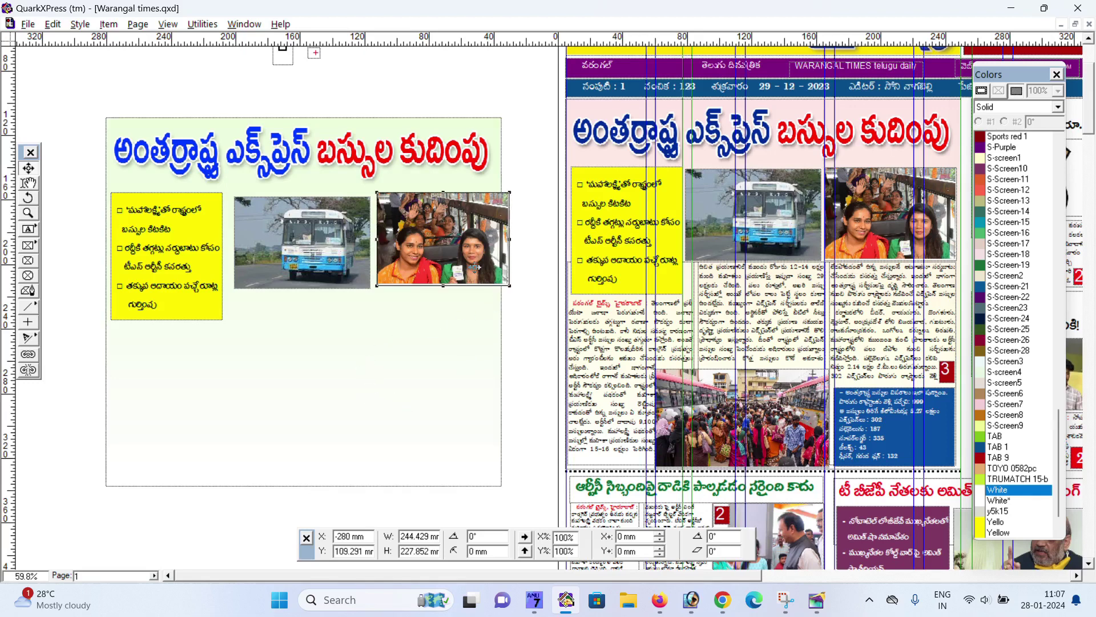
Drag the bus photo and the two-women photo so they sit side by side under the headline
{"action": "left_click_drag", "start_coordinate": [455, 263], "coordinate": [461, 272]}
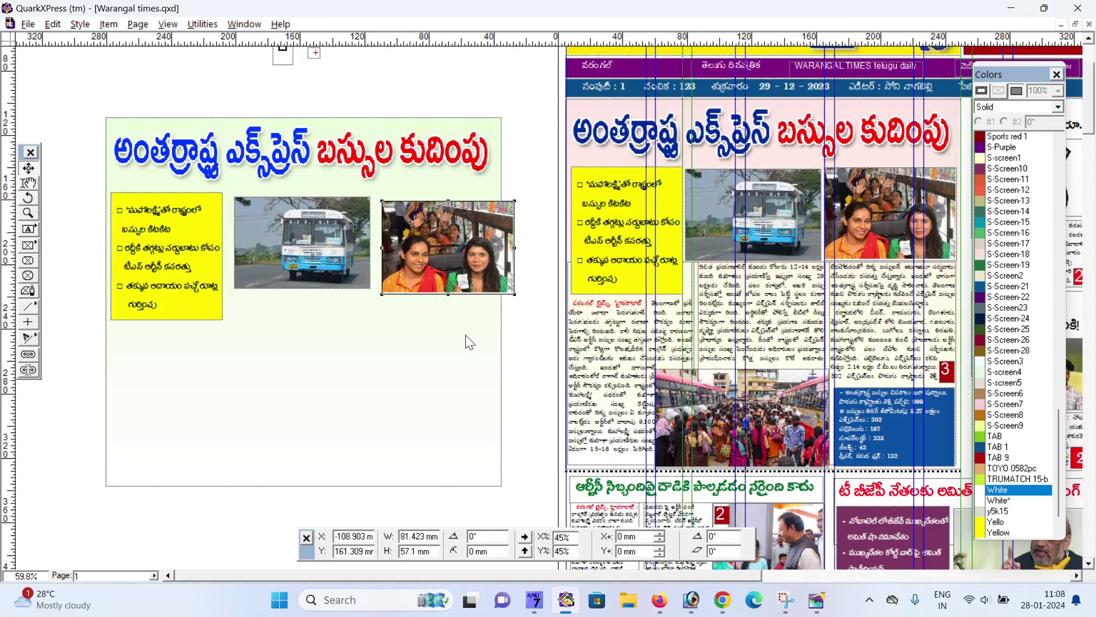
{"action": "mouse_move", "coordinate": [447, 274]}
{"action": "left_mouse_down"}
{"action": "mouse_move", "coordinate": [371, 413]}
{"action": "mouse_move", "coordinate": [439, 264]}
{"action": "left_mouse_up"}
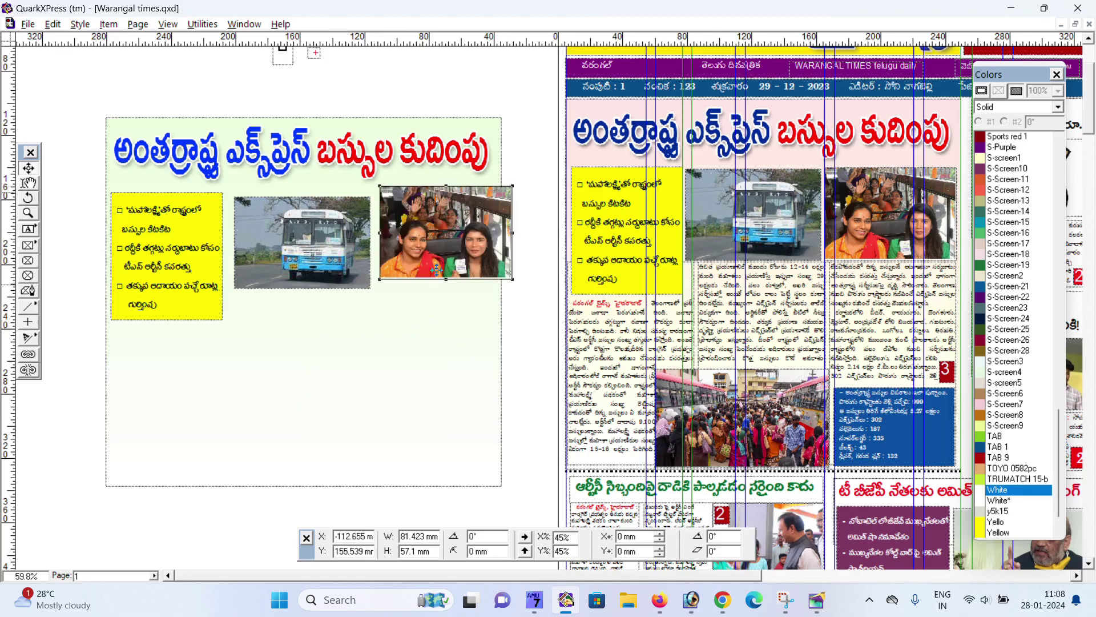
{"action": "left_click", "coordinate": [347, 271]}
{"action": "left_click_drag", "start_coordinate": [347, 272], "coordinate": [340, 267]}
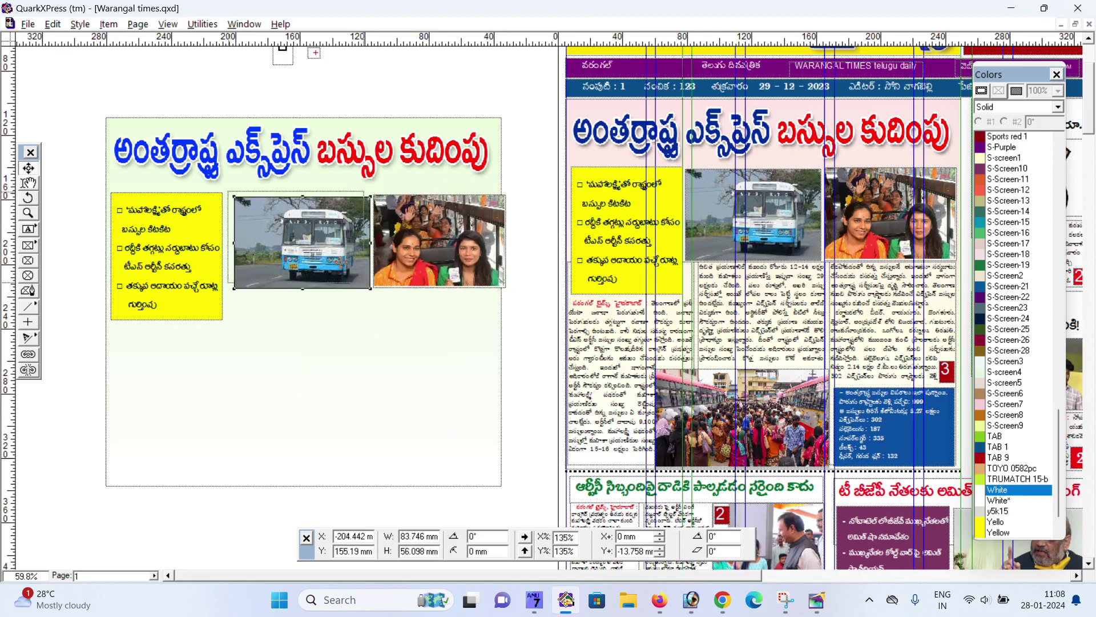
{"action": "left_click", "coordinate": [428, 261]}
{"action": "left_click_drag", "start_coordinate": [428, 261], "coordinate": [422, 254]}
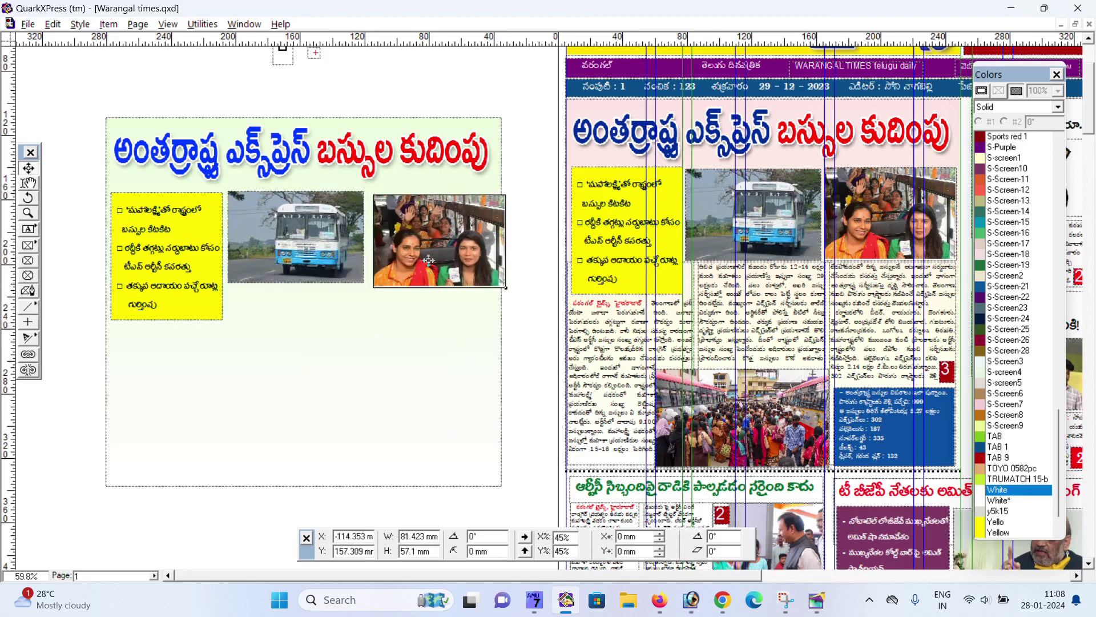
{"action": "left_click", "coordinate": [352, 274]}
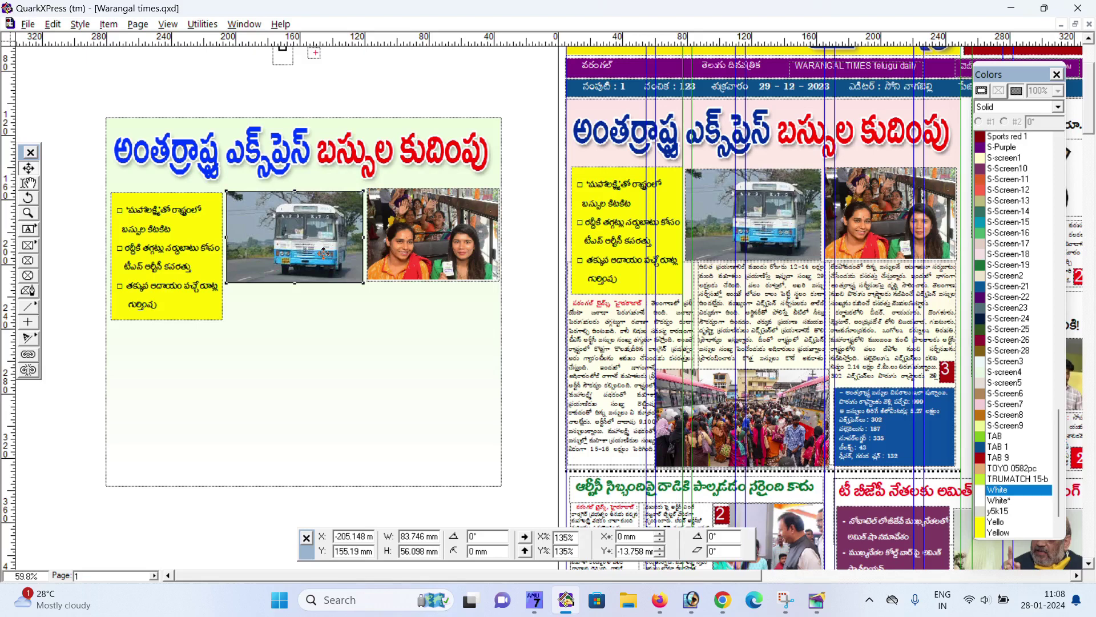
Reposition the two-women photo through the Modify dialog (Ctrl+M), then nudge it down
{"action": "left_click", "coordinate": [432, 240]}
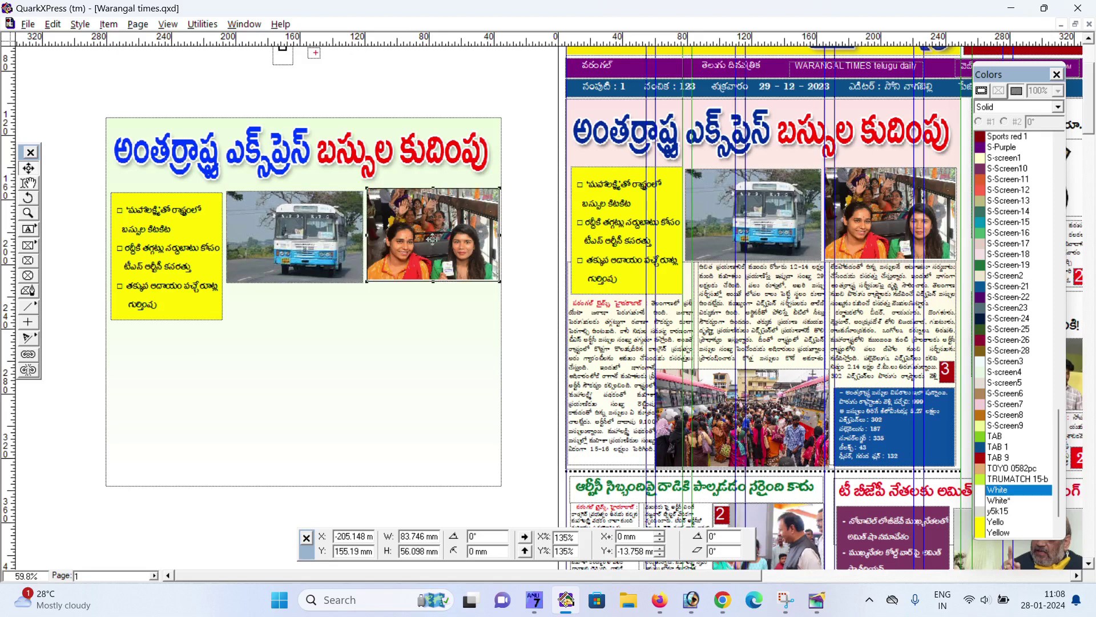
{"action": "key", "text": "ctrl+m"}
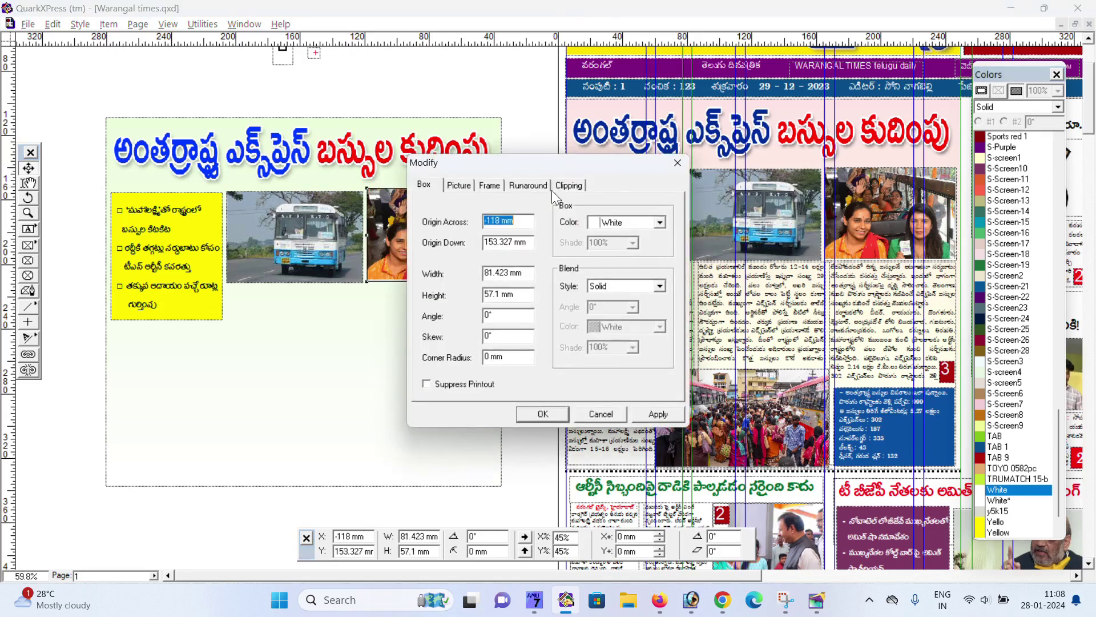
{"action": "left_click", "coordinate": [678, 163]}
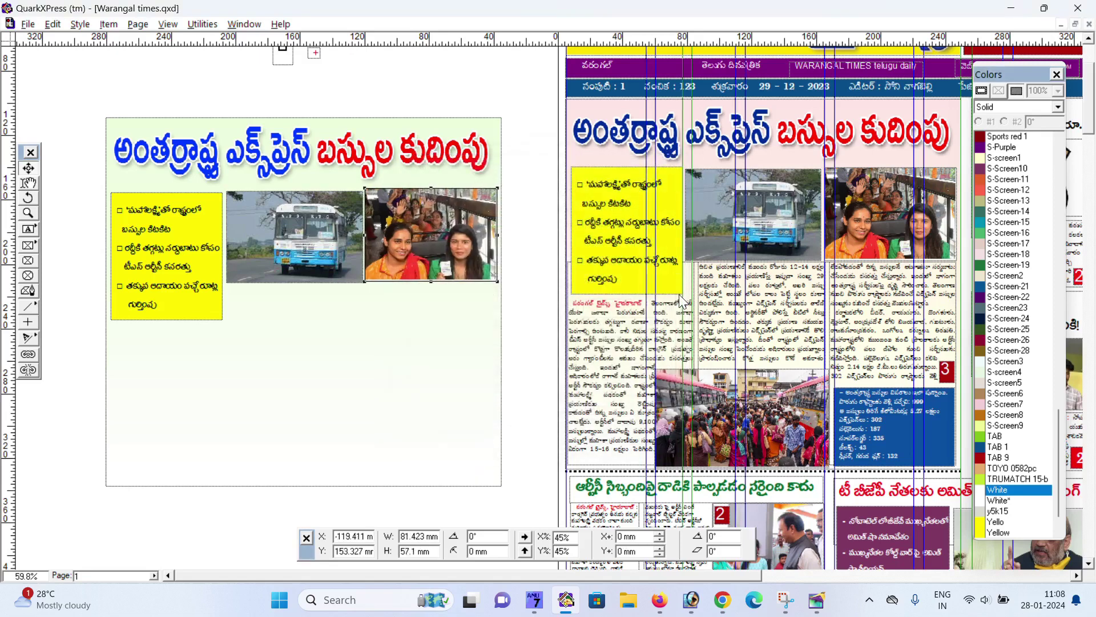
{"action": "key", "text": "Down"}
{"action": "key", "text": "Down"}
{"action": "key", "text": "Down"}
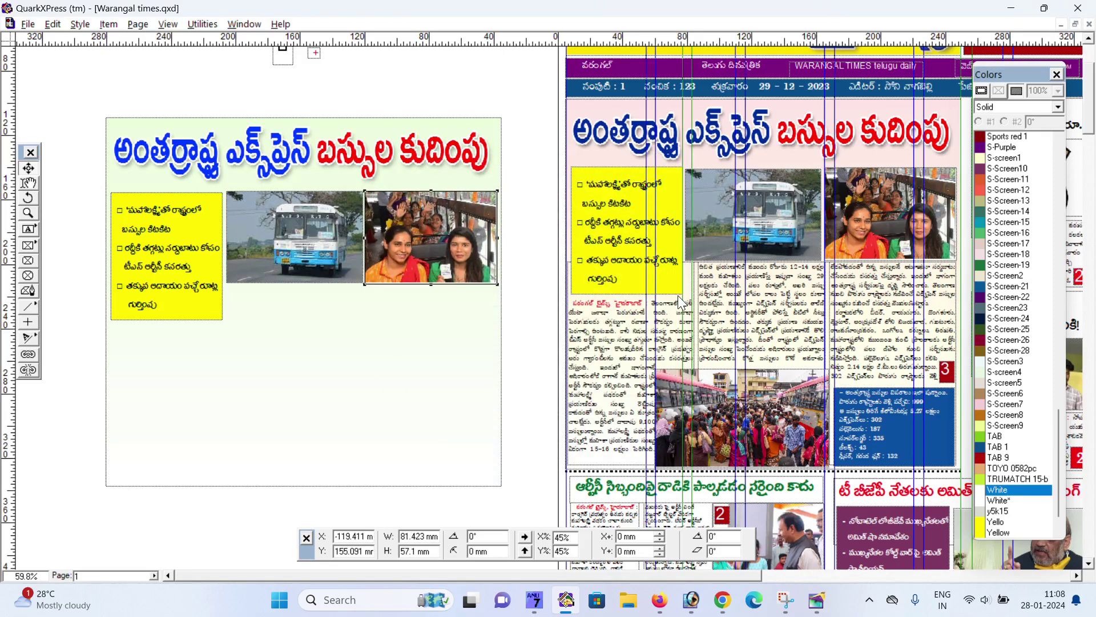
Nudge the two-women photo left and down into alignment, then switch to the Gmail window
{"action": "left_click", "coordinate": [465, 350]}
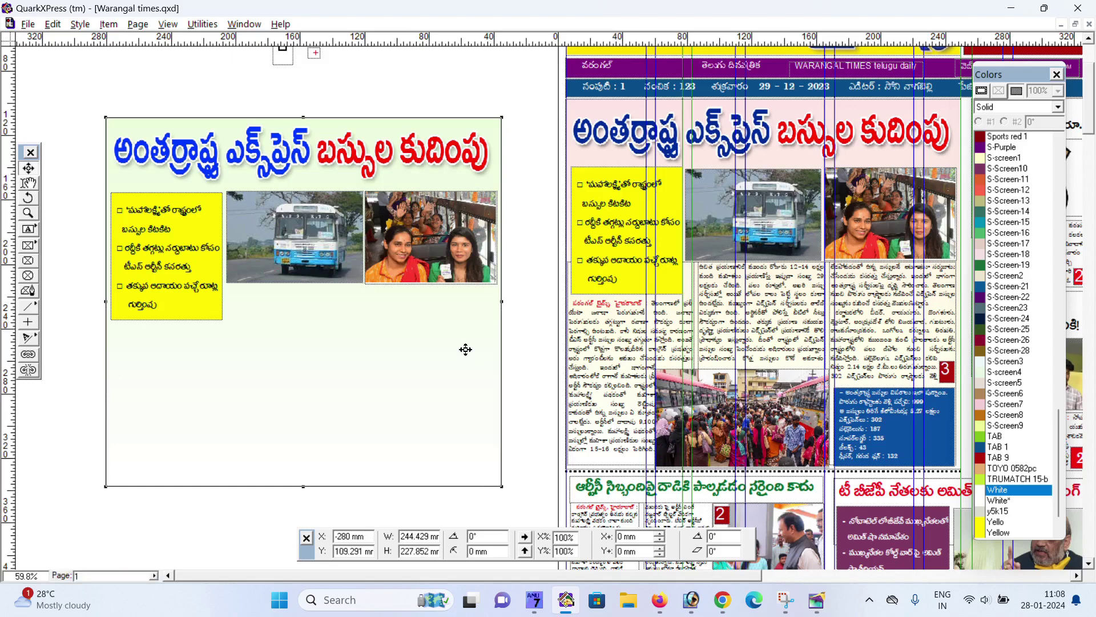
{"action": "left_click", "coordinate": [529, 253]}
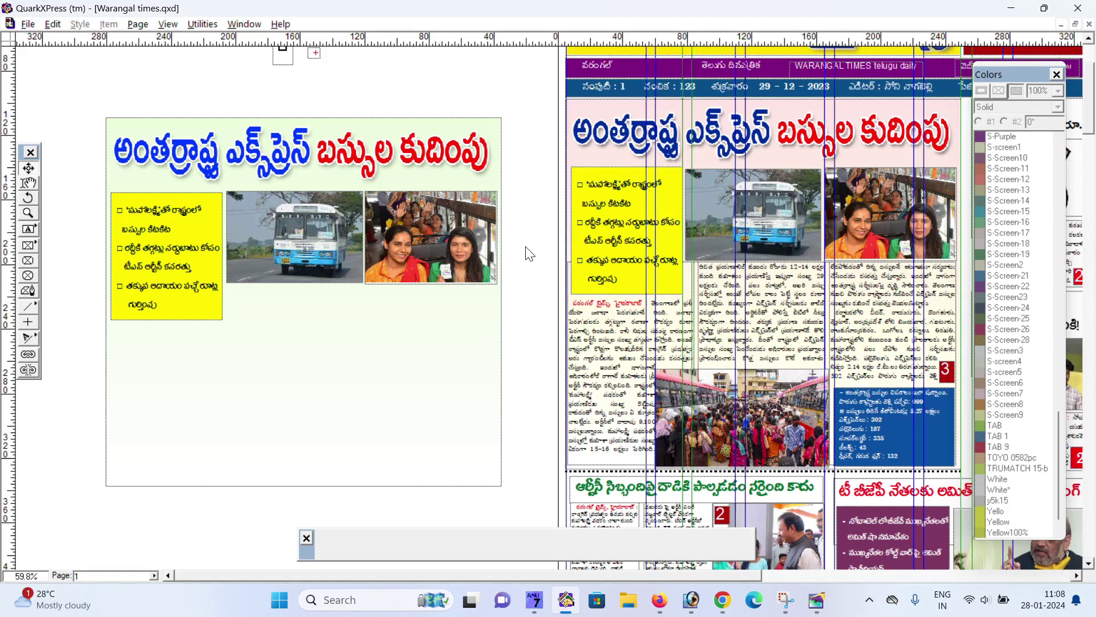
{"action": "left_click", "coordinate": [458, 241]}
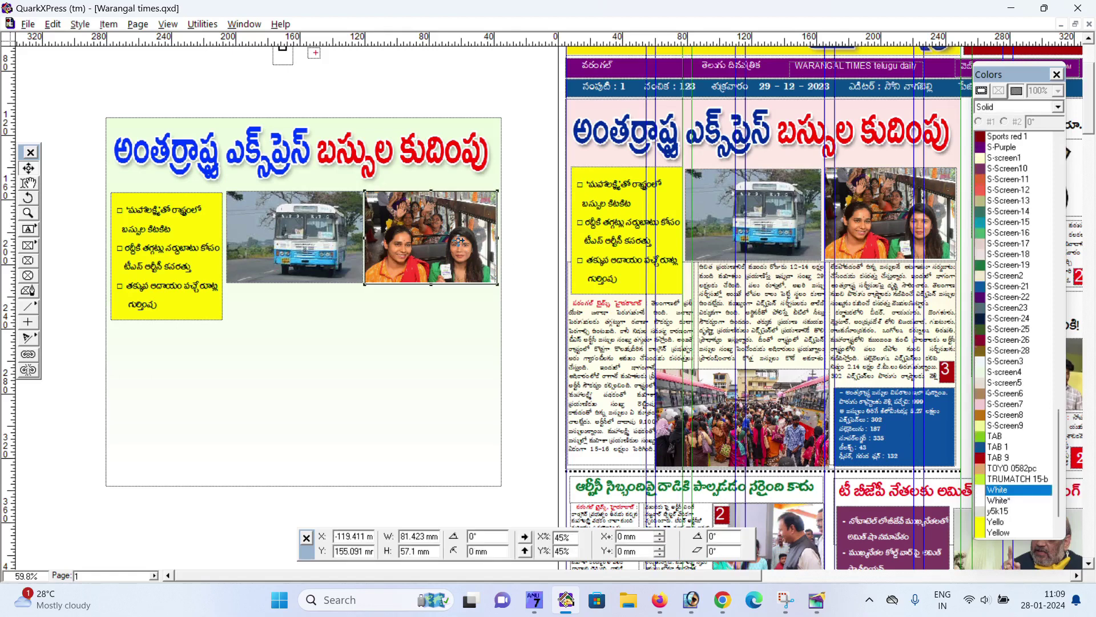
{"action": "key", "text": "Left"}
{"action": "key", "text": "Down"}
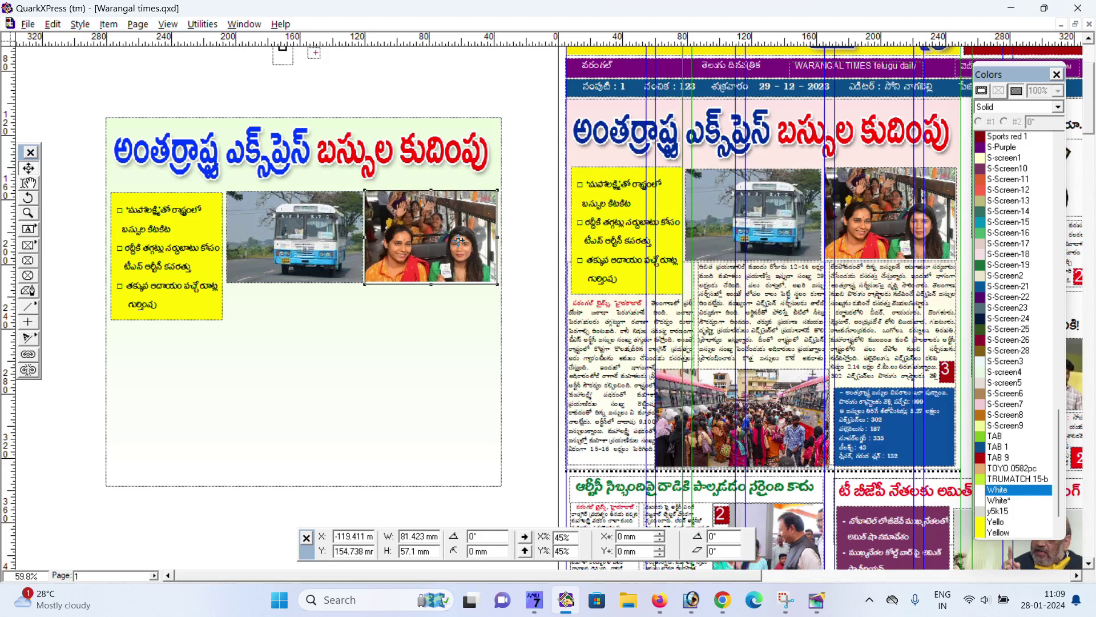
{"action": "left_click", "coordinate": [524, 239]}
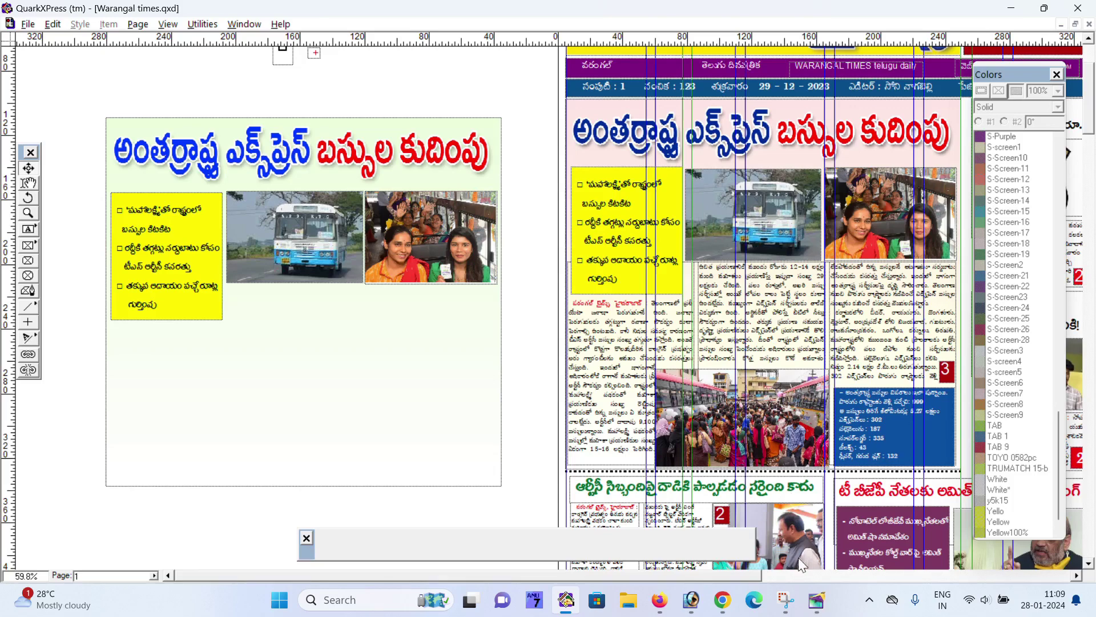
{"action": "left_click", "coordinate": [723, 599]}
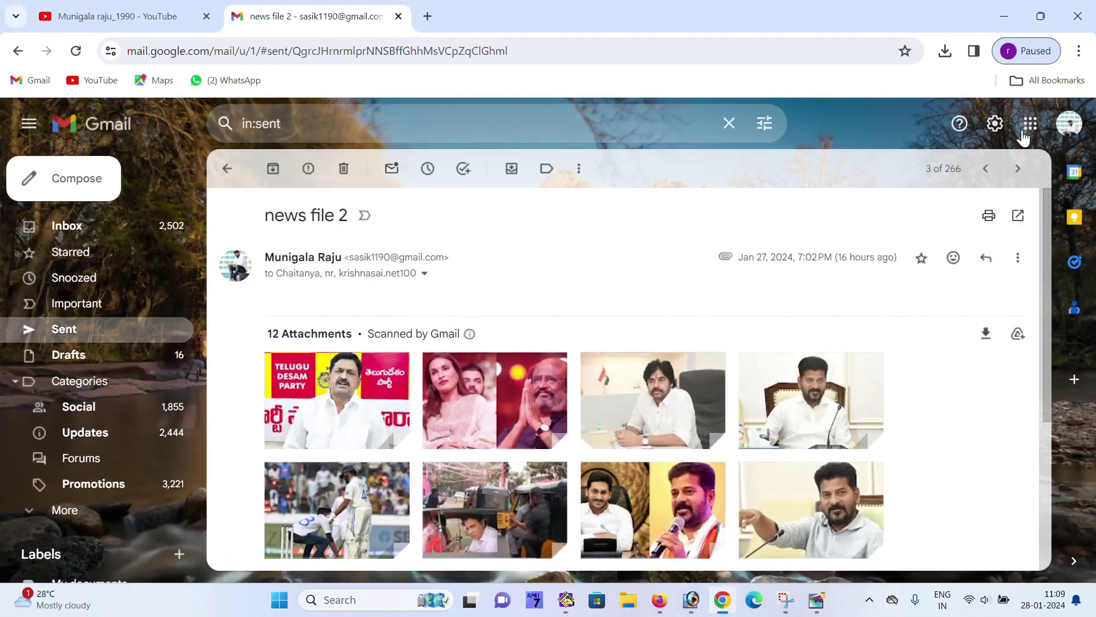
Check the signed-in Google accounts, minimize Chrome and QuarkXPress, and refresh the desktop
{"action": "left_click", "coordinate": [1063, 131]}
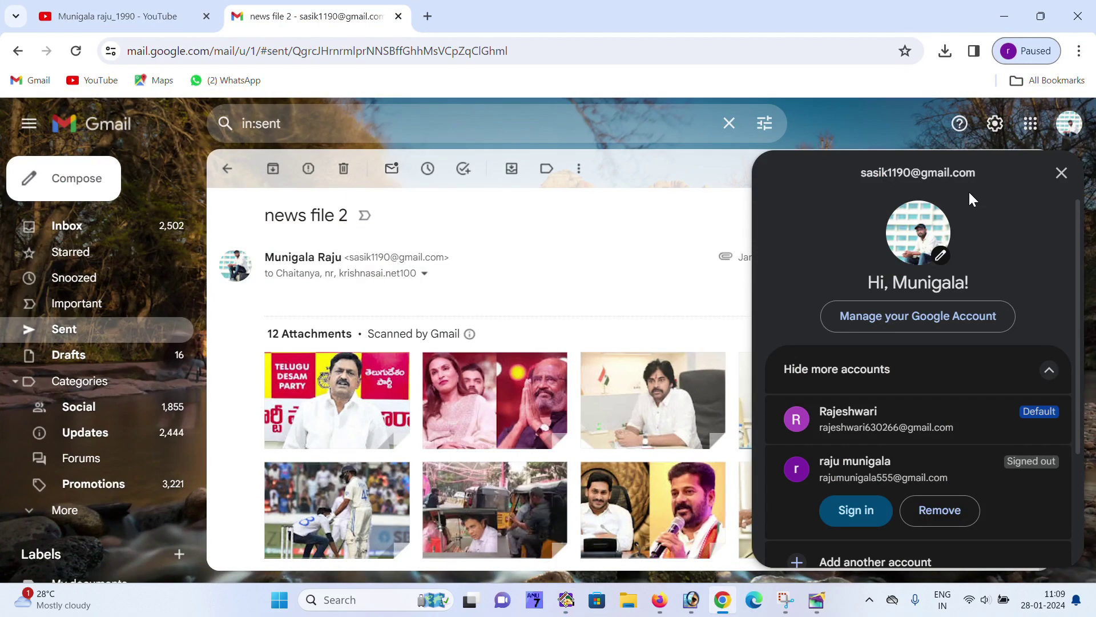
{"action": "left_click", "coordinate": [858, 107]}
{"action": "mouse_move", "coordinate": [721, 599]}
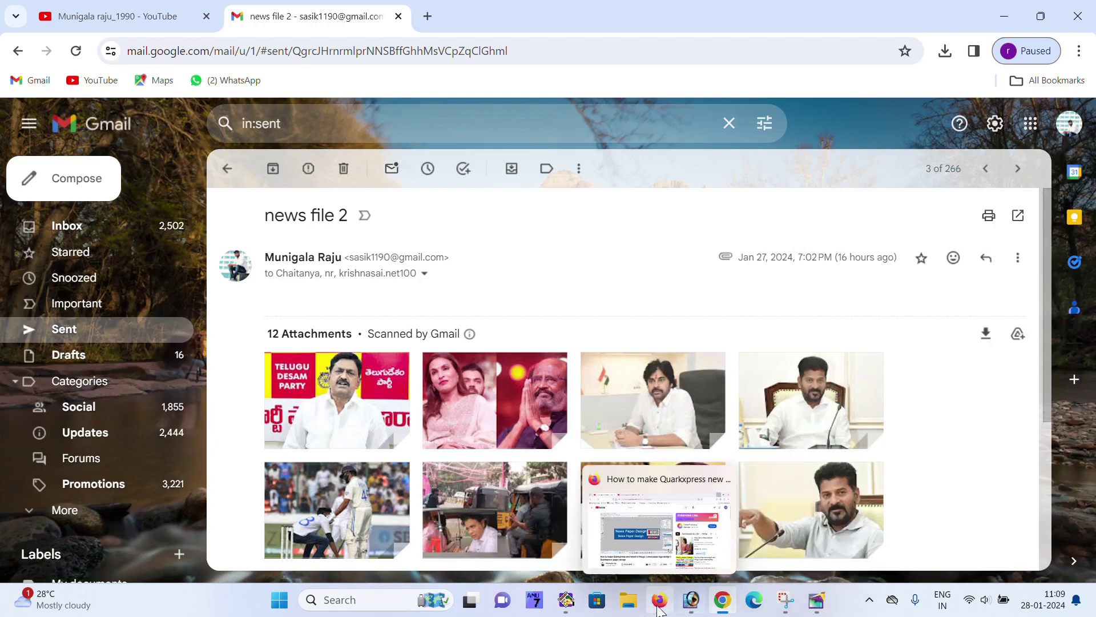
{"action": "left_click", "coordinate": [1007, 12]}
{"action": "left_click", "coordinate": [1022, 15]}
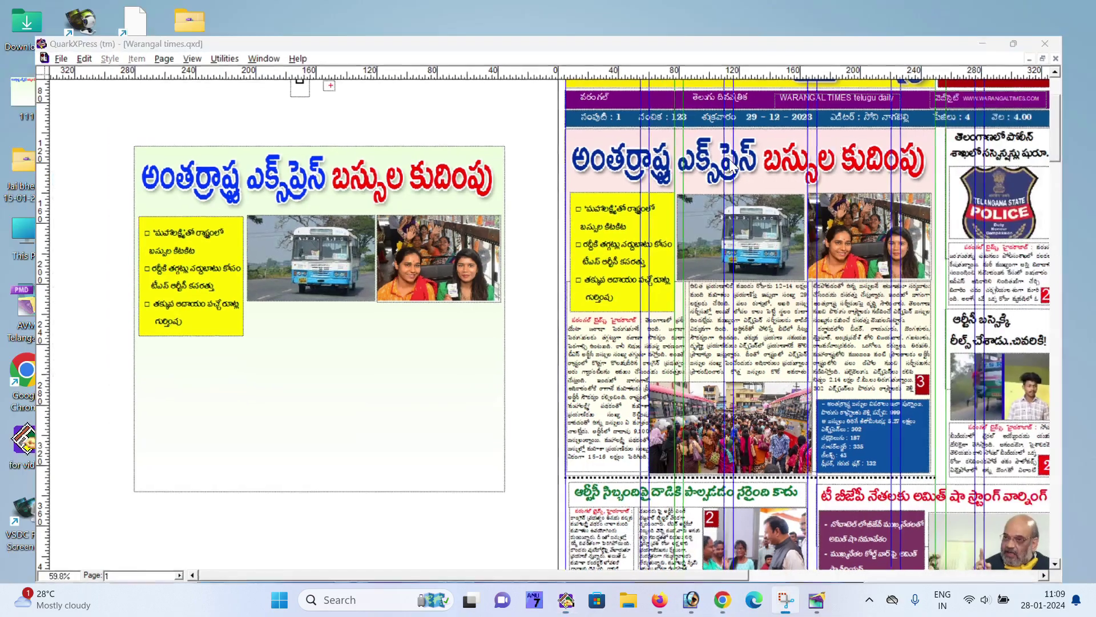
{"action": "right_click", "coordinate": [434, 136]}
{"action": "left_click", "coordinate": [489, 200]}
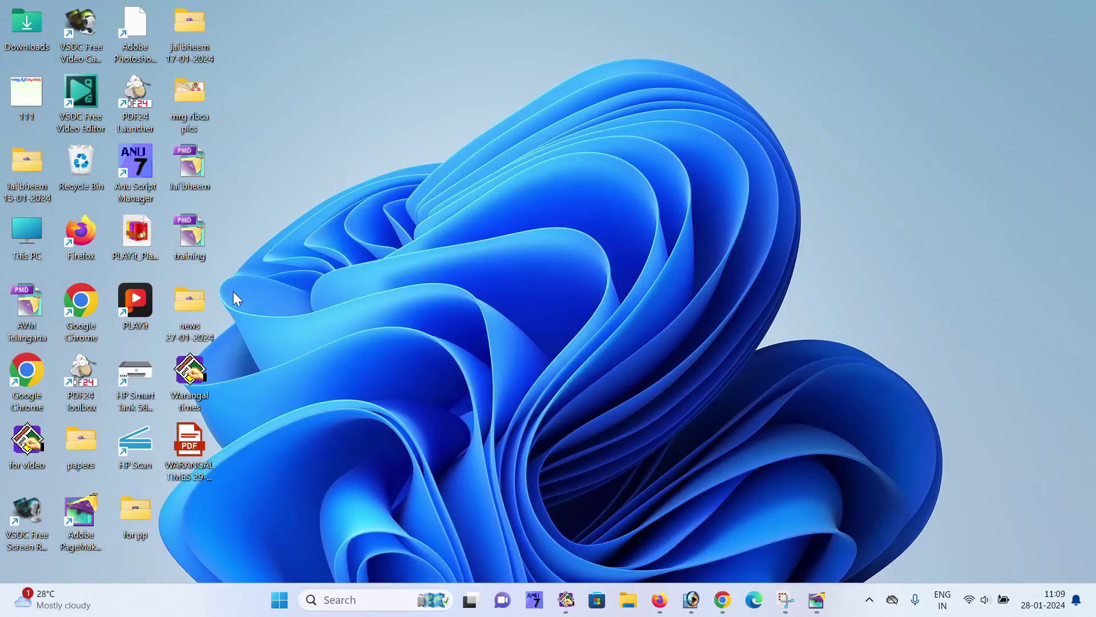
Open the WARANGAL TIMES 29-12-2023 PDF at 81% zoom and scroll down the front page
{"action": "double_click", "coordinate": [206, 445]}
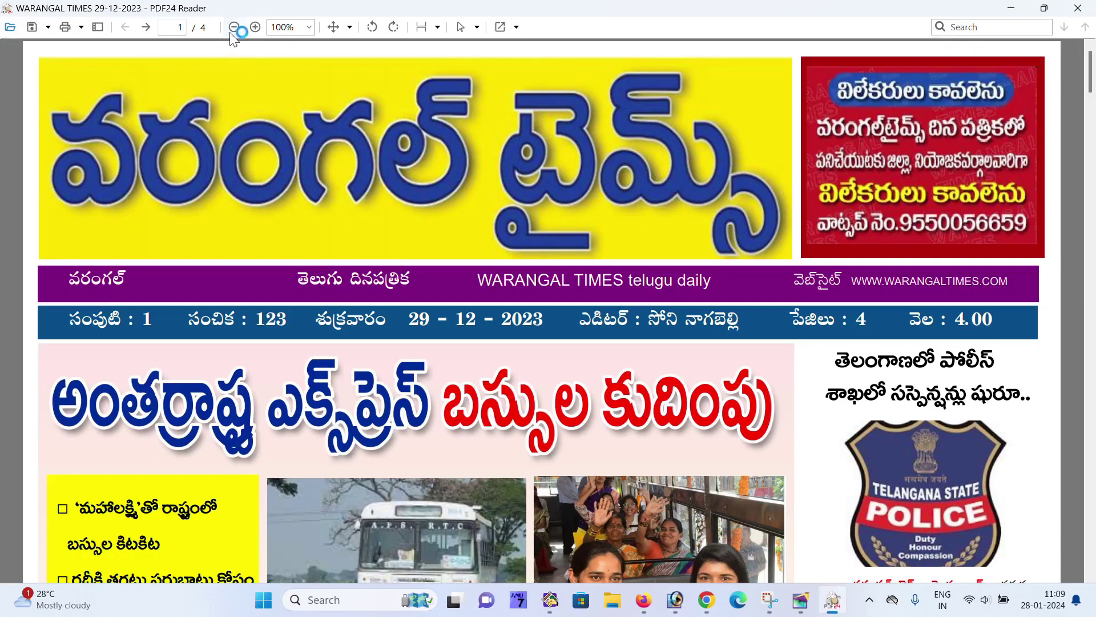
{"action": "left_click", "coordinate": [234, 27]}
{"action": "scroll", "coordinate": [428, 357], "scroll_direction": "down", "scroll_amount": 3}
{"action": "scroll", "coordinate": [429, 358], "scroll_direction": "down", "scroll_amount": 2}
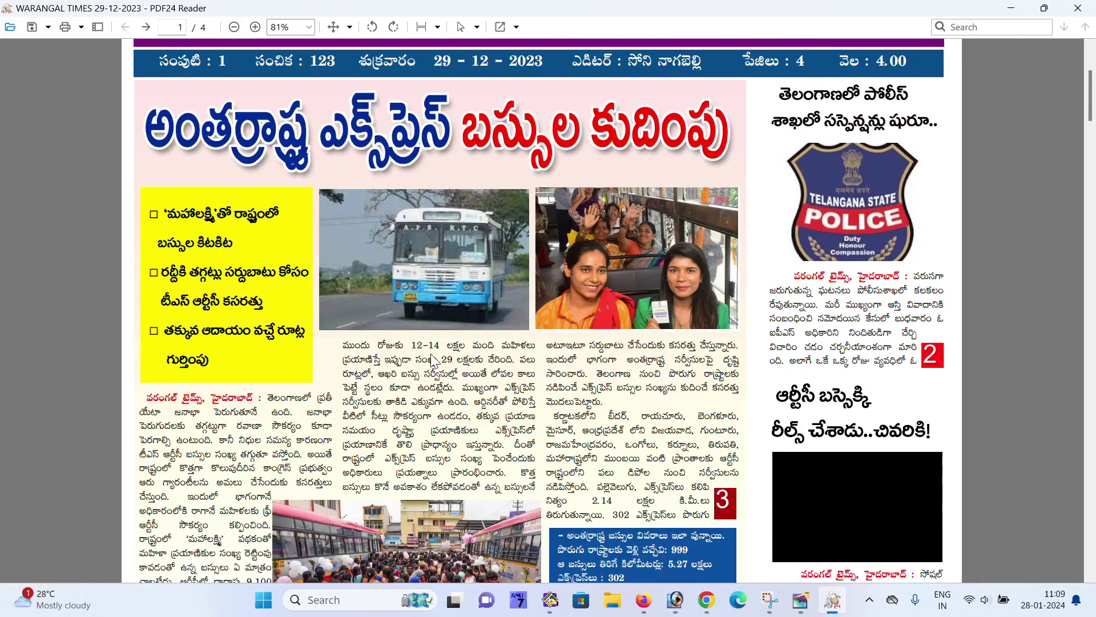
{"action": "scroll", "coordinate": [429, 358], "scroll_direction": "down", "scroll_amount": 1}
{"action": "scroll", "coordinate": [429, 358], "scroll_direction": "down", "scroll_amount": 2}
{"action": "scroll", "coordinate": [429, 358], "scroll_direction": "down", "scroll_amount": 1}
{"action": "scroll", "coordinate": [537, 308], "scroll_direction": "down", "scroll_amount": 2}
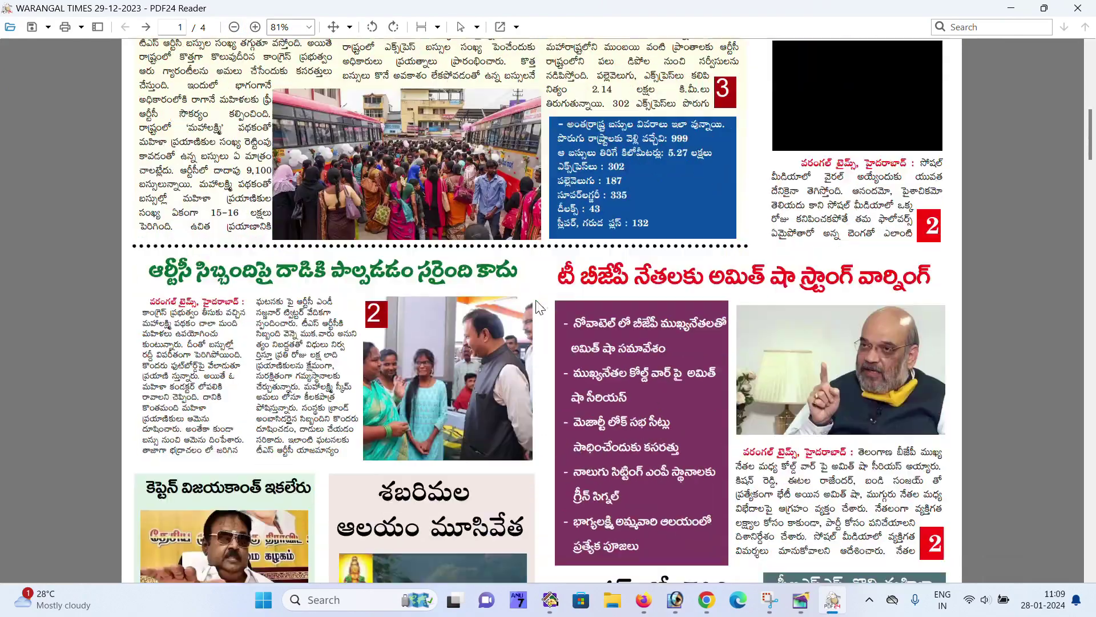
{"action": "scroll", "coordinate": [537, 308], "scroll_direction": "down", "scroll_amount": 1}
{"action": "scroll", "coordinate": [537, 308], "scroll_direction": "down", "scroll_amount": 2}
{"action": "scroll", "coordinate": [537, 308], "scroll_direction": "down", "scroll_amount": 2}
Scroll back over the lower front-page stories, then minimize PDF24 Reader
{"action": "scroll", "coordinate": [537, 308], "scroll_direction": "up", "scroll_amount": 1}
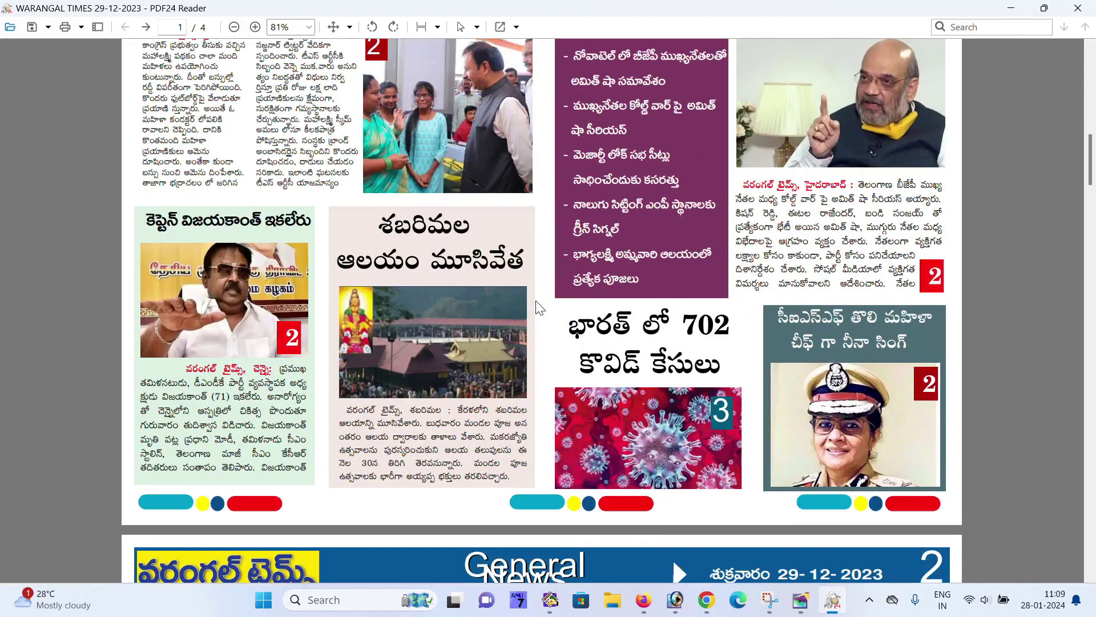
{"action": "scroll", "coordinate": [537, 308], "scroll_direction": "down", "scroll_amount": 1}
{"action": "scroll", "coordinate": [537, 311], "scroll_direction": "up", "scroll_amount": 1}
{"action": "scroll", "coordinate": [537, 311], "scroll_direction": "up", "scroll_amount": 1}
{"action": "scroll", "coordinate": [611, 350], "scroll_direction": "down", "scroll_amount": 1}
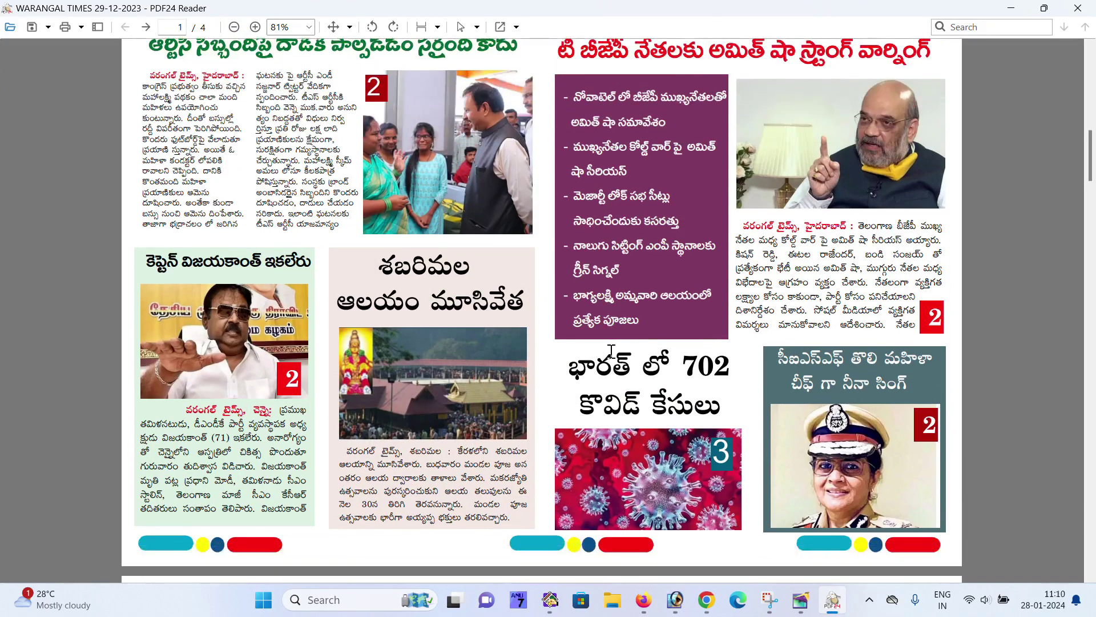
{"action": "left_click", "coordinate": [1011, 8]}
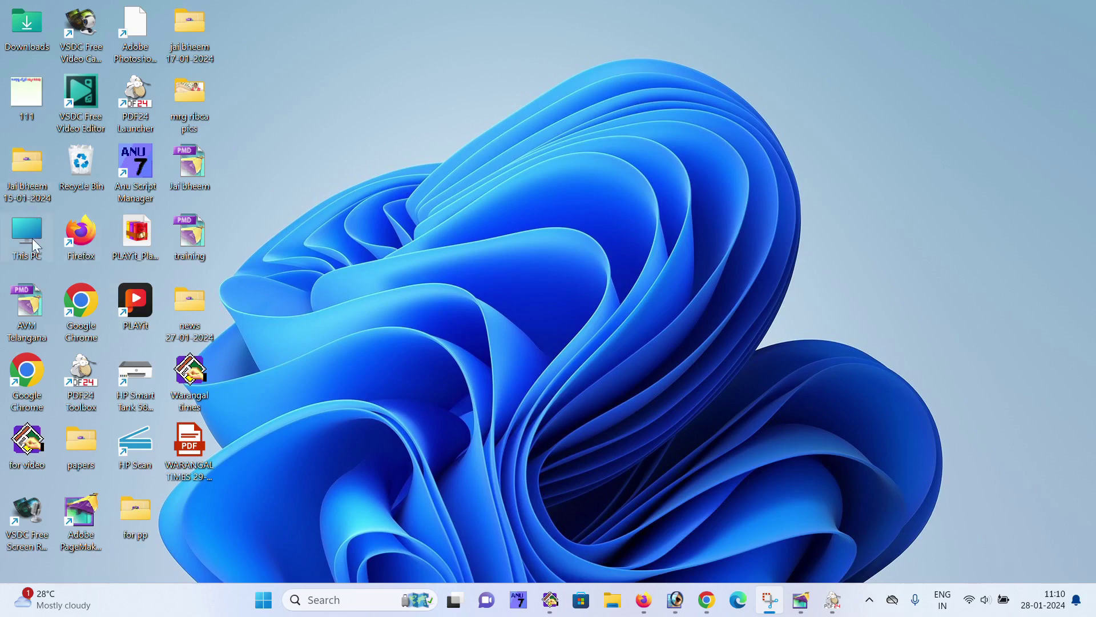
Open the JAI BHEEM 15-01-2024 PDF from its desktop folder, zoom to 89%, and scroll down
{"action": "double_click", "coordinate": [19, 183]}
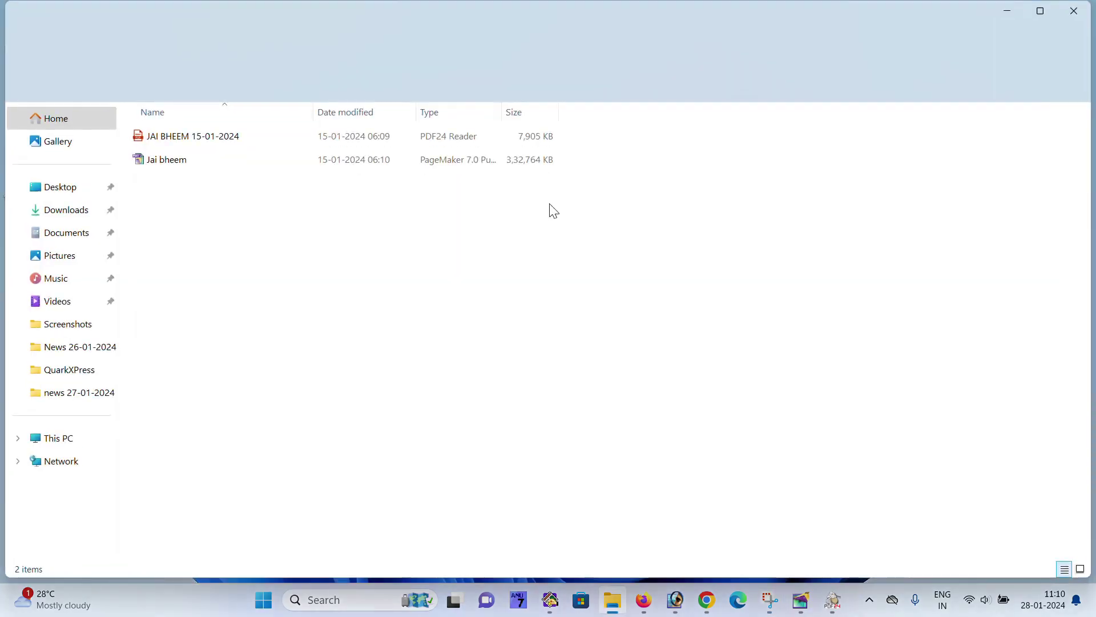
{"action": "double_click", "coordinate": [247, 140]}
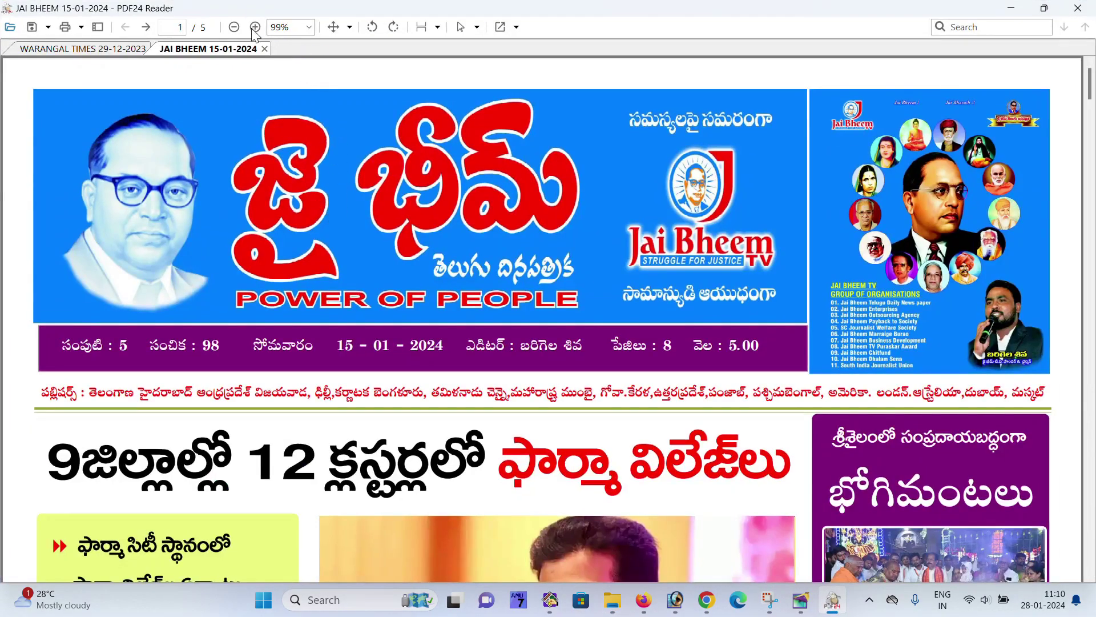
{"action": "left_click", "coordinate": [234, 27]}
{"action": "scroll", "coordinate": [479, 304], "scroll_direction": "down", "scroll_amount": 2}
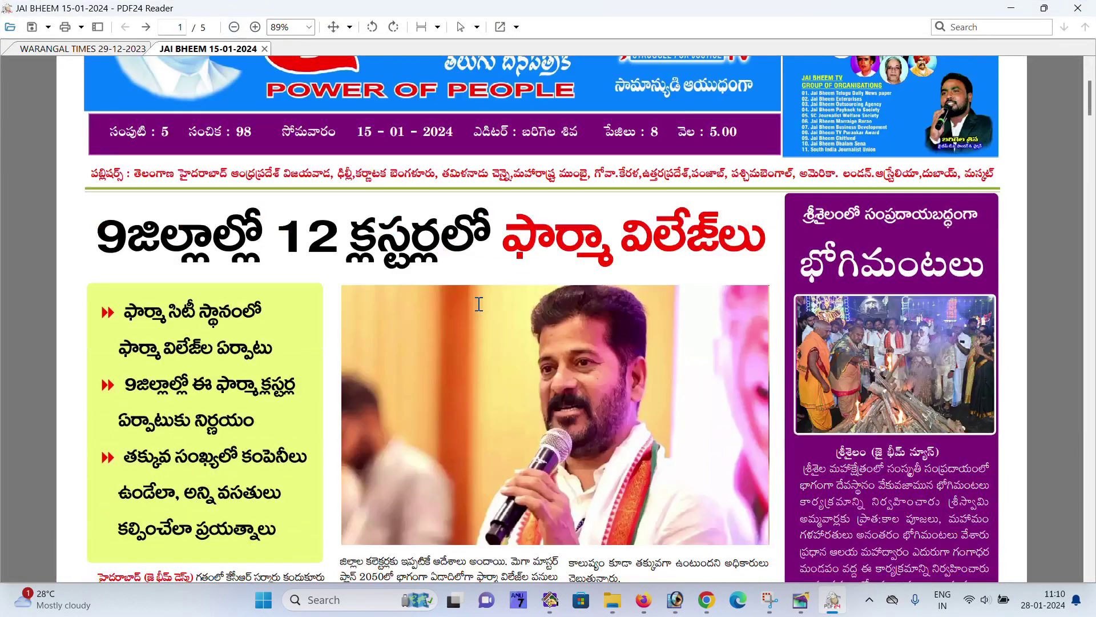
{"action": "scroll", "coordinate": [479, 304], "scroll_direction": "down", "scroll_amount": 2}
{"action": "scroll", "coordinate": [479, 304], "scroll_direction": "down", "scroll_amount": 3}
{"action": "scroll", "coordinate": [479, 305], "scroll_direction": "down", "scroll_amount": 2}
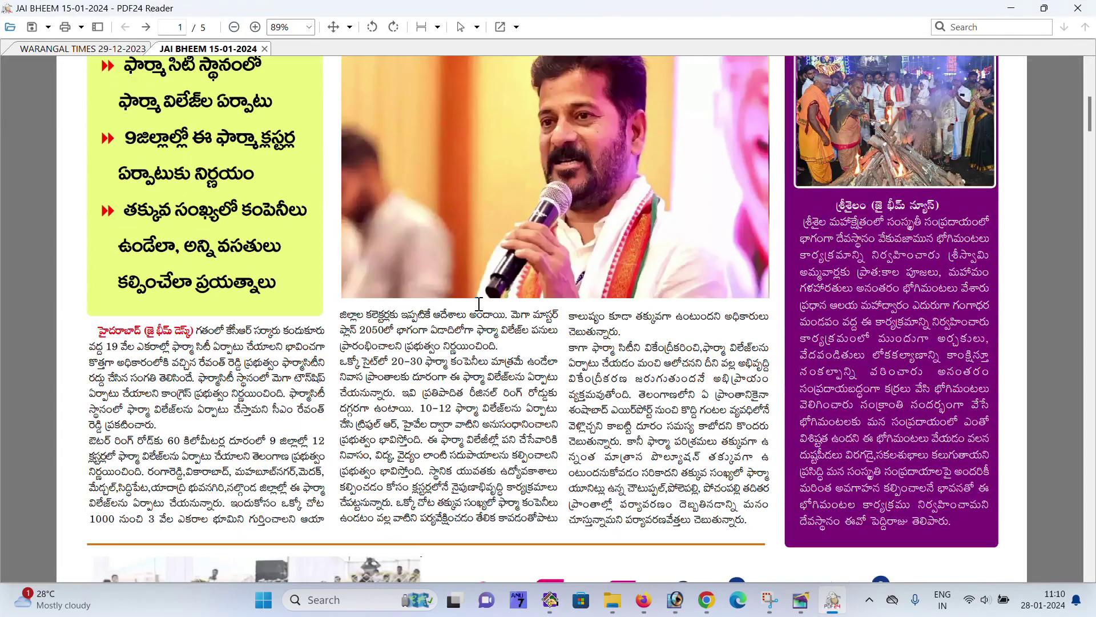
{"action": "scroll", "coordinate": [479, 305], "scroll_direction": "down", "scroll_amount": 4}
{"action": "scroll", "coordinate": [479, 304], "scroll_direction": "down", "scroll_amount": 3}
{"action": "scroll", "coordinate": [479, 305], "scroll_direction": "down", "scroll_amount": 1}
{"action": "scroll", "coordinate": [479, 305], "scroll_direction": "down", "scroll_amount": 3}
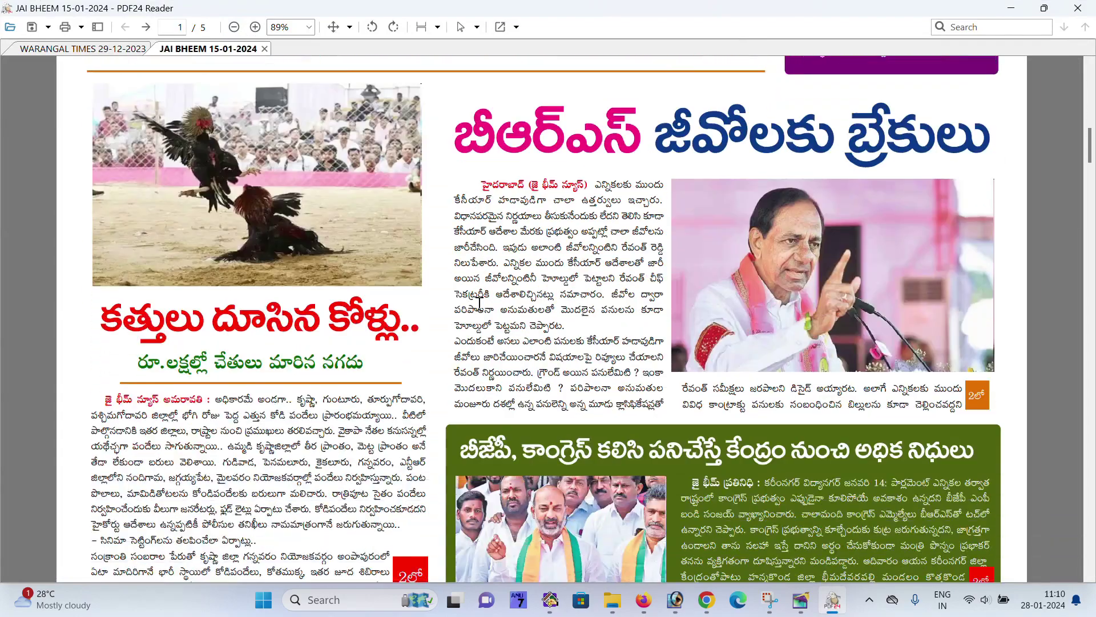
{"action": "scroll", "coordinate": [479, 304], "scroll_direction": "down", "scroll_amount": 3}
Scroll up and down through the JAI BHEEM front page to compare its layout
{"action": "scroll", "coordinate": [478, 304], "scroll_direction": "up", "scroll_amount": 2}
{"action": "scroll", "coordinate": [479, 305], "scroll_direction": "up", "scroll_amount": 2}
{"action": "scroll", "coordinate": [479, 305], "scroll_direction": "up", "scroll_amount": 2}
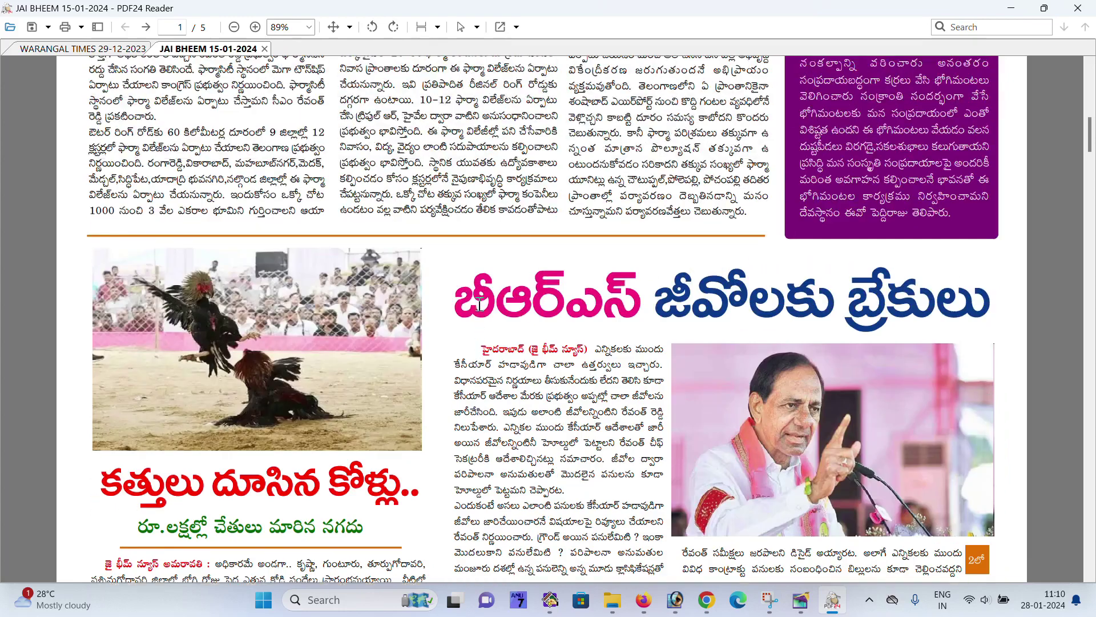
{"action": "scroll", "coordinate": [479, 304], "scroll_direction": "up", "scroll_amount": 3}
{"action": "scroll", "coordinate": [479, 305], "scroll_direction": "up", "scroll_amount": 2}
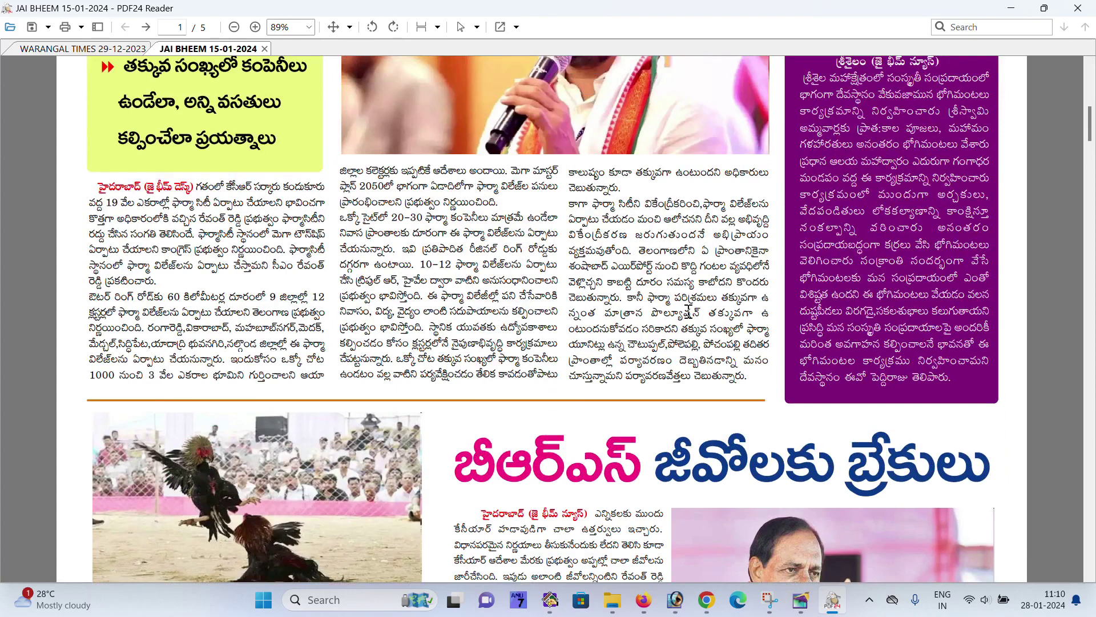
{"action": "scroll", "coordinate": [688, 312], "scroll_direction": "up", "scroll_amount": 1}
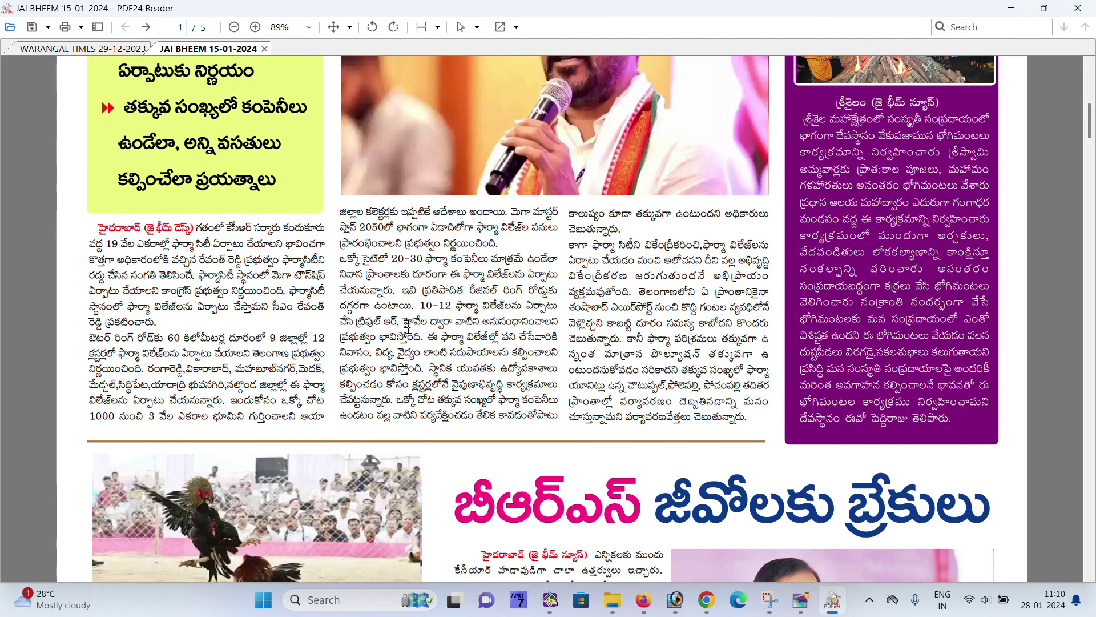
{"action": "scroll", "coordinate": [408, 330], "scroll_direction": "up", "scroll_amount": 1}
{"action": "scroll", "coordinate": [408, 329], "scroll_direction": "up", "scroll_amount": 2}
{"action": "scroll", "coordinate": [408, 326], "scroll_direction": "up", "scroll_amount": 2}
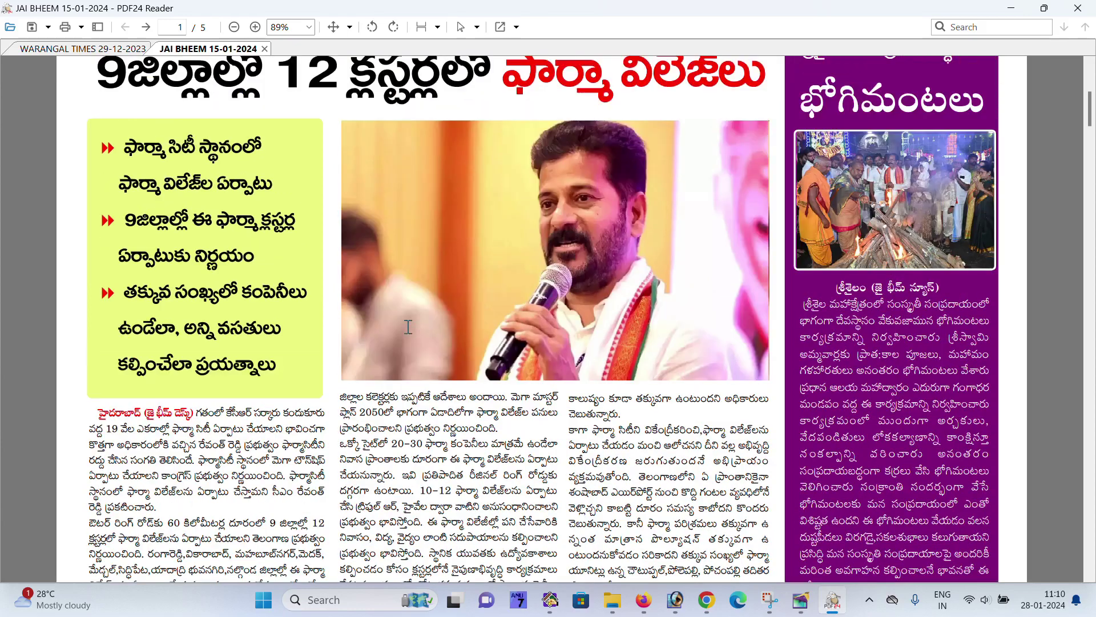
{"action": "scroll", "coordinate": [425, 315], "scroll_direction": "up", "scroll_amount": 2}
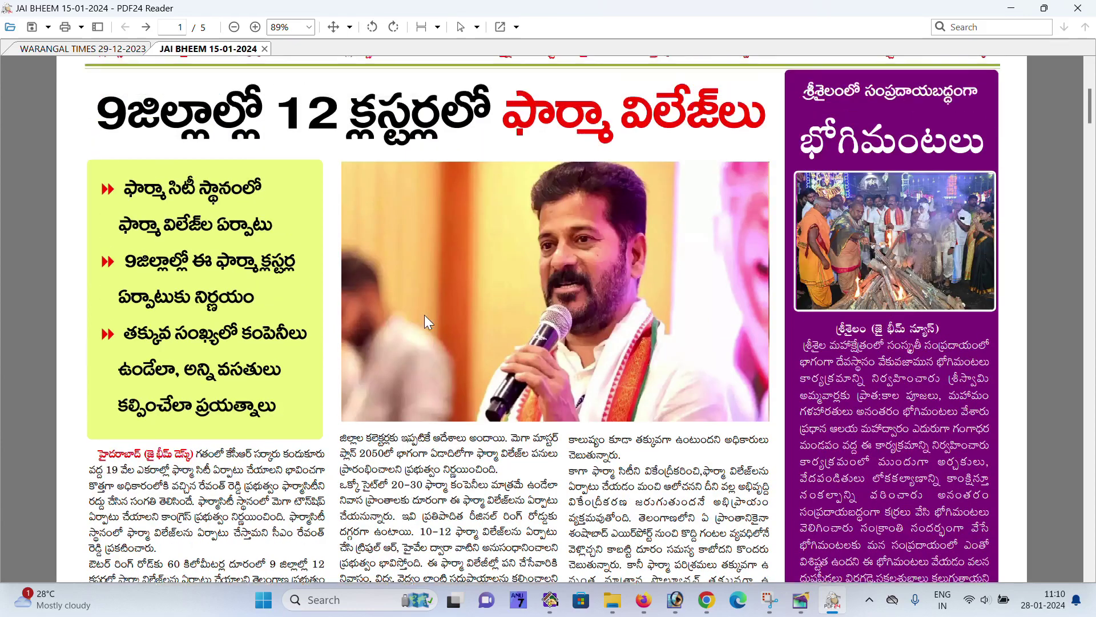
{"action": "scroll", "coordinate": [424, 315], "scroll_direction": "up", "scroll_amount": 2}
{"action": "scroll", "coordinate": [424, 314], "scroll_direction": "down", "scroll_amount": 1}
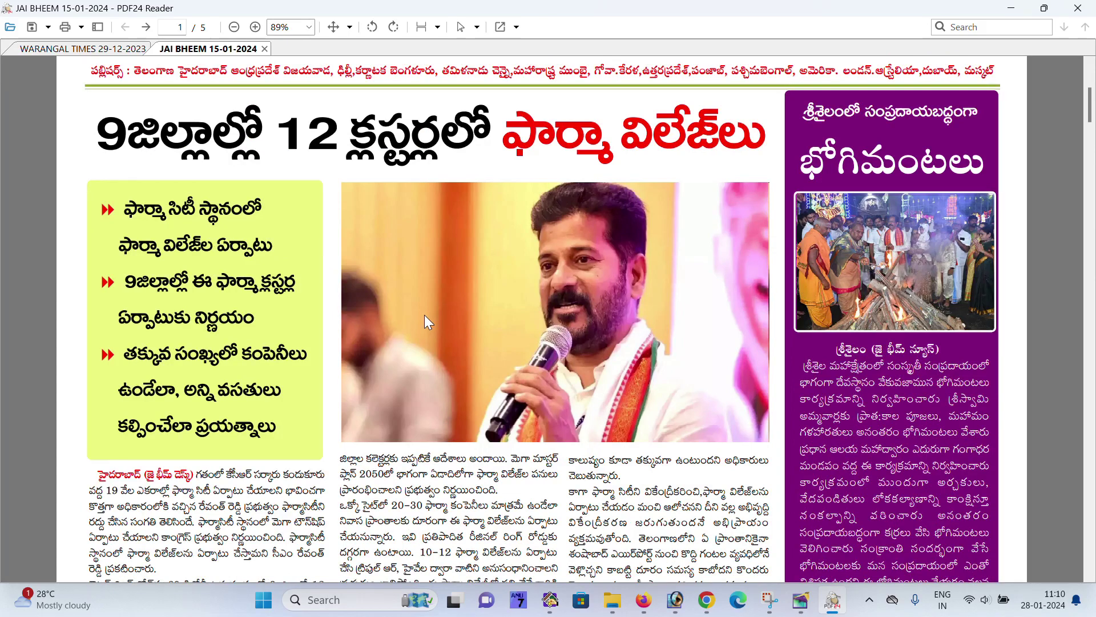
{"action": "scroll", "coordinate": [423, 314], "scroll_direction": "down", "scroll_amount": 2}
{"action": "scroll", "coordinate": [423, 314], "scroll_direction": "down", "scroll_amount": 2}
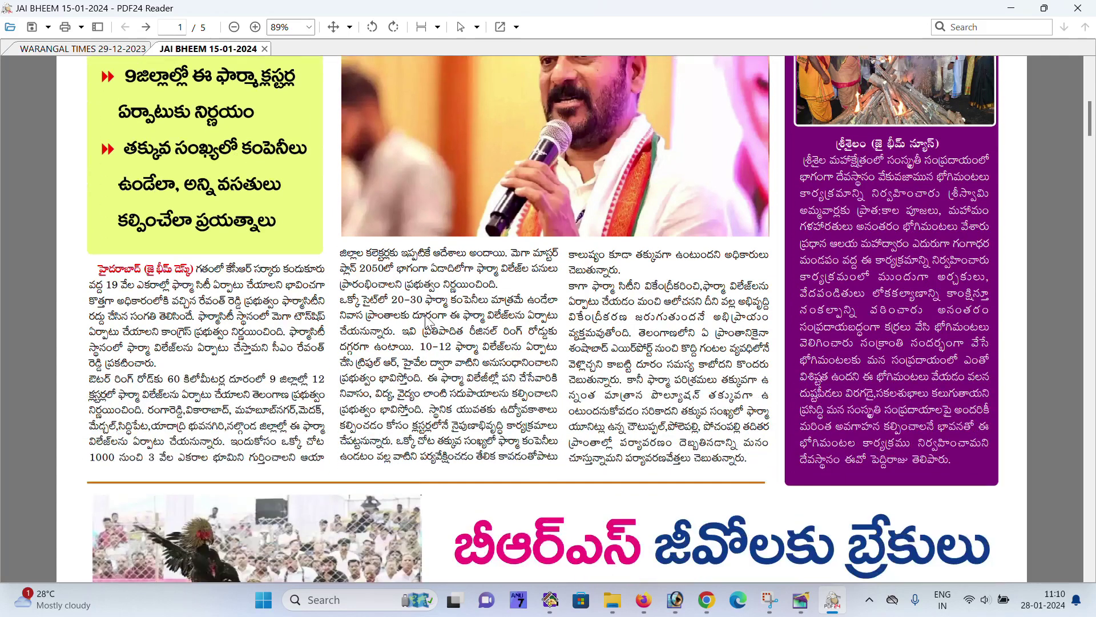
{"action": "scroll", "coordinate": [427, 315], "scroll_direction": "up", "scroll_amount": 2}
{"action": "scroll", "coordinate": [427, 315], "scroll_direction": "down", "scroll_amount": 3}
{"action": "scroll", "coordinate": [427, 316], "scroll_direction": "down", "scroll_amount": 2}
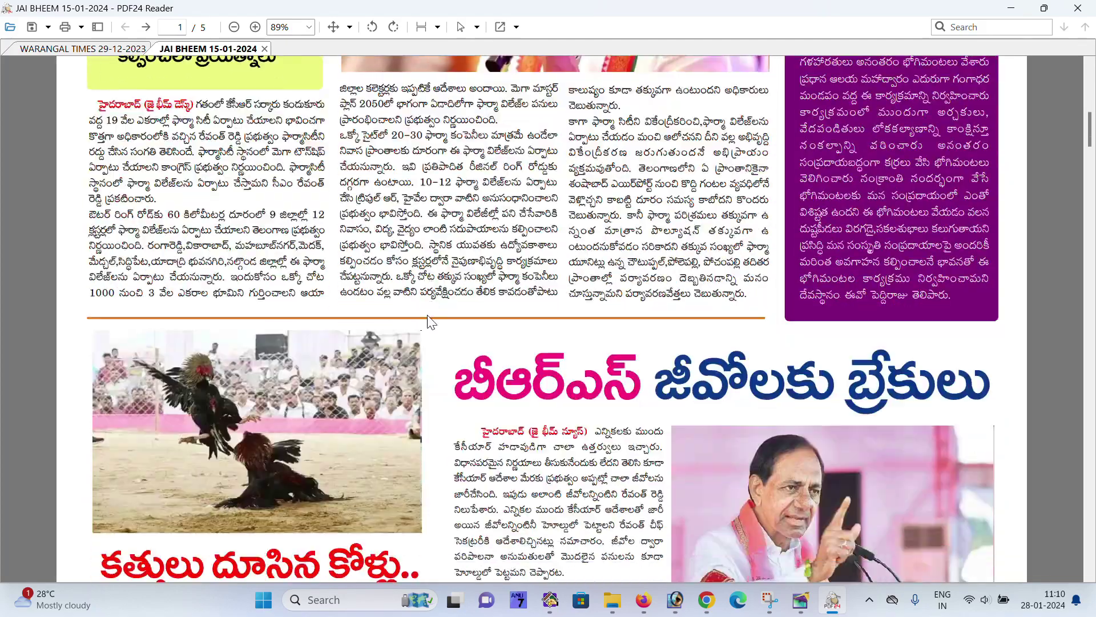
{"action": "scroll", "coordinate": [429, 318], "scroll_direction": "down", "scroll_amount": 3}
{"action": "scroll", "coordinate": [432, 321], "scroll_direction": "up", "scroll_amount": 2}
{"action": "scroll", "coordinate": [428, 313], "scroll_direction": "up", "scroll_amount": 2}
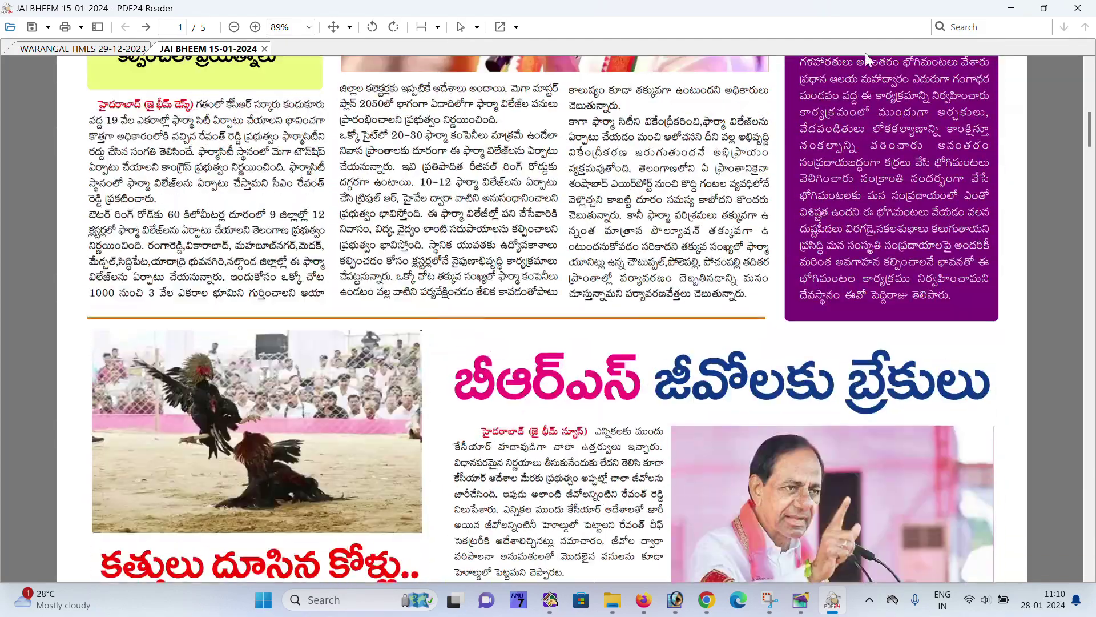
Minimize the Jai Bheem reader, close its folder window, and refresh the desktop
{"action": "left_click", "coordinate": [1078, 8]}
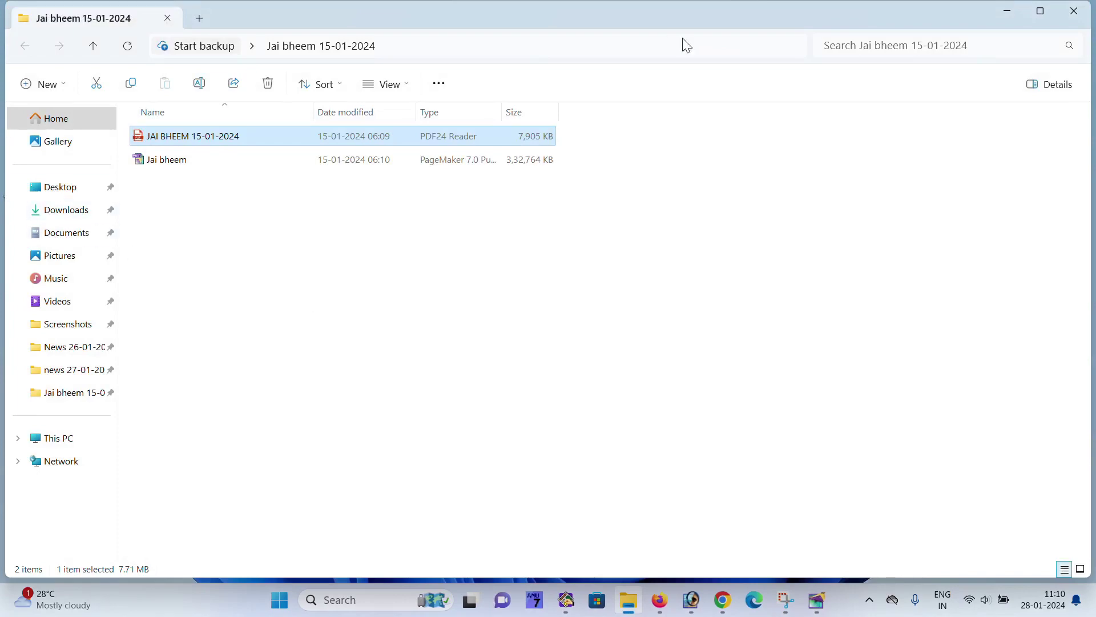
{"action": "left_click", "coordinate": [1074, 11]}
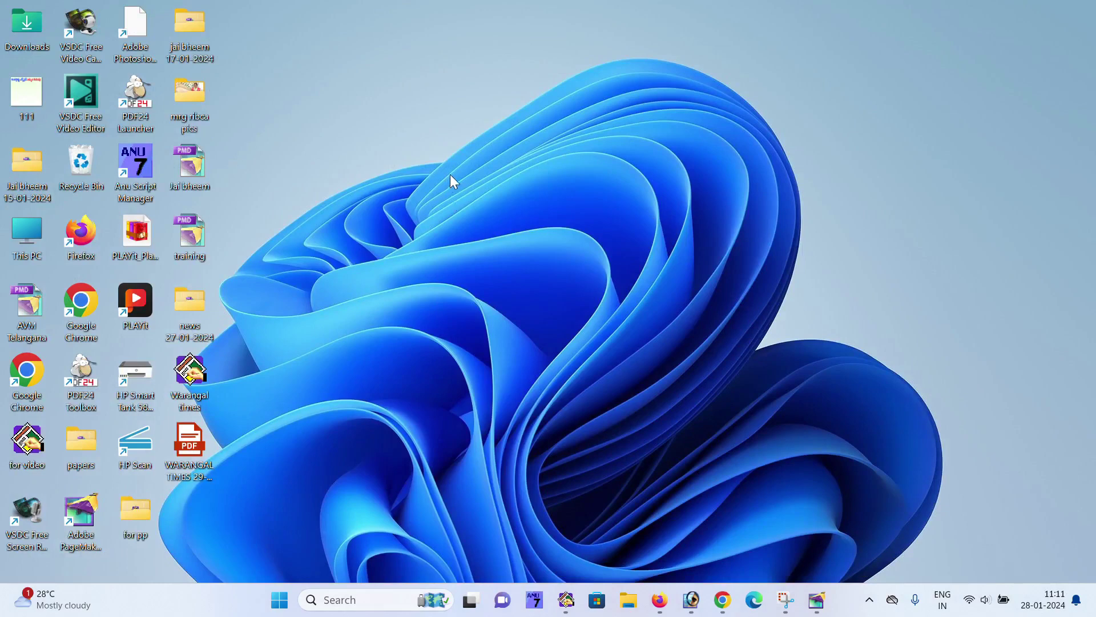
{"action": "right_click", "coordinate": [450, 175]}
{"action": "left_click", "coordinate": [503, 245]}
Reopen the WARANGAL TIMES PDF, zoom out slightly, and scroll into page 2
{"action": "double_click", "coordinate": [178, 448]}
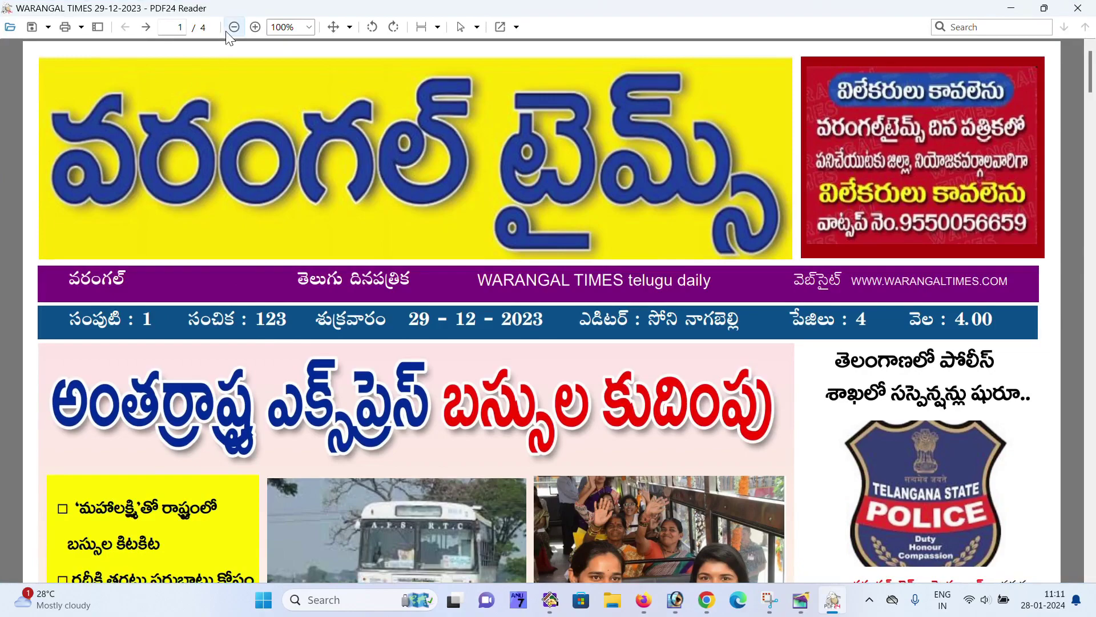
{"action": "left_click", "coordinate": [233, 28]}
{"action": "scroll", "coordinate": [406, 309], "scroll_direction": "down", "scroll_amount": 3}
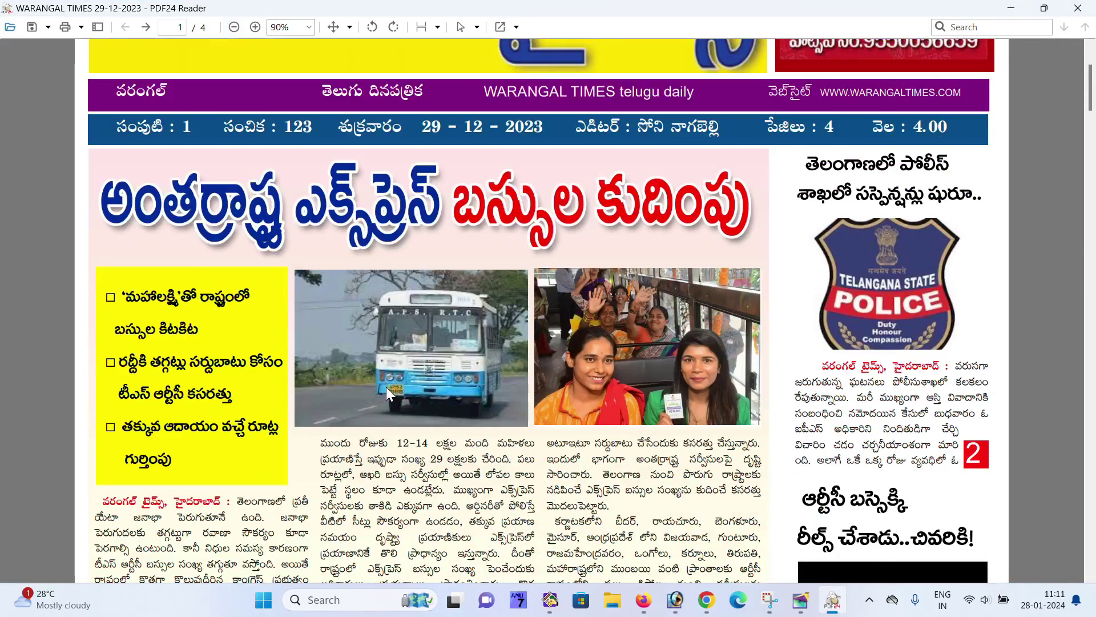
{"action": "scroll", "coordinate": [386, 386], "scroll_direction": "down", "scroll_amount": 5}
{"action": "scroll", "coordinate": [386, 386], "scroll_direction": "down", "scroll_amount": 2}
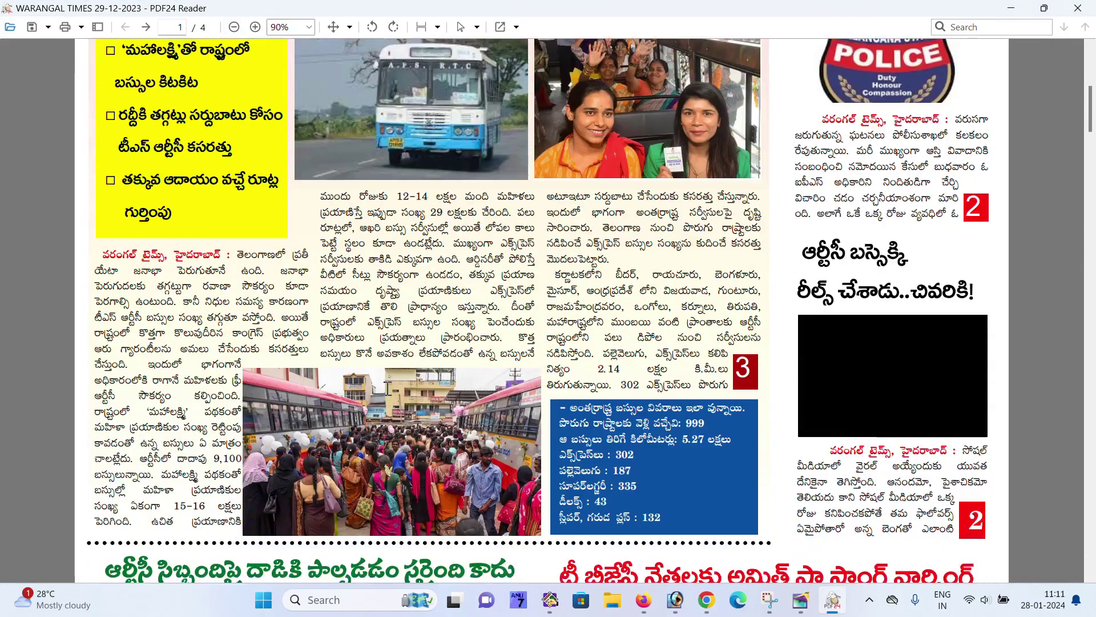
{"action": "scroll", "coordinate": [387, 388], "scroll_direction": "down", "scroll_amount": 5}
{"action": "scroll", "coordinate": [388, 394], "scroll_direction": "down", "scroll_amount": 1}
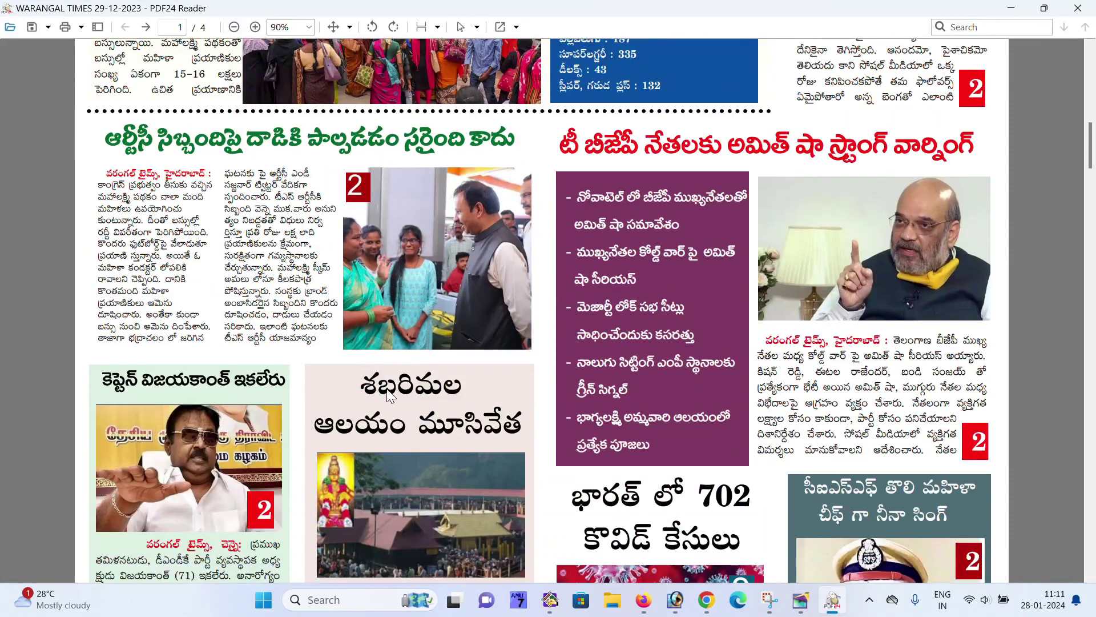
{"action": "scroll", "coordinate": [389, 392], "scroll_direction": "down", "scroll_amount": 1}
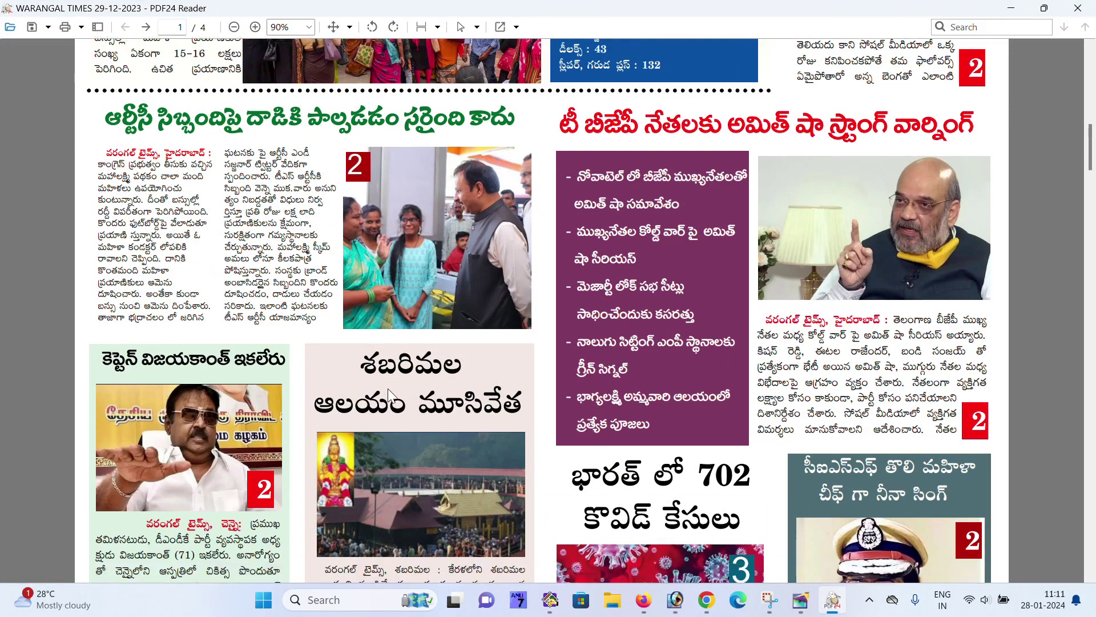
{"action": "scroll", "coordinate": [405, 379], "scroll_direction": "down", "scroll_amount": 1}
{"action": "scroll", "coordinate": [407, 375], "scroll_direction": "down", "scroll_amount": 2}
{"action": "scroll", "coordinate": [411, 377], "scroll_direction": "down", "scroll_amount": 1}
{"action": "scroll", "coordinate": [412, 376], "scroll_direction": "down", "scroll_amount": 4}
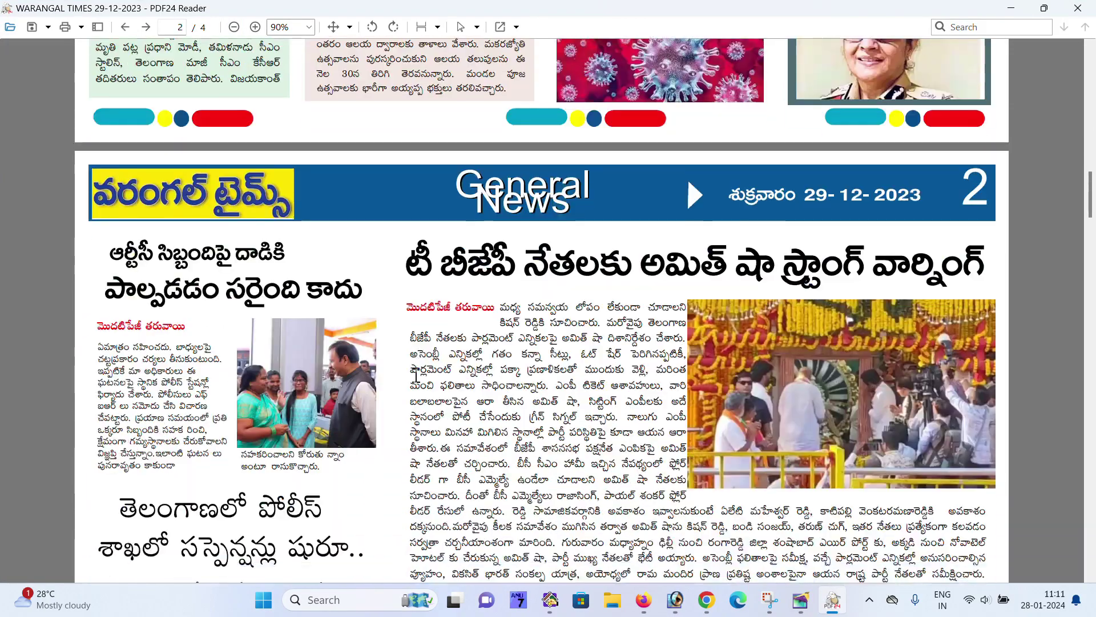
{"action": "scroll", "coordinate": [414, 377], "scroll_direction": "down", "scroll_amount": 2}
{"action": "scroll", "coordinate": [416, 377], "scroll_direction": "down", "scroll_amount": 2}
Scroll on to page 3 of 4, then minimize the reader
{"action": "scroll", "coordinate": [419, 377], "scroll_direction": "down", "scroll_amount": 2}
{"action": "scroll", "coordinate": [422, 379], "scroll_direction": "down", "scroll_amount": 2}
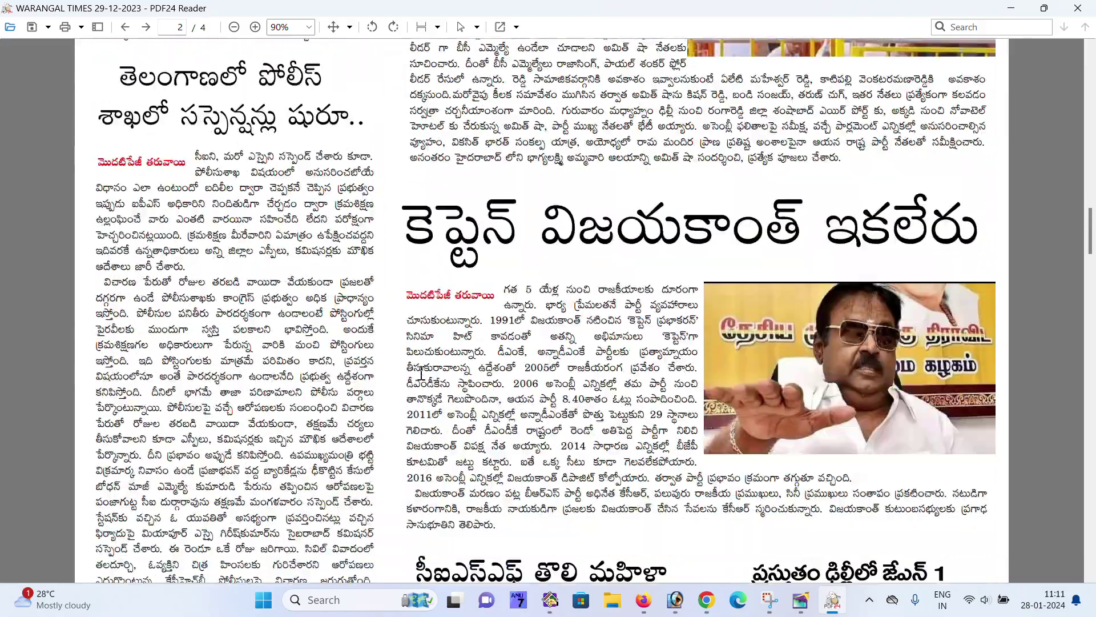
{"action": "scroll", "coordinate": [422, 377], "scroll_direction": "down", "scroll_amount": 5}
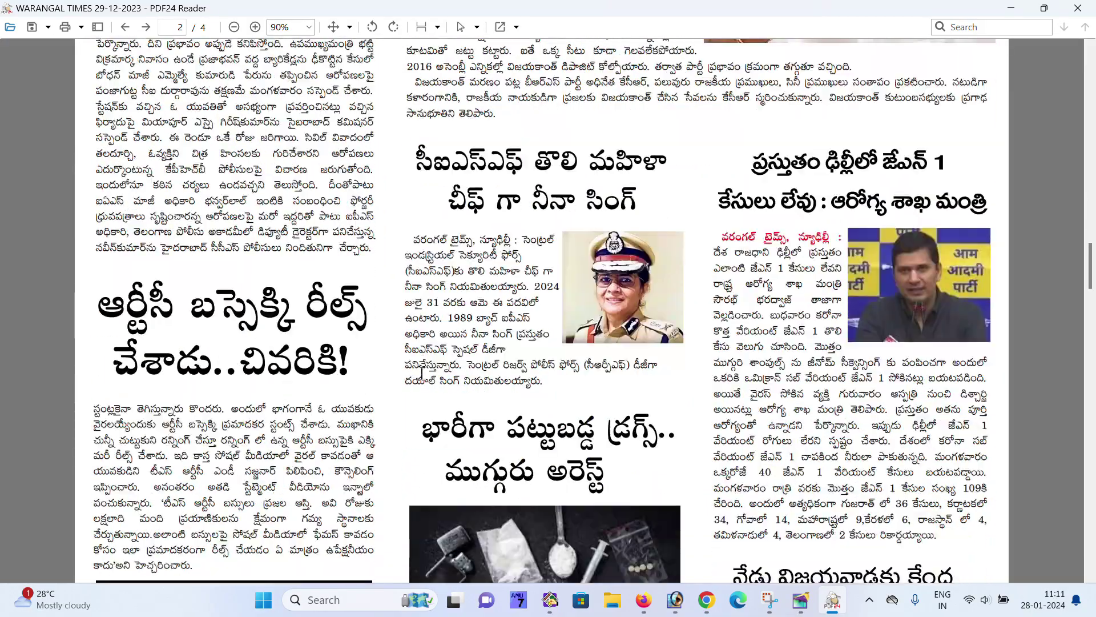
{"action": "scroll", "coordinate": [421, 373], "scroll_direction": "down", "scroll_amount": 2}
{"action": "scroll", "coordinate": [422, 373], "scroll_direction": "down", "scroll_amount": 2}
{"action": "scroll", "coordinate": [422, 371], "scroll_direction": "down", "scroll_amount": 5}
{"action": "scroll", "coordinate": [422, 372], "scroll_direction": "down", "scroll_amount": 2}
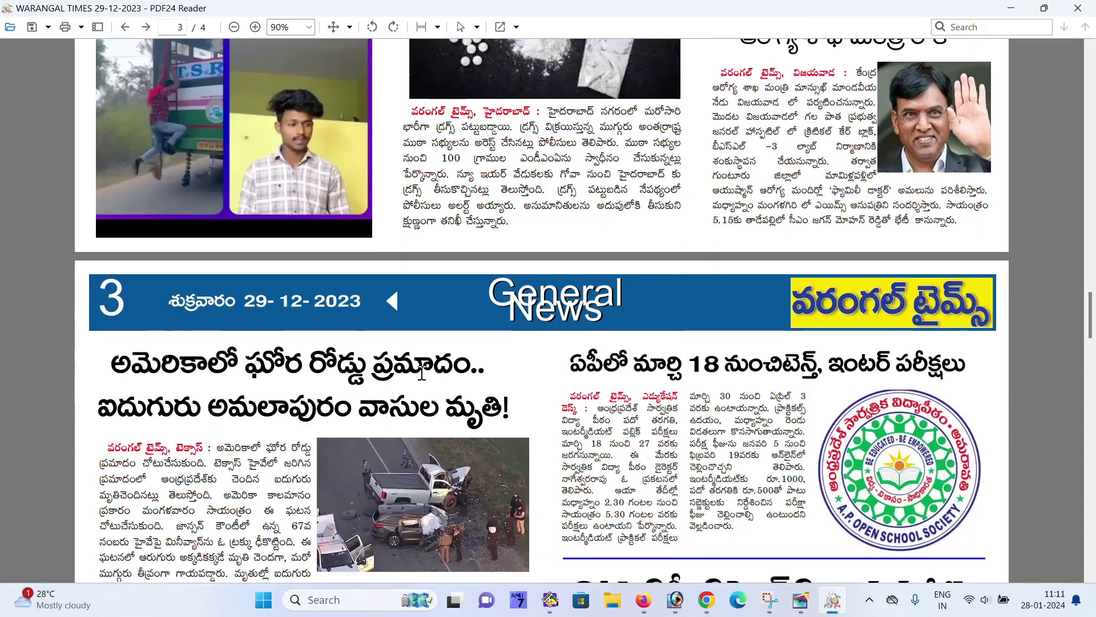
{"action": "scroll", "coordinate": [422, 371], "scroll_direction": "down", "scroll_amount": 2}
{"action": "scroll", "coordinate": [456, 366], "scroll_direction": "down", "scroll_amount": 3}
{"action": "scroll", "coordinate": [485, 332], "scroll_direction": "down", "scroll_amount": 1}
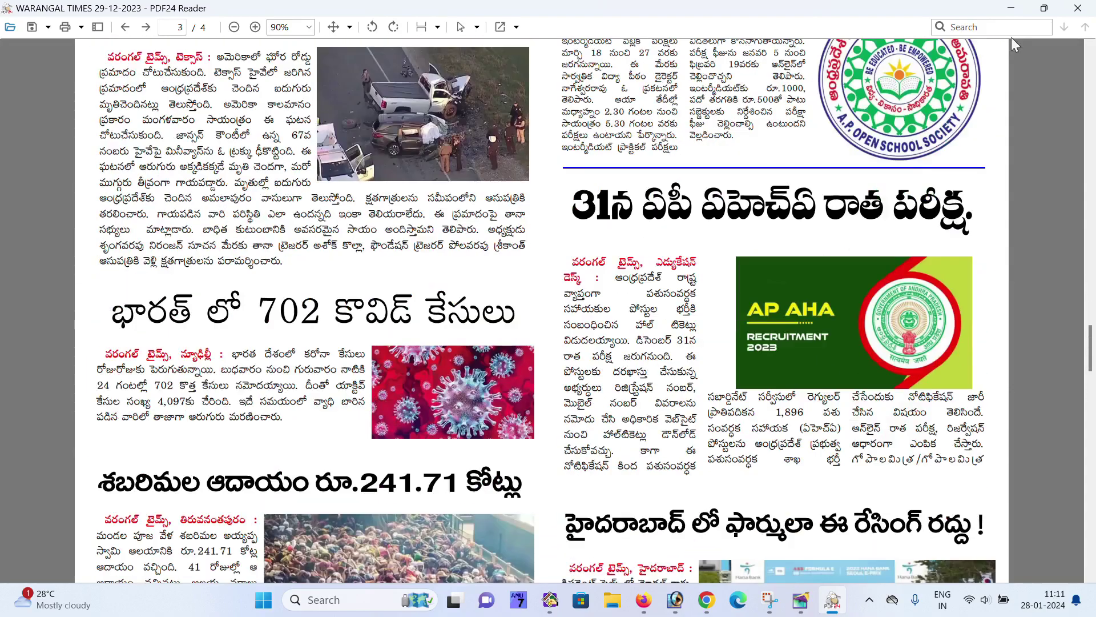
{"action": "left_click", "coordinate": [1010, 7]}
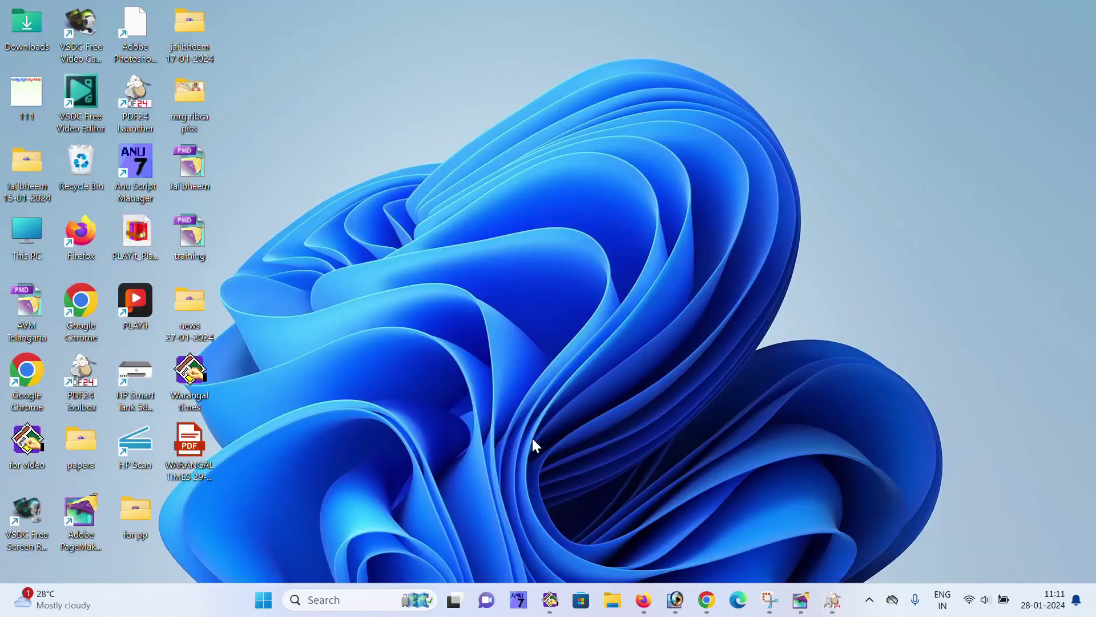
Restore the Gmail Chrome window and load WhatsApp Web from a new tab's shortcut tile
{"action": "left_click", "coordinate": [707, 600]}
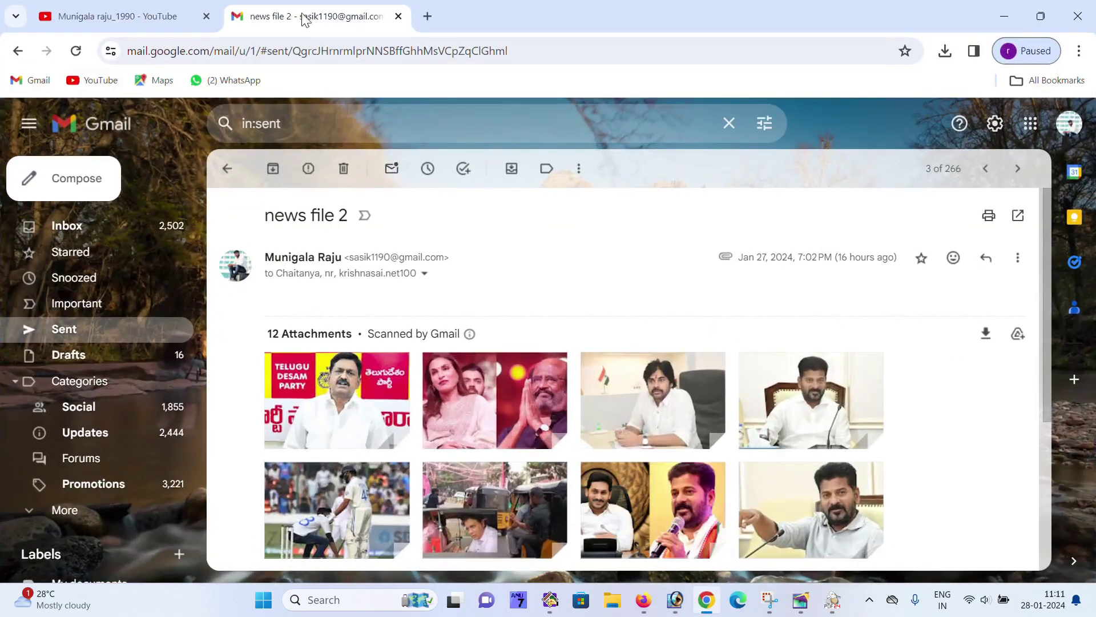
{"action": "left_click", "coordinate": [428, 16]}
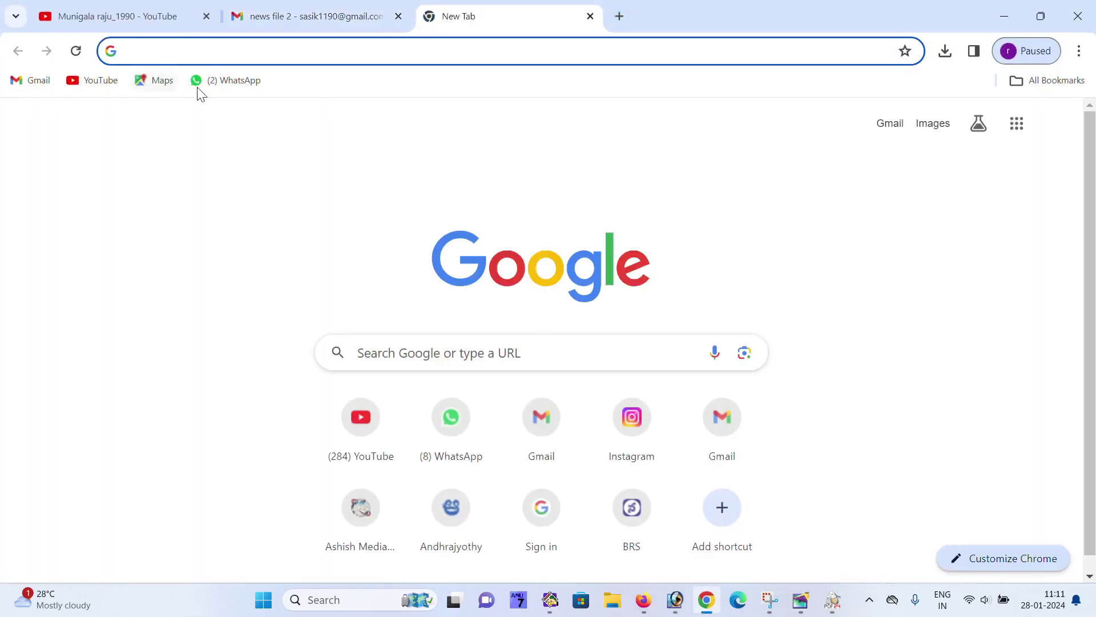
{"action": "left_click", "coordinate": [441, 425]}
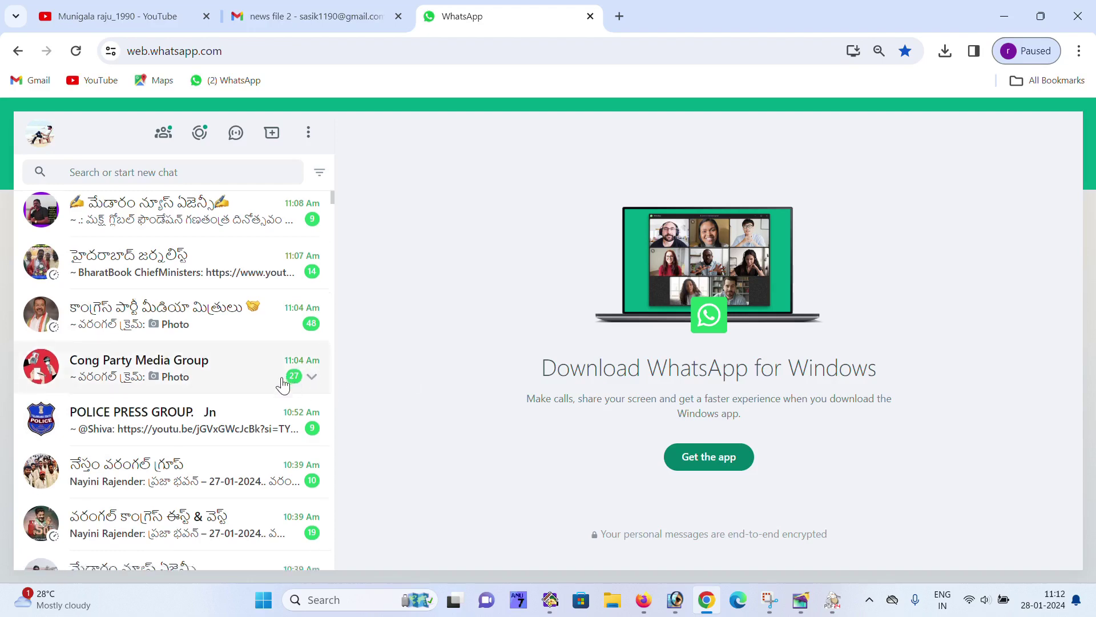
Open the Jai Bheem paper desk chat and follow its jai bheemtv epaper 28-01-2024 link
{"action": "scroll", "coordinate": [286, 385], "scroll_direction": "down", "scroll_amount": 5}
{"action": "scroll", "coordinate": [285, 384], "scroll_direction": "up", "scroll_amount": 3}
{"action": "scroll", "coordinate": [282, 385], "scroll_direction": "up", "scroll_amount": 2}
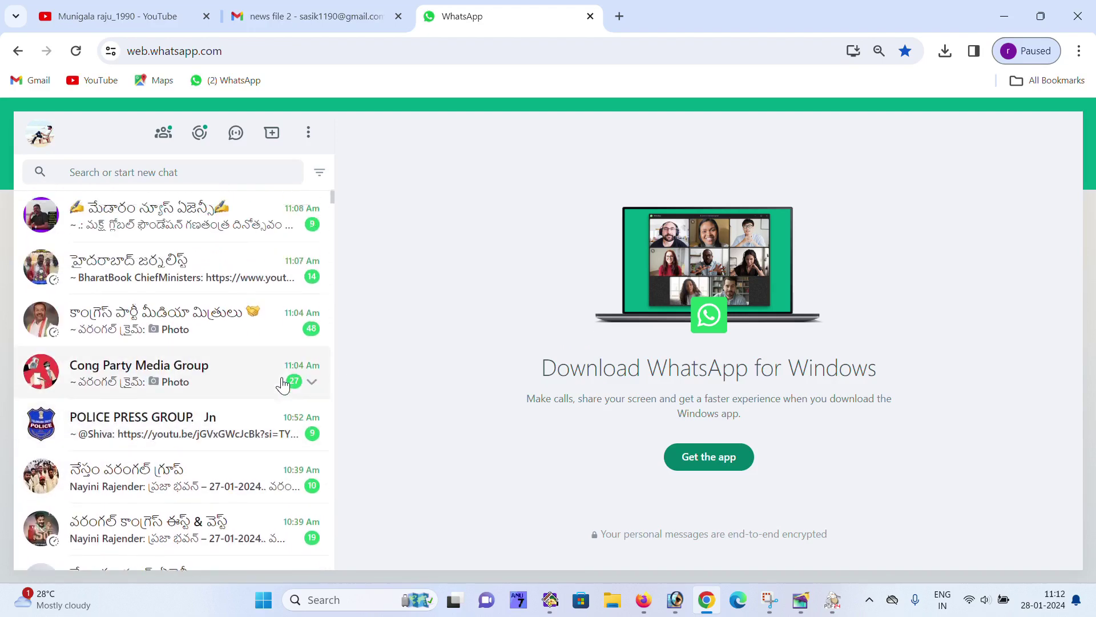
{"action": "scroll", "coordinate": [282, 385], "scroll_direction": "down", "scroll_amount": 5}
{"action": "scroll", "coordinate": [282, 385], "scroll_direction": "down", "scroll_amount": 5}
{"action": "scroll", "coordinate": [283, 385], "scroll_direction": "down", "scroll_amount": 4}
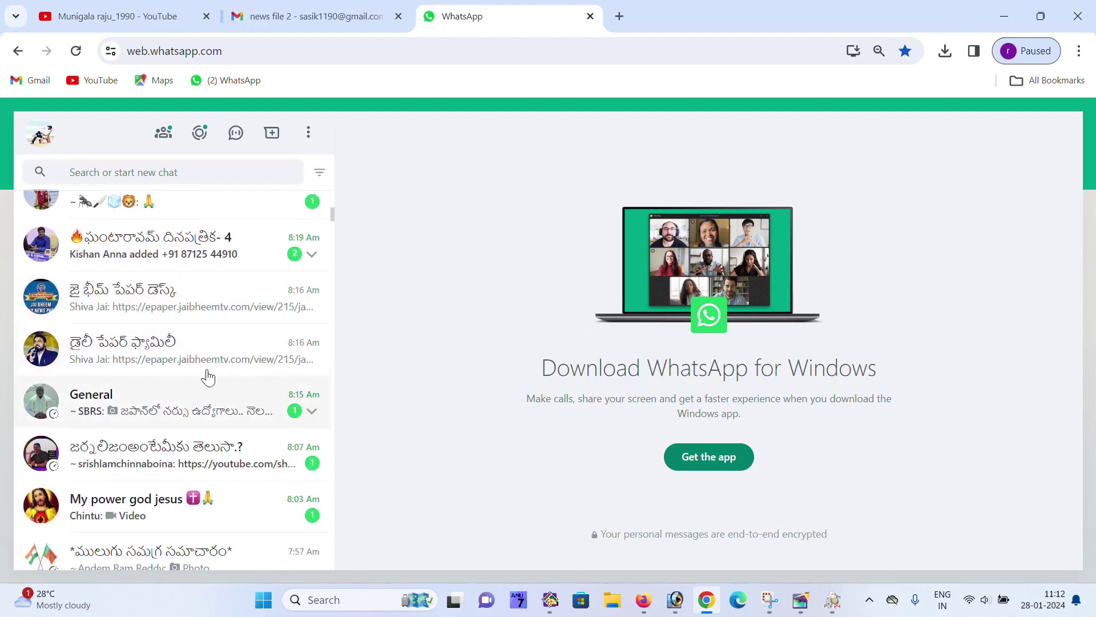
{"action": "left_click", "coordinate": [194, 297]}
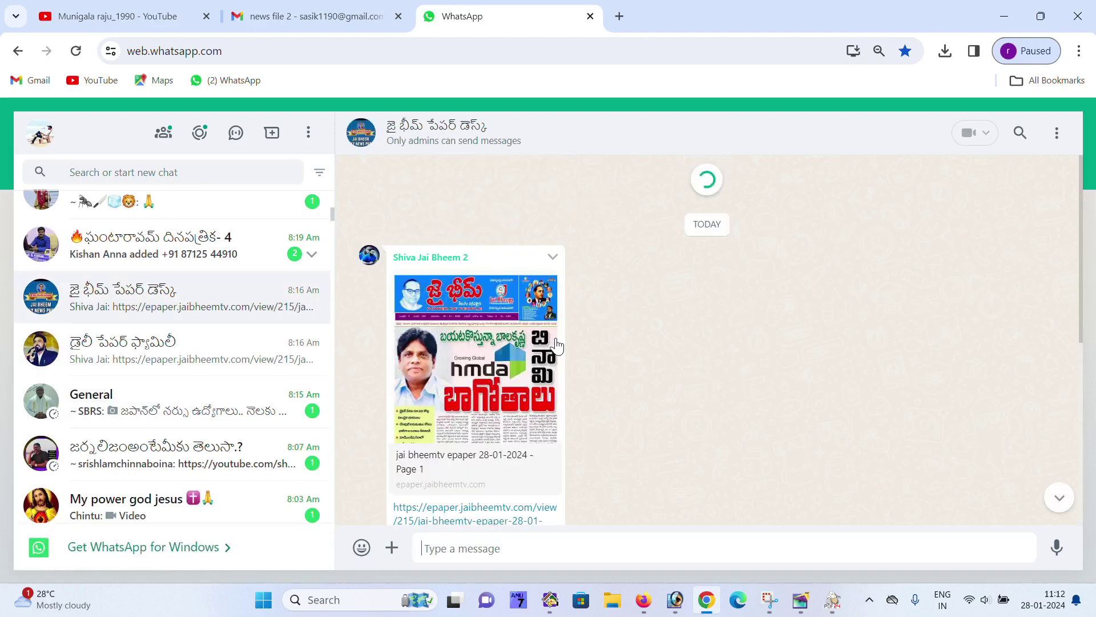
{"action": "scroll", "coordinate": [130, 392], "scroll_direction": "up", "scroll_amount": 1}
{"action": "scroll", "coordinate": [130, 393], "scroll_direction": "up", "scroll_amount": 5}
{"action": "scroll", "coordinate": [130, 393], "scroll_direction": "up", "scroll_amount": 5}
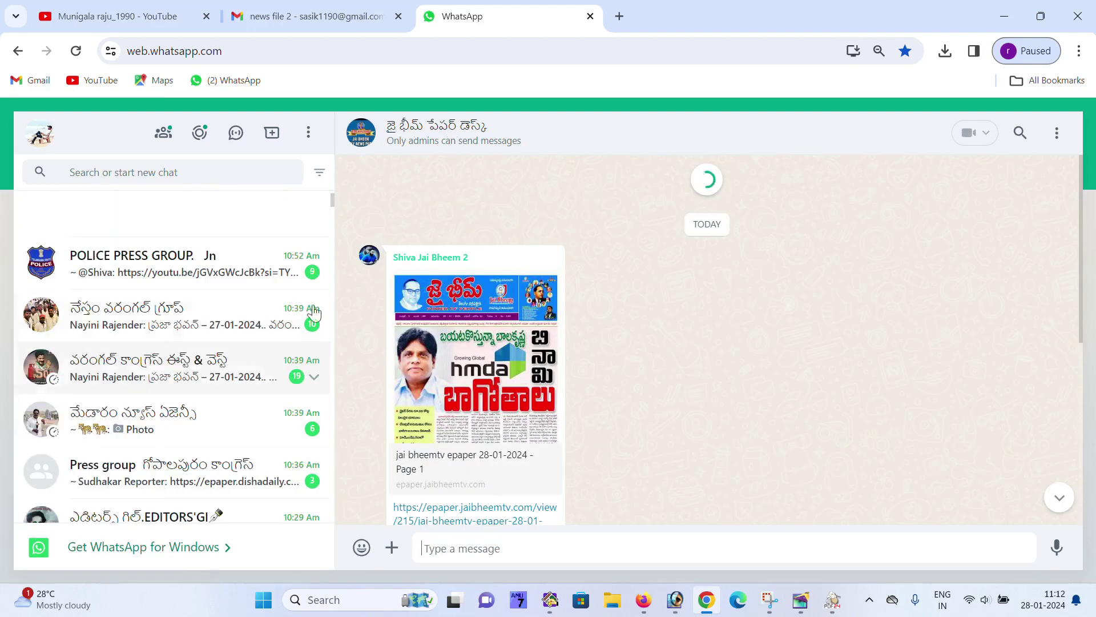
{"action": "scroll", "coordinate": [130, 393], "scroll_direction": "up", "scroll_amount": 1}
{"action": "left_click", "coordinate": [437, 343]}
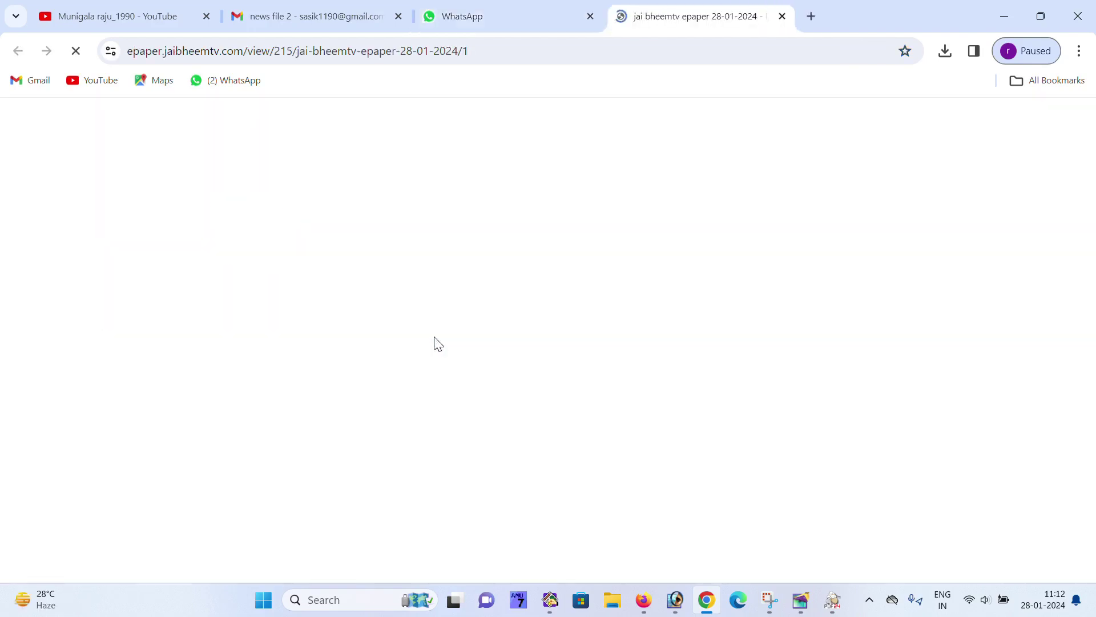
Scroll over the 28-01-2024 Jai Bheem e-paper front page, then close its tab
{"action": "scroll", "coordinate": [471, 373], "scroll_direction": "down", "scroll_amount": 5}
{"action": "scroll", "coordinate": [471, 373], "scroll_direction": "down", "scroll_amount": 1}
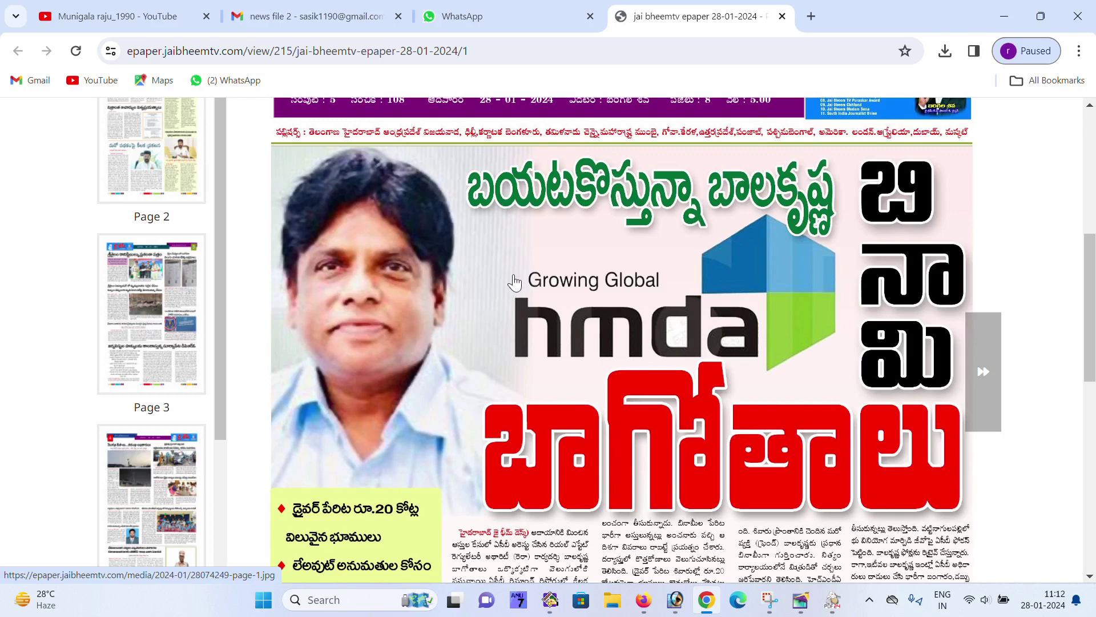
{"action": "scroll", "coordinate": [656, 237], "scroll_direction": "up", "scroll_amount": 1}
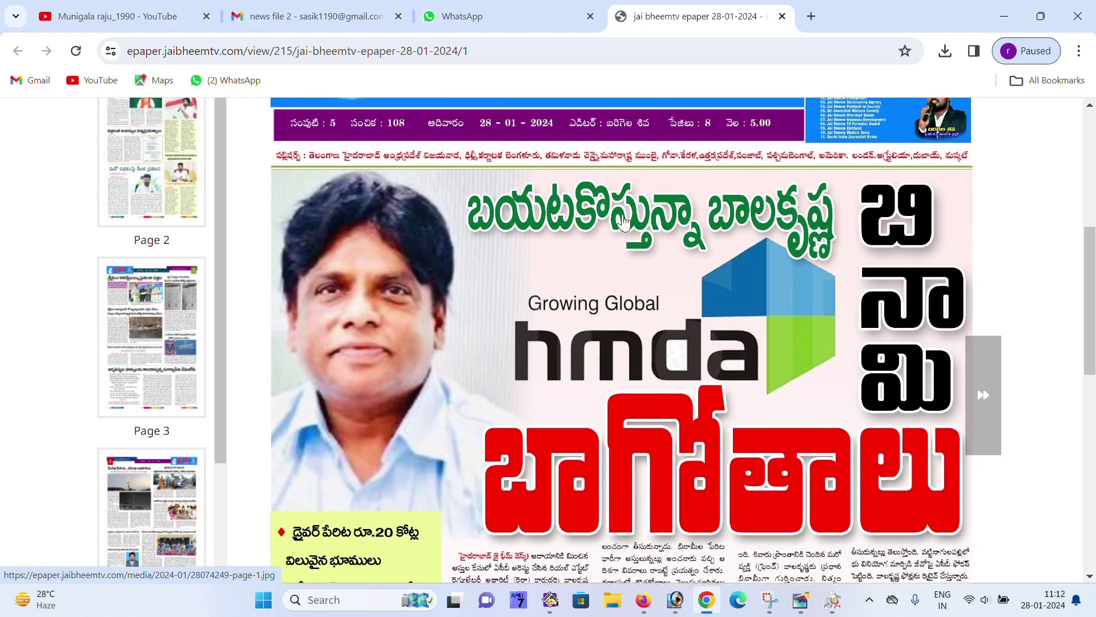
{"action": "scroll", "coordinate": [657, 237], "scroll_direction": "up", "scroll_amount": 6}
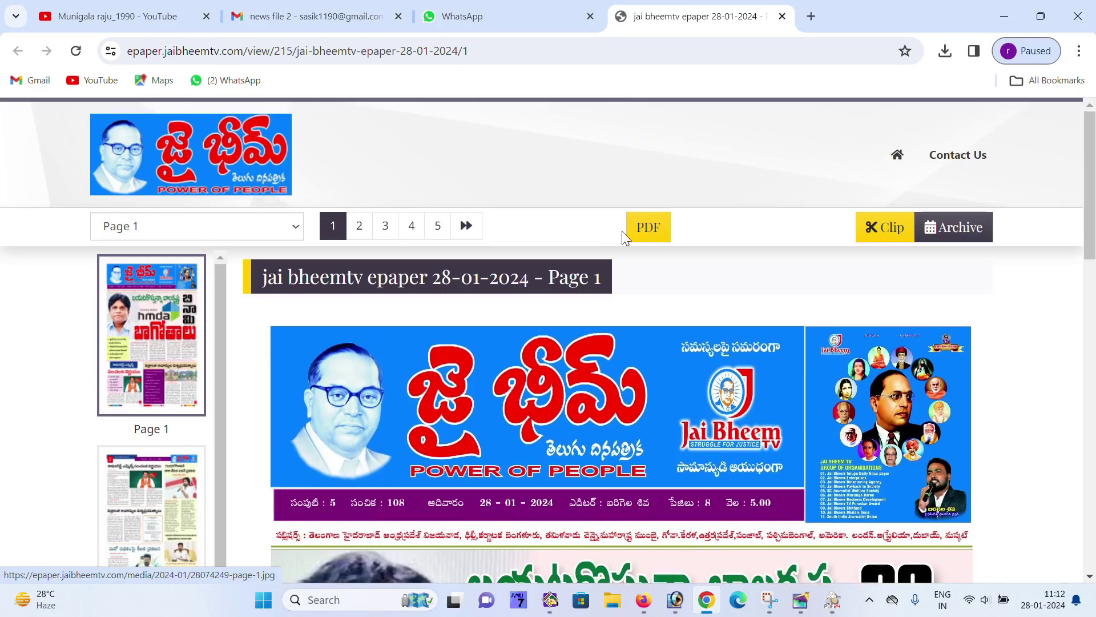
{"action": "left_click", "coordinate": [782, 16]}
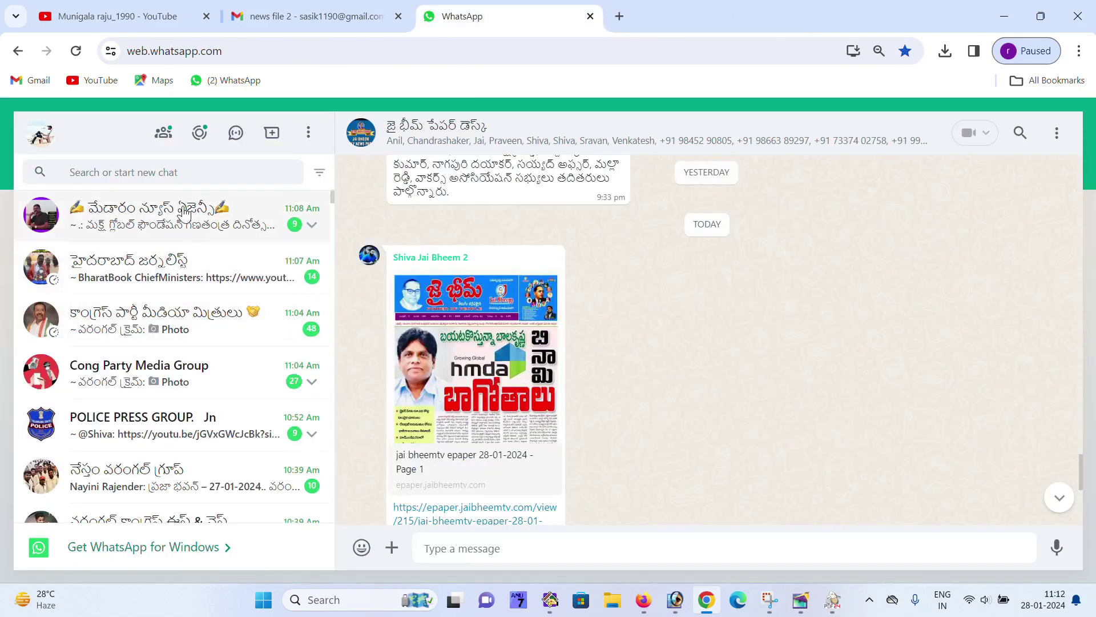
Open the Medaram news agency chat and scroll through its shared papers, including 28-1-24 NNE PAGES.pdf
{"action": "left_click", "coordinate": [185, 212]}
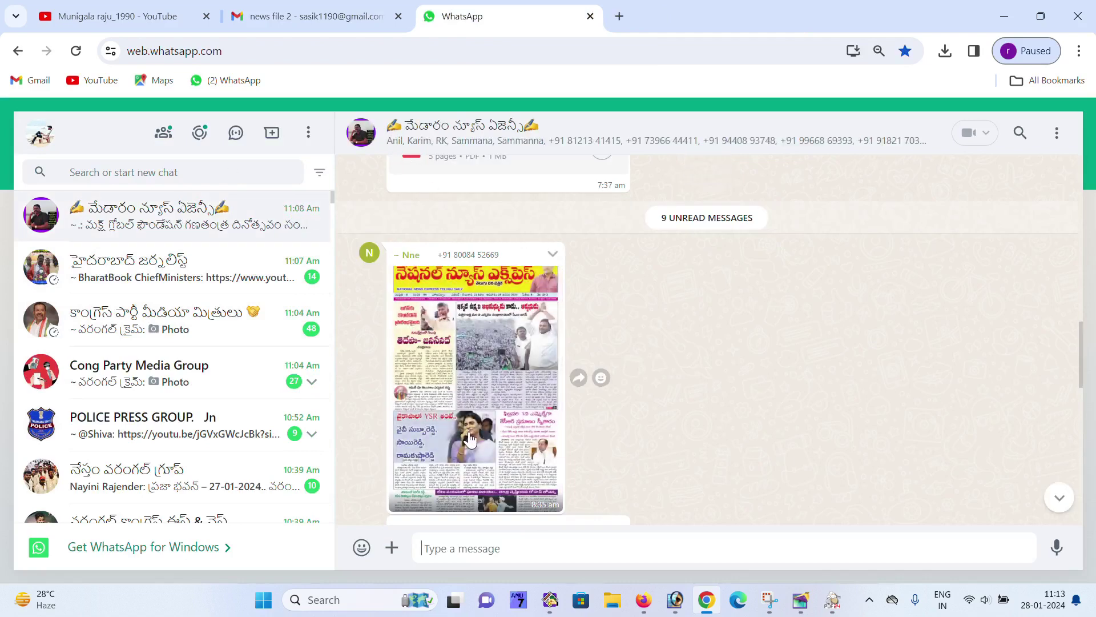
{"action": "scroll", "coordinate": [576, 371], "scroll_direction": "down", "scroll_amount": 1}
{"action": "scroll", "coordinate": [448, 412], "scroll_direction": "down", "scroll_amount": 4}
{"action": "scroll", "coordinate": [448, 412], "scroll_direction": "down", "scroll_amount": 3}
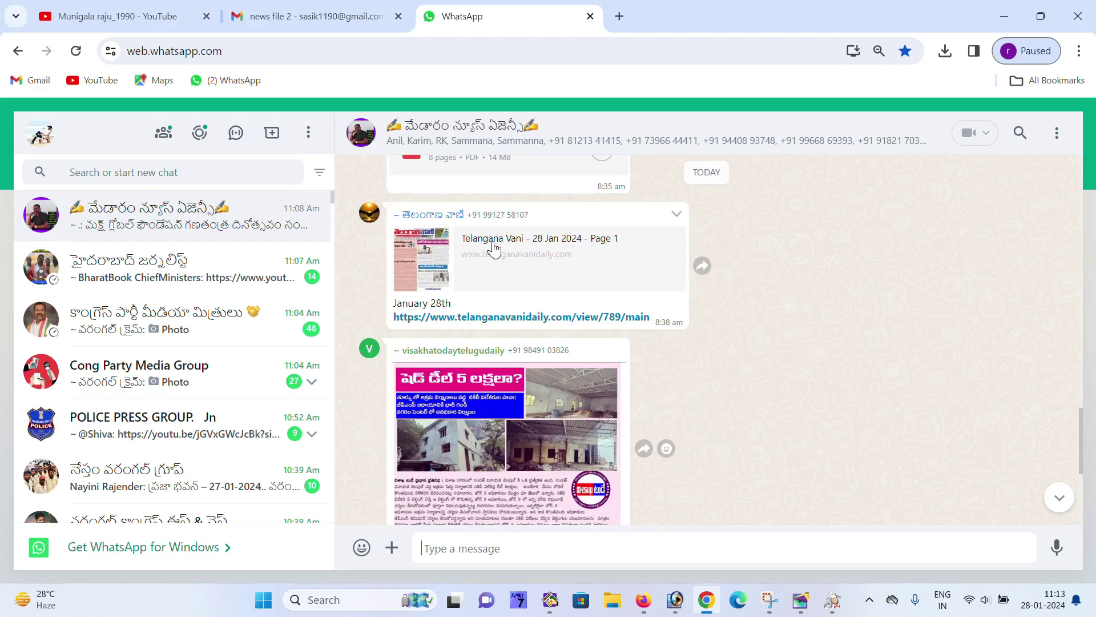
{"action": "scroll", "coordinate": [488, 249], "scroll_direction": "up", "scroll_amount": 5}
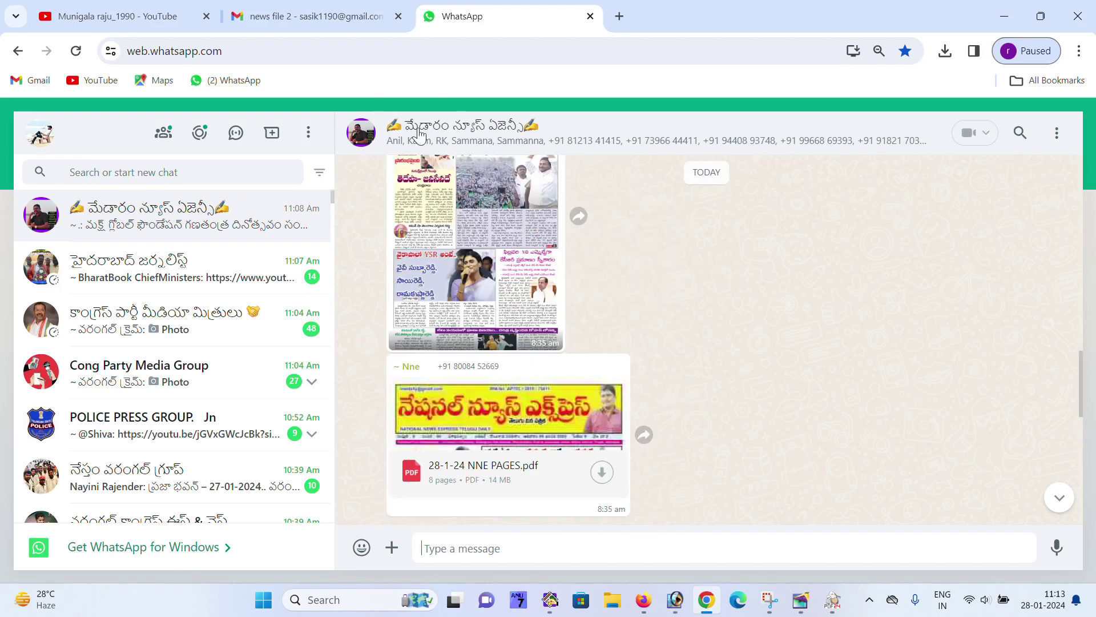